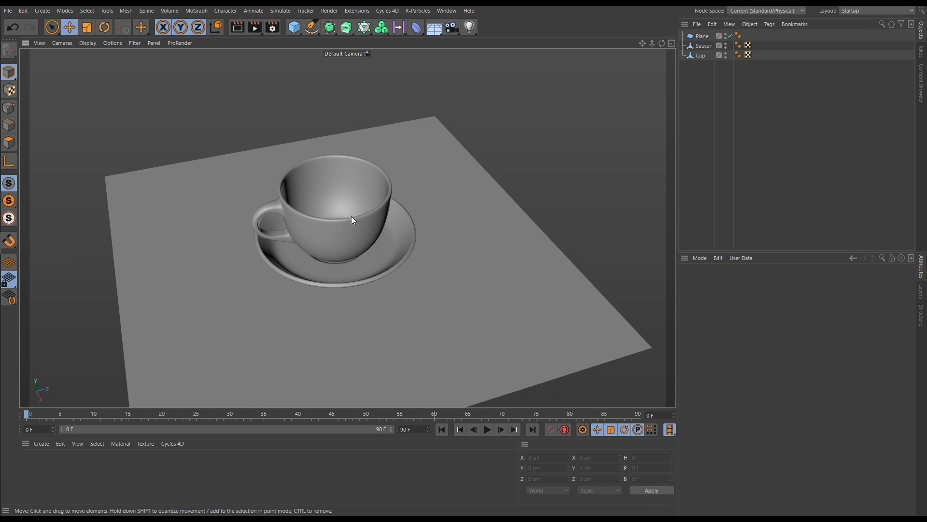
- Hide the ground plane and the saucer to examine the cup on its own
alt+drag(352, 216, 327, 239)
scroll(329, 231, up, 3)
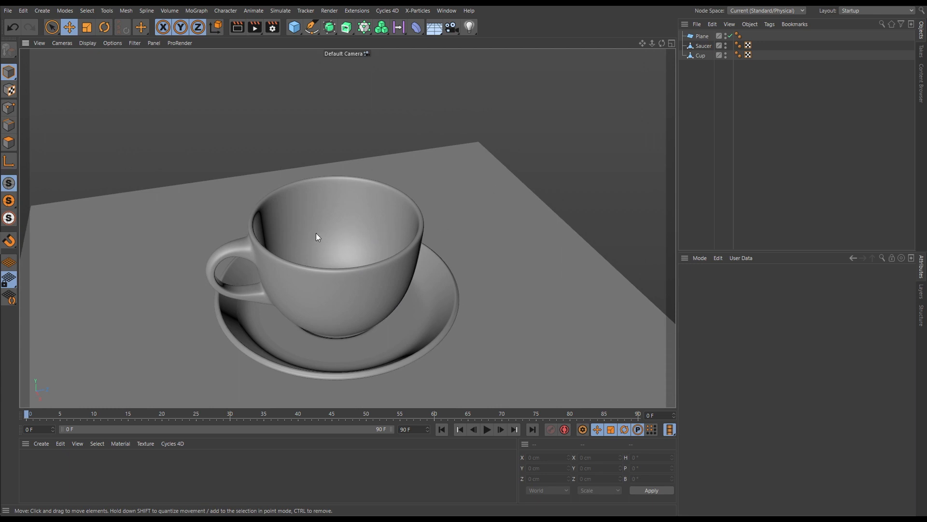
click(730, 37)
double_click(725, 44)
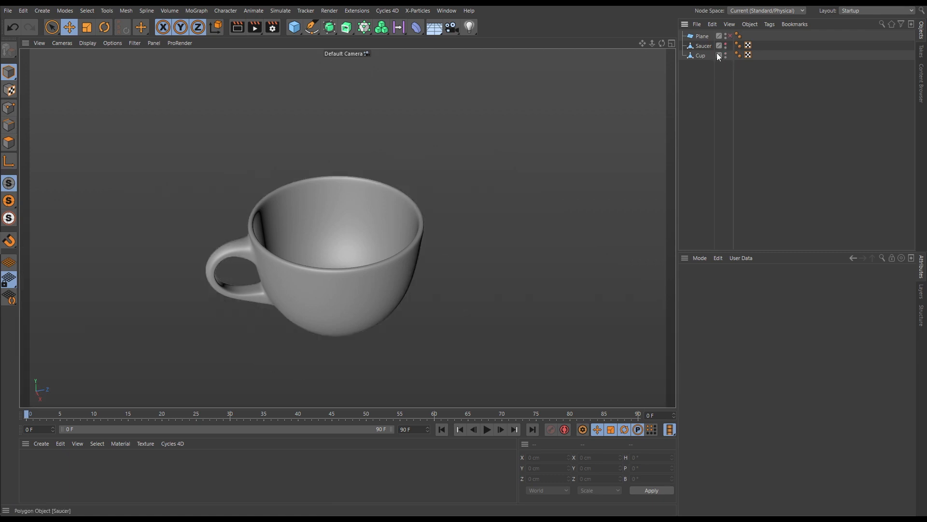
click(717, 54)
alt+drag(343, 268, 410, 284)
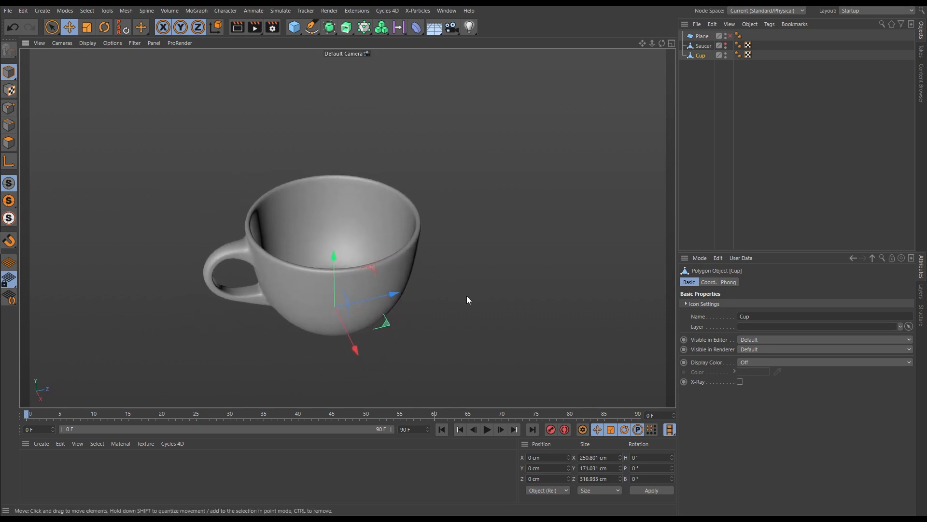
alt+drag(393, 261, 427, 263)
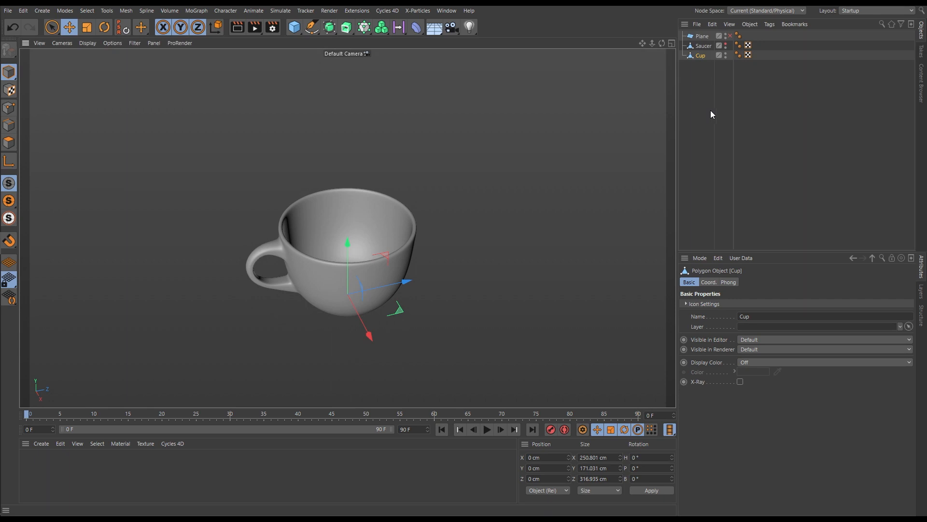
- Show the saucer and the ground plane again and examine the complete cup scene
click(725, 43)
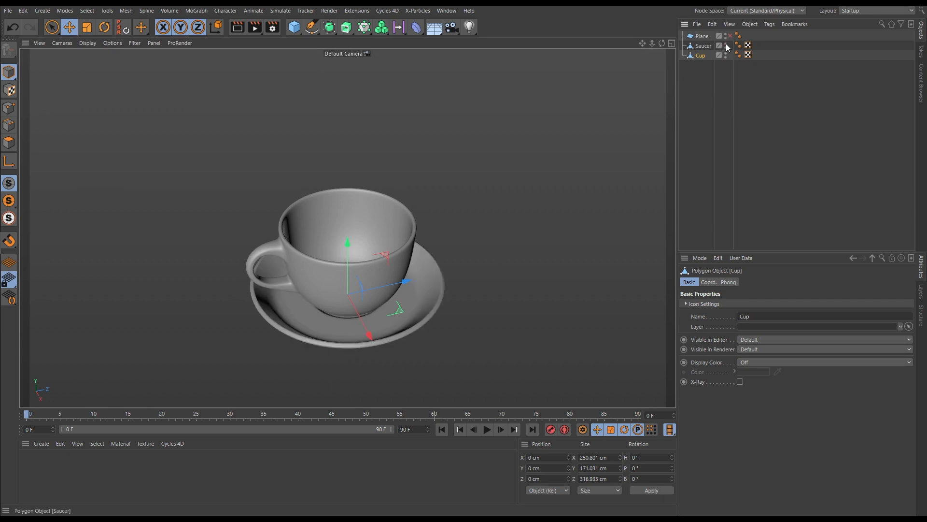
click(726, 35)
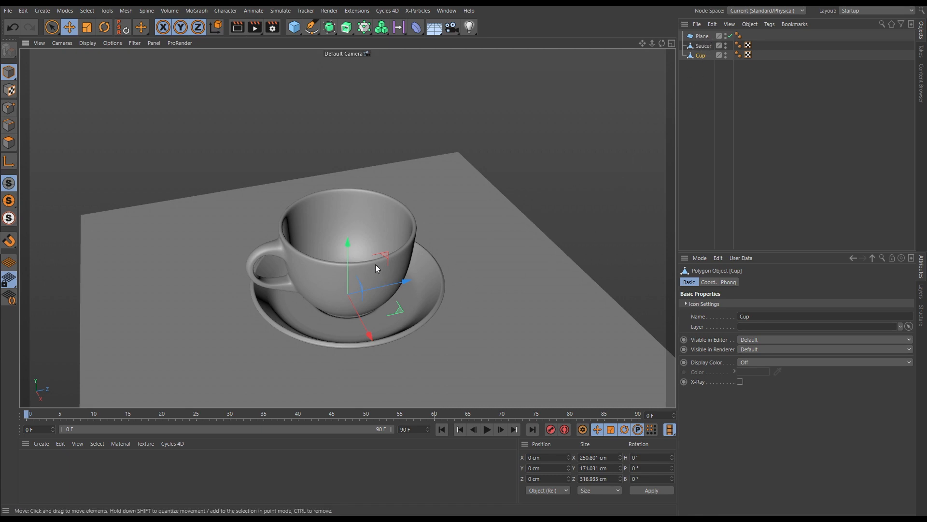
alt+drag(375, 265, 321, 241)
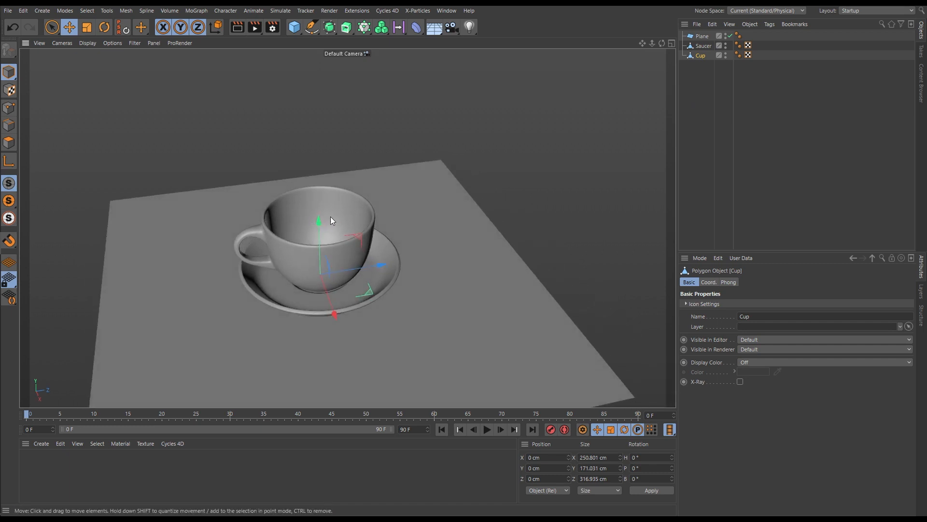
alt+drag(387, 252, 367, 236)
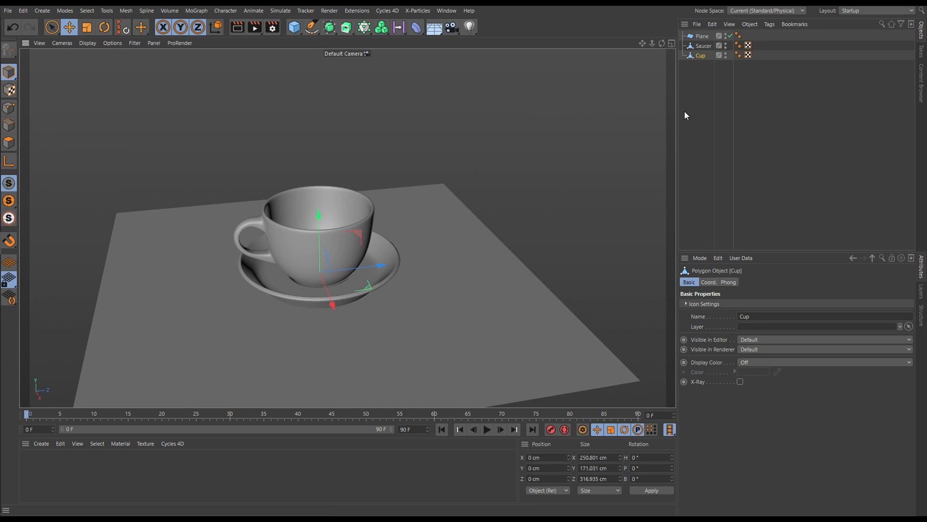
click(695, 78)
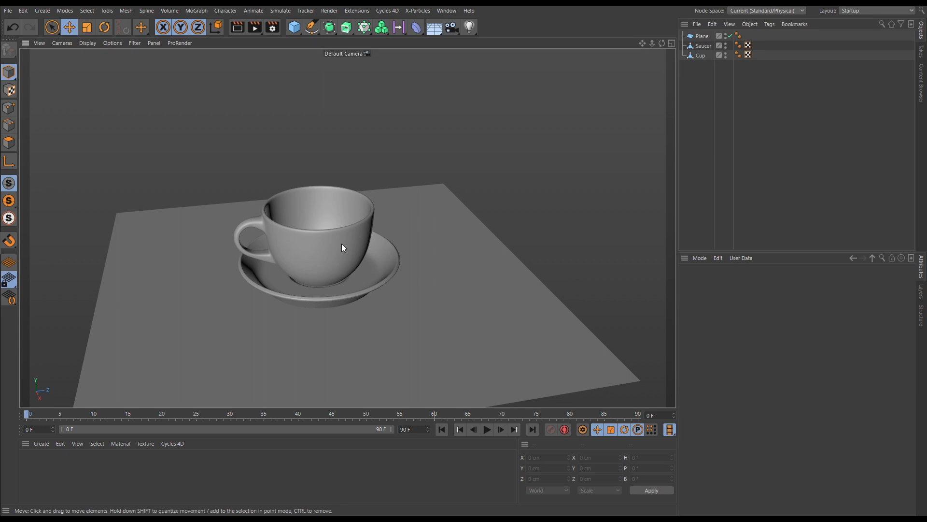
alt+drag(342, 250, 325, 261)
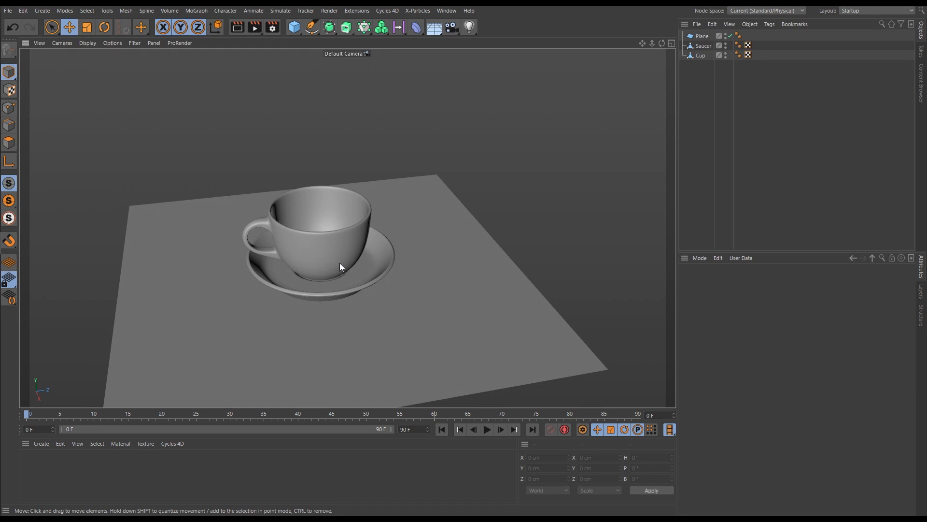
alt+drag(332, 245, 323, 237)
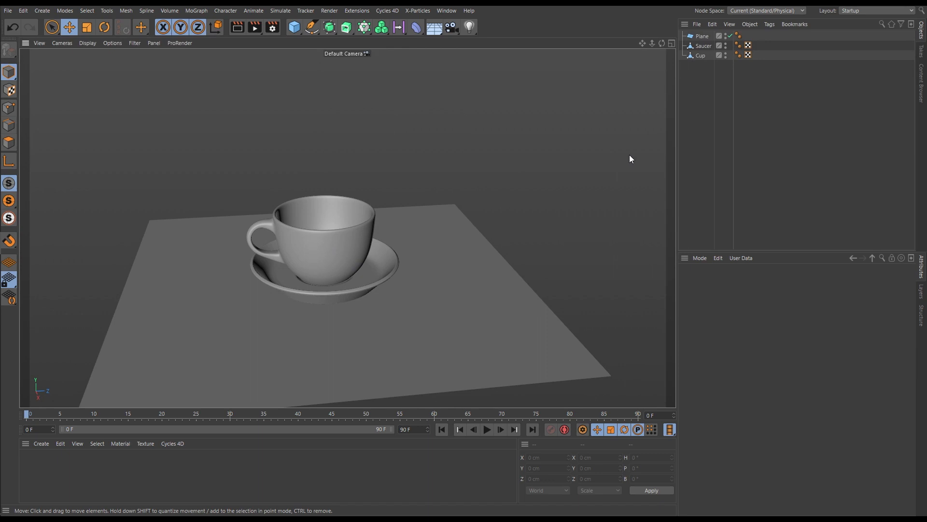
- Compare the position coordinates of the saucer and the cup
click(703, 47)
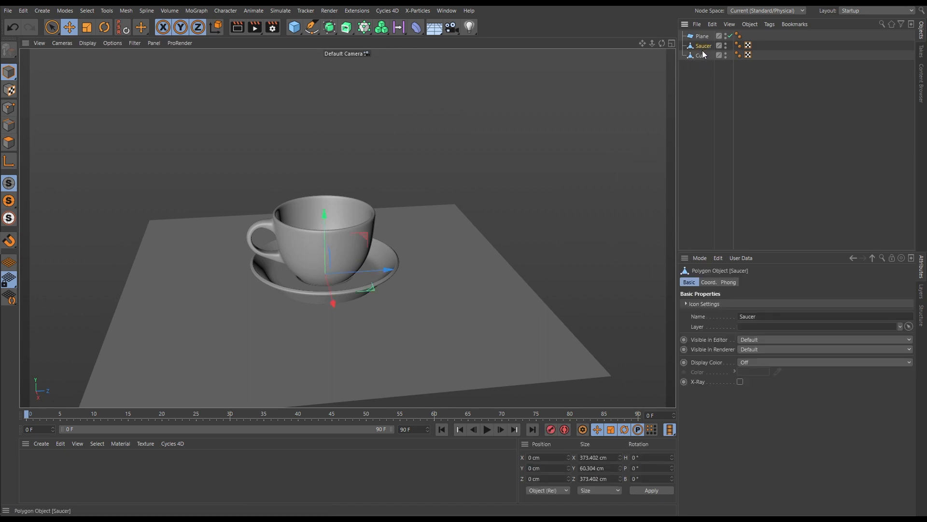
click(701, 56)
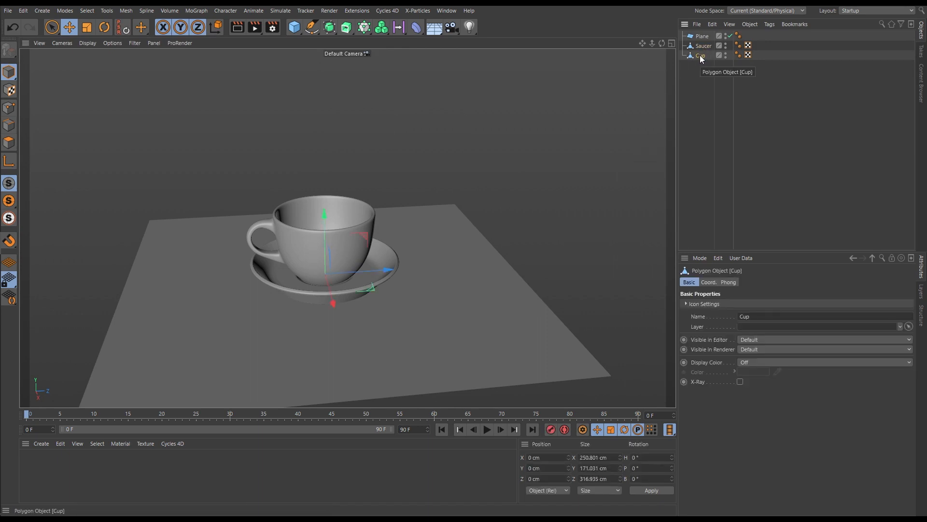
click(709, 283)
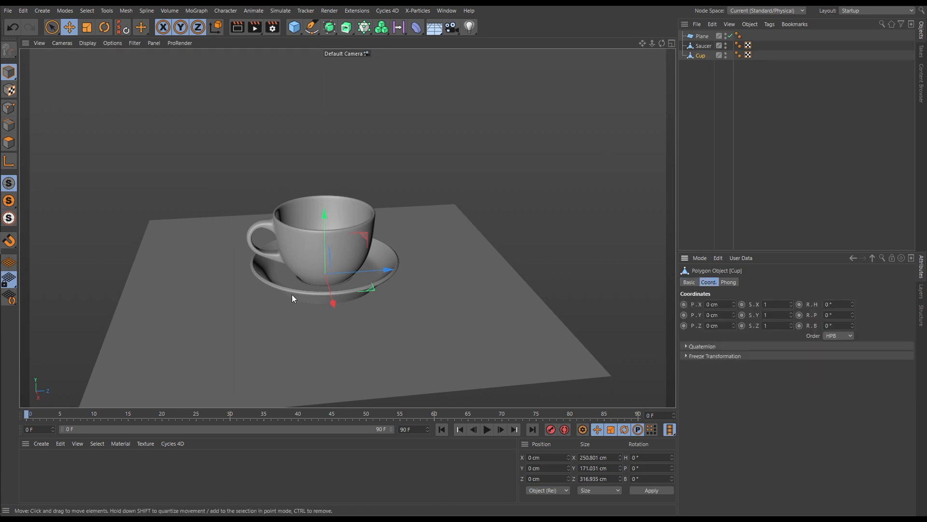
alt+drag(291, 294, 396, 244)
click(700, 58)
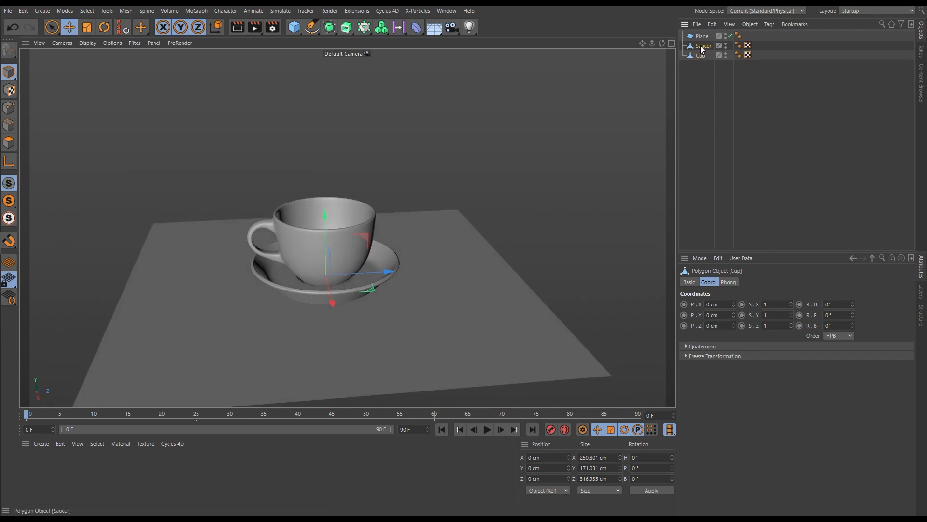
click(701, 47)
click(701, 56)
click(702, 56)
click(702, 47)
click(701, 56)
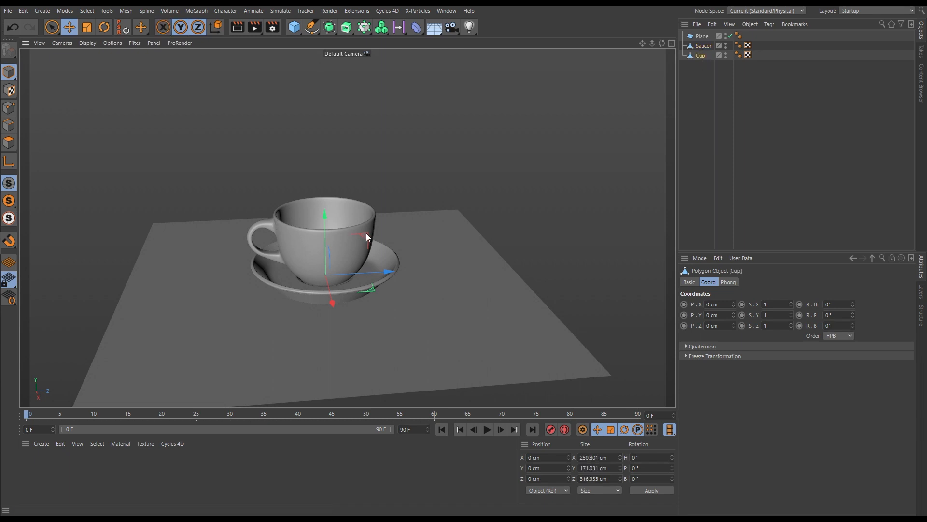
- Move the cup to about Y 182 cm, Z 280 cm and the saucer to about Y 151 cm, Z -271 cm
drag(366, 233, 471, 162)
click(702, 47)
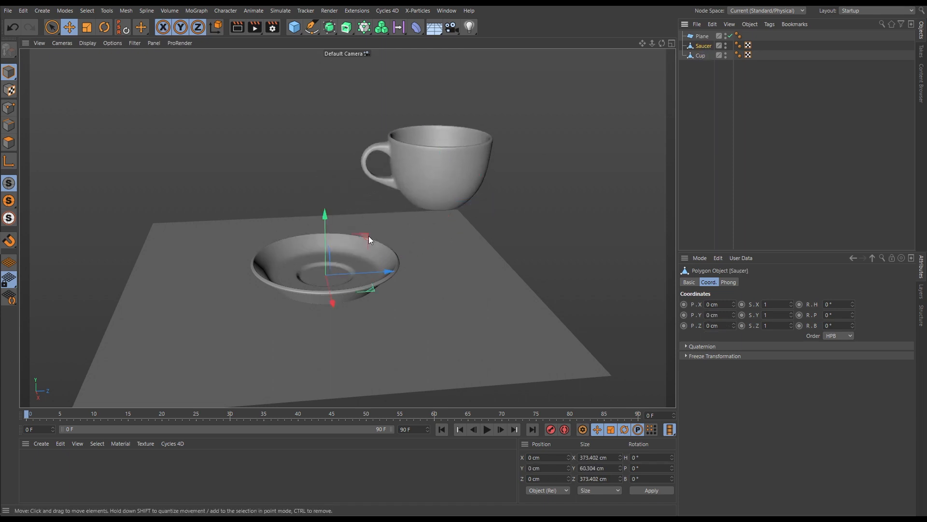
drag(369, 236, 252, 186)
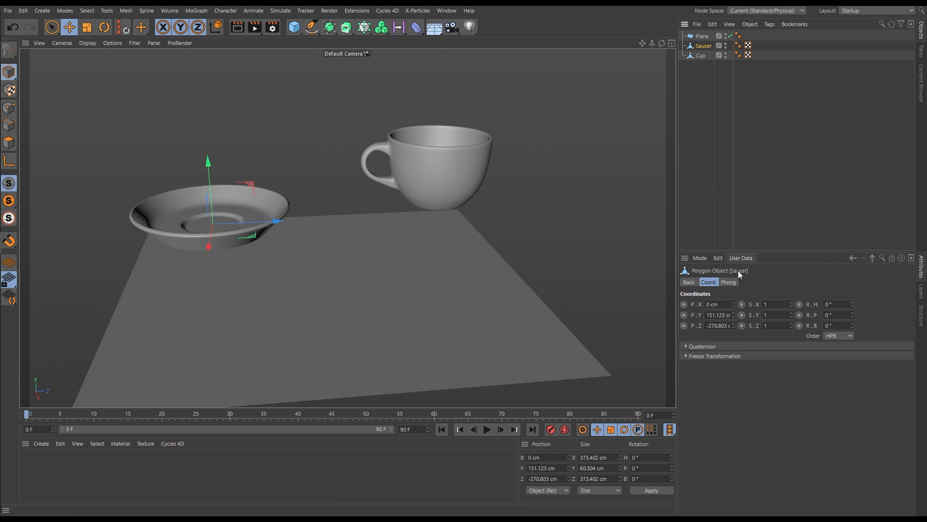
- Reset the Y and Z positions of the saucer and the cup to 0 cm
right_click(734, 316)
right_click(734, 326)
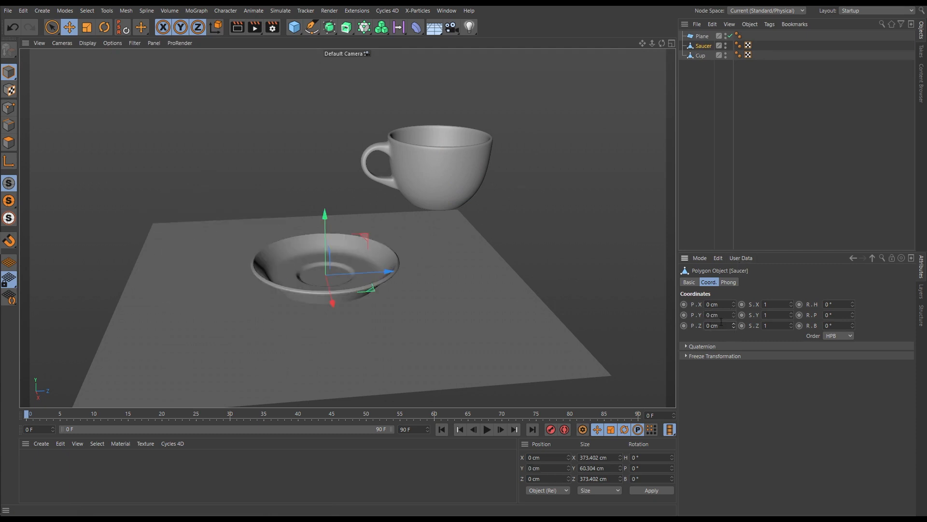
click(701, 54)
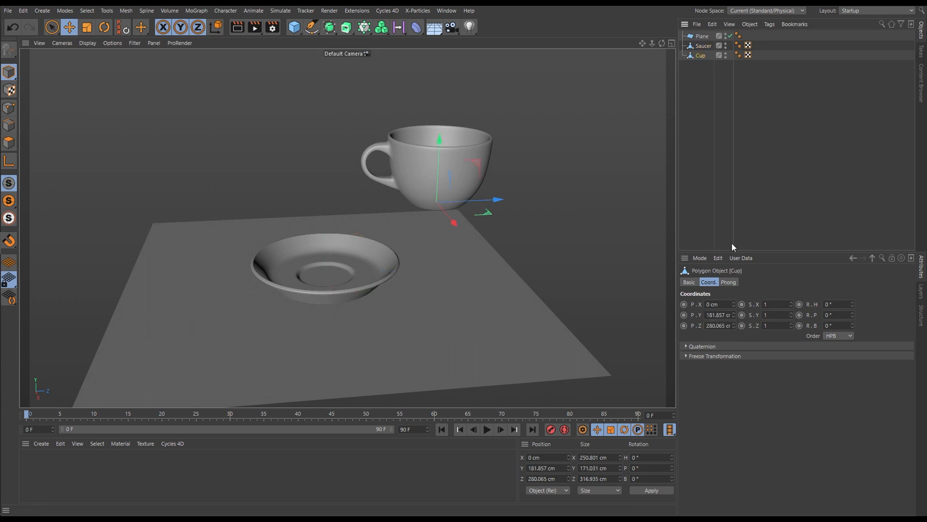
right_click(733, 314)
right_click(735, 324)
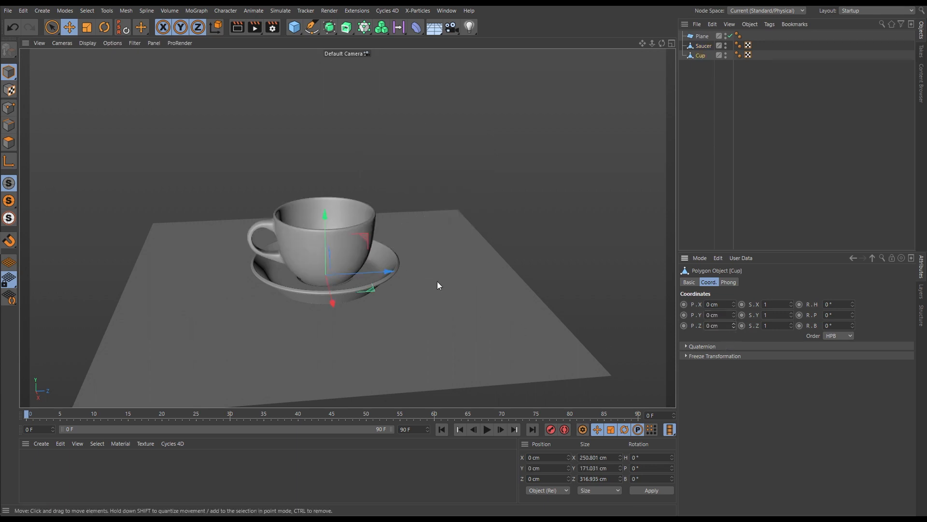
- Deselect everything and examine the cup's interior and the saucer from several angles
alt+drag(335, 271, 323, 259)
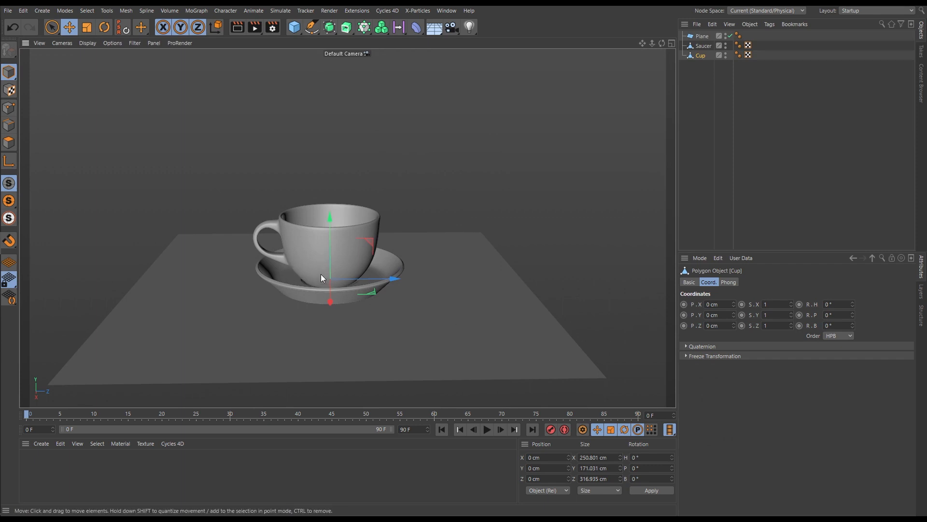
mouse_move(320, 274)
alt+mouse_down()
mouse_move(333, 285)
mouse_move(324, 274)
alt+mouse_up()
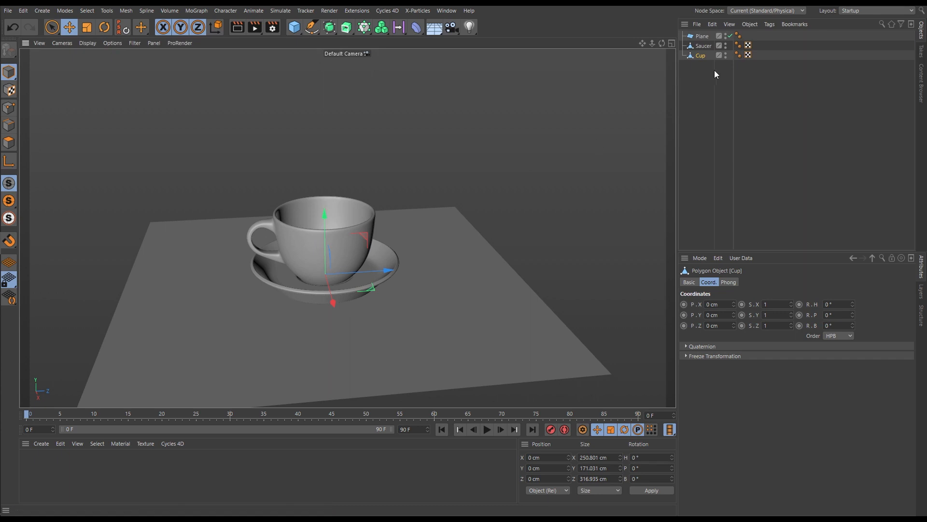
click(699, 71)
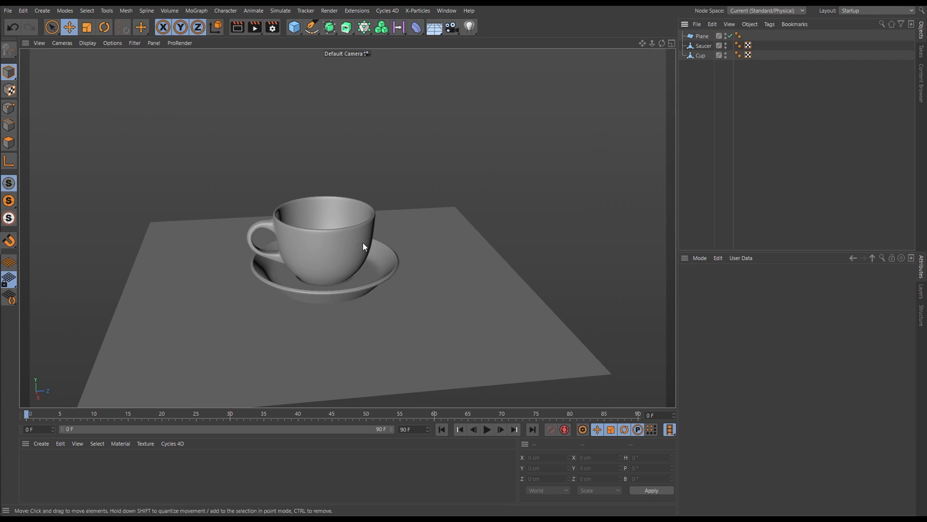
alt+drag(288, 225, 559, 249)
alt+middle_drag(247, 280, 344, 247)
alt+right_drag(344, 248, 381, 243)
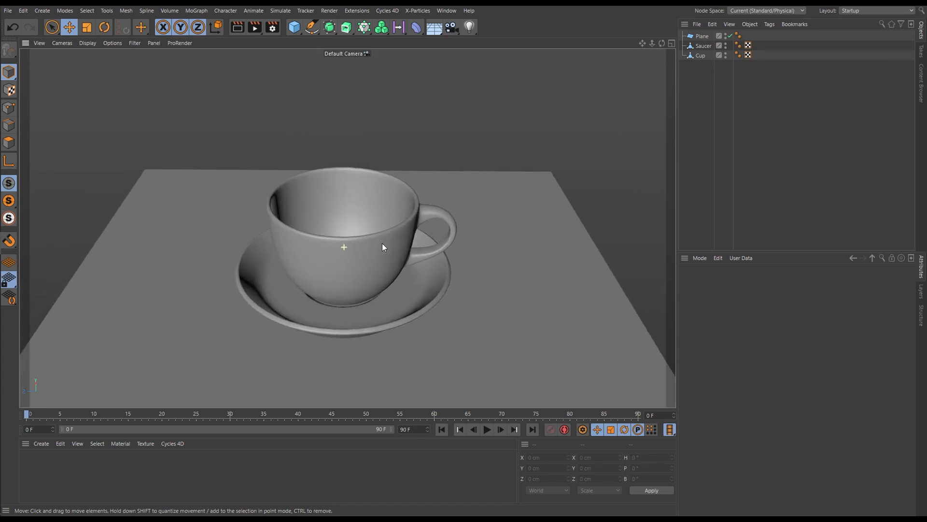
alt+drag(344, 248, 366, 264)
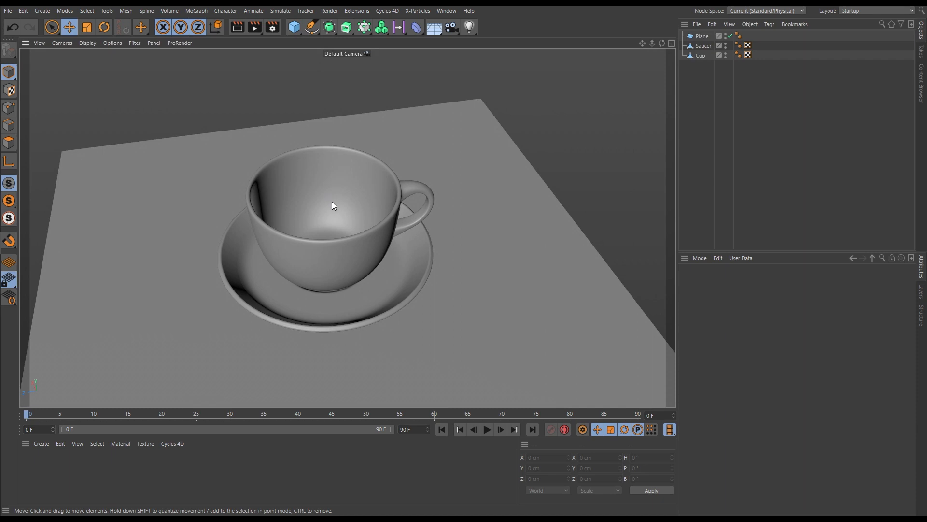
mouse_move(332, 201)
alt+mouse_down()
mouse_move(343, 206)
mouse_move(324, 149)
mouse_move(339, 198)
mouse_move(365, 234)
mouse_move(424, 231)
mouse_move(431, 217)
mouse_move(345, 213)
mouse_move(347, 199)
mouse_move(366, 189)
mouse_move(376, 200)
alt+mouse_up()
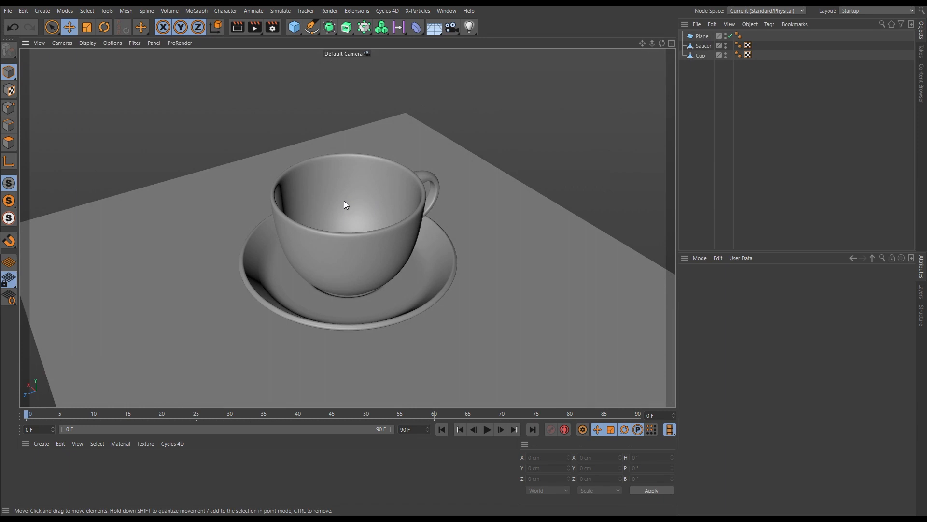
mouse_move(337, 202)
alt+mouse_down()
mouse_move(354, 206)
mouse_move(321, 213)
mouse_move(314, 231)
mouse_move(359, 214)
alt+mouse_up()
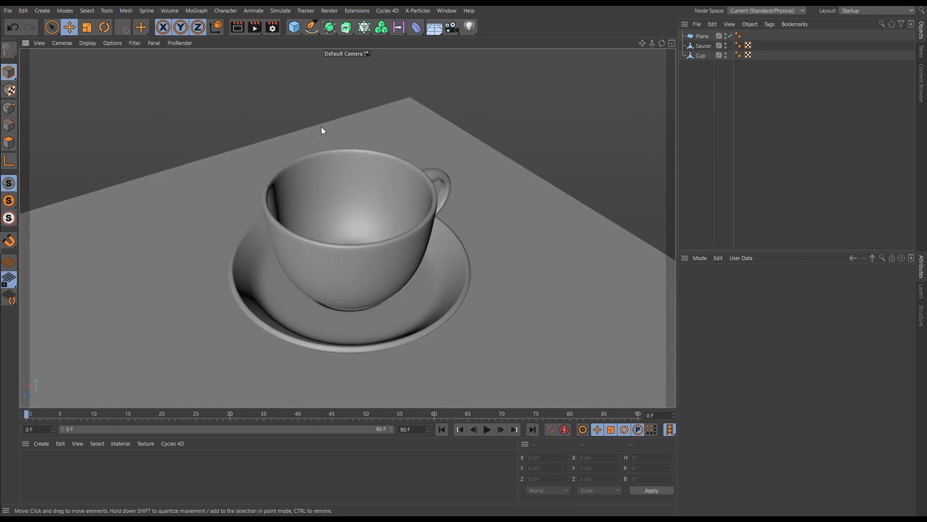
- Add a plane primitive and raise it inside the cup to about 123 cm in Y
click(294, 27)
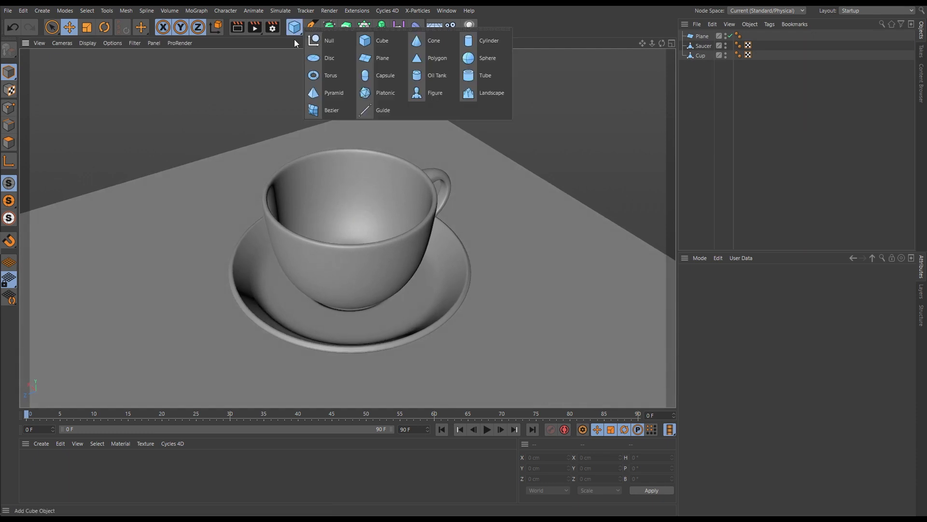
click(376, 59)
drag(352, 233, 361, 166)
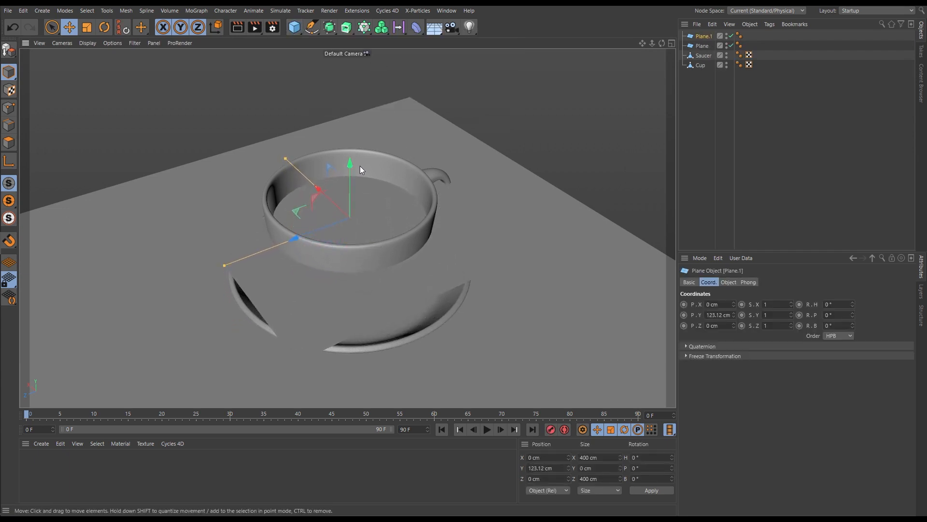
- Switch the viewport display to Gouraud shading with lines to reveal the objects' polygon edges
key(n)
key(b)
mouse_move(352, 214)
alt+mouse_down()
mouse_move(307, 199)
mouse_move(320, 182)
alt+mouse_up()
alt+drag(321, 179, 314, 196)
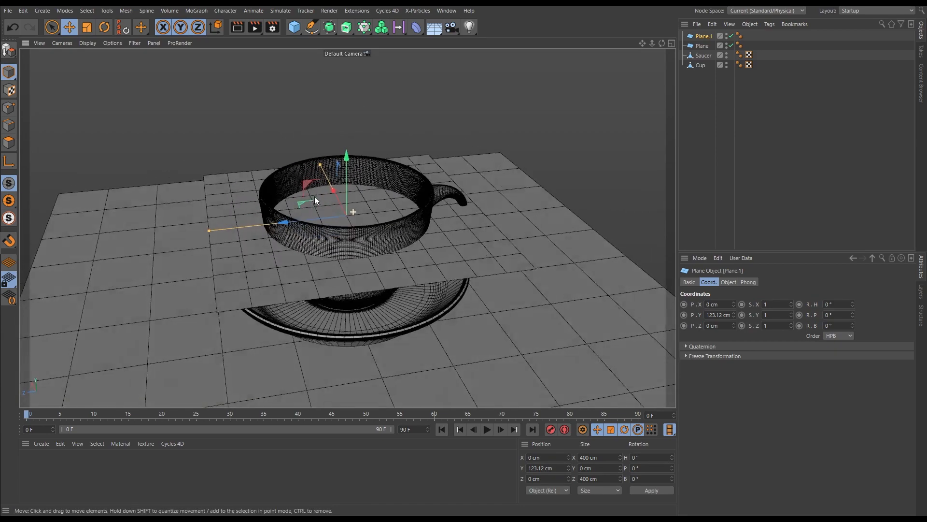
- Raise the new plane closer to the cup's rim, to about 141 cm in Y
scroll(335, 200, up, 2)
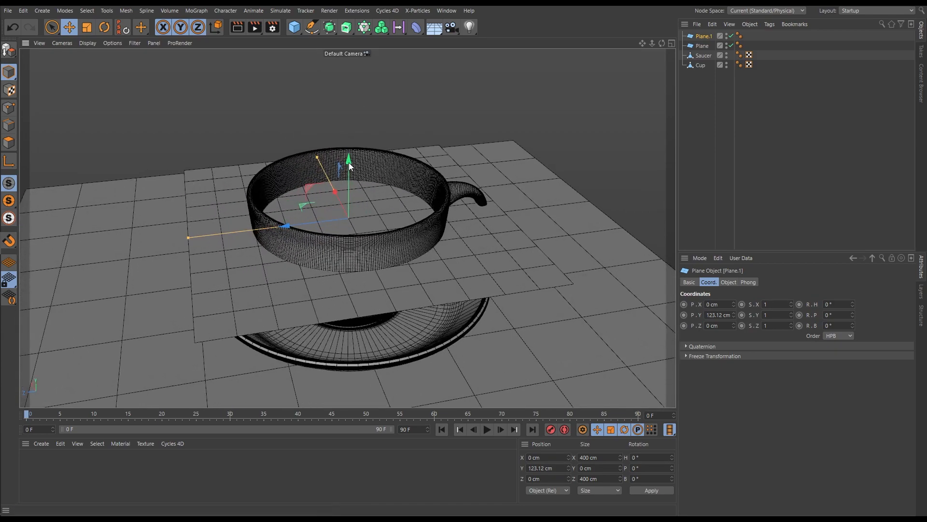
drag(349, 163, 356, 150)
mouse_move(375, 199)
alt+mouse_down()
mouse_move(400, 159)
mouse_move(376, 181)
alt+mouse_up()
alt+right_drag(410, 222, 378, 227)
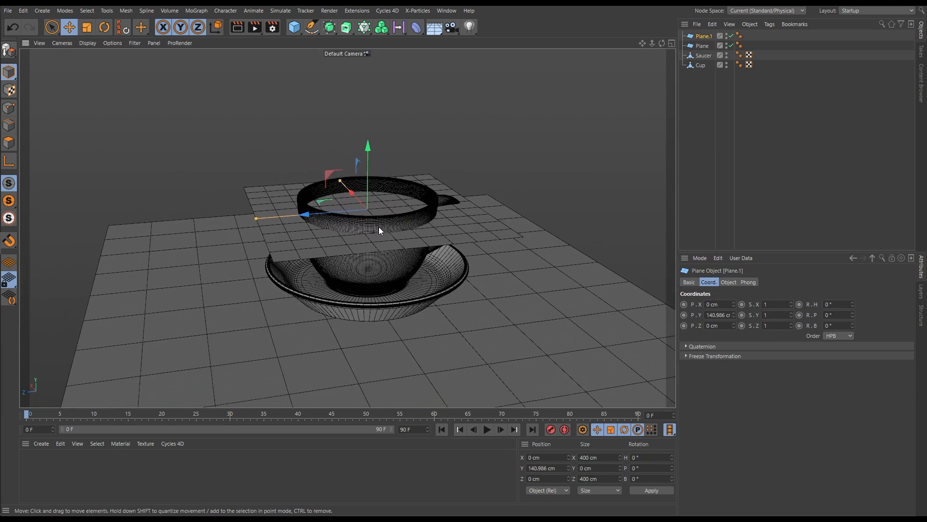
alt+drag(379, 230, 379, 225)
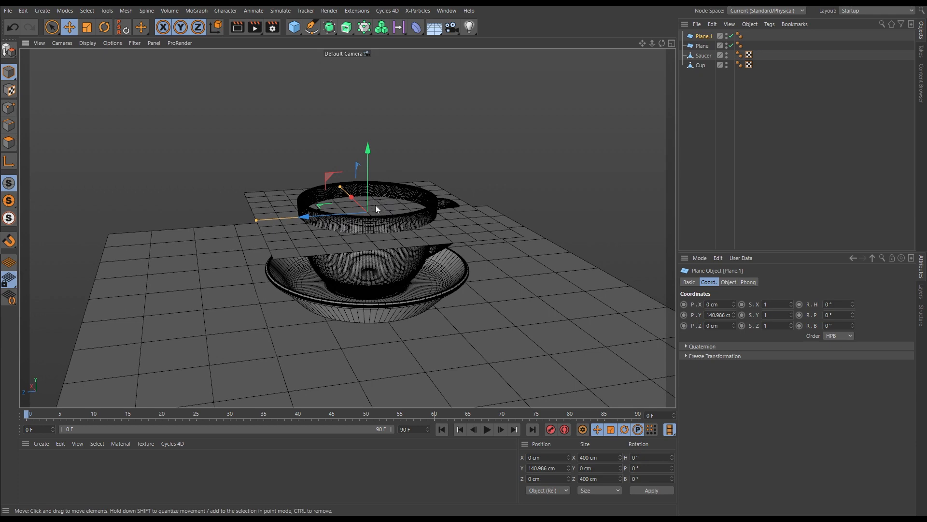
alt+right_drag(379, 202, 415, 201)
mouse_move(386, 201)
alt+mouse_down()
mouse_move(351, 219)
mouse_move(384, 208)
alt+mouse_up()
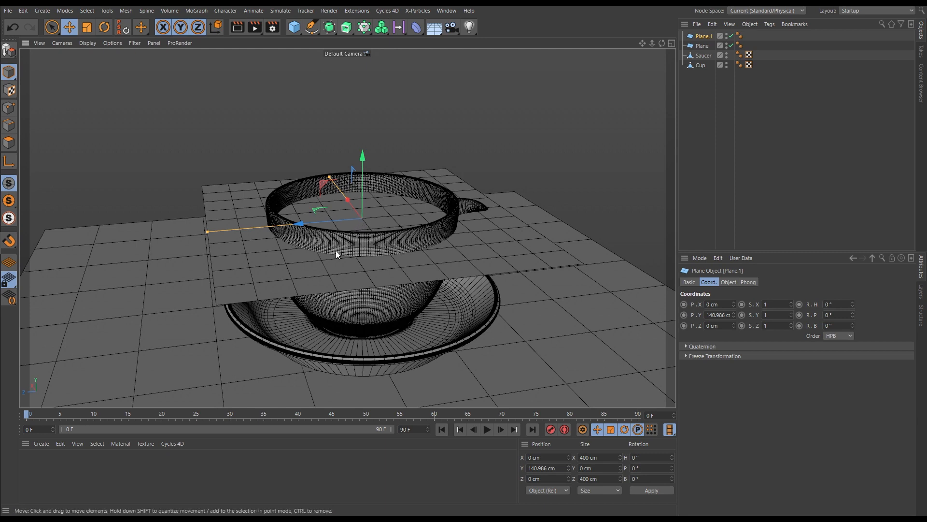
- Add an xpSystem from X-Particles to the cup and saucer scene
alt+drag(380, 246, 368, 203)
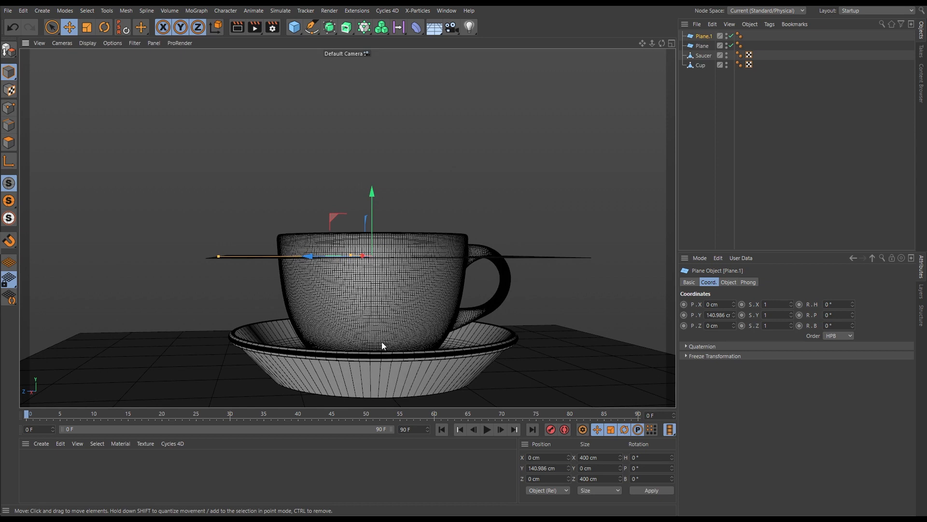
alt+drag(390, 312, 373, 280)
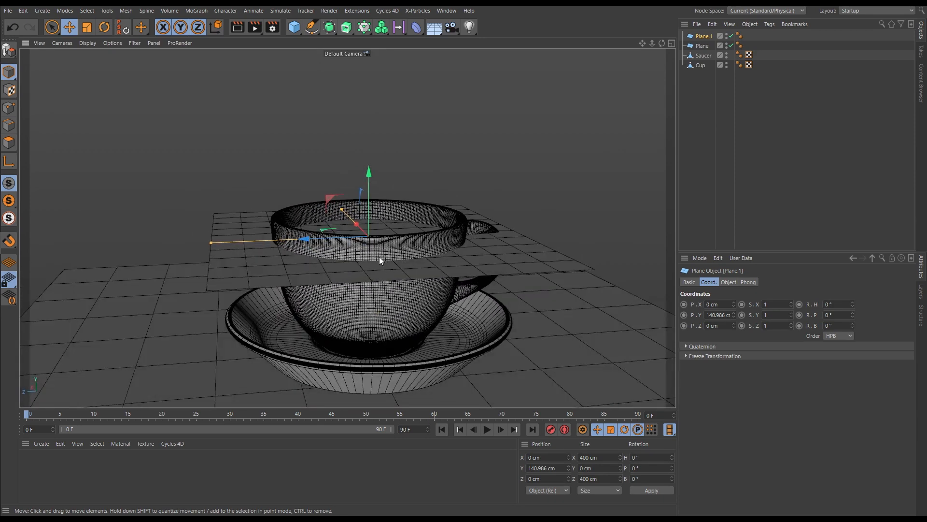
alt+drag(378, 243, 392, 218)
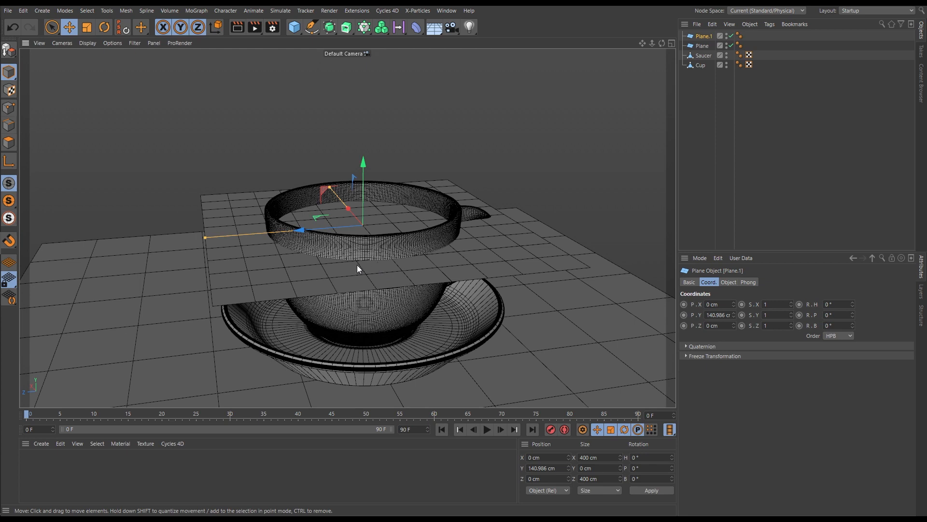
click(418, 10)
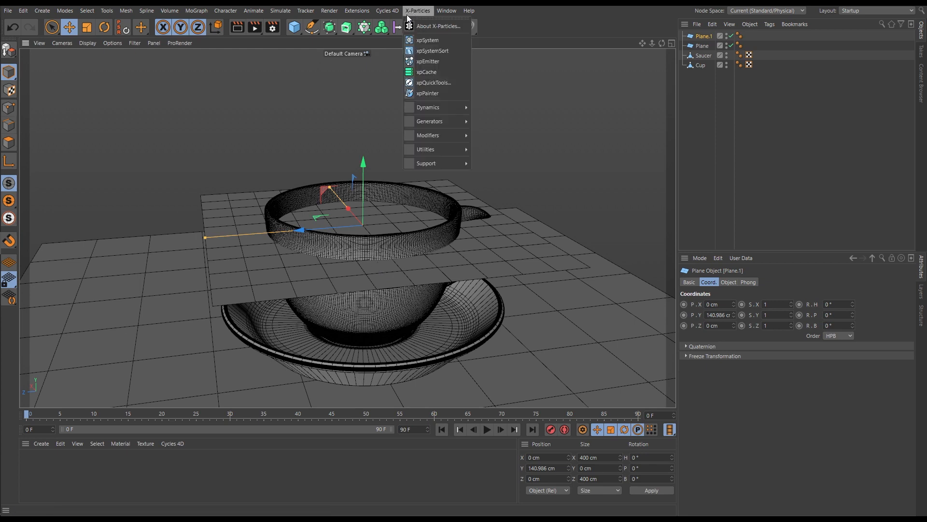
click(421, 38)
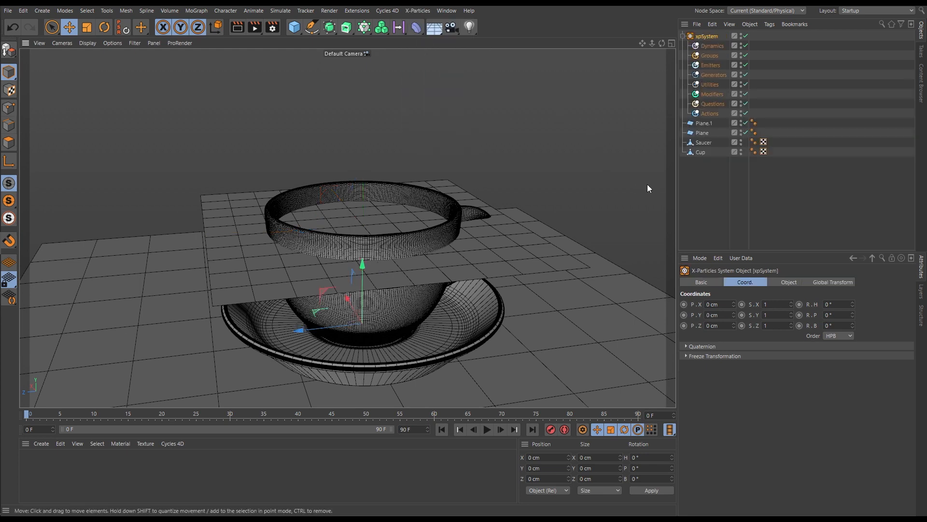
- Add an xpFluidFX object to the Dynamics folder of the X-Particles system
click(712, 46)
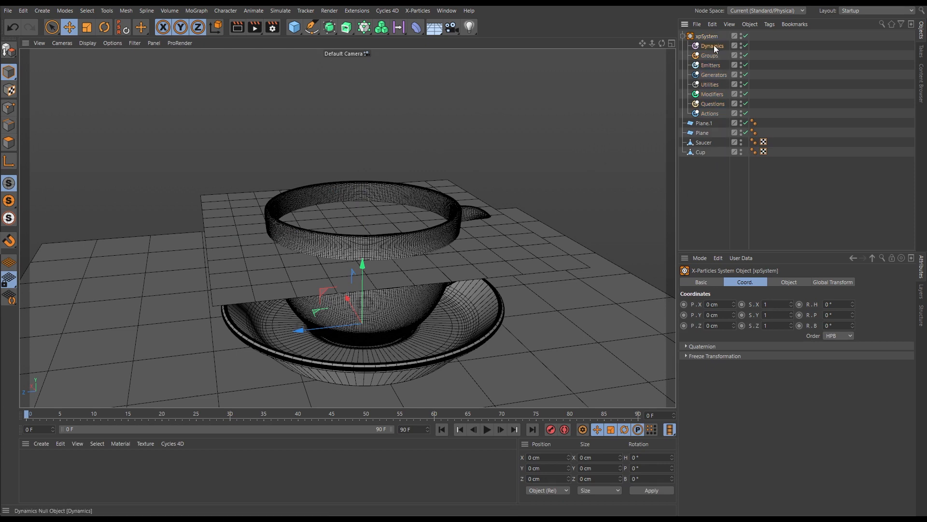
click(729, 283)
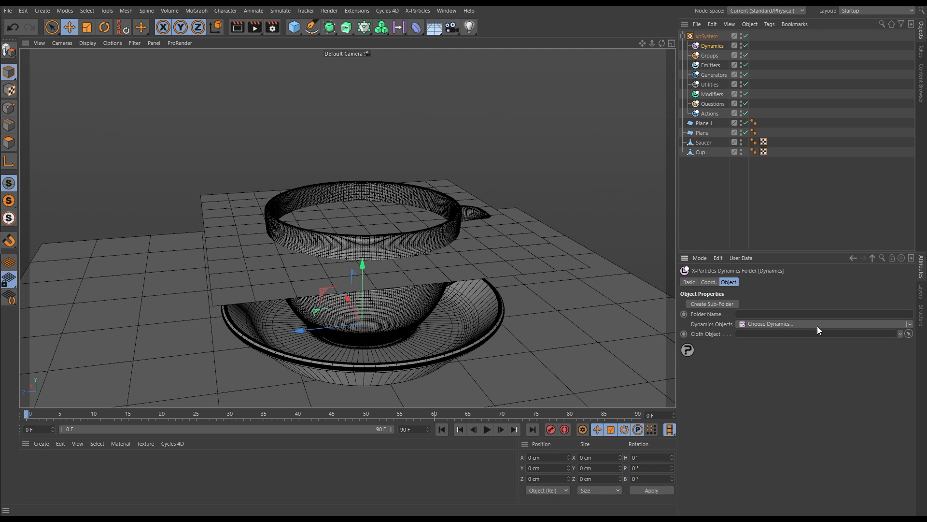
click(906, 325)
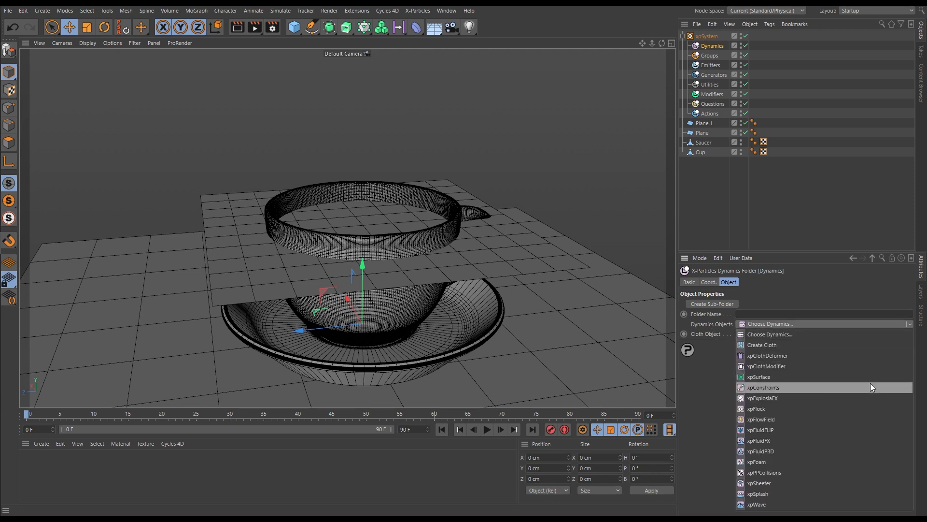
click(772, 439)
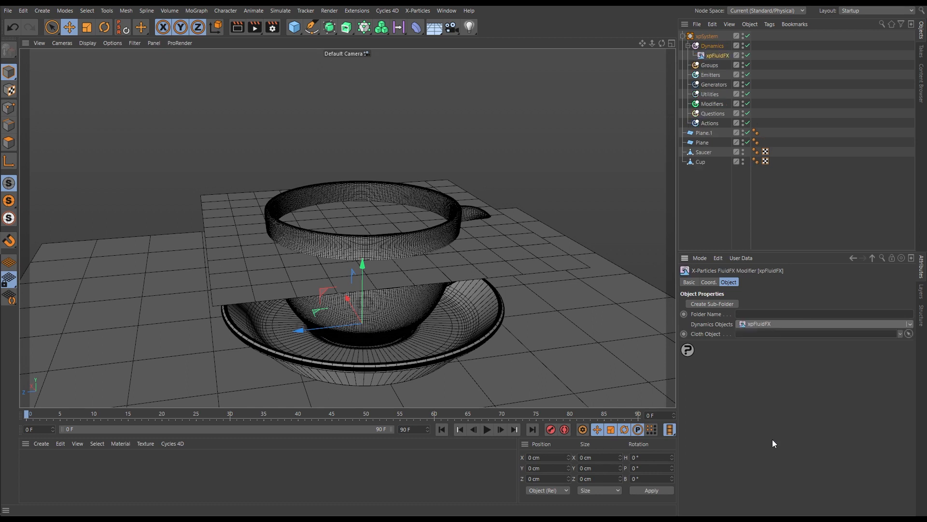
- Add an xpSheeter object to the Dynamics folder and disable it
click(713, 46)
click(910, 324)
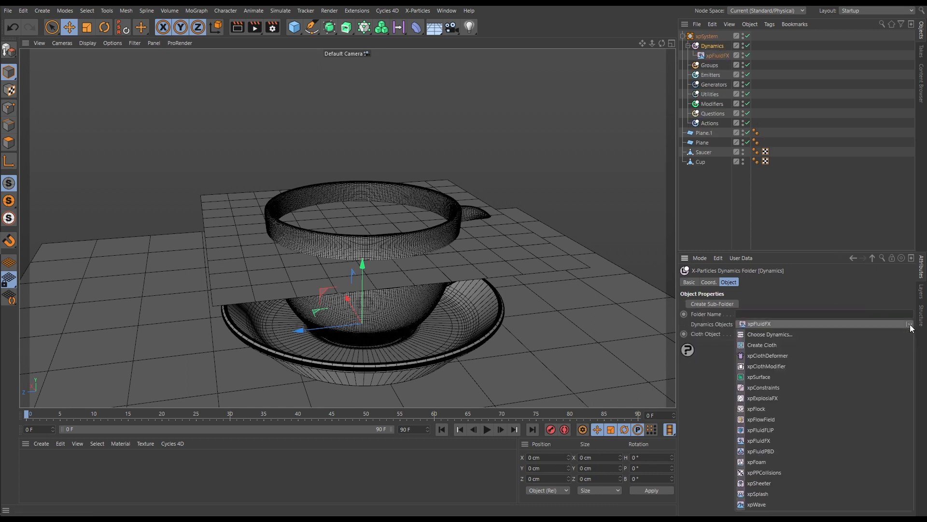
click(815, 486)
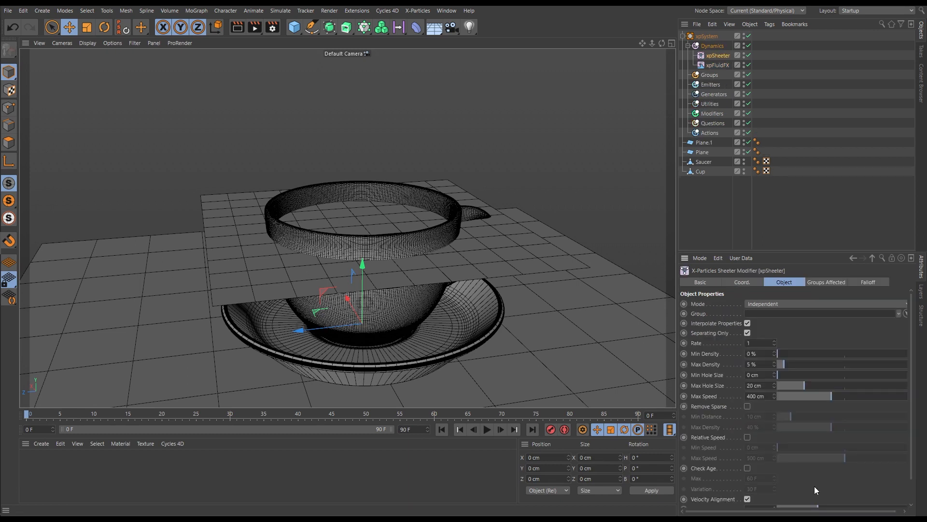
click(749, 56)
- Add an xpSplash object to the Dynamics folder
click(712, 46)
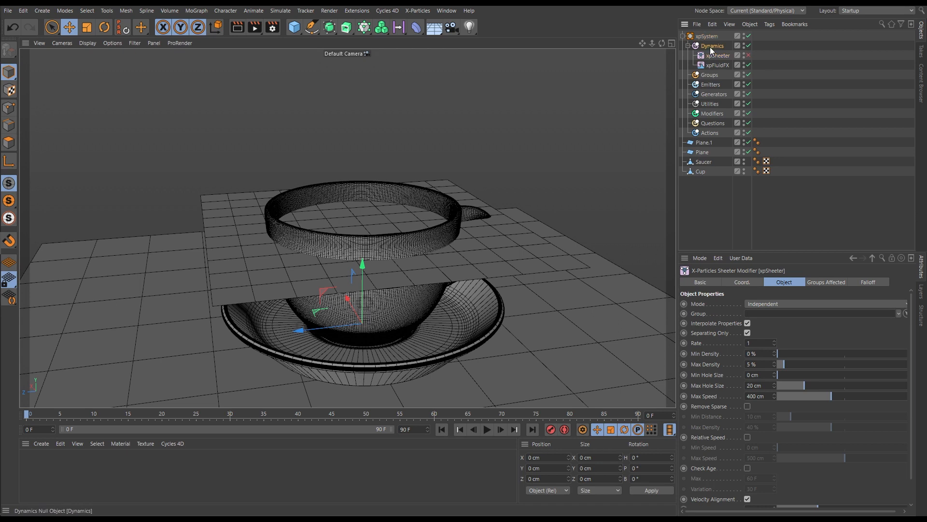
click(909, 324)
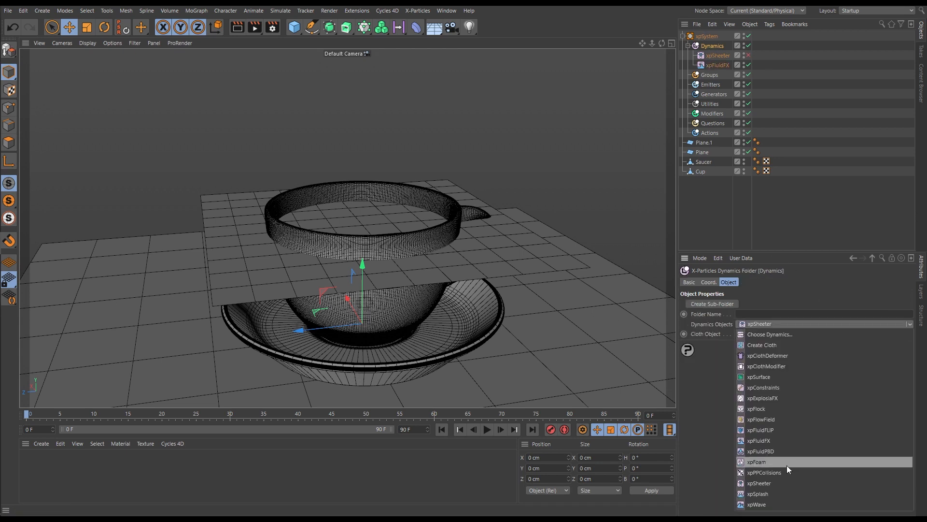
click(759, 493)
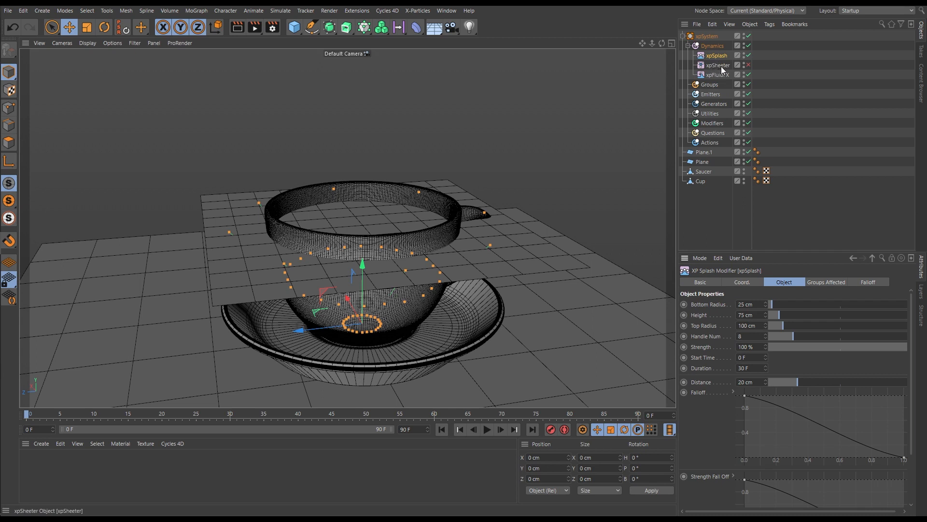
- Add an xpGravity motion modifier to the Modifiers folder and create an emitter in the Emitters folder
click(710, 124)
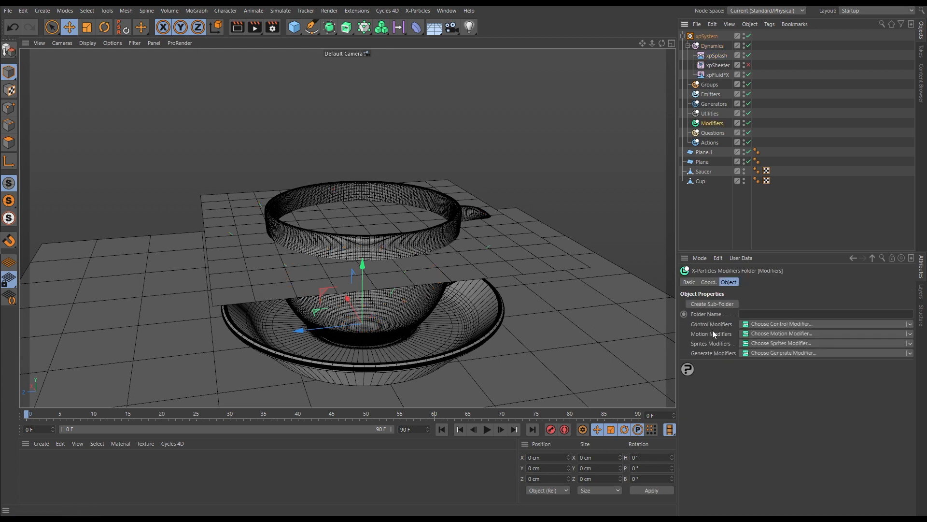
click(910, 334)
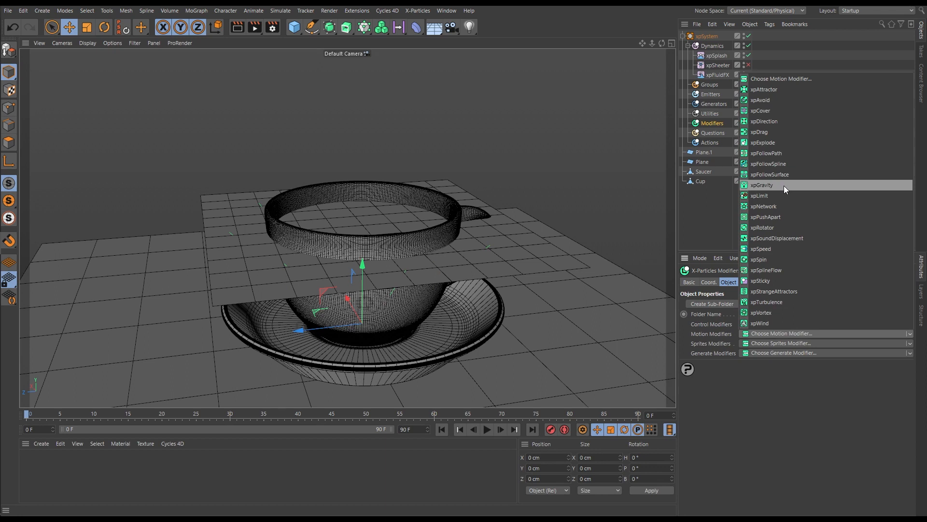
click(767, 185)
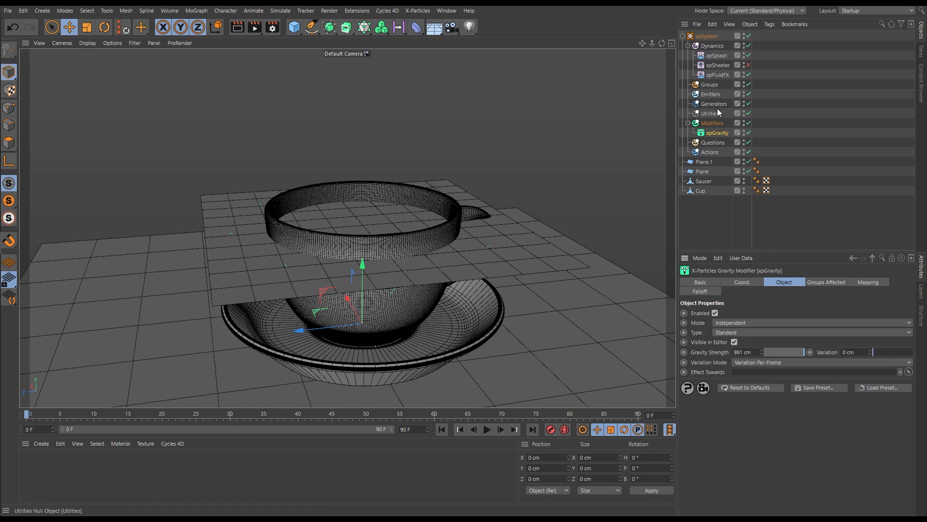
click(711, 93)
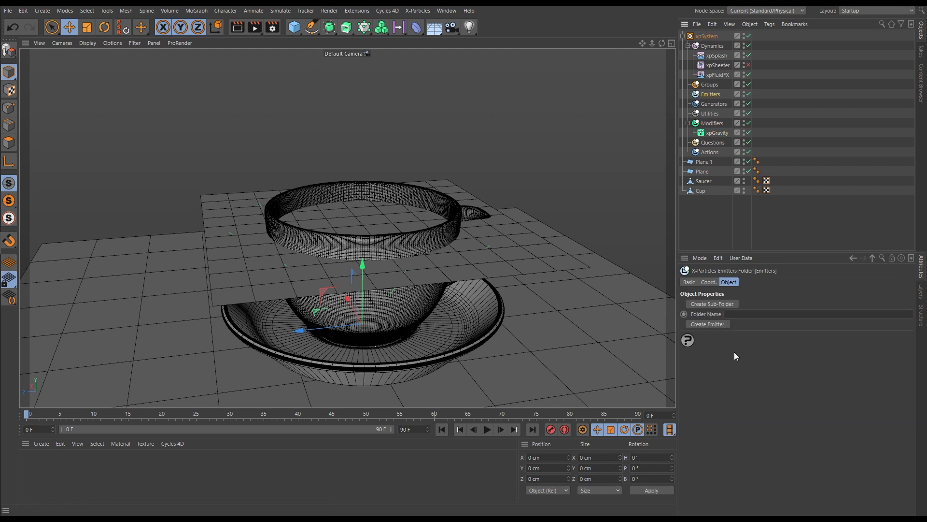
click(714, 324)
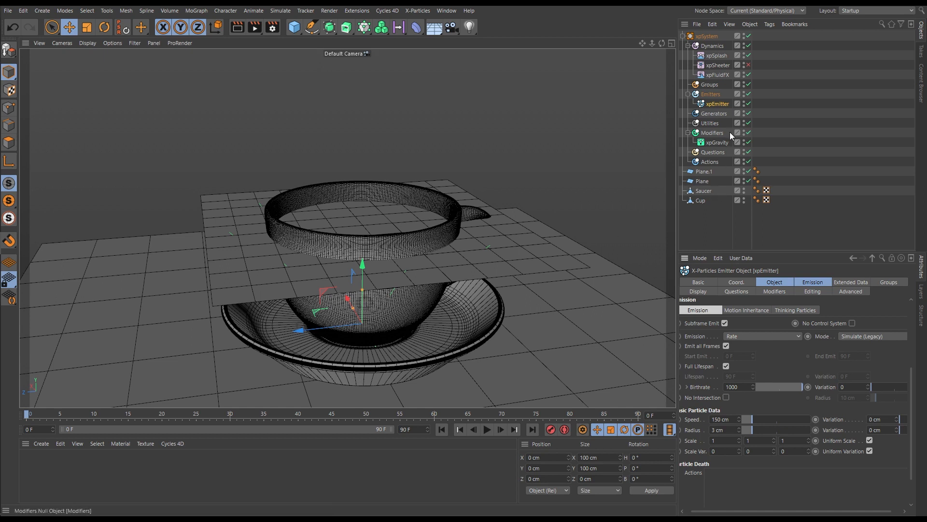
- Raise the xpSplash object to the water plane's level inside the cup, about 142 cm in Y
click(715, 57)
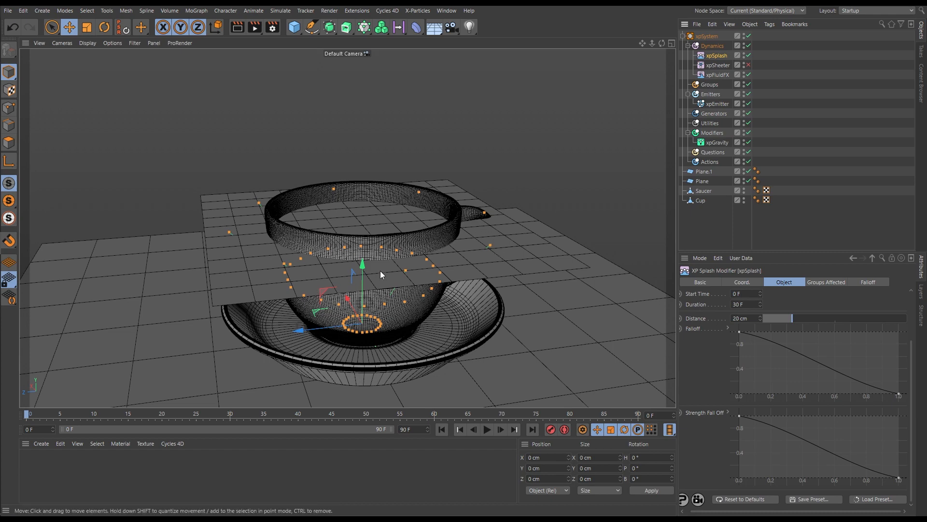
drag(363, 263, 373, 166)
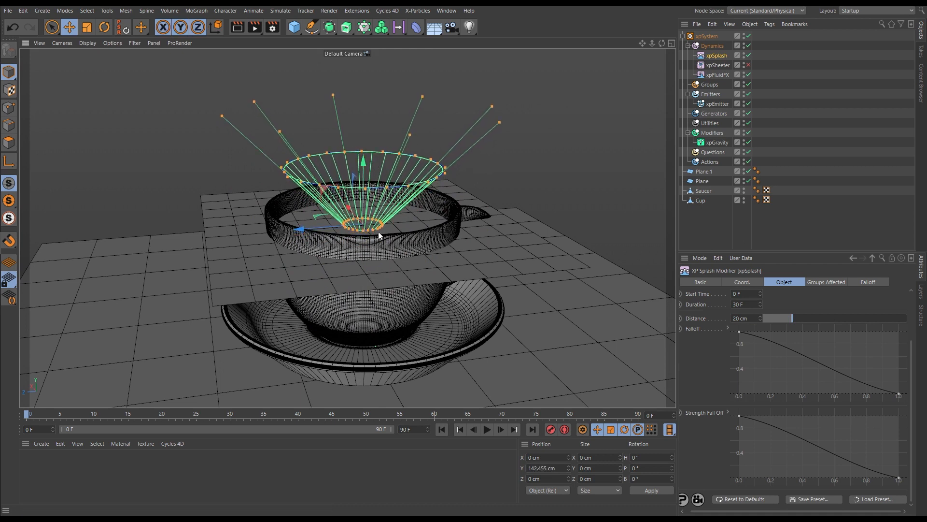
- Rename the plane inside the cup as Plane_Water_Surface and deselect it
click(708, 171)
click(690, 282)
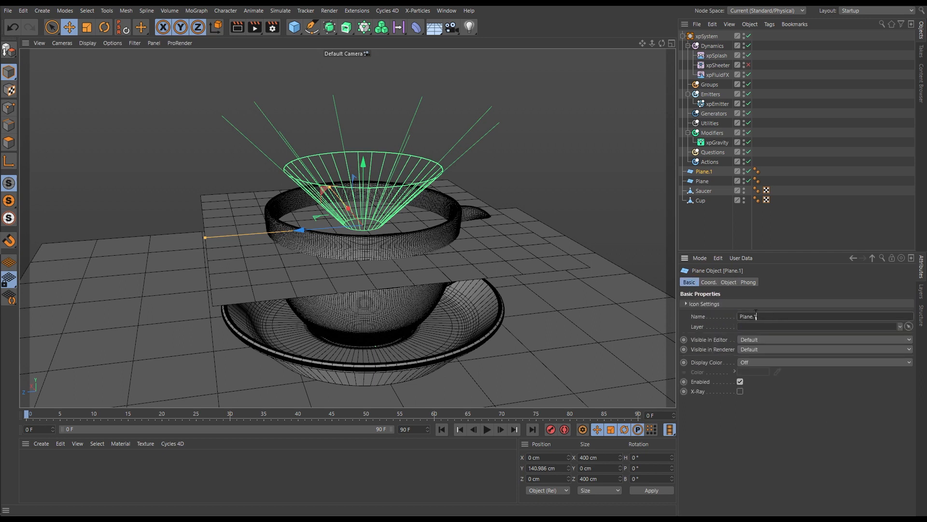
text(Plane_Water_Surface)
key(Return)
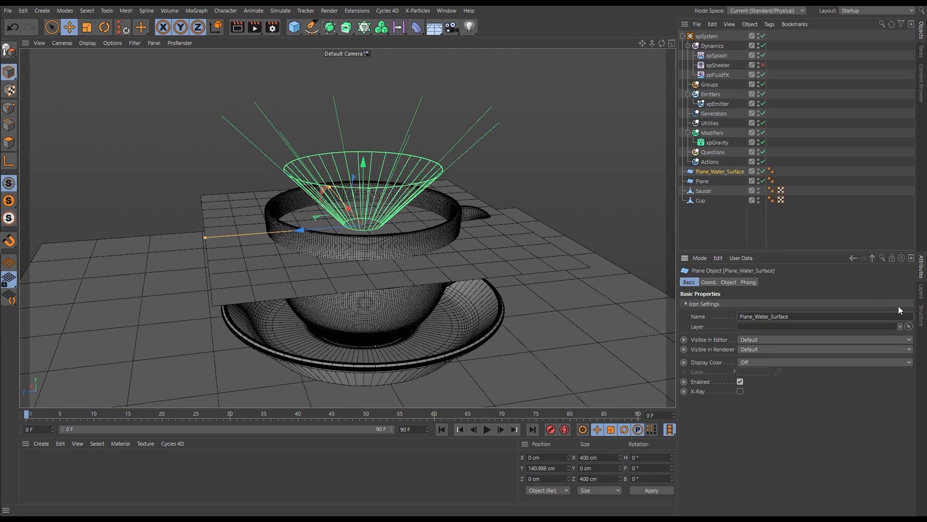
click(720, 238)
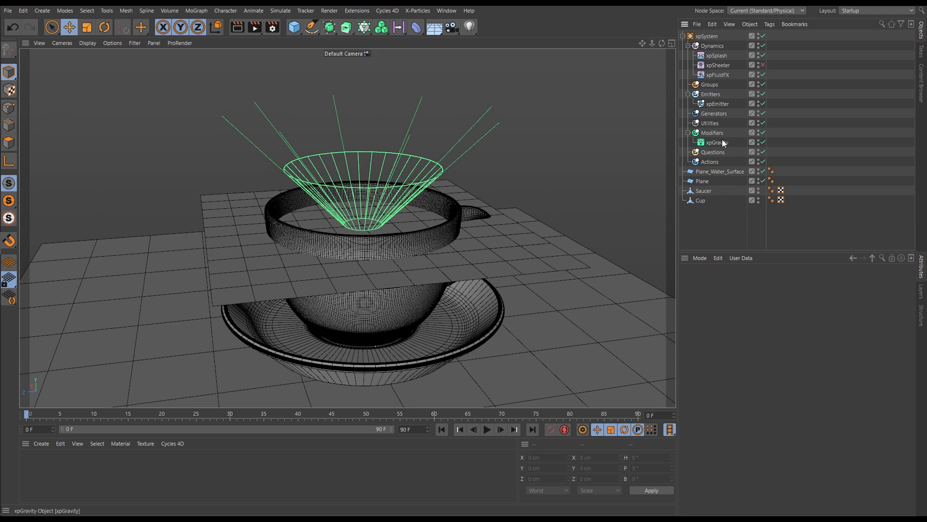
- Change the xpEmitter's shape to Torus and raise the emitter to about 142 cm in Y, at the splash's base
click(712, 104)
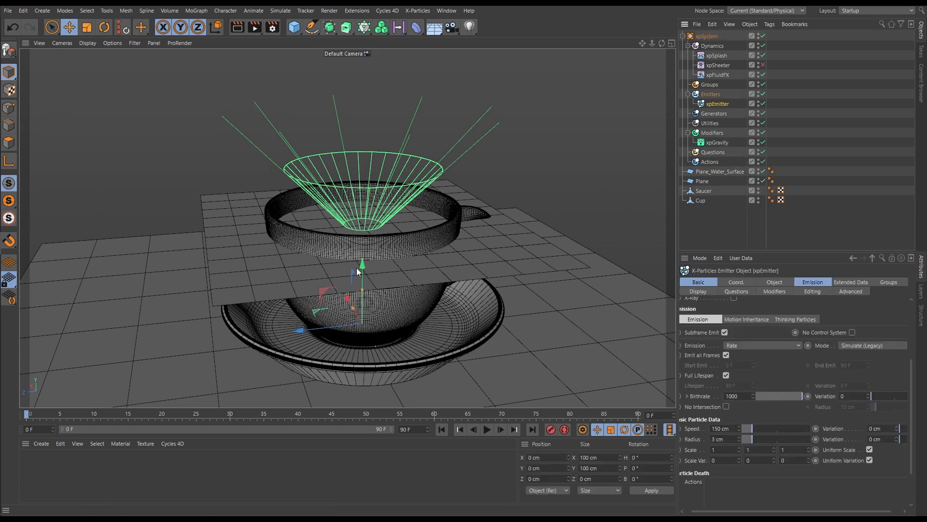
alt+drag(364, 223, 361, 293)
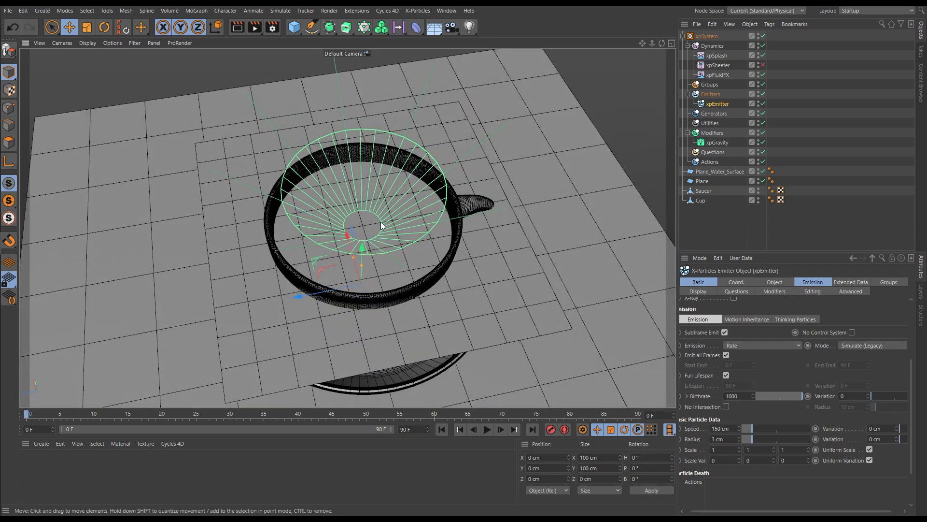
alt+drag(380, 224, 370, 163)
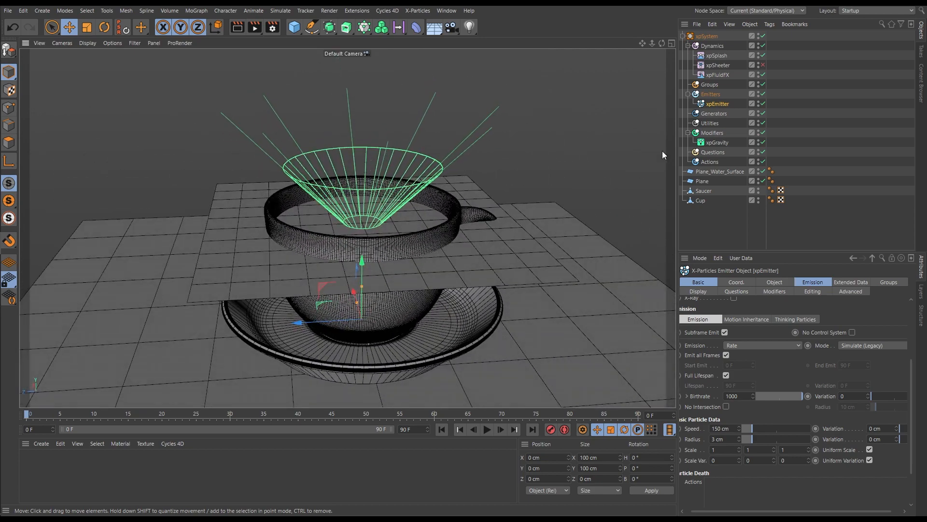
click(774, 282)
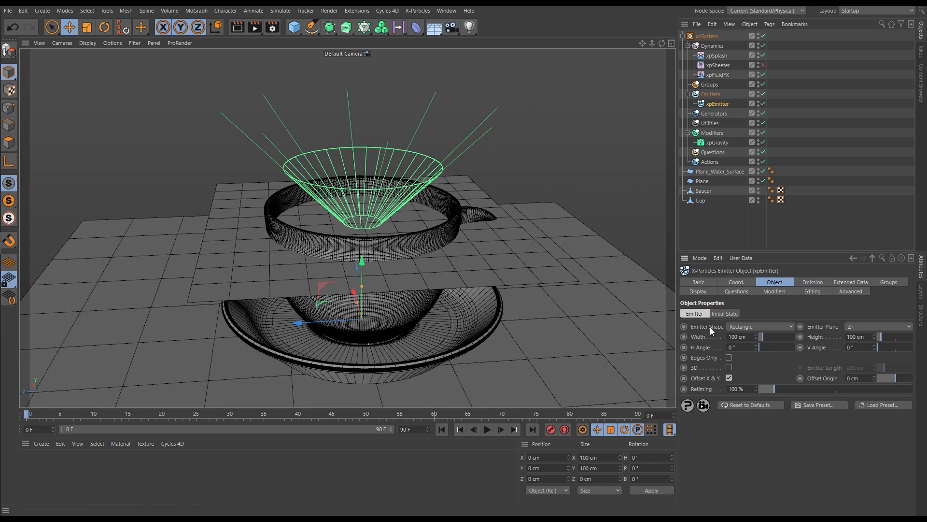
click(741, 327)
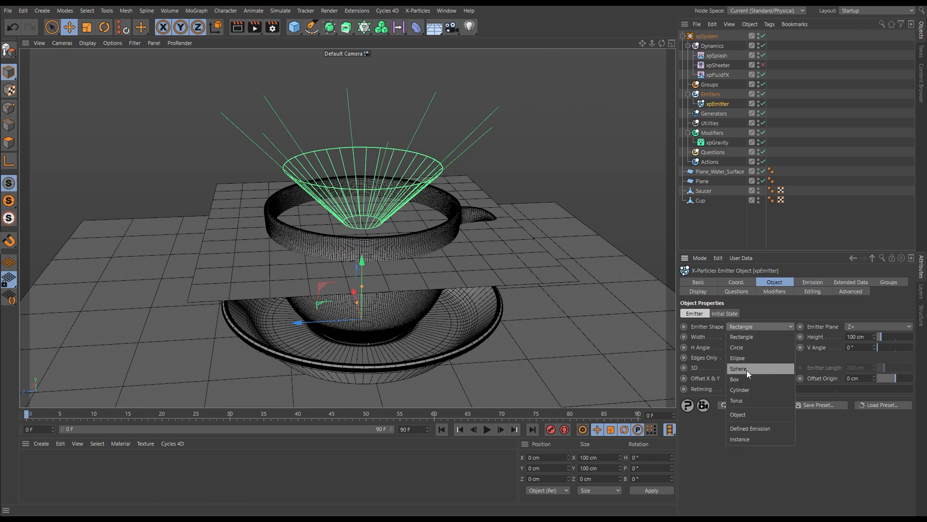
click(739, 401)
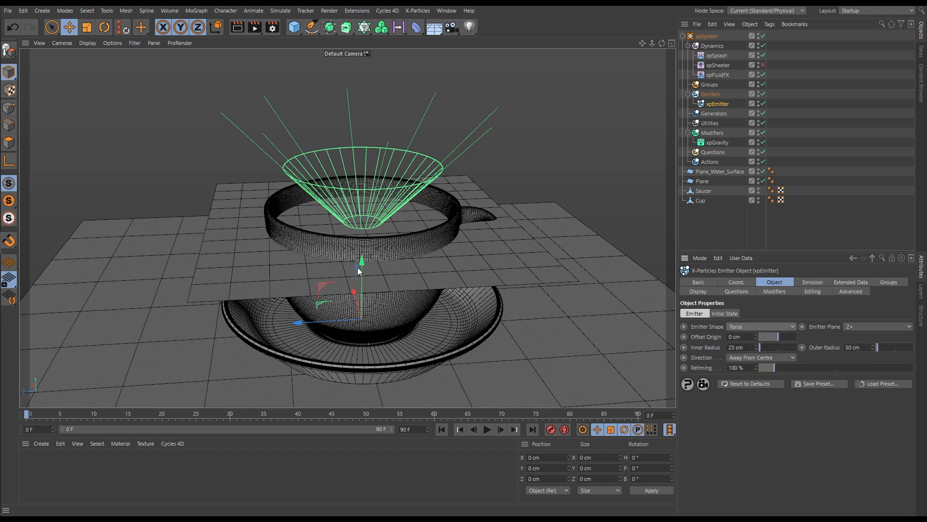
drag(361, 263, 383, 162)
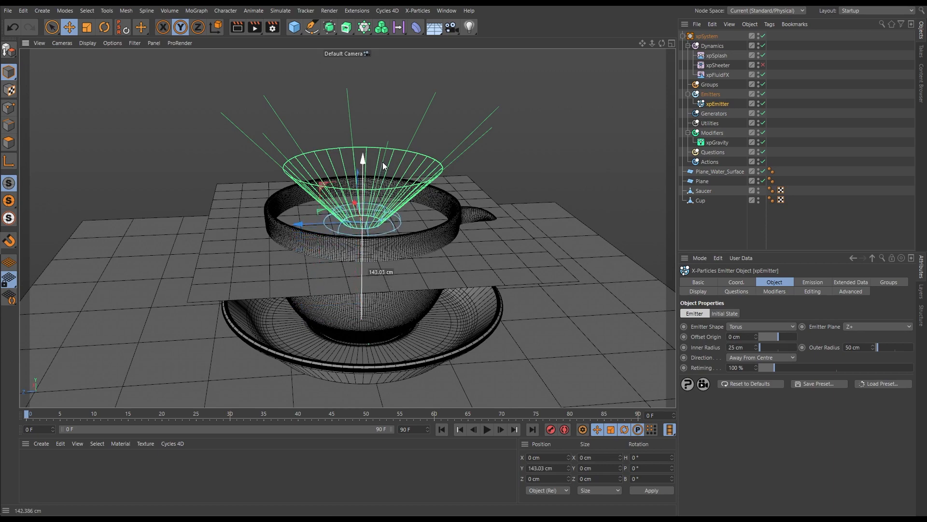
- Set the xpSplash object's bottom radius to 20 cm
scroll(378, 223, up, 10)
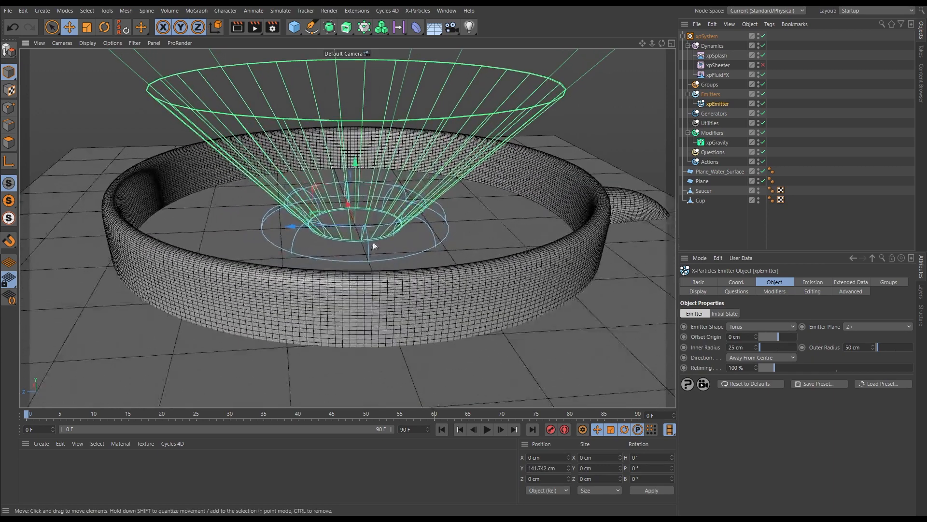
alt+drag(358, 245, 358, 287)
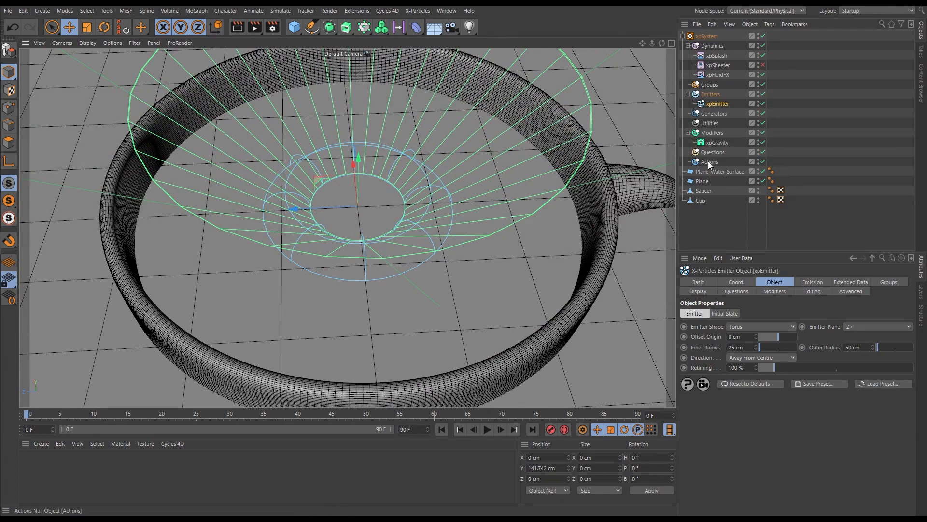
click(717, 56)
click(751, 304)
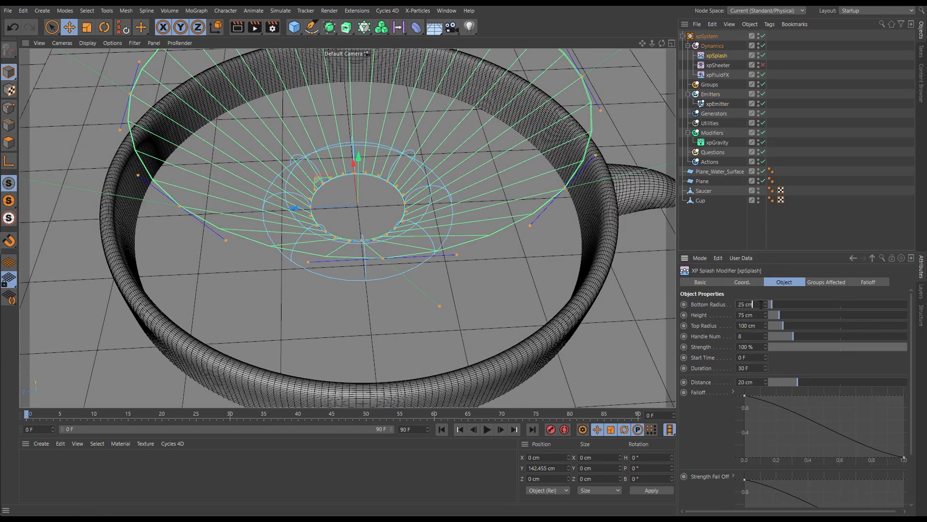
text(20)
key(Return)
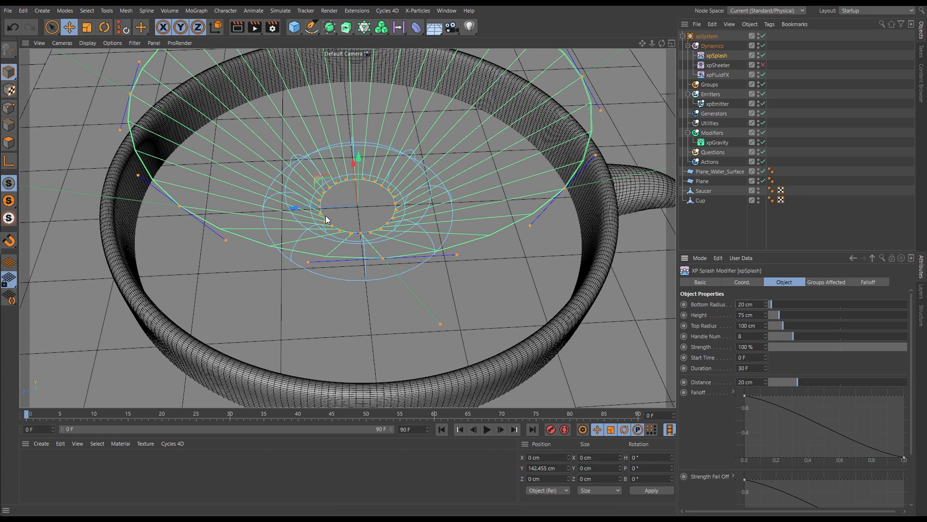
- Set the xpEmitter torus's inner radius to 15 cm, comparing it with the splash's base in the top view
click(717, 105)
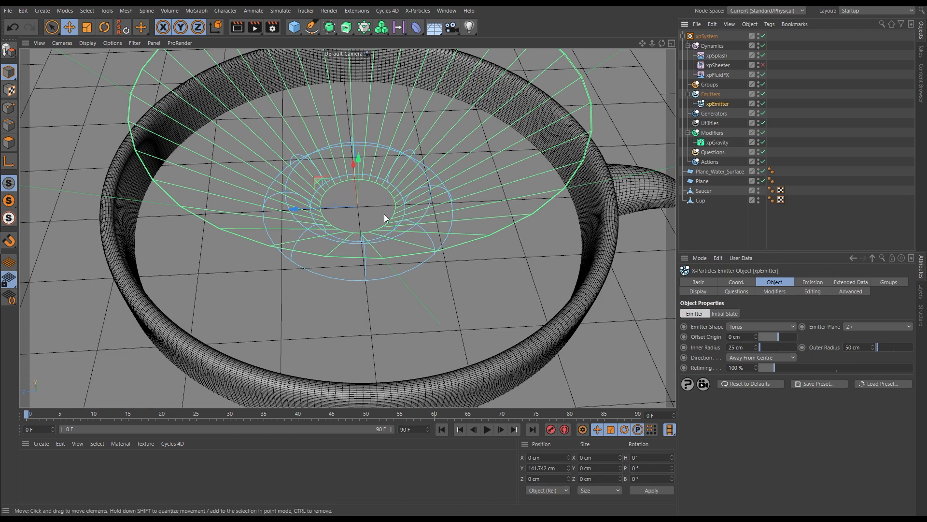
middle_click(412, 232)
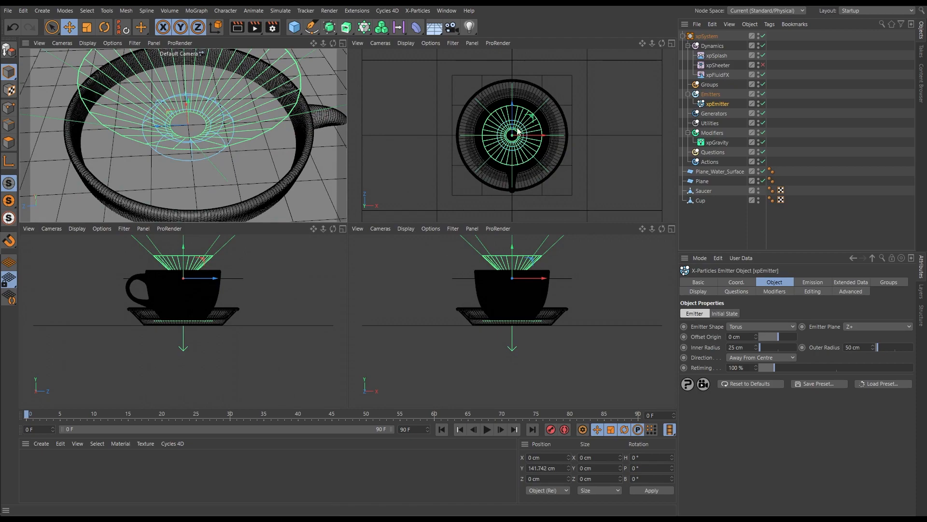
click(671, 45)
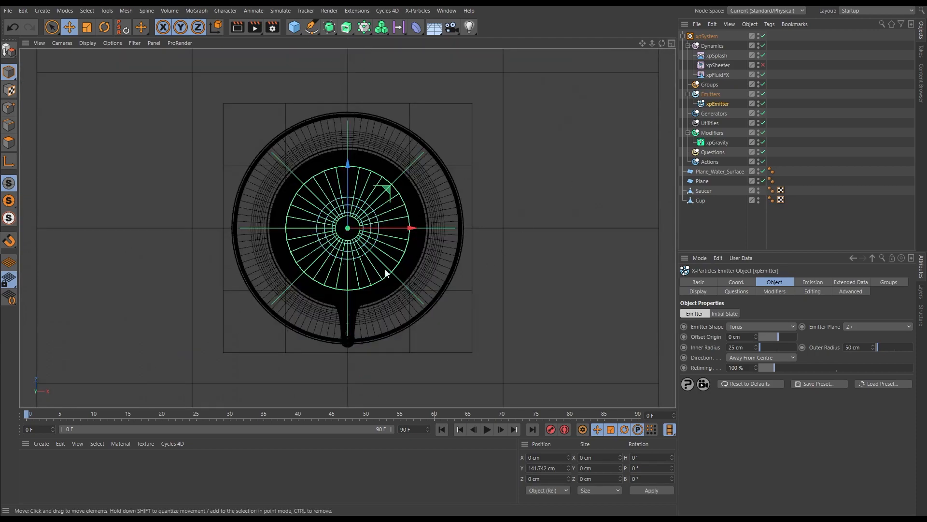
scroll(353, 221, up, 6)
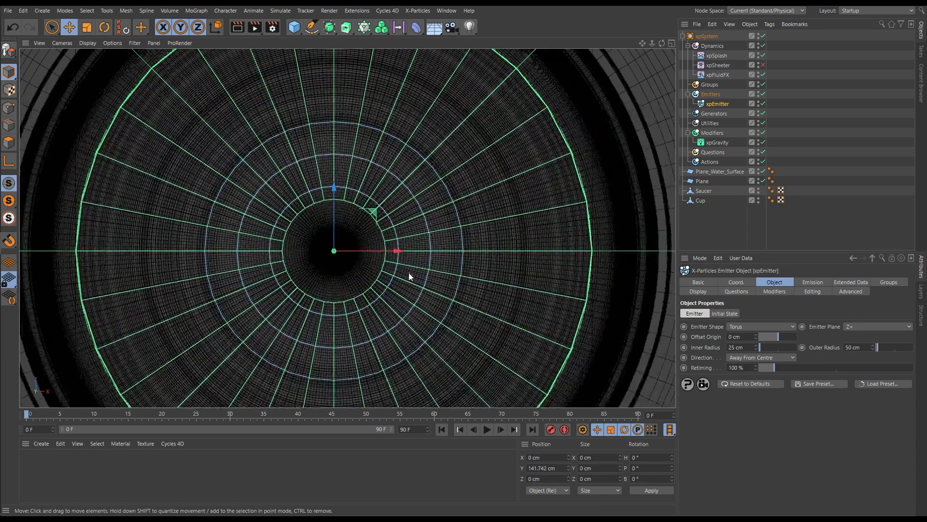
alt+middle_drag(410, 271, 428, 268)
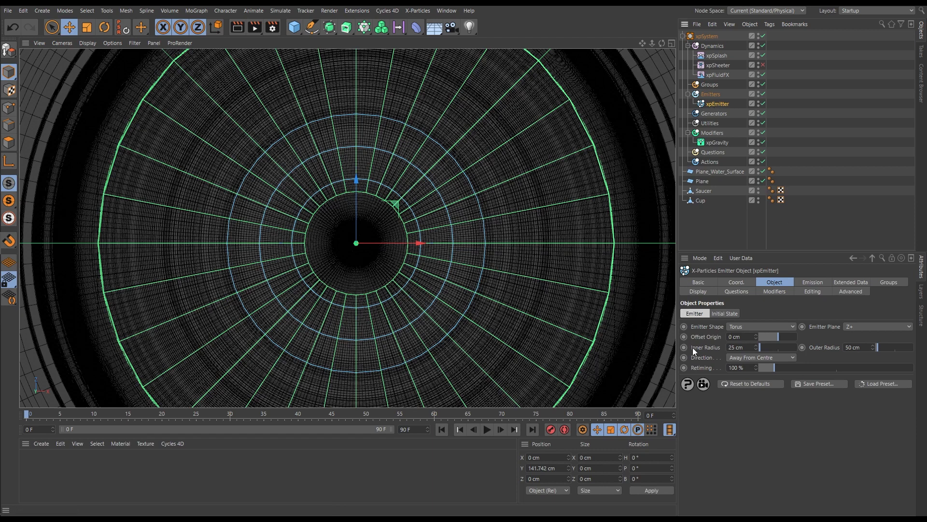
drag(746, 348, 704, 354)
text(18)
key(Return)
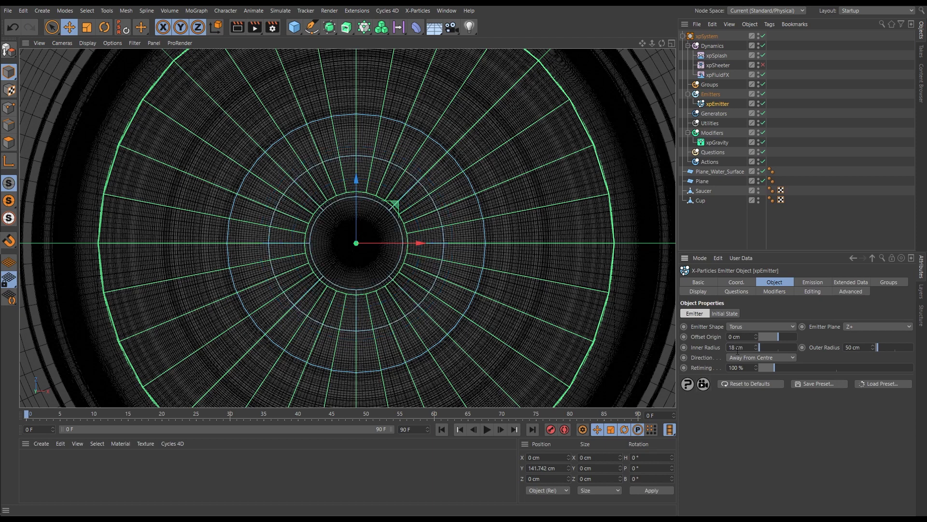
text(7)
key(Return)
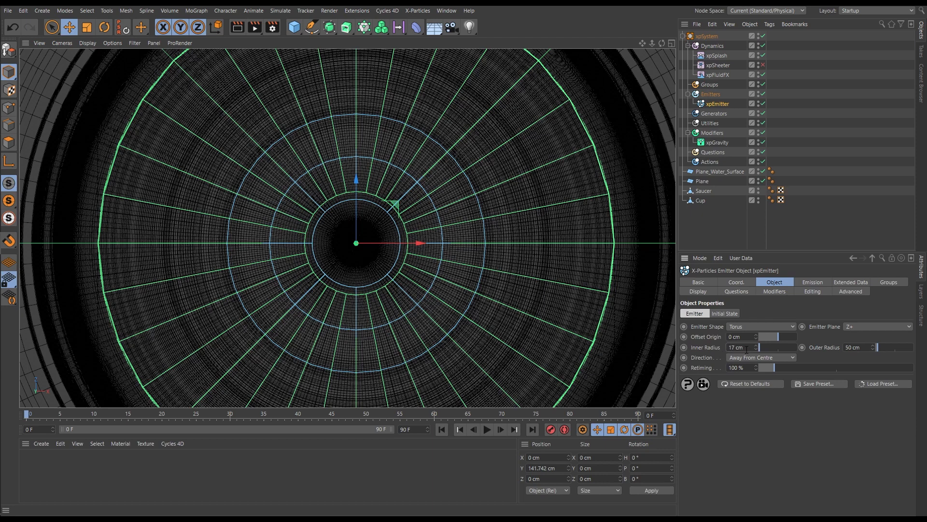
drag(747, 349, 720, 347)
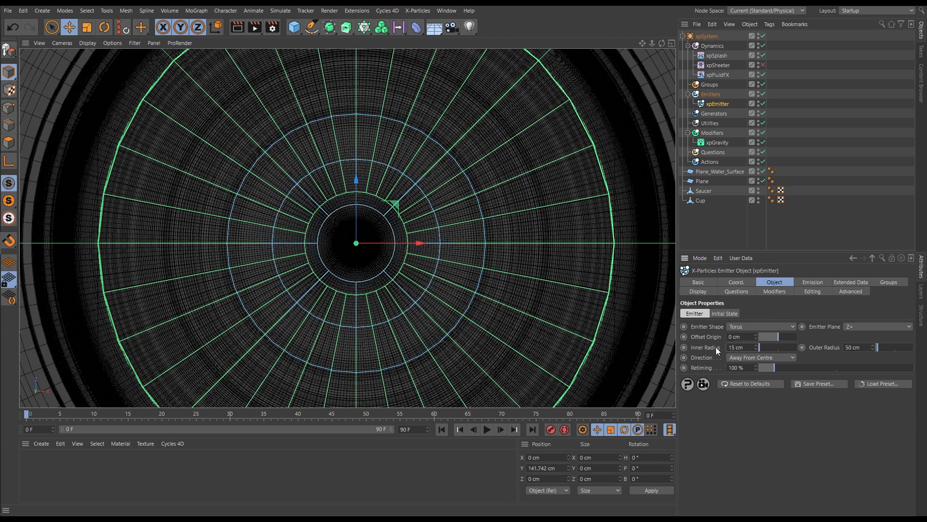
- Set the xpEmitter torus's outer radius to 25 cm and check its fit around the splash's base in perspective
drag(865, 347, 826, 347)
text(25)
key(Return)
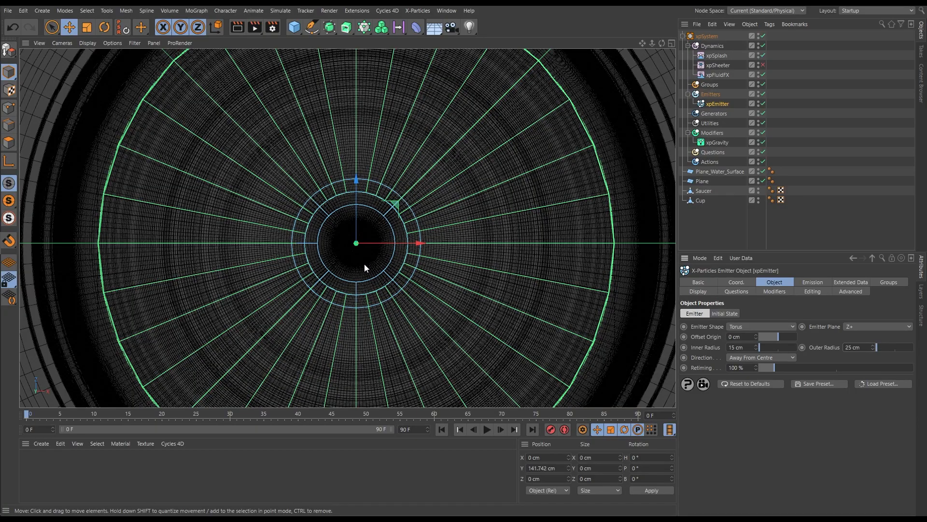
key(F1)
mouse_move(367, 221)
alt+mouse_down()
mouse_move(316, 160)
mouse_move(357, 185)
mouse_move(329, 233)
mouse_move(353, 211)
alt+mouse_up()
alt+right_drag(414, 199, 375, 205)
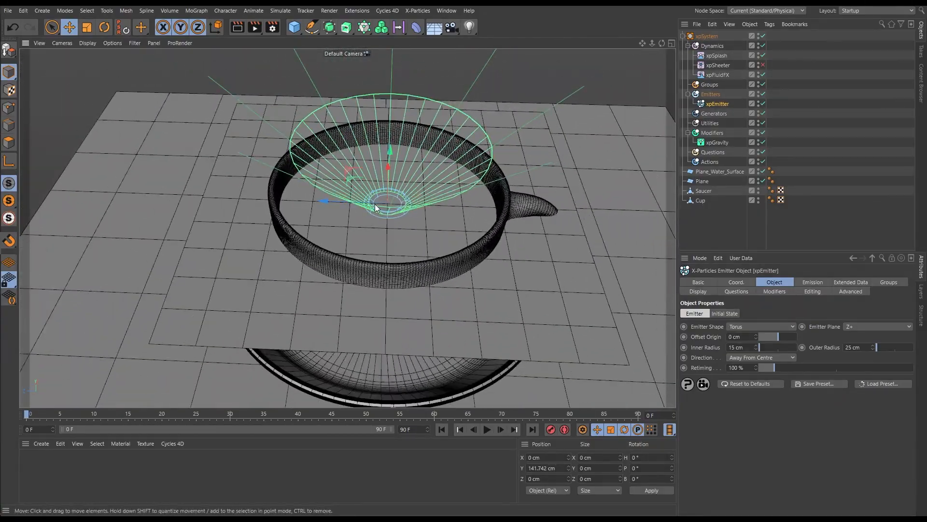
alt+drag(376, 207, 347, 184)
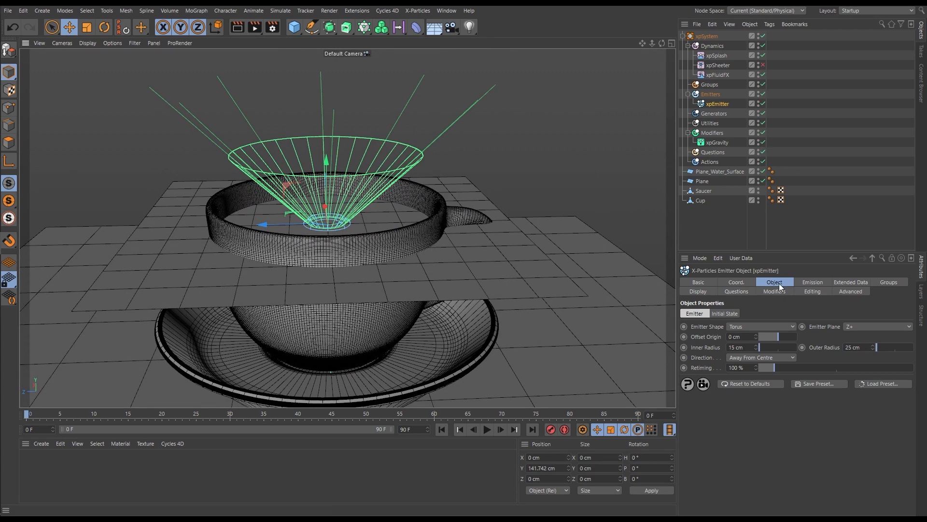
- Change the xpEmitter's emission to Shot with the Hexagonal shot type
click(814, 282)
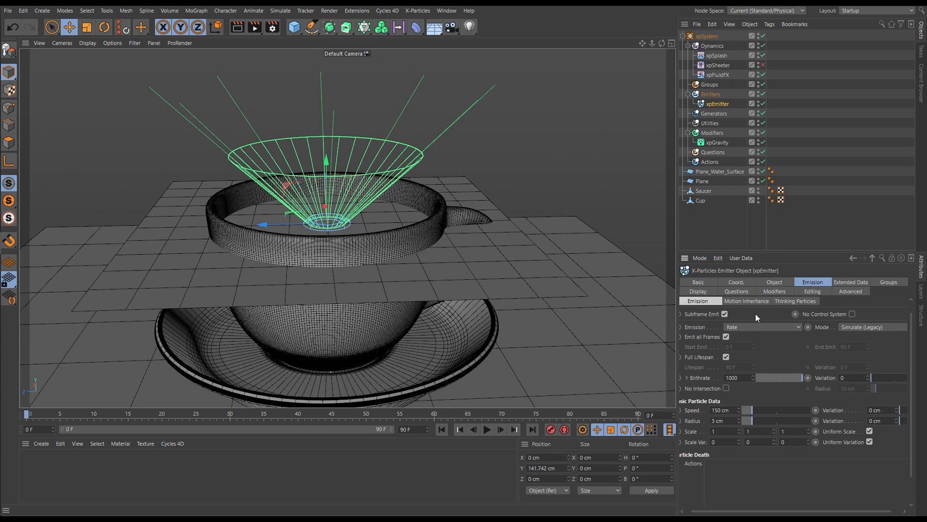
click(732, 328)
click(739, 358)
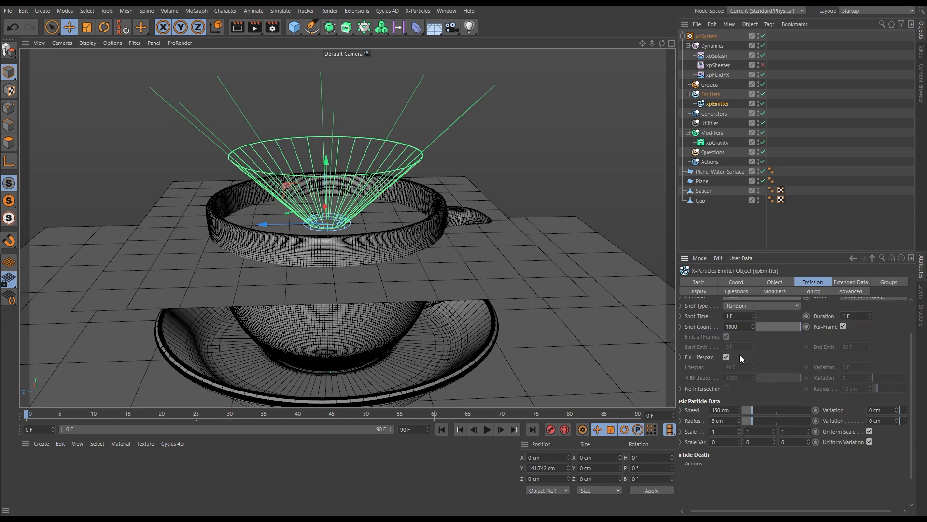
click(737, 306)
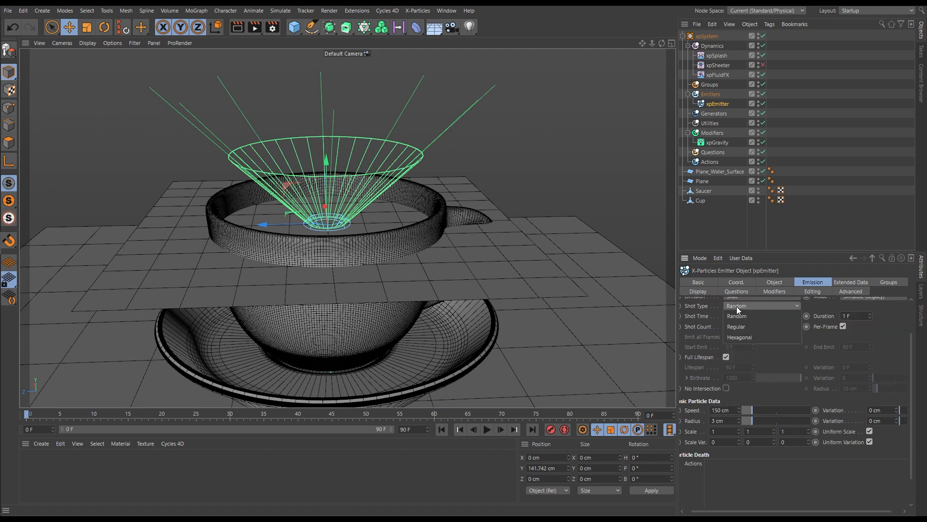
click(738, 337)
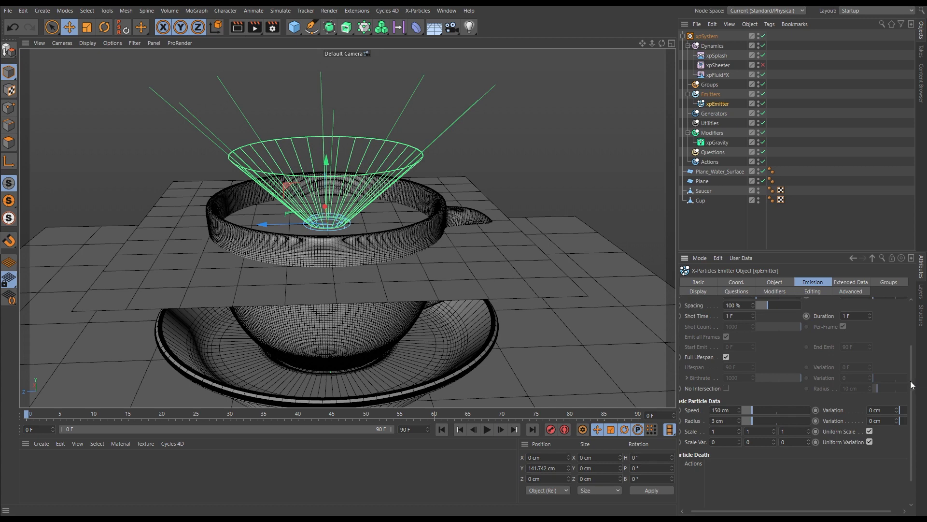
- Set the xpEmitter's particle radius to 1 cm
drag(910, 385, 910, 366)
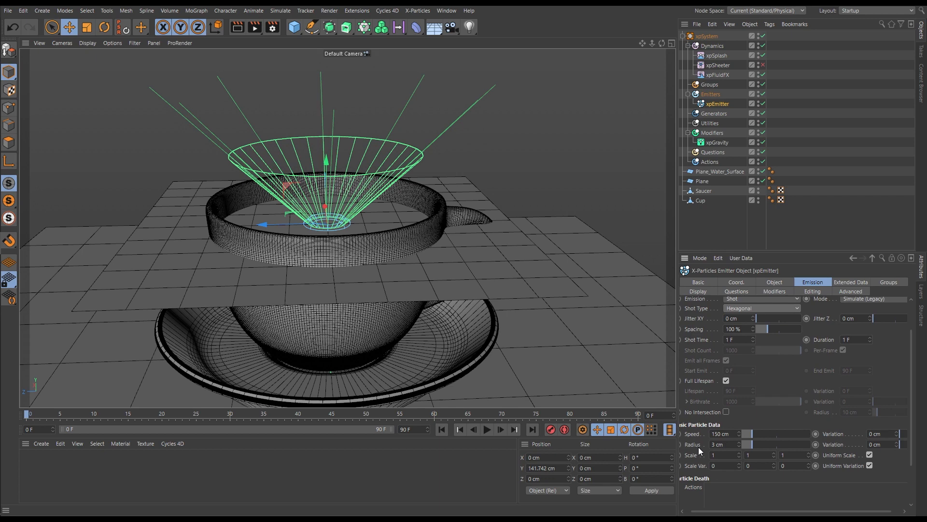
double_click(726, 444)
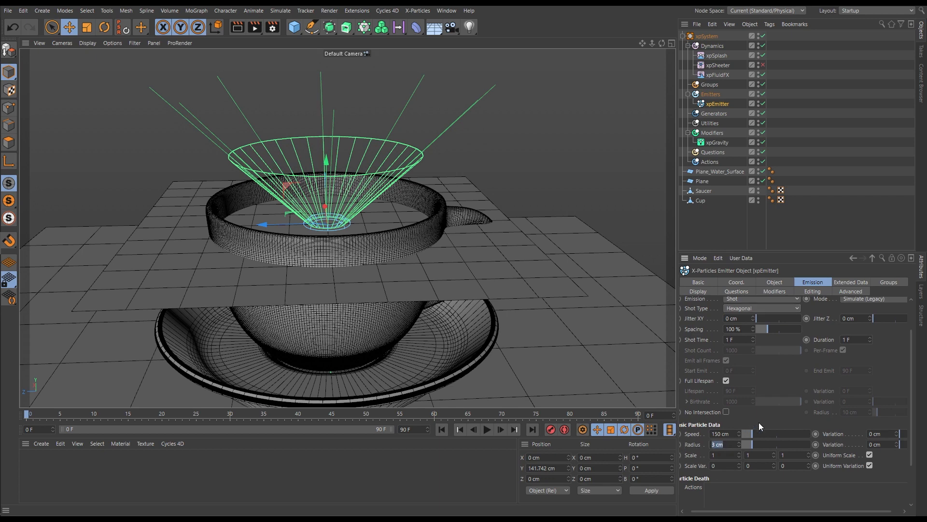
text(1)
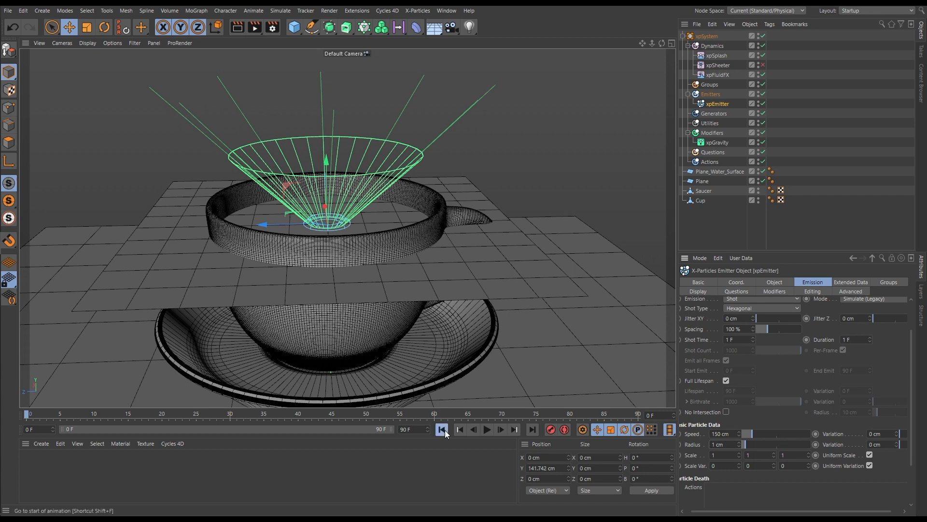
- Preview the particle simulation from the first frame, and advance frame by frame to frame 4
click(488, 429)
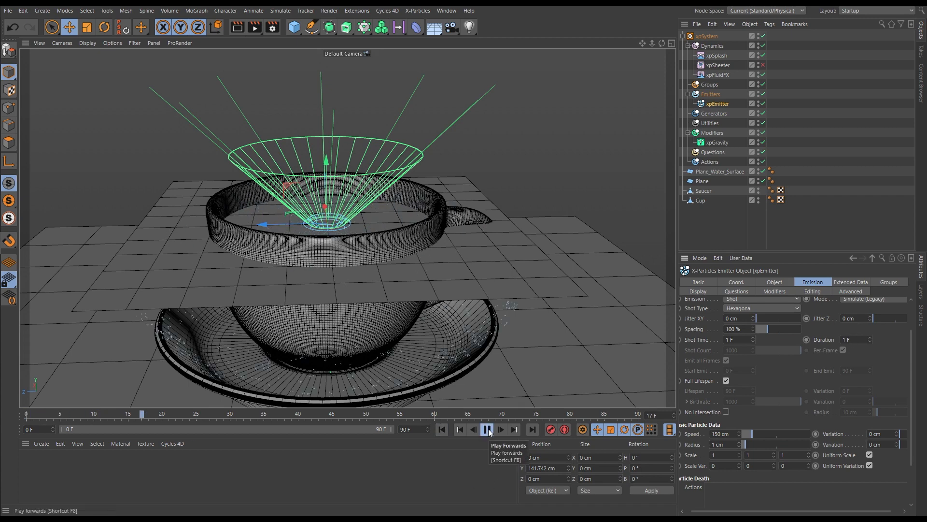
click(440, 431)
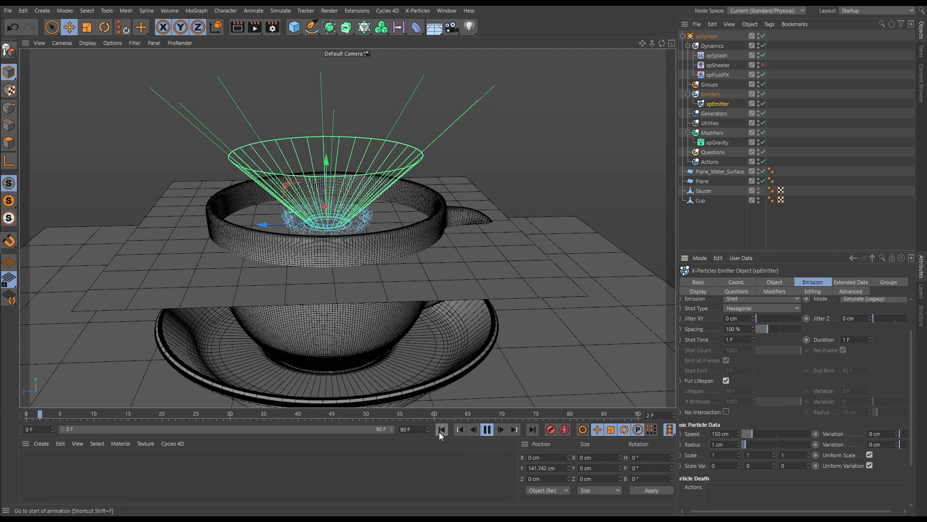
click(489, 432)
click(442, 429)
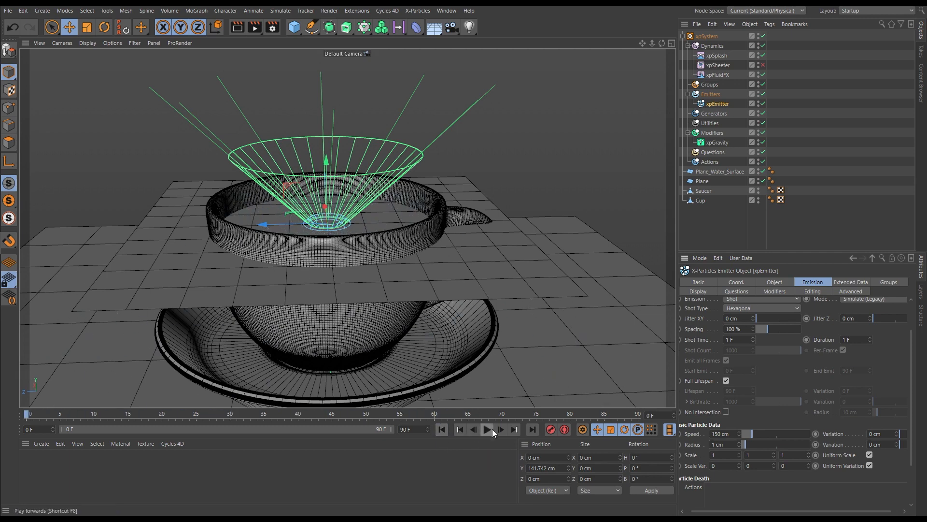
click(502, 429)
click(502, 429)
click(502, 428)
click(503, 428)
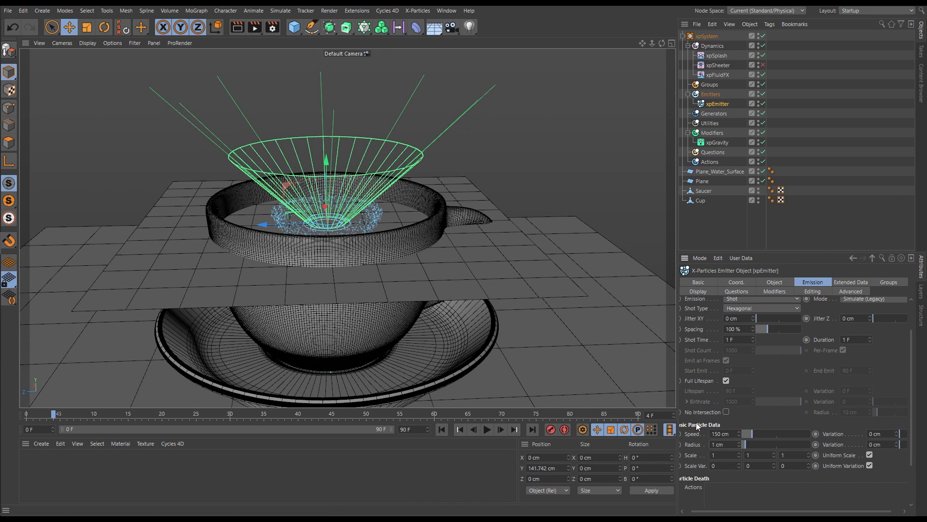
- Reduce the xpEmitter's particle speed to 0 cm and replay the simulation from the start
drag(755, 433, 743, 433)
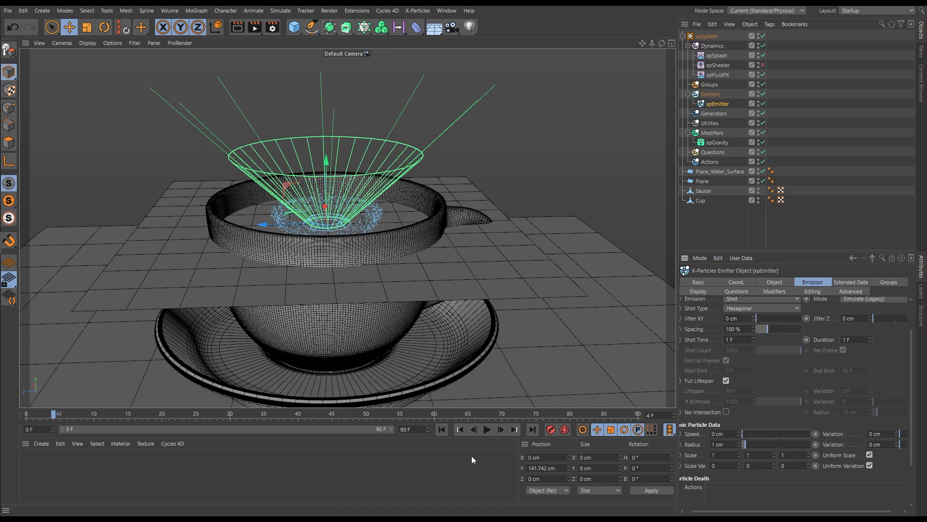
click(442, 429)
click(486, 430)
click(487, 432)
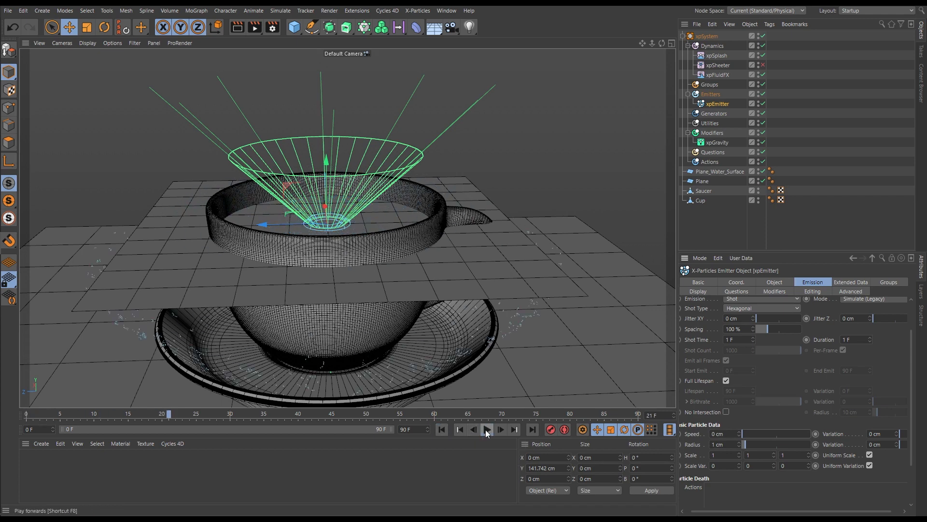
click(443, 430)
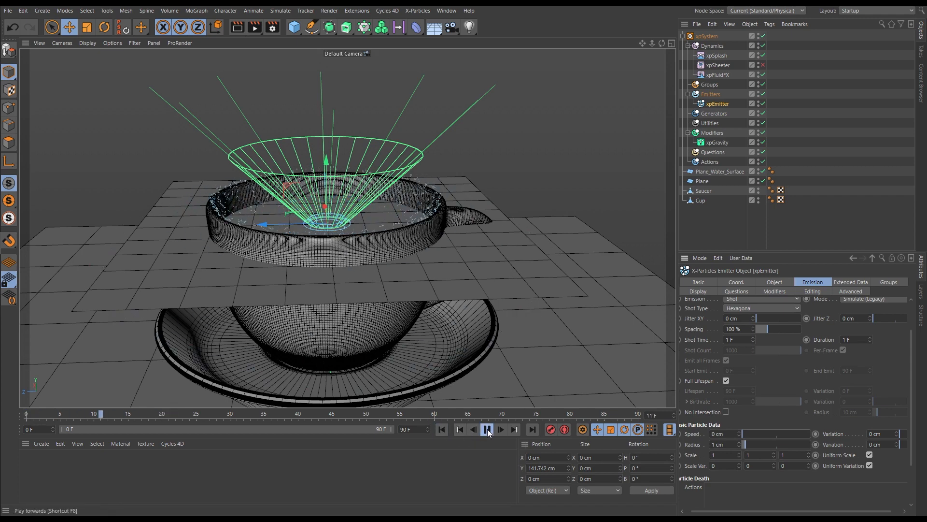
click(488, 429)
click(441, 429)
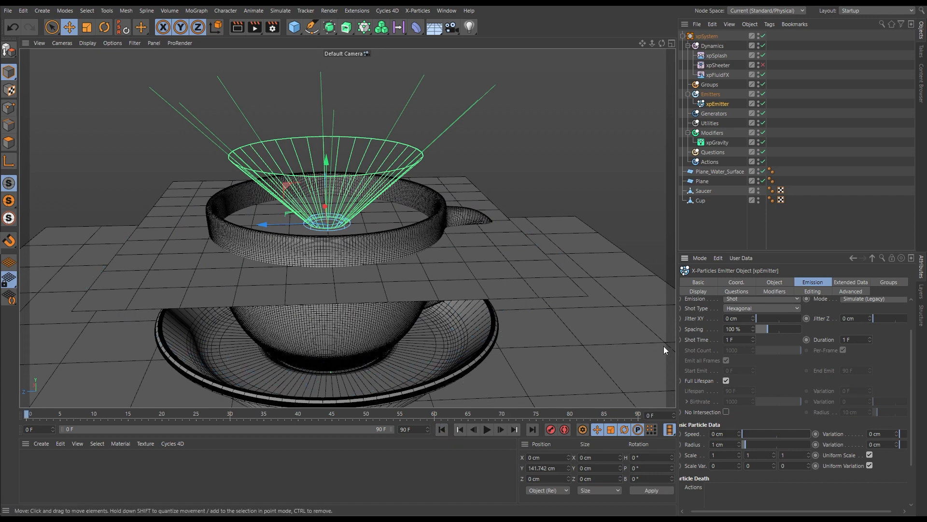
- Show the xpEmitter's particles as Squares in the editor and set their color mode to Gradient (Parameter)
click(699, 291)
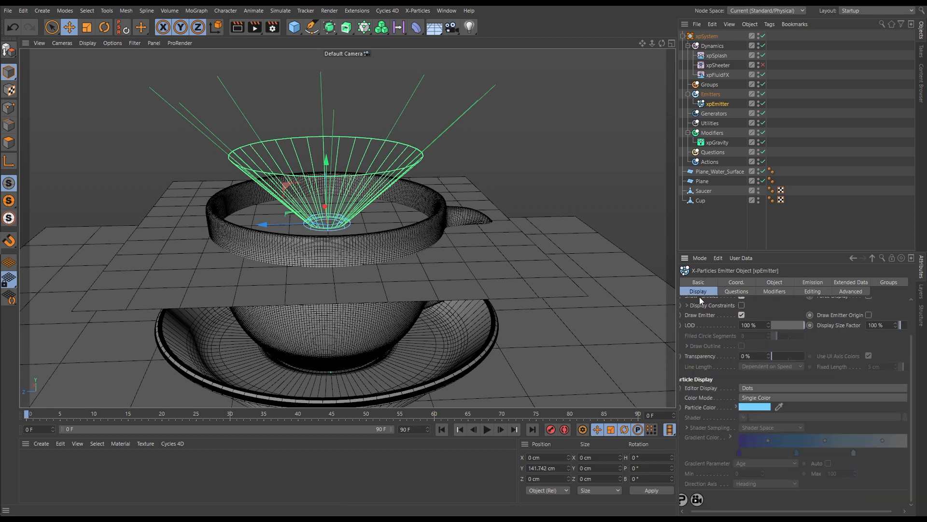
click(746, 388)
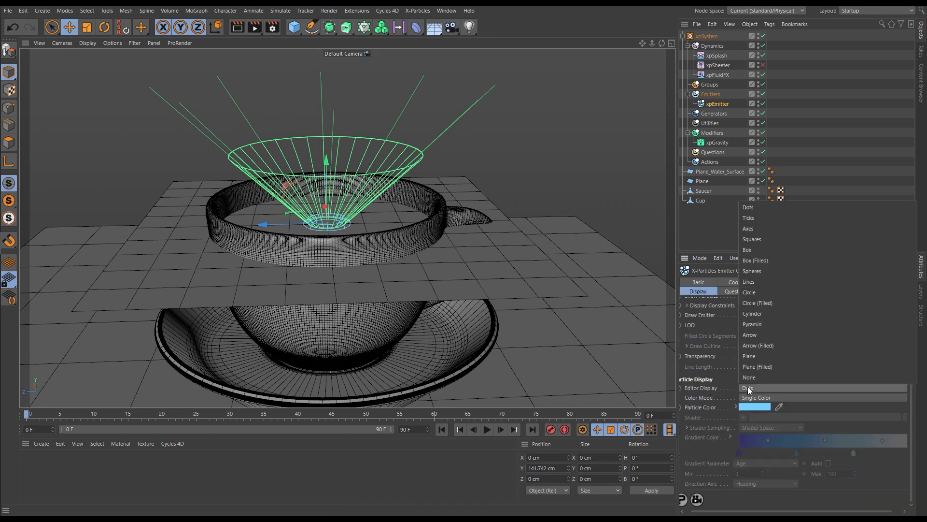
click(754, 240)
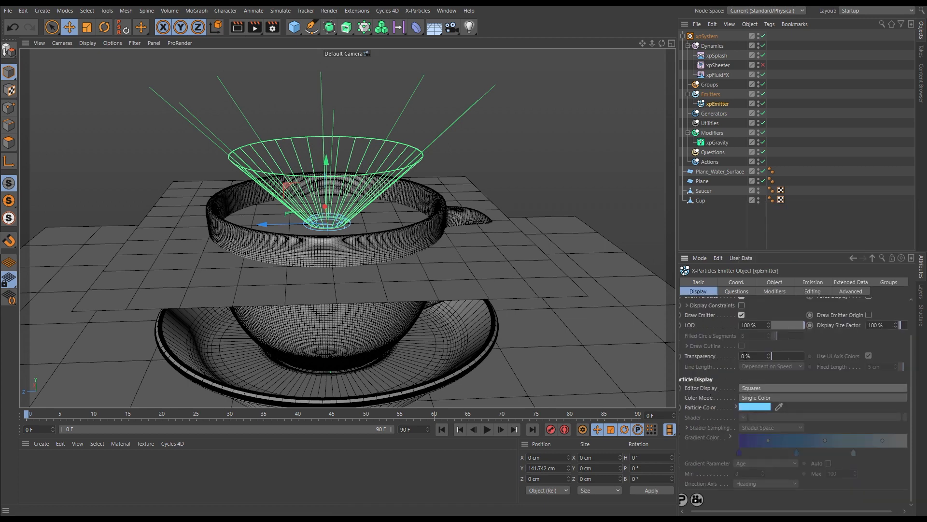
click(749, 398)
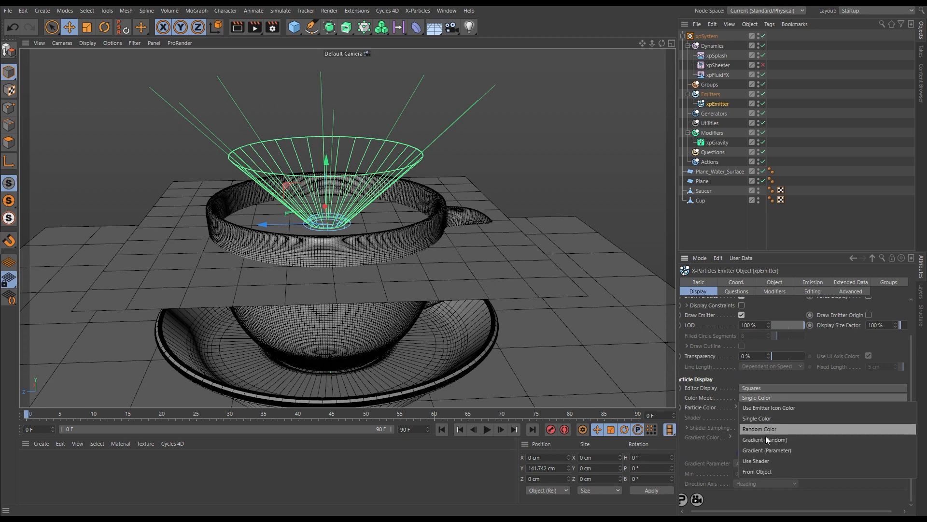
click(764, 451)
drag(769, 458, 811, 482)
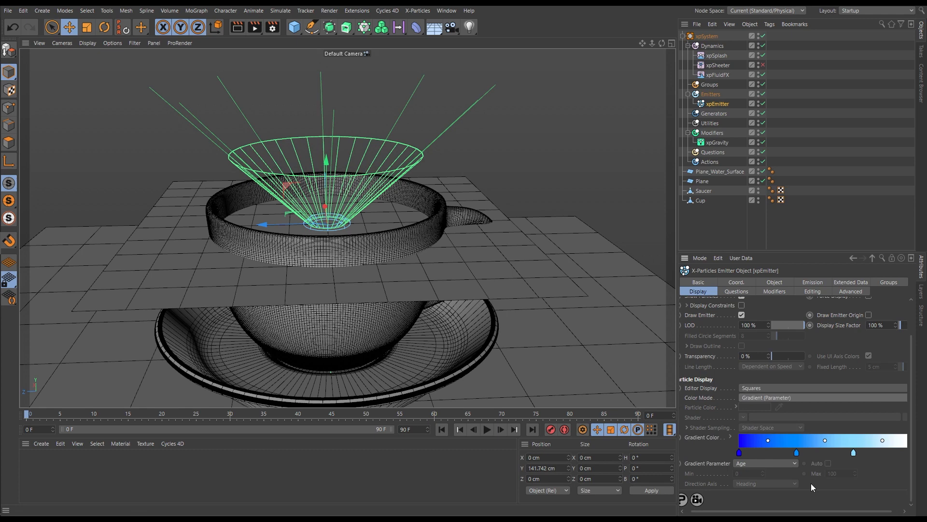
- Drive the particle gradient by Speed with a maximum of 300 cm, and replay the simulation from the start
click(741, 462)
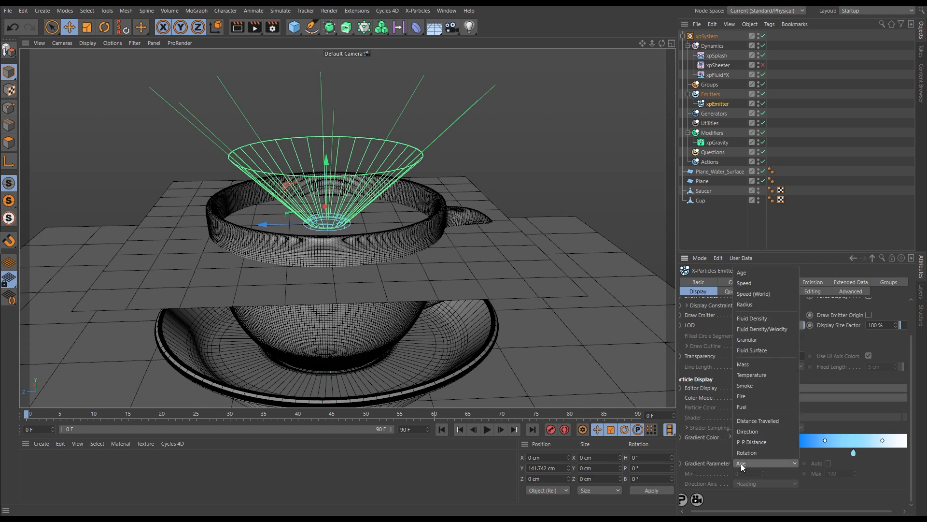
click(744, 284)
click(841, 473)
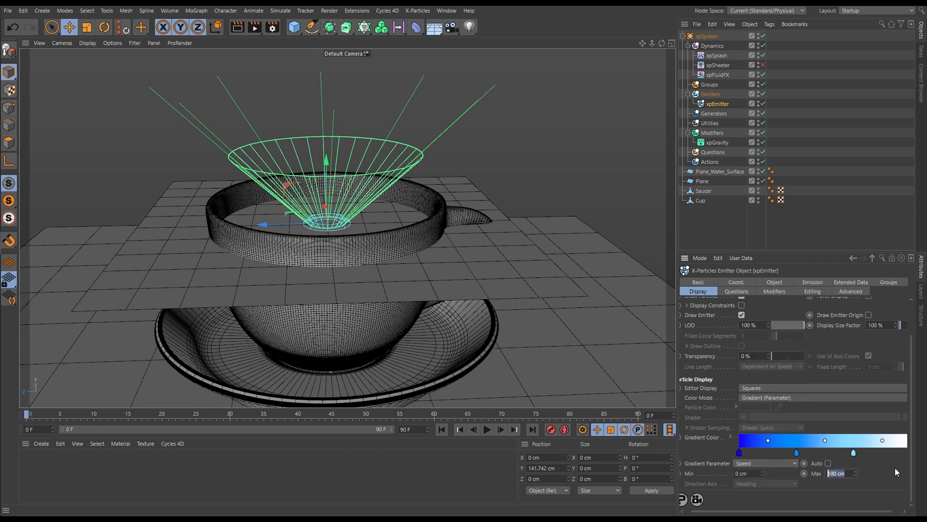
text(300)
key(Return)
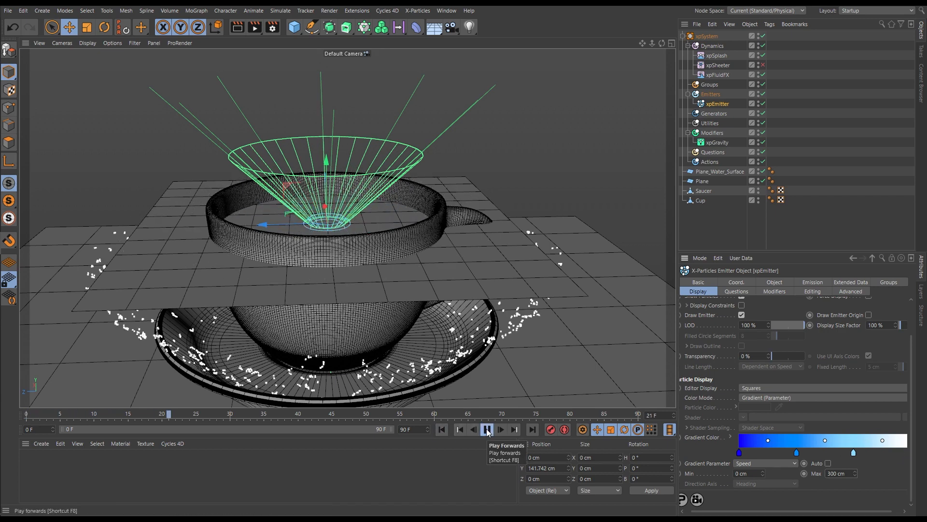
click(442, 429)
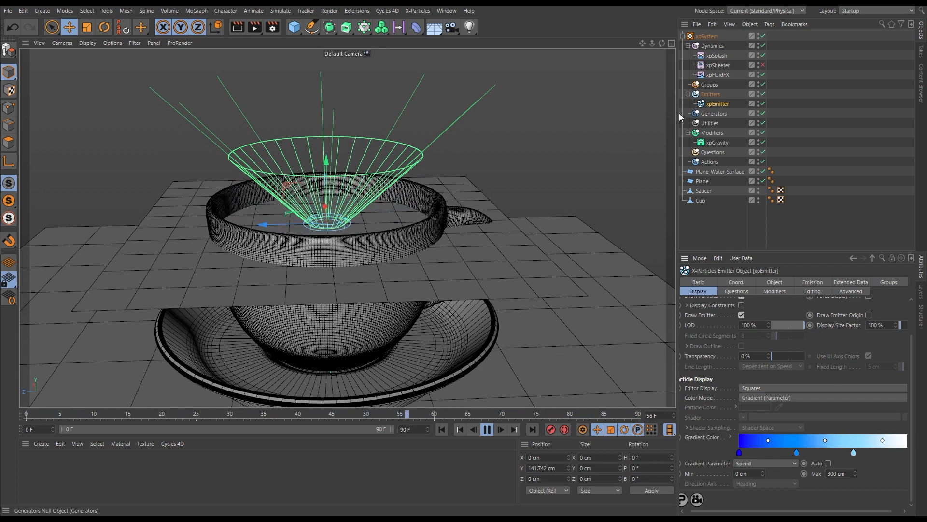
- Reduce the xpSplash modifier's height to 47.2 cm and its top radius to 27.3 cm
click(713, 56)
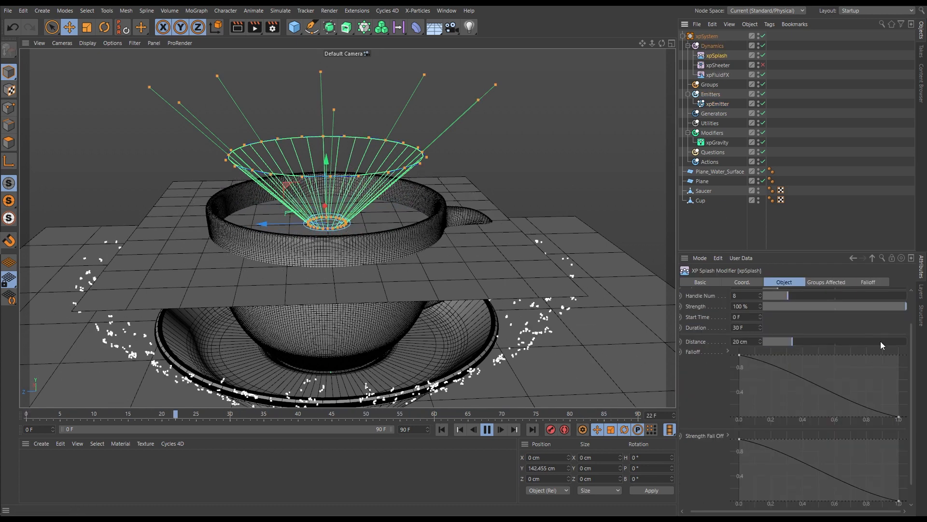
scroll(914, 337, up, 2)
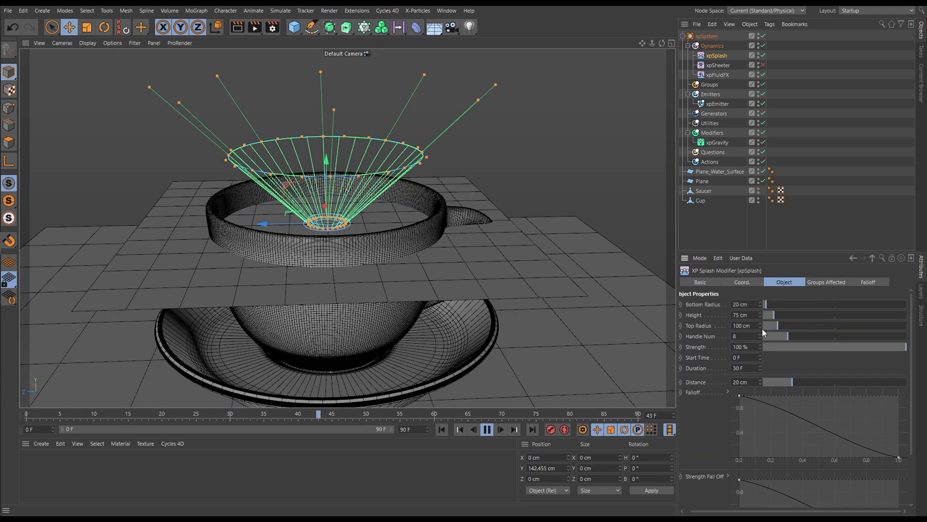
drag(760, 326, 781, 509)
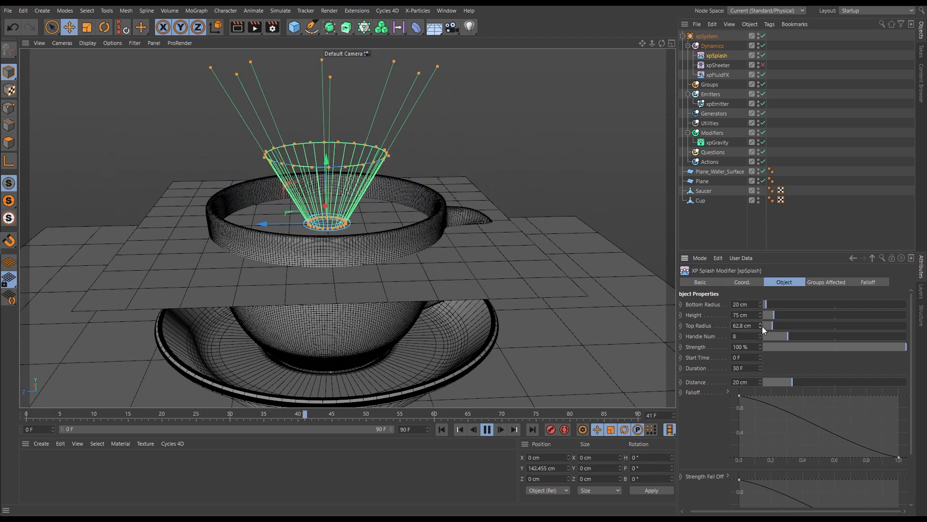
drag(760, 314, 774, 450)
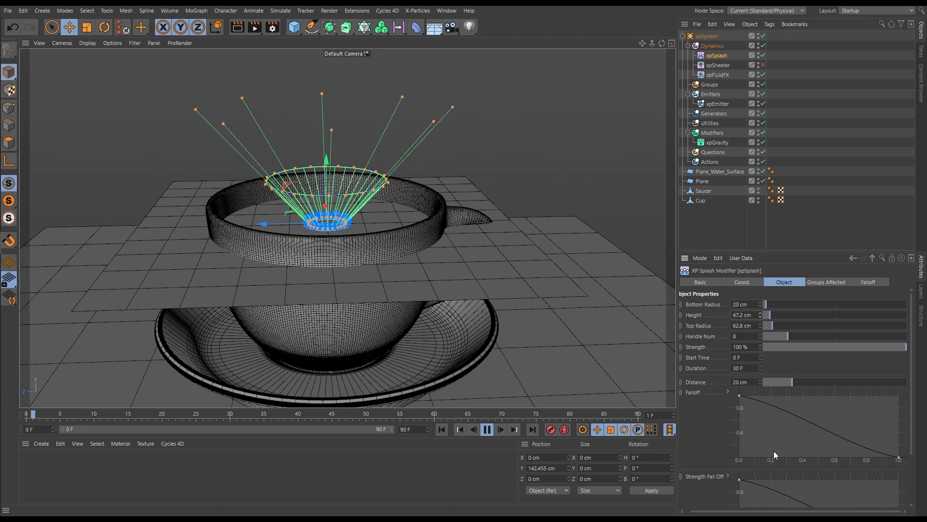
drag(758, 326, 790, 497)
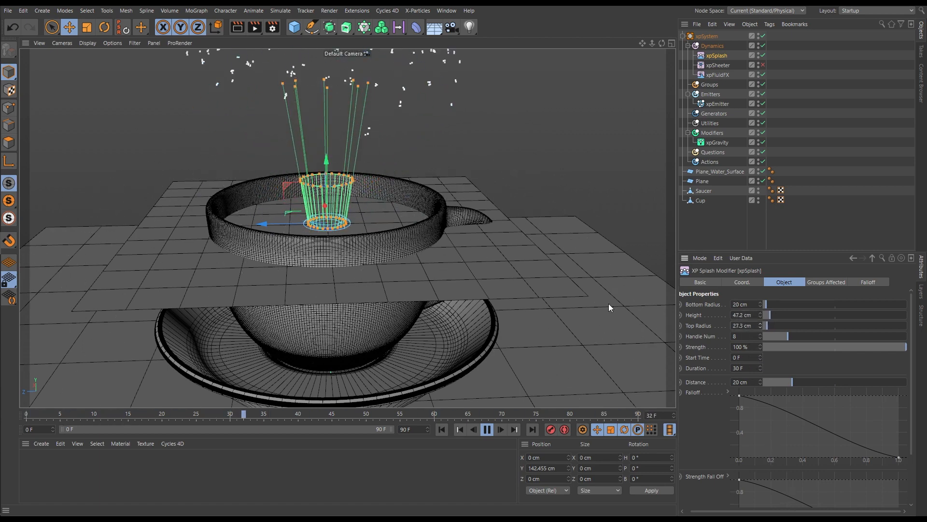
- Set the xpGravity modifier's gravity strength to 150 cm
alt+right_drag(390, 183, 291, 207)
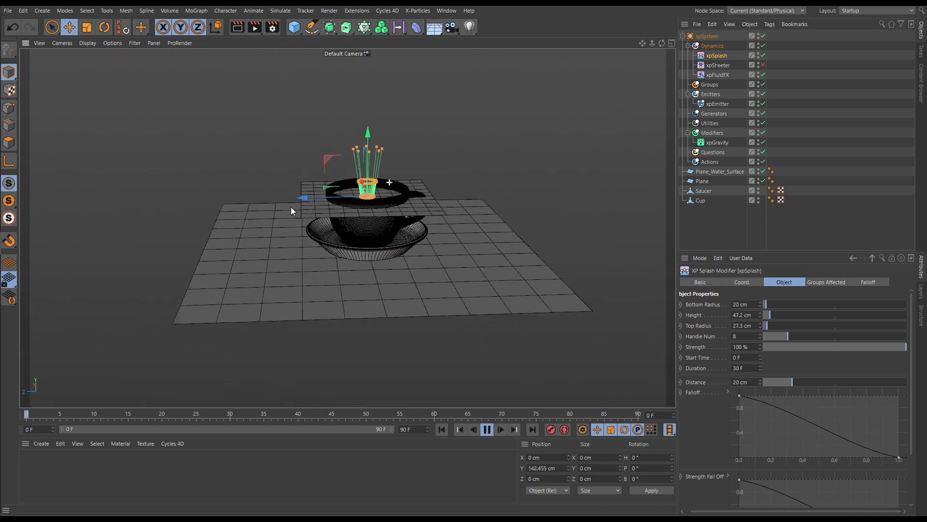
alt+middle_drag(389, 192, 384, 219)
alt+drag(384, 219, 380, 202)
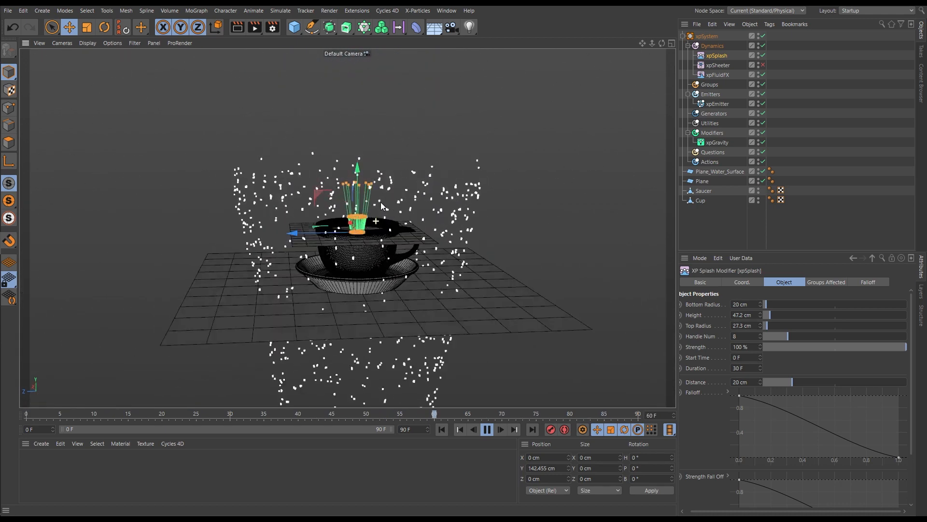
alt+right_drag(381, 202, 417, 223)
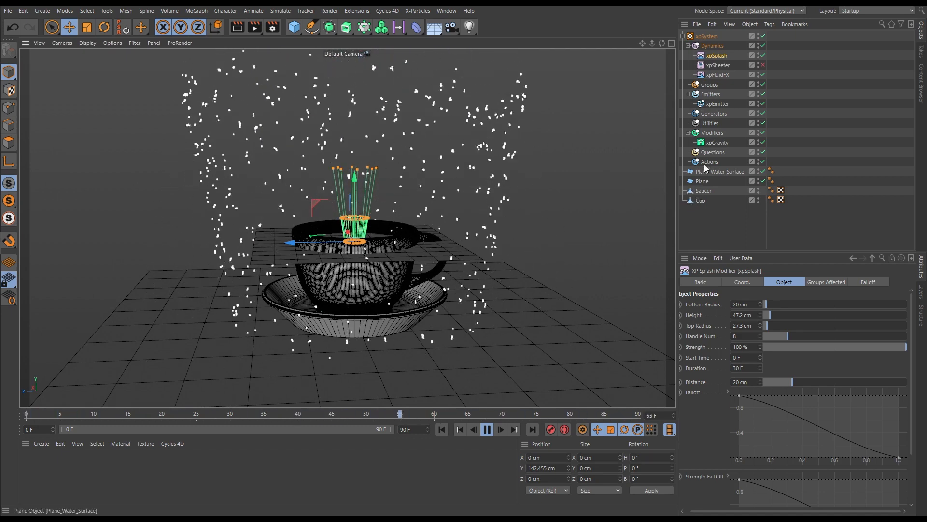
click(718, 143)
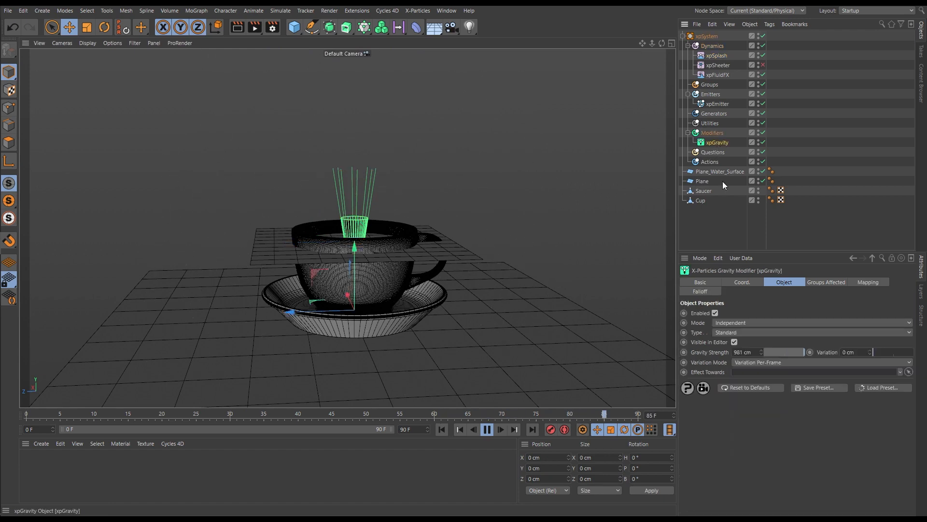
click(744, 352)
text(150)
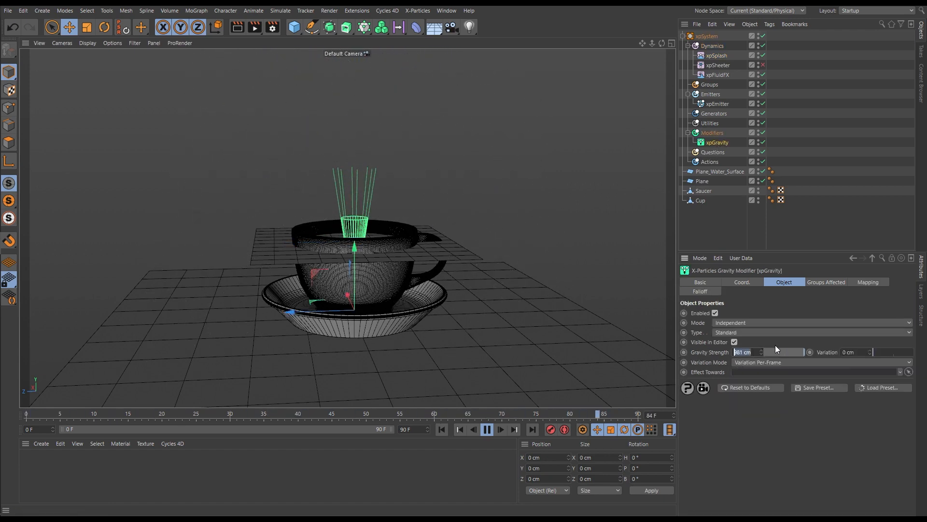
key(Return)
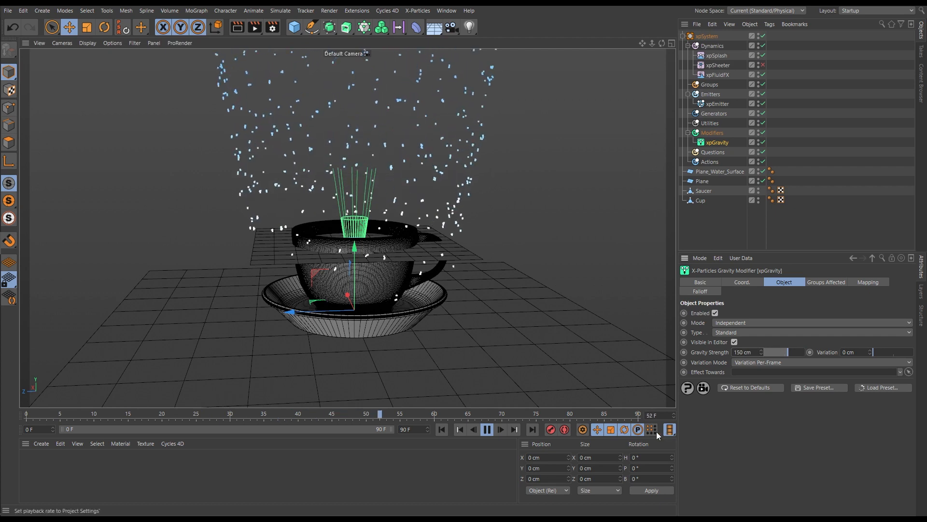
- Replay the simulation from the start to check how high the particles fly above the cup, and stop playback
click(441, 429)
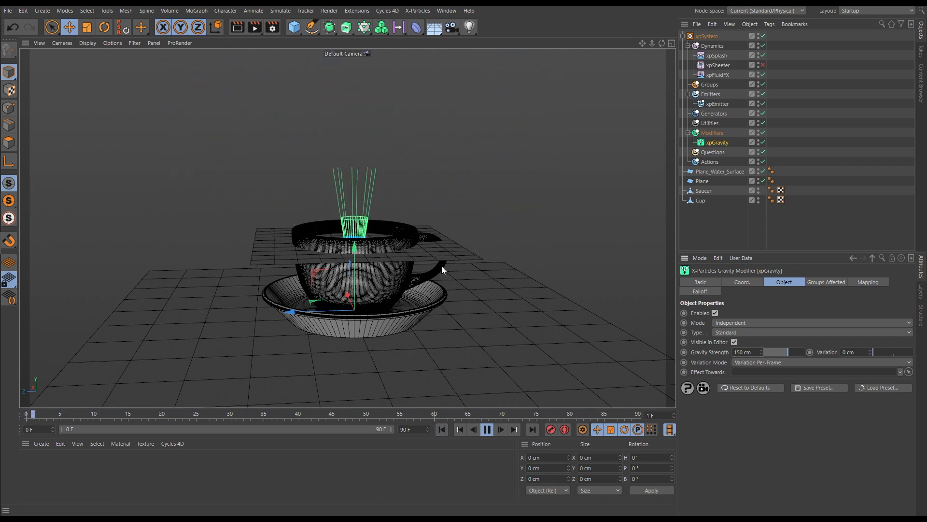
alt+right_drag(377, 284, 169, 298)
alt+middle_drag(378, 287, 320, 336)
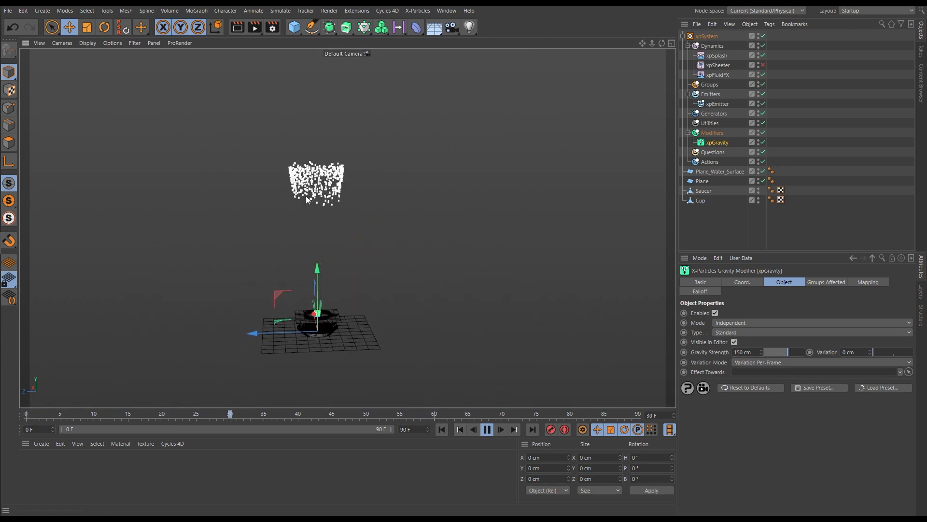
click(486, 429)
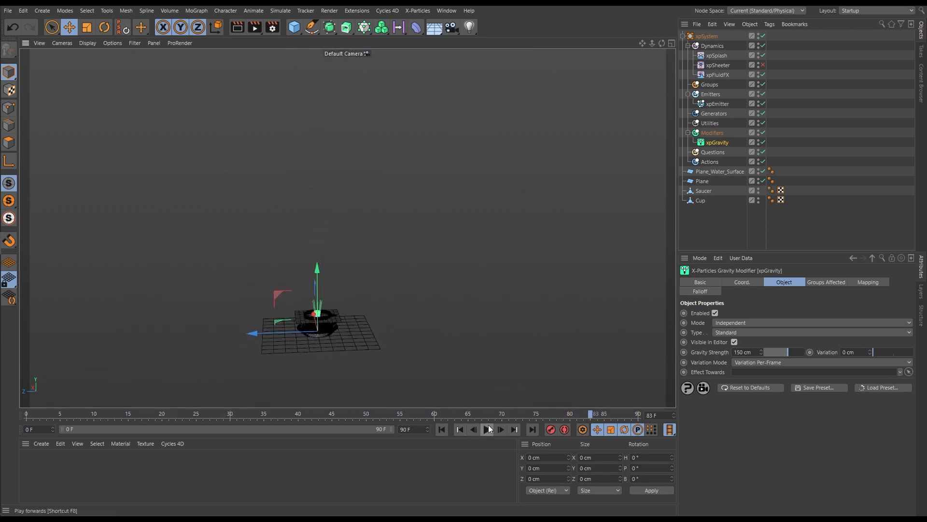
alt+right_drag(323, 320, 541, 294)
alt+middle_drag(343, 346, 373, 318)
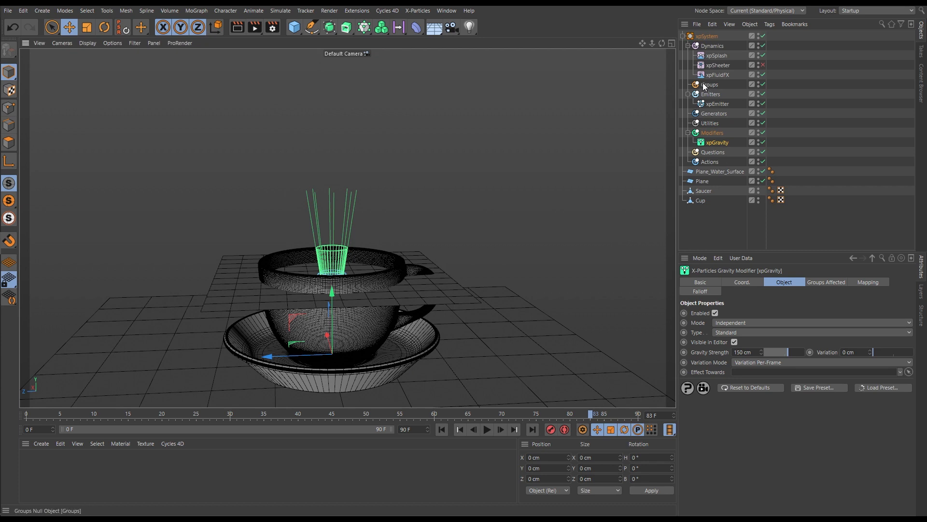
- Reduce the xpSplash modifier's strength to 22 %, and replay the simulation from the start
click(718, 56)
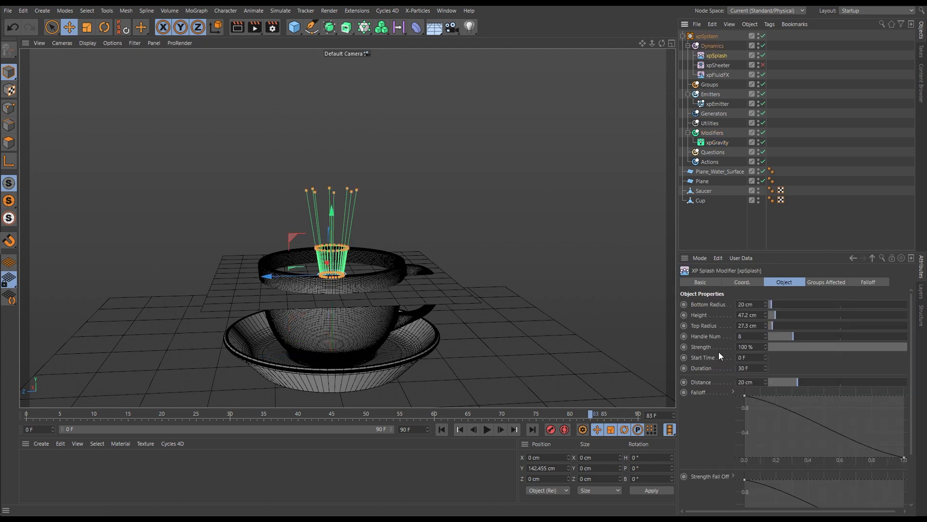
drag(845, 349, 830, 349)
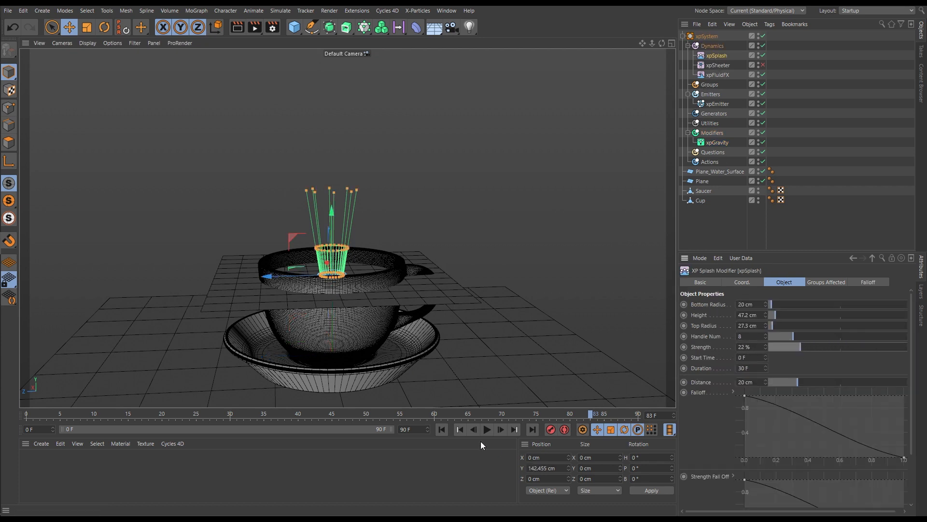
click(442, 429)
click(487, 429)
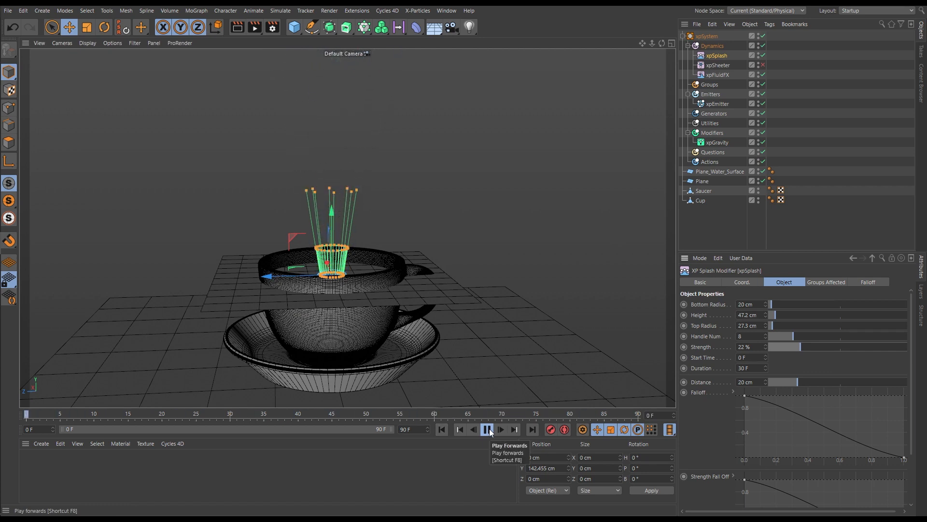
click(488, 430)
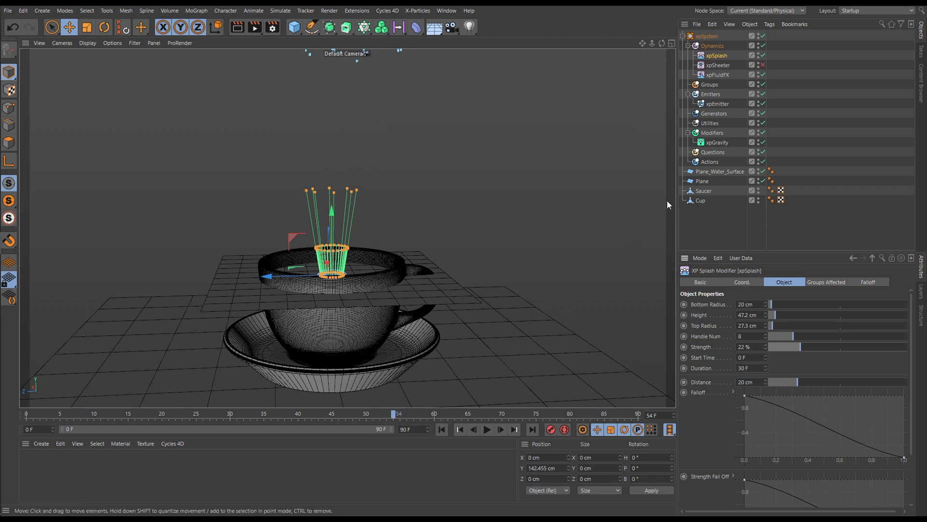
- Set the xpFluidFX modifier's accuracy to Medium, and replay the simulation to check the particle ring above the cup
click(720, 74)
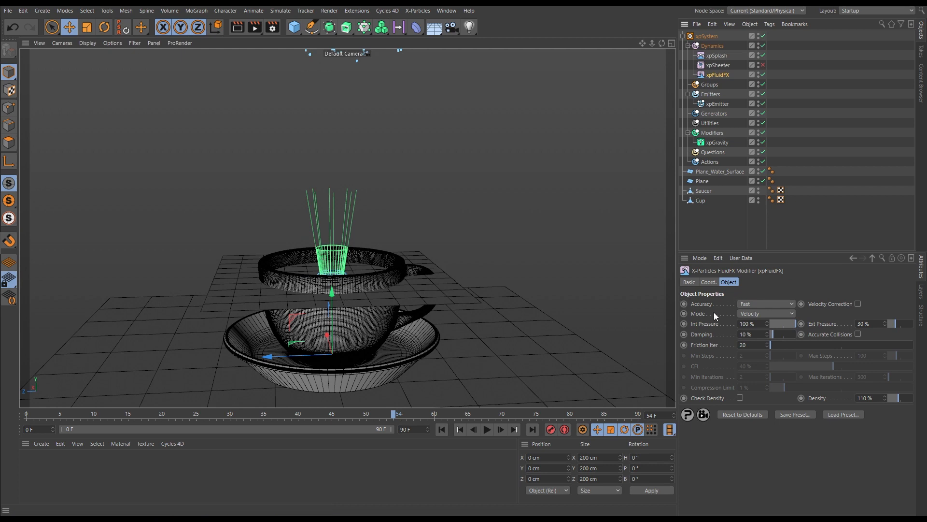
click(750, 304)
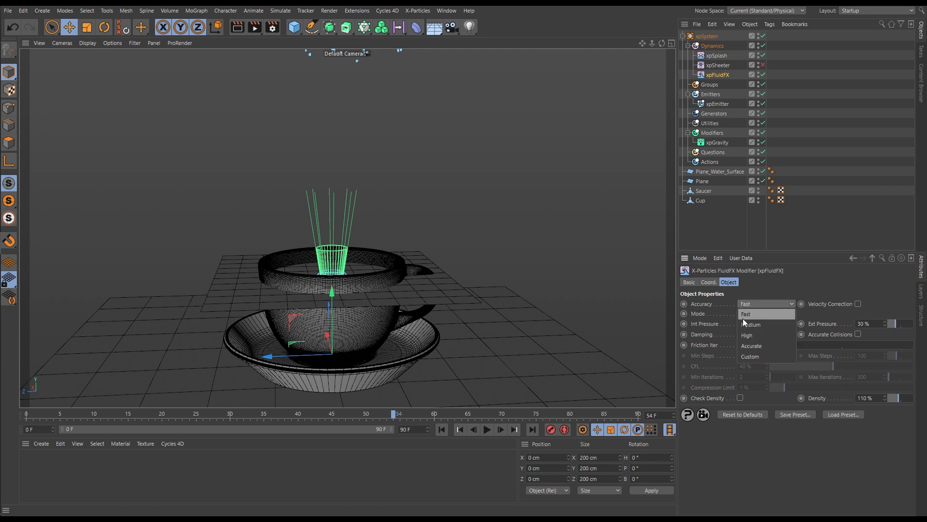
click(745, 325)
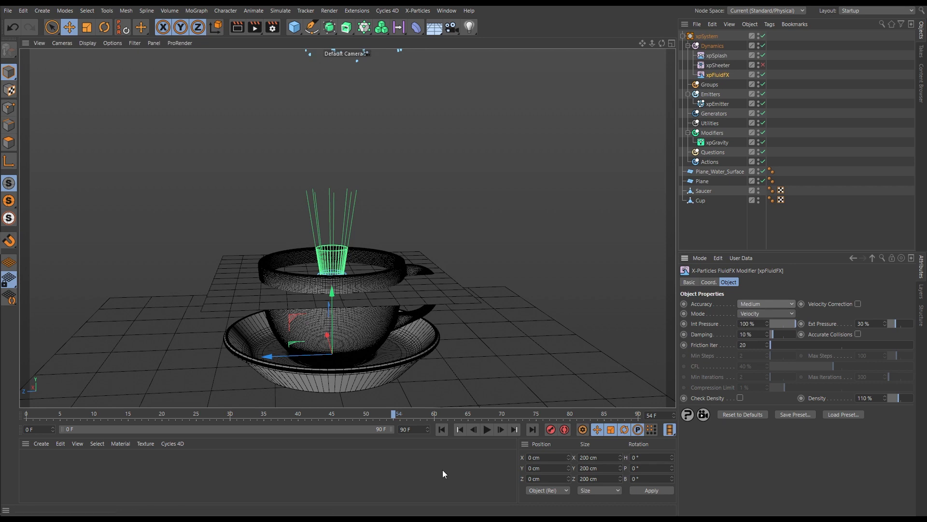
click(487, 429)
scroll(358, 261, down, 3)
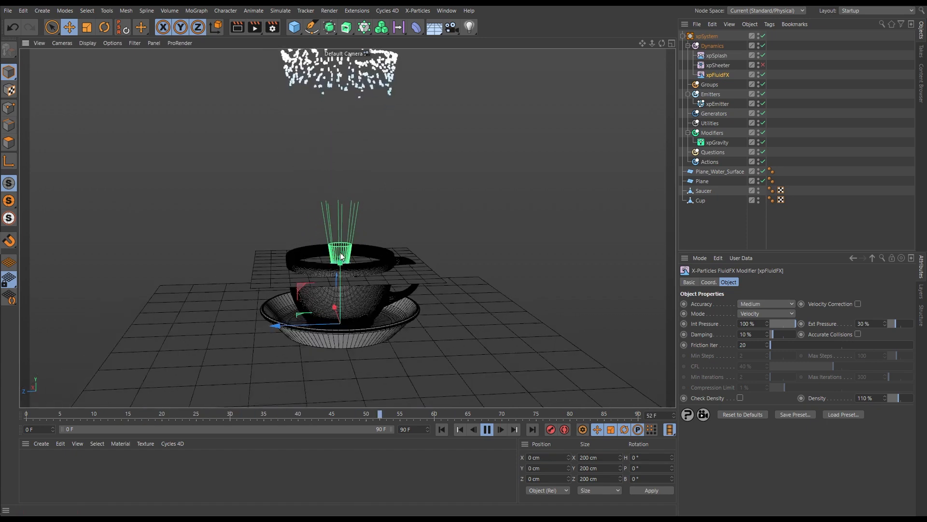
alt+middle_drag(340, 253, 341, 293)
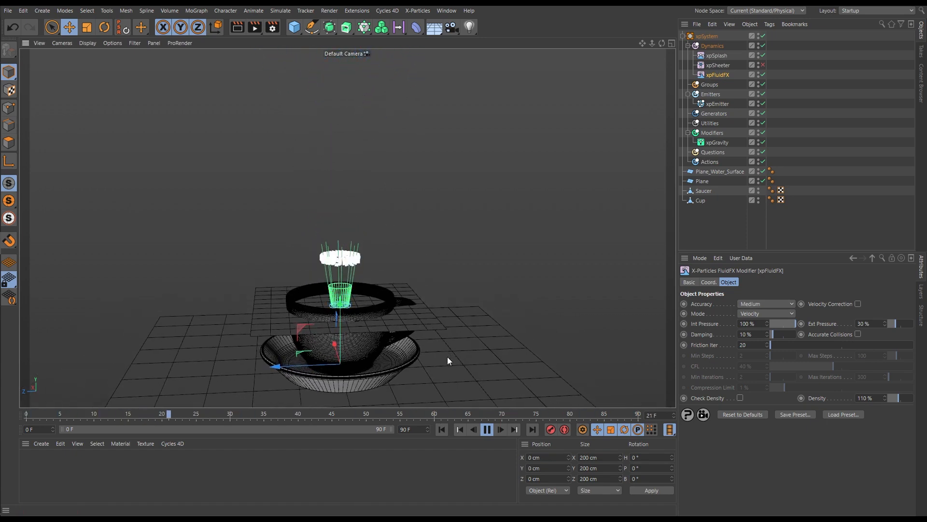
click(487, 429)
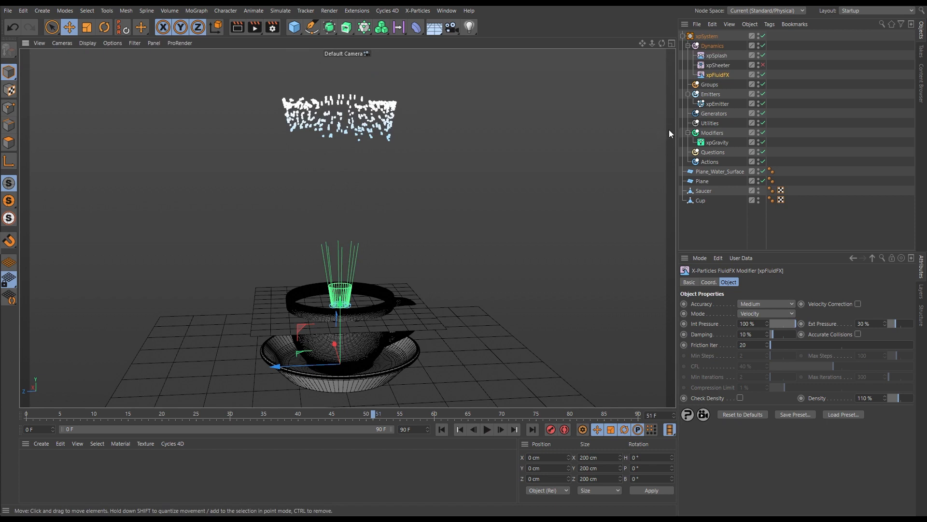
click(443, 429)
click(486, 430)
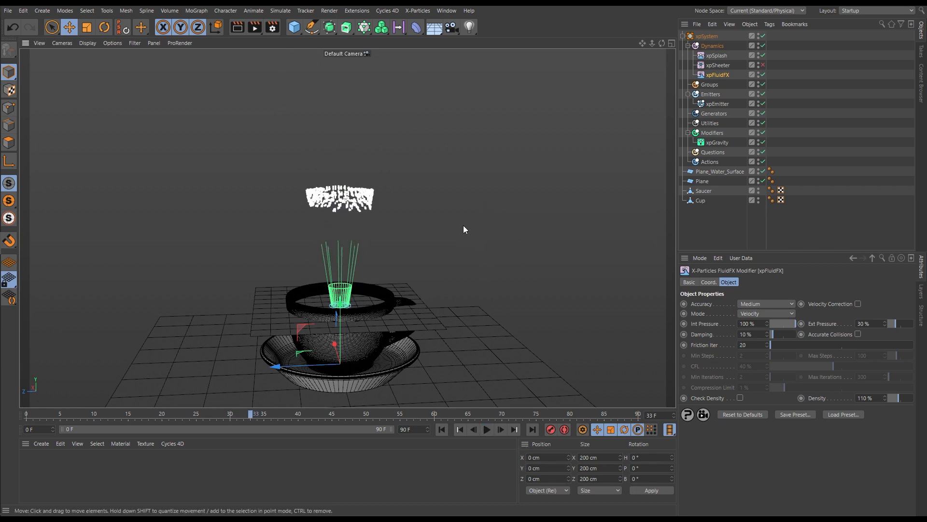
- Set the xpEmitter's shot emission duration to 7 F
click(719, 103)
click(800, 284)
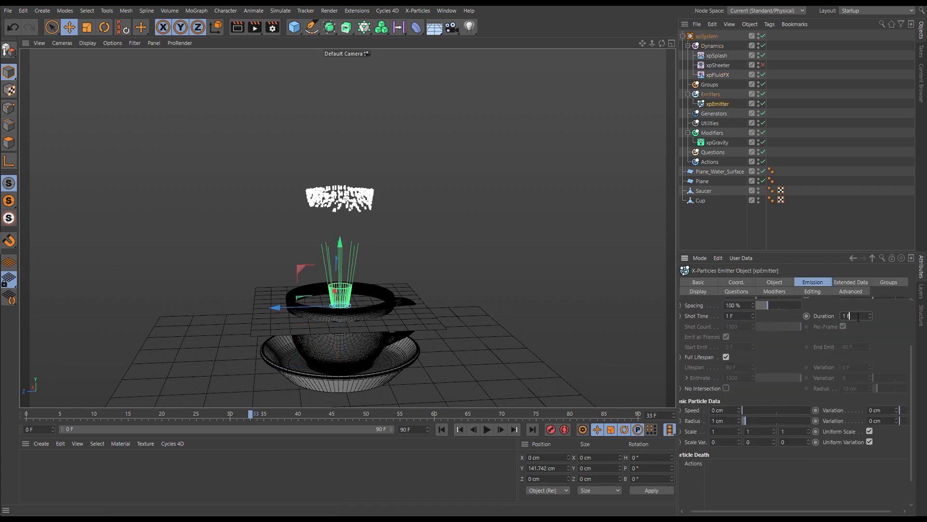
text(7)
- Shorten the xpSplash modifier's duration to 7 F
click(714, 56)
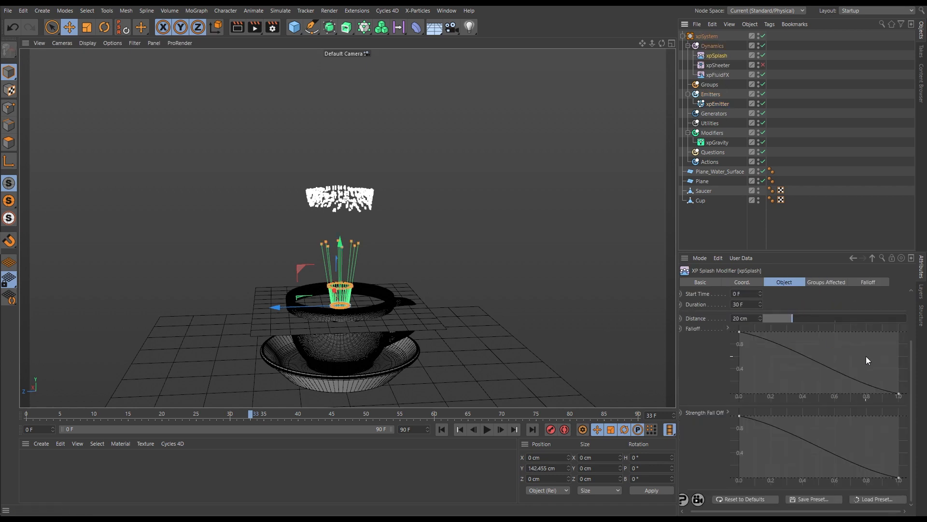
scroll(913, 371, up, 3)
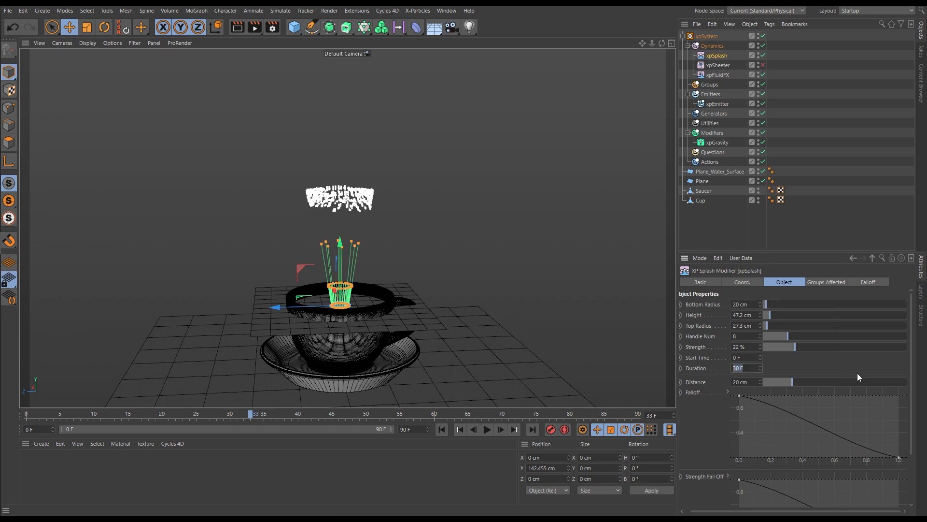
text(1)
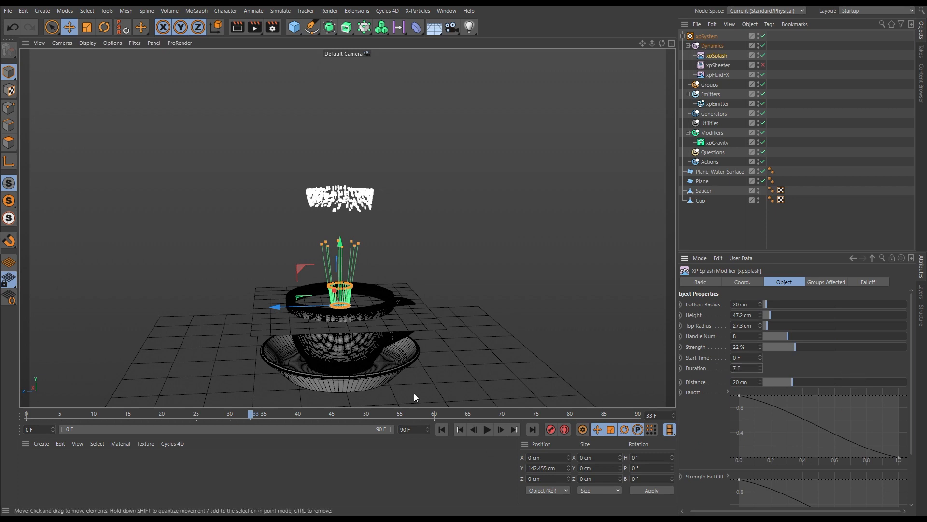
- Play the simulation from the first frame to check the splash, stop it, and return to frame 0
click(442, 429)
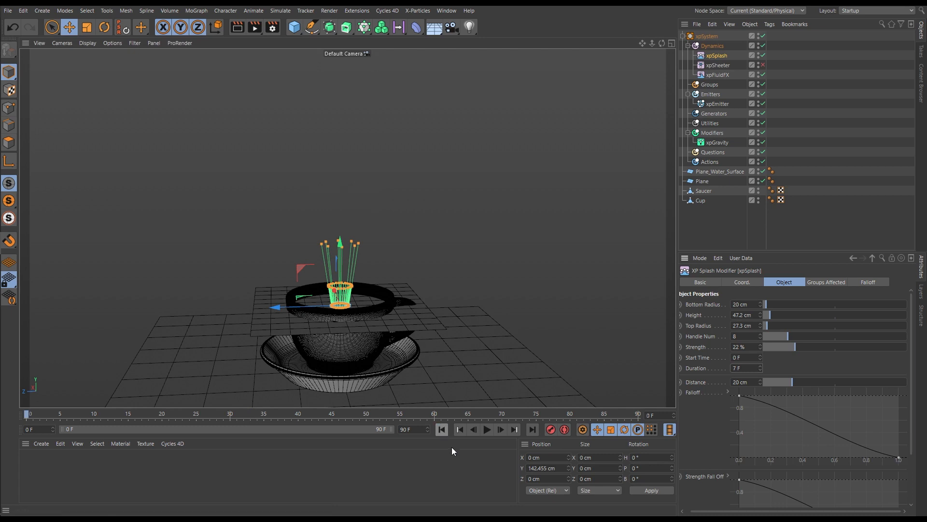
click(486, 429)
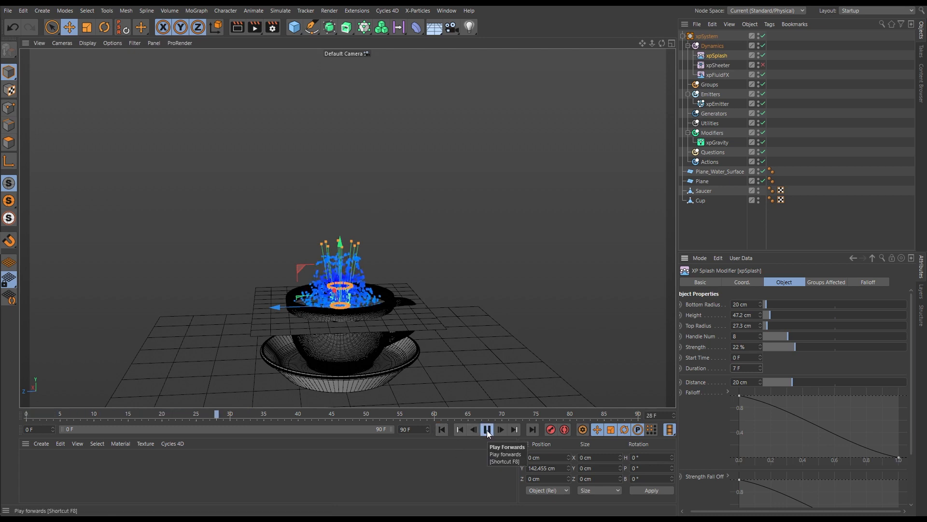
click(486, 432)
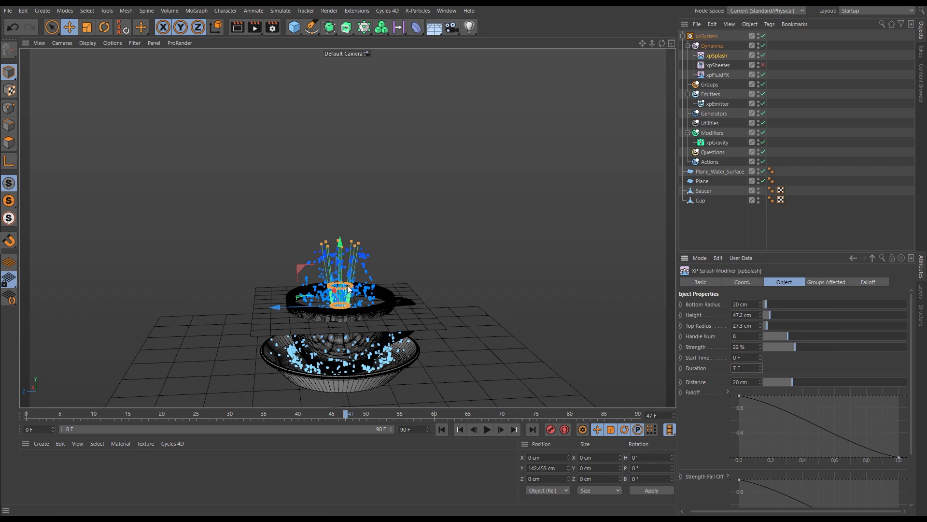
click(441, 428)
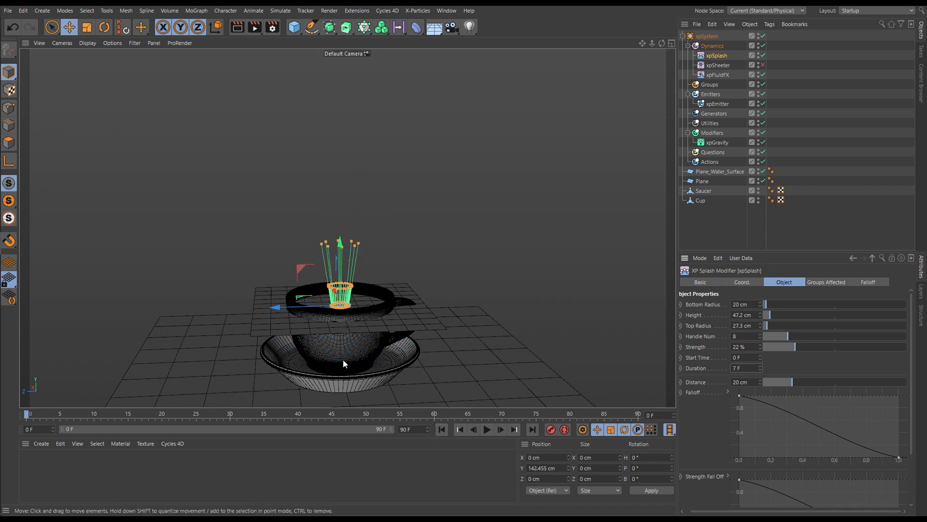
scroll(346, 309, up, 1)
scroll(350, 309, up, 4)
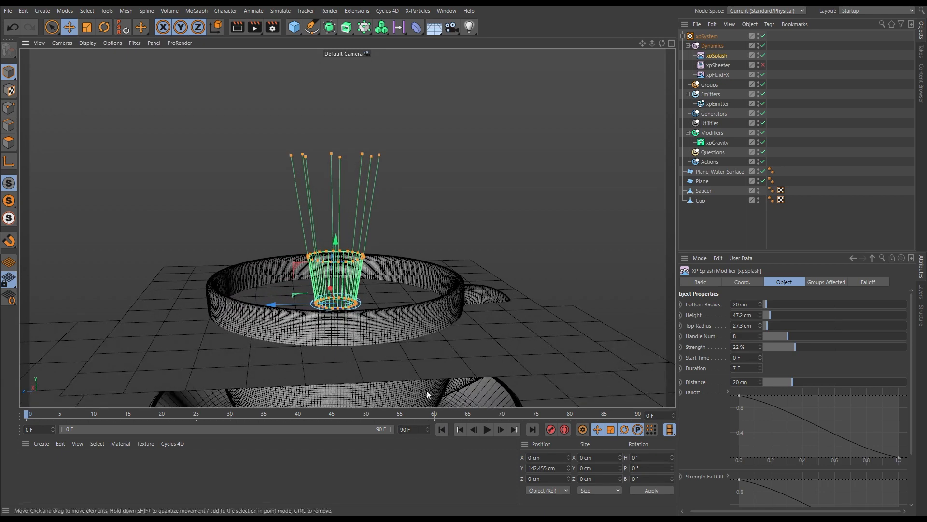
- Play the splash simulation briefly, return to frame 0 and advance frame by frame to frame 2 to examine the initial particle emission
click(489, 429)
click(489, 430)
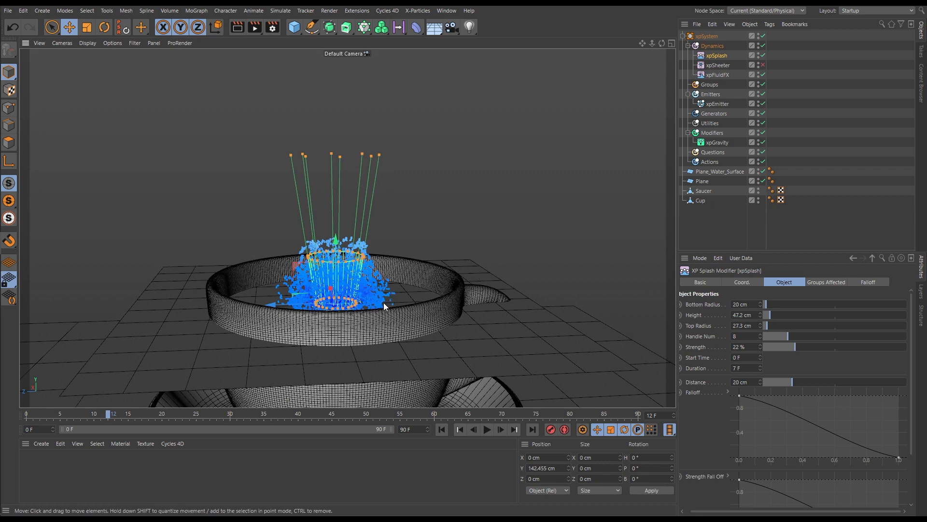
click(440, 430)
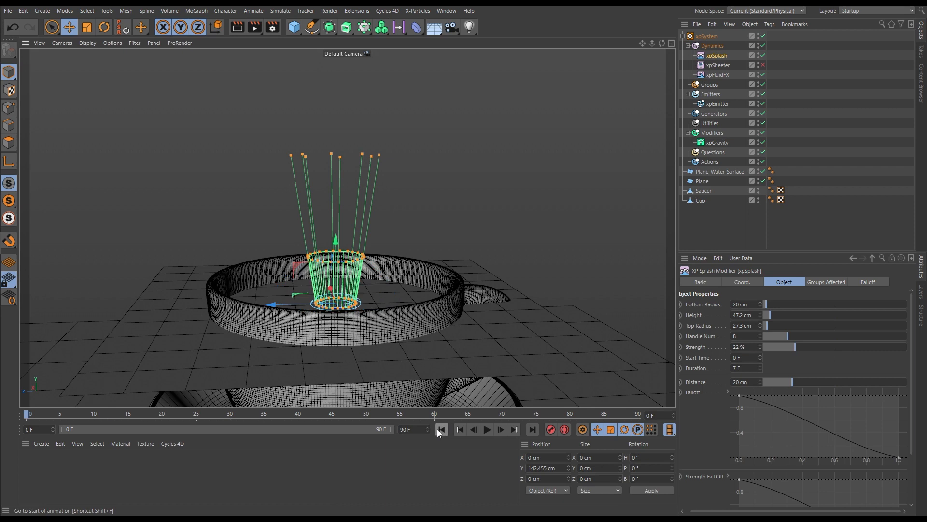
click(501, 431)
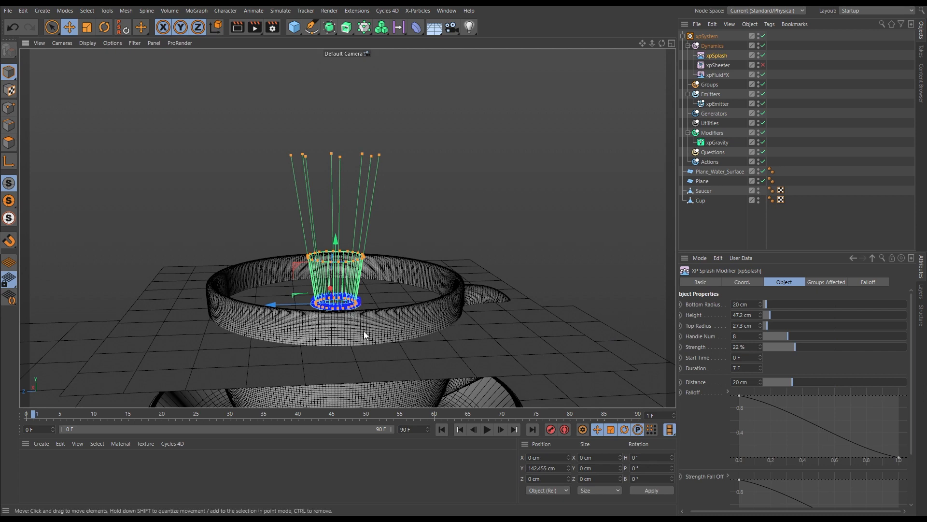
click(500, 430)
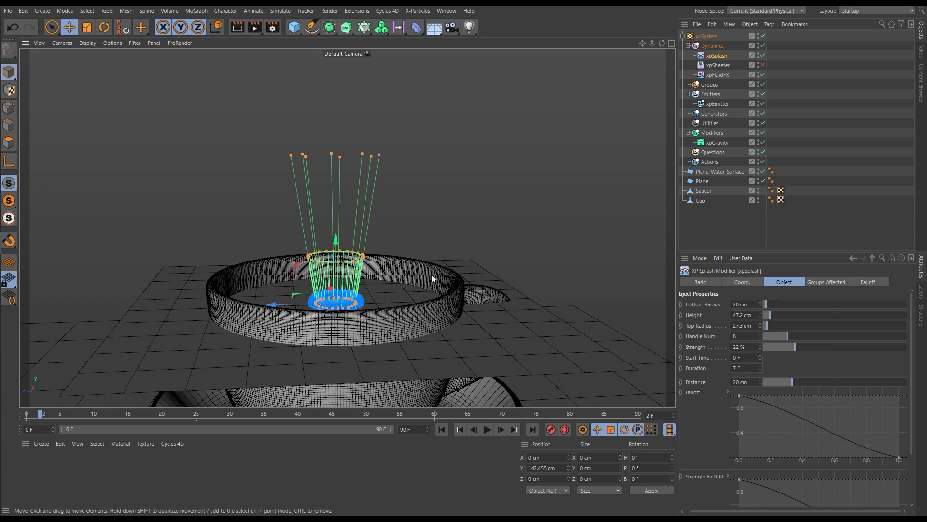
- Enable Check Density on the xpFluidFX modifier and replay the simulation from the first frame
click(716, 74)
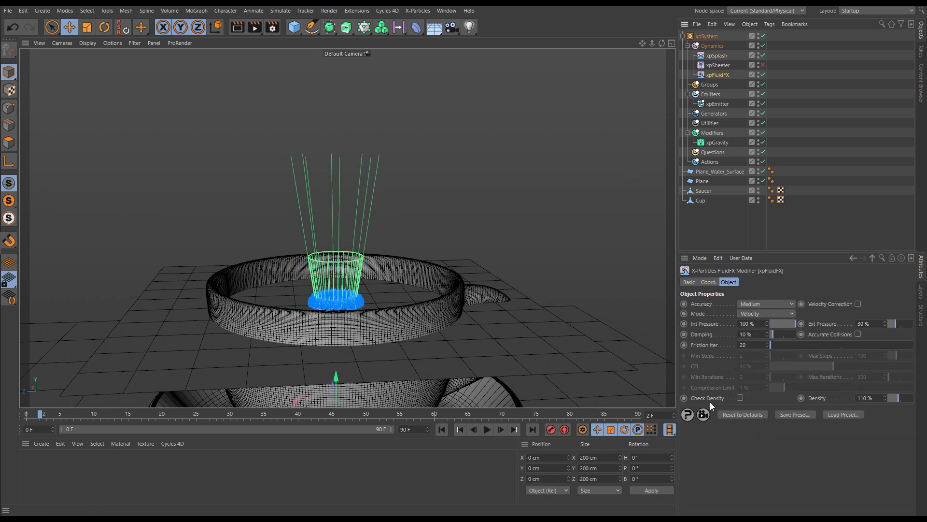
click(740, 398)
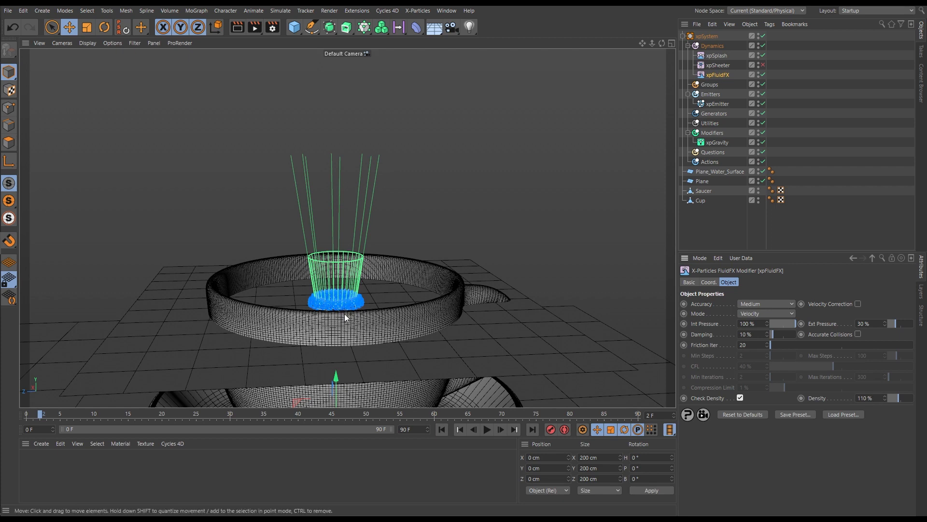
click(442, 429)
click(488, 429)
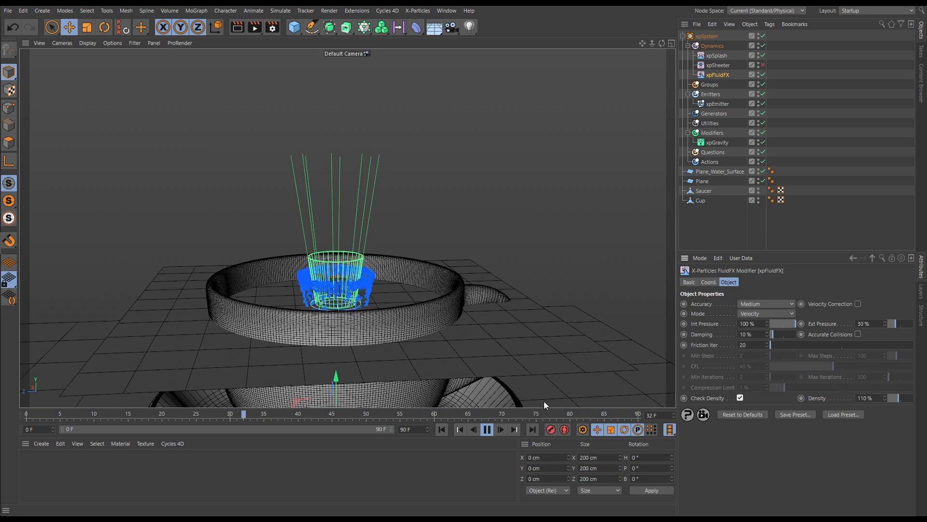
- Set the xpSplash modifier's strength to 33 %, replay the simulation to check the splash, and return to frame 0
click(719, 55)
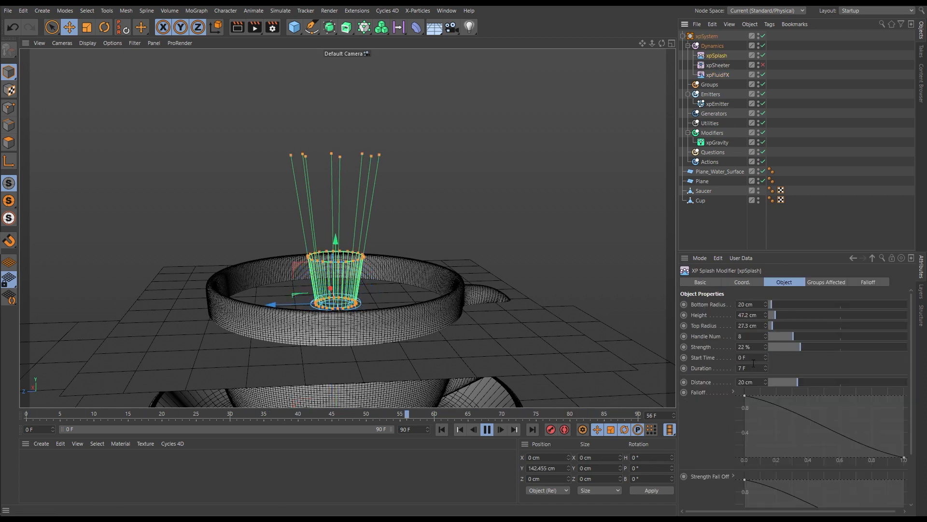
click(822, 347)
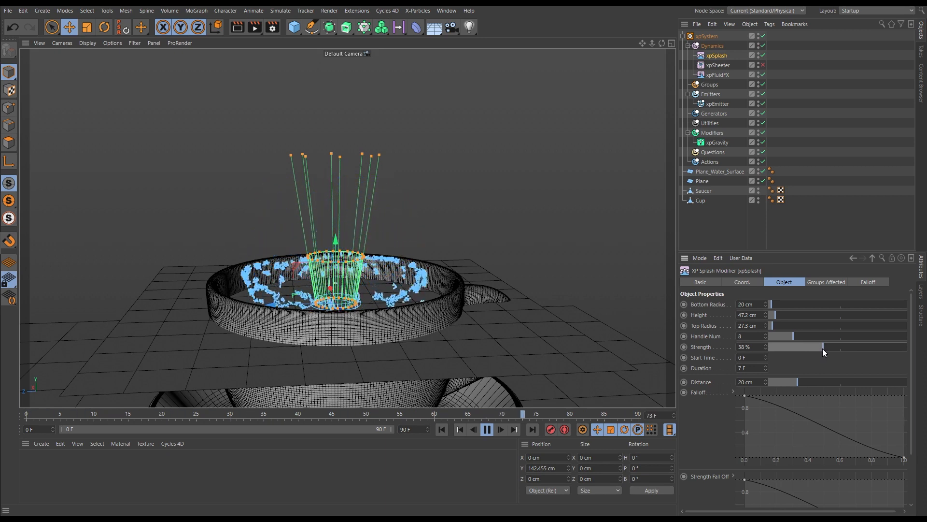
drag(824, 345, 816, 346)
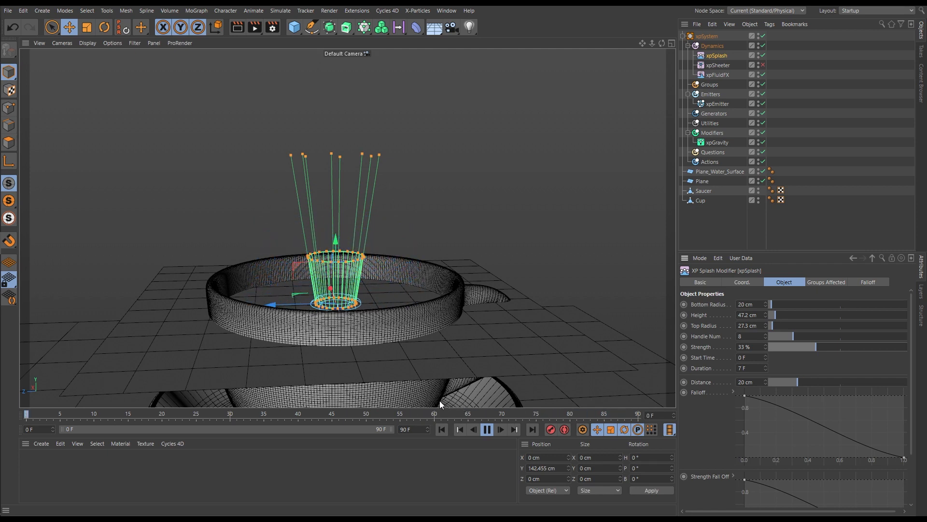
click(487, 430)
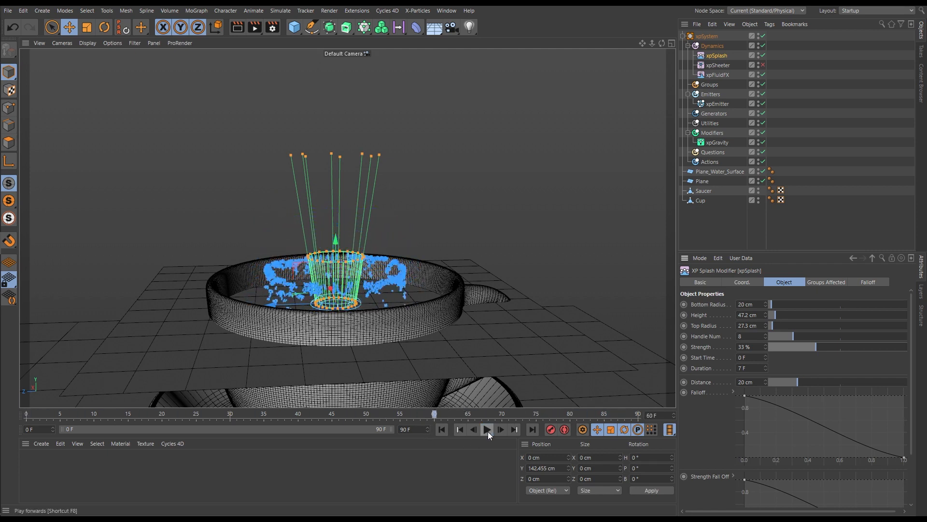
click(443, 430)
click(488, 430)
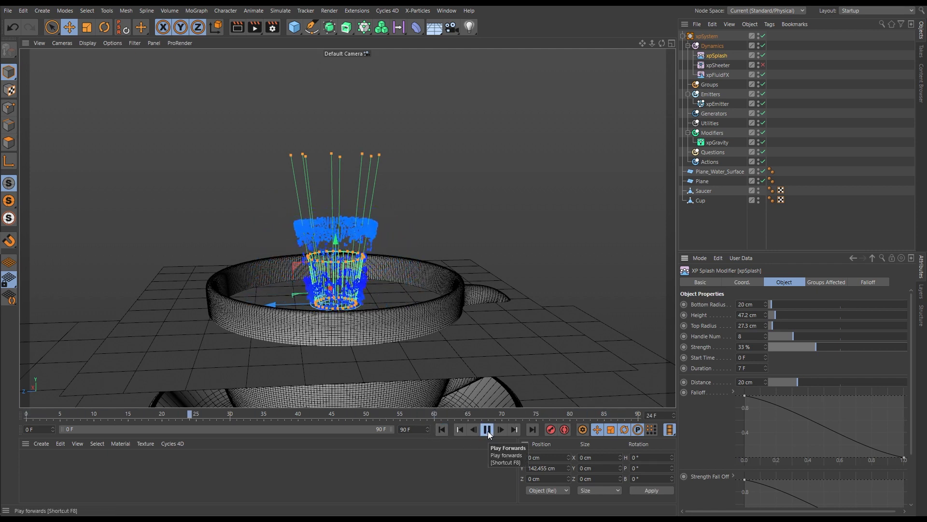
click(488, 431)
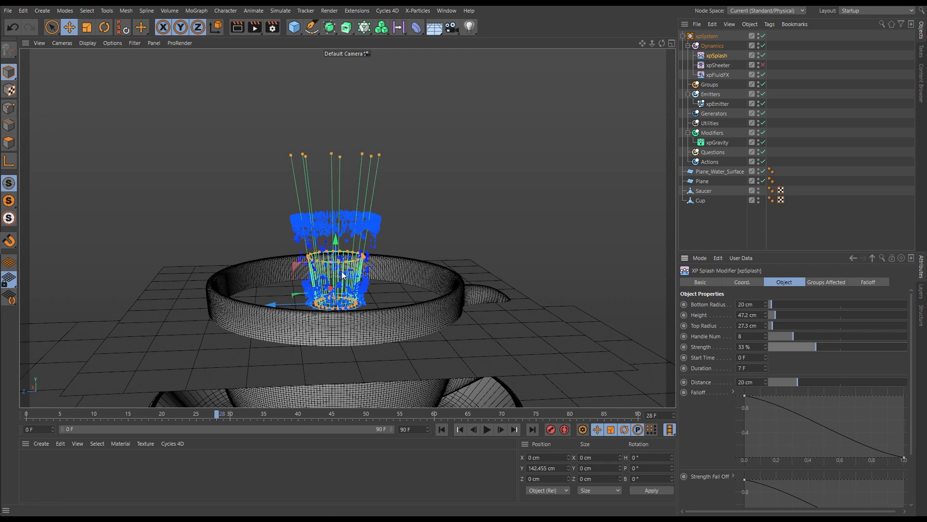
click(442, 430)
click(486, 430)
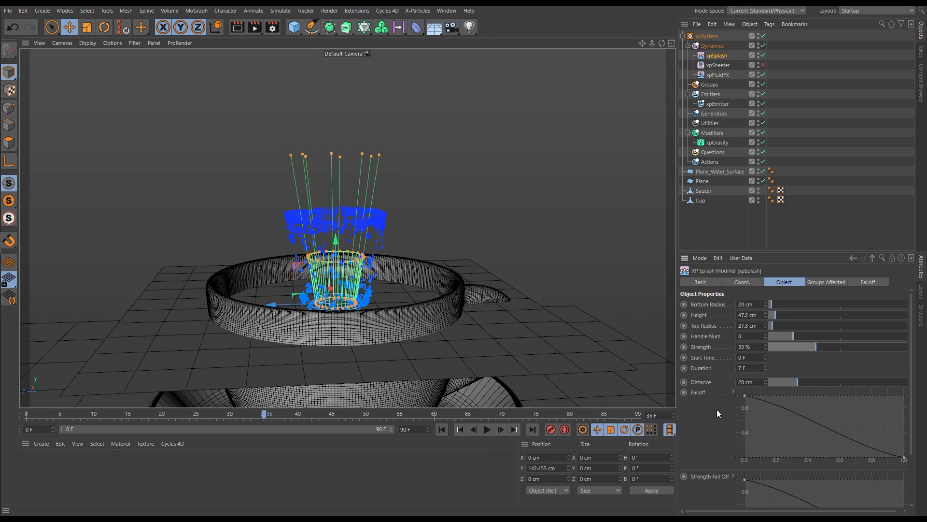
click(441, 430)
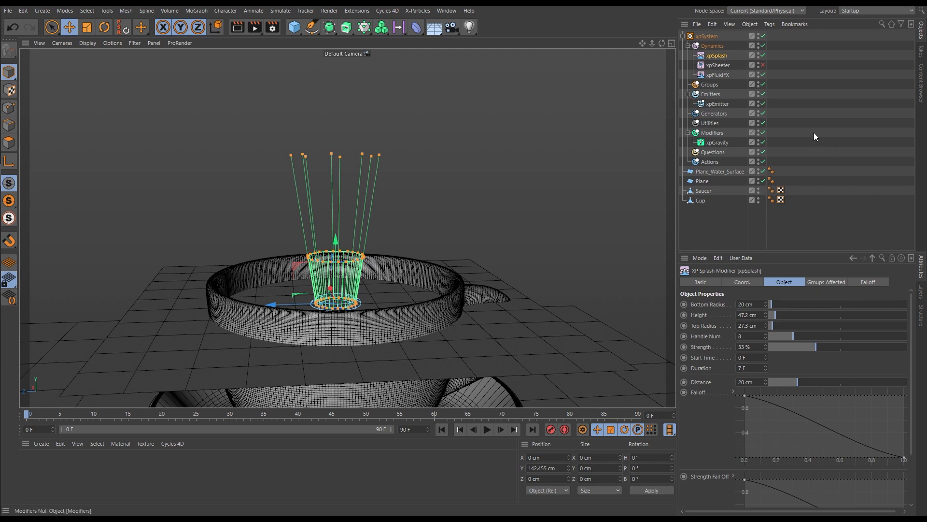
- Enable the xpSheeter modifier, turn off its Velocity Alignment, and play the simulation
click(763, 65)
click(720, 65)
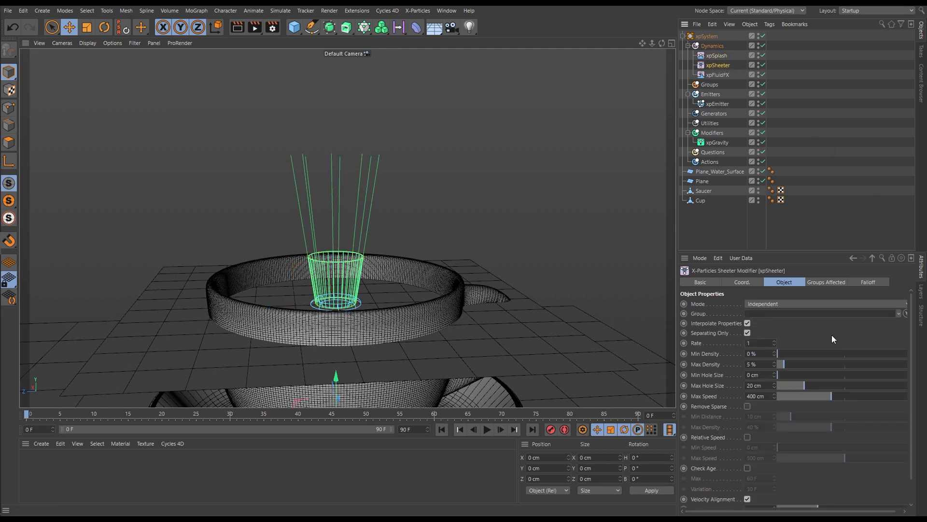
scroll(908, 353, down, 2)
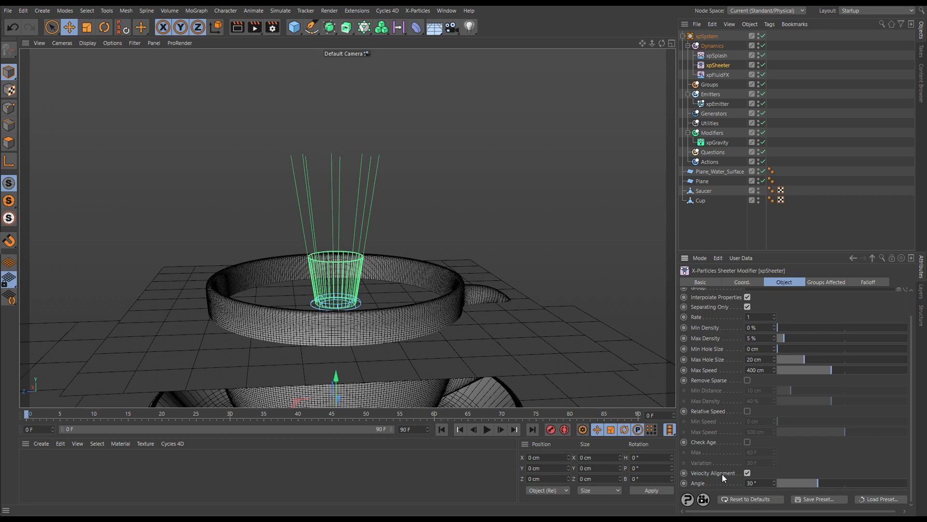
click(747, 473)
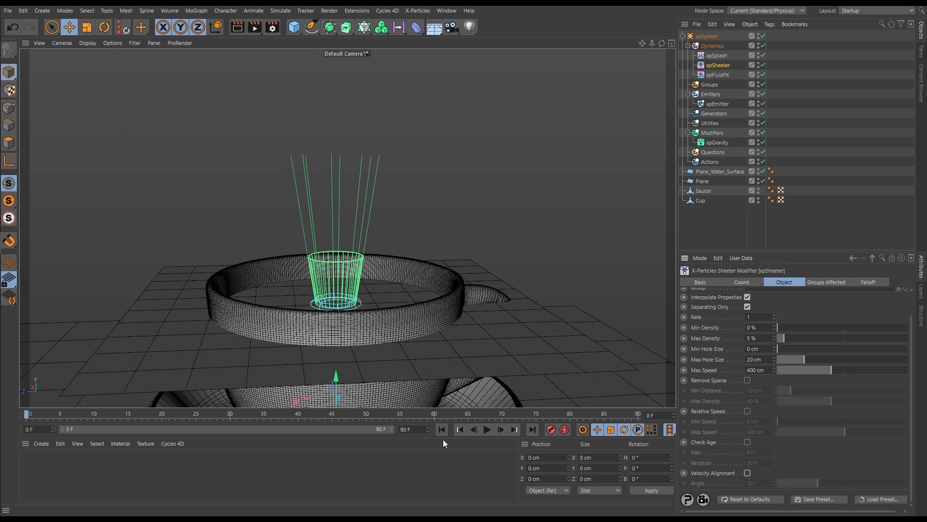
click(488, 429)
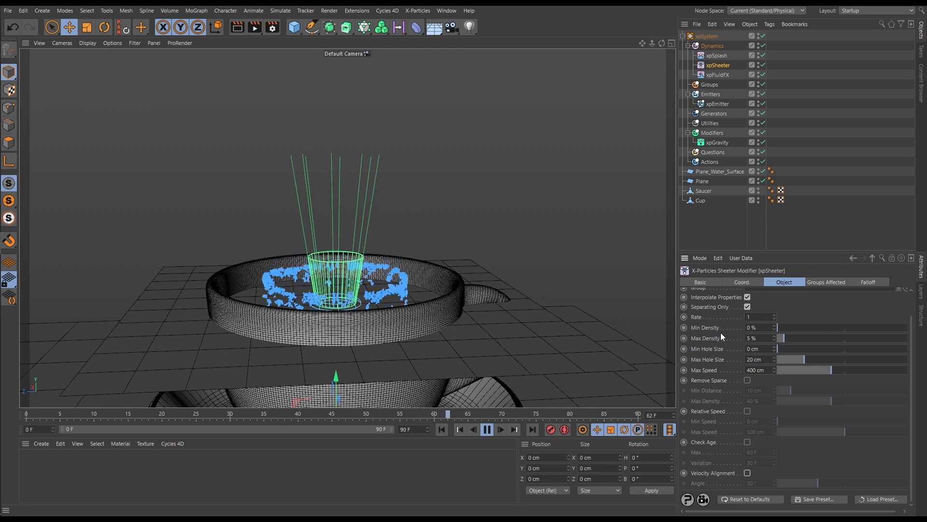
- Set the xpSheeter's Max Density to 39 %, replay the simulation to frame 10, and inspect the particles inside the cup
drag(787, 337, 818, 341)
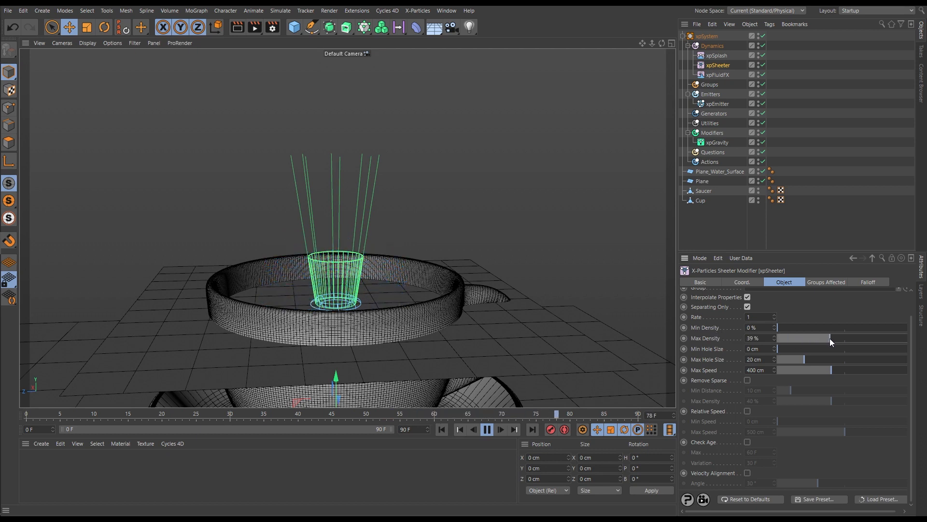
click(440, 429)
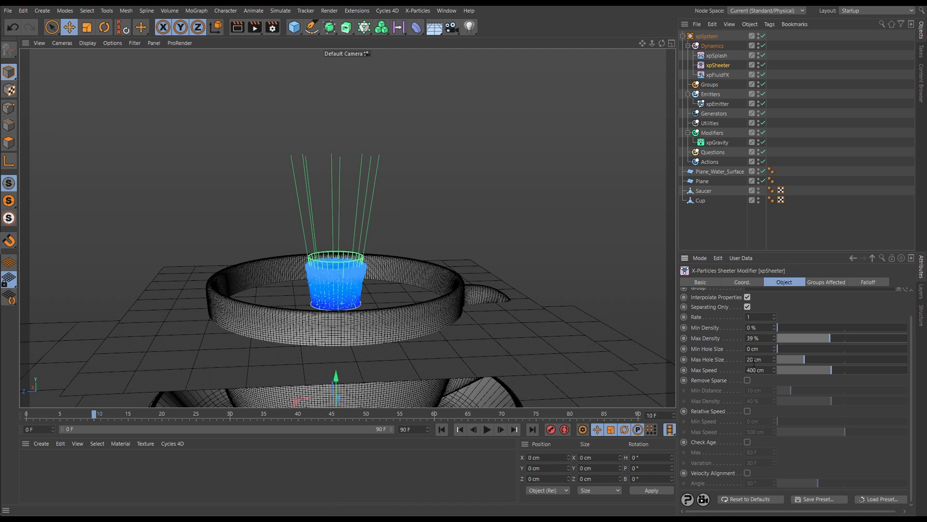
mouse_move(345, 314)
alt+mouse_down()
mouse_move(341, 335)
mouse_move(355, 306)
alt+mouse_up()
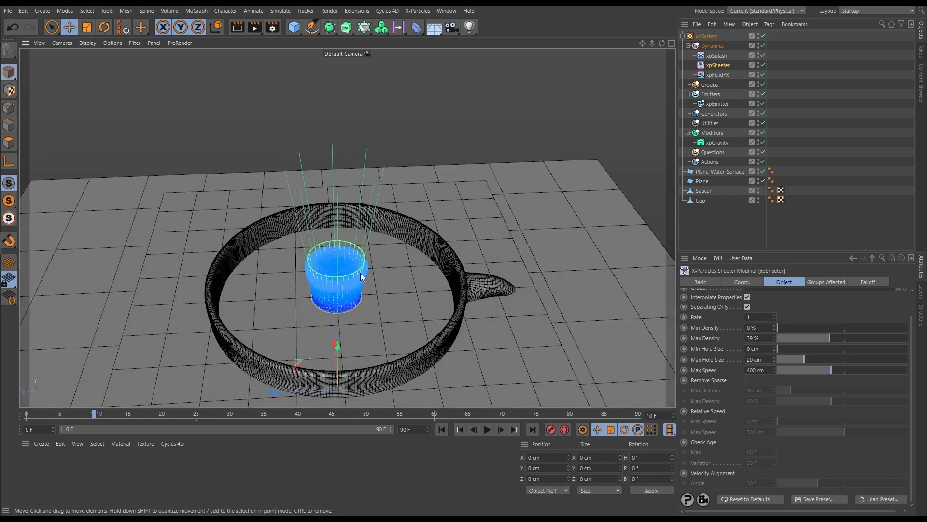
alt+right_drag(340, 259, 410, 249)
mouse_move(318, 288)
alt+mouse_down()
mouse_move(308, 335)
mouse_move(326, 309)
mouse_move(335, 326)
mouse_move(332, 291)
alt+mouse_up()
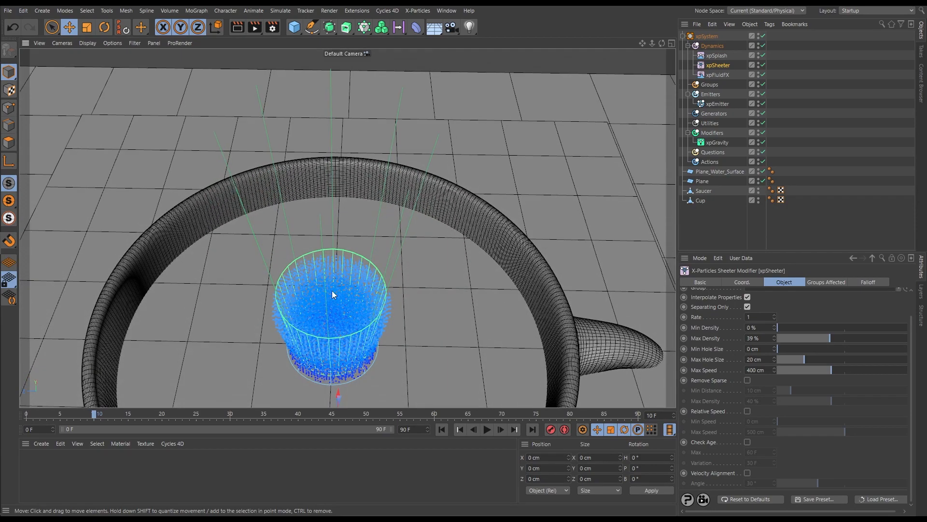
mouse_move(327, 338)
alt+mouse_down()
mouse_move(335, 318)
mouse_move(313, 341)
alt+mouse_up()
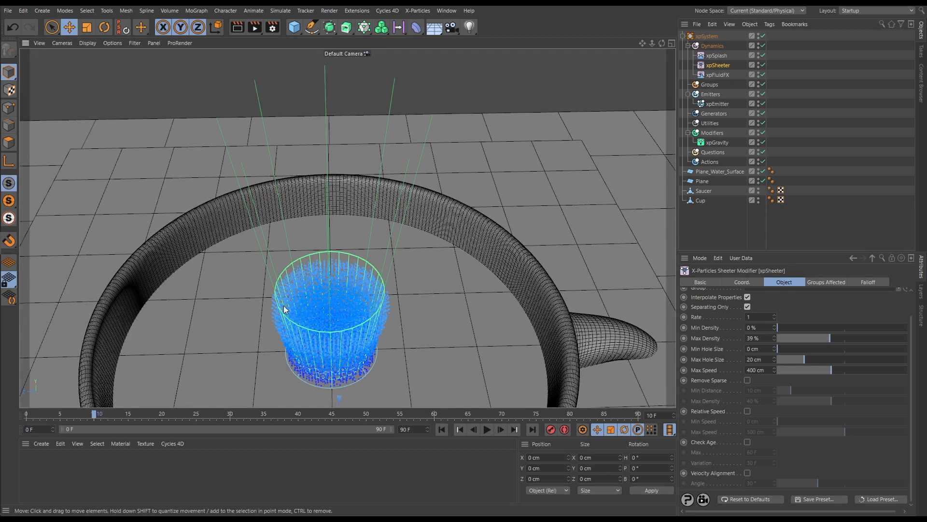
alt+right_drag(378, 312, 343, 318)
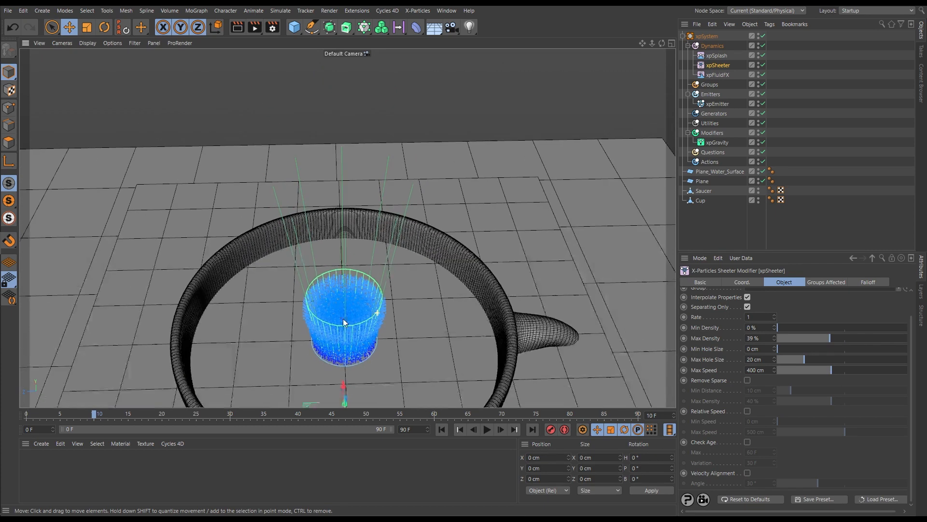
alt+middle_drag(356, 330, 354, 320)
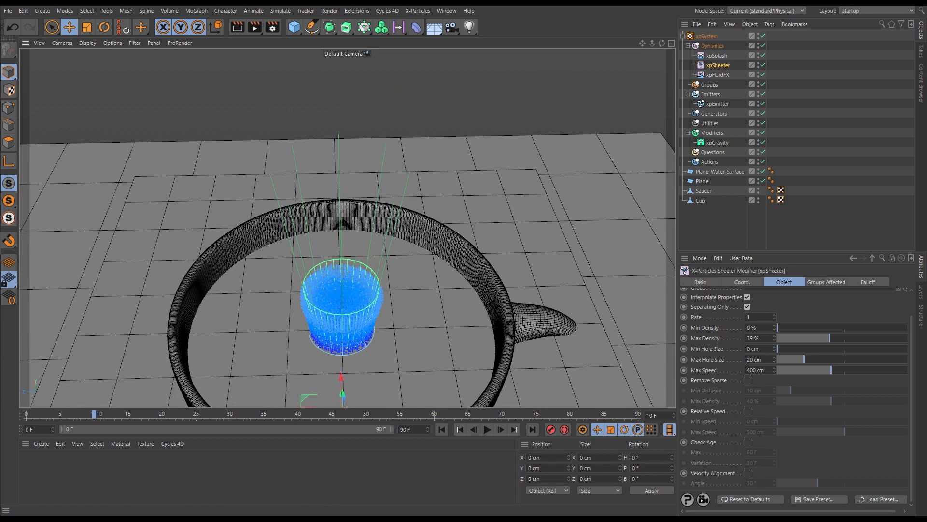
- Reduce the xpSheeter's Max Hole Size to 5 cm and replay the simulation from the first frame
double_click(766, 359)
text(5)
key(Return)
click(440, 429)
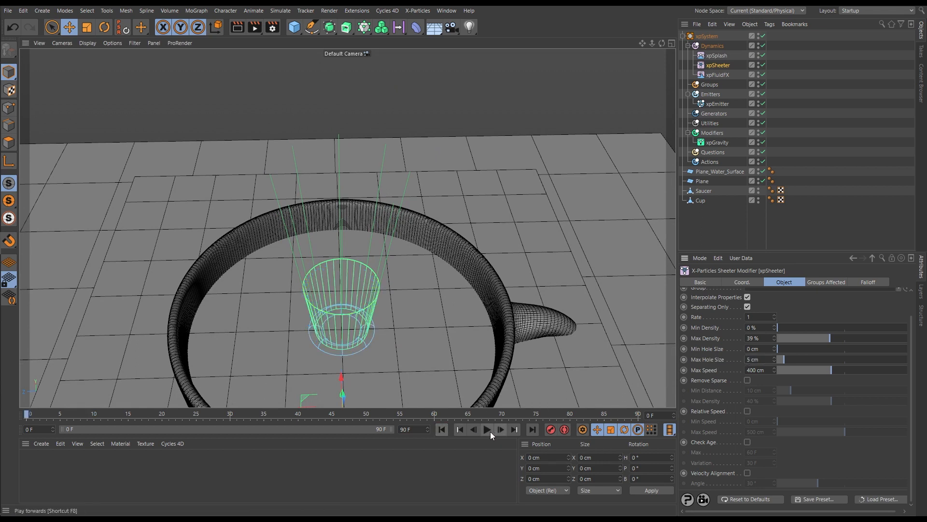
click(488, 429)
- Raise the xpSheeter's Max Density to 62 %, replay the simulation to frame 23, and inspect the splash crown from several angles
alt+drag(371, 334, 415, 370)
drag(831, 338, 838, 339)
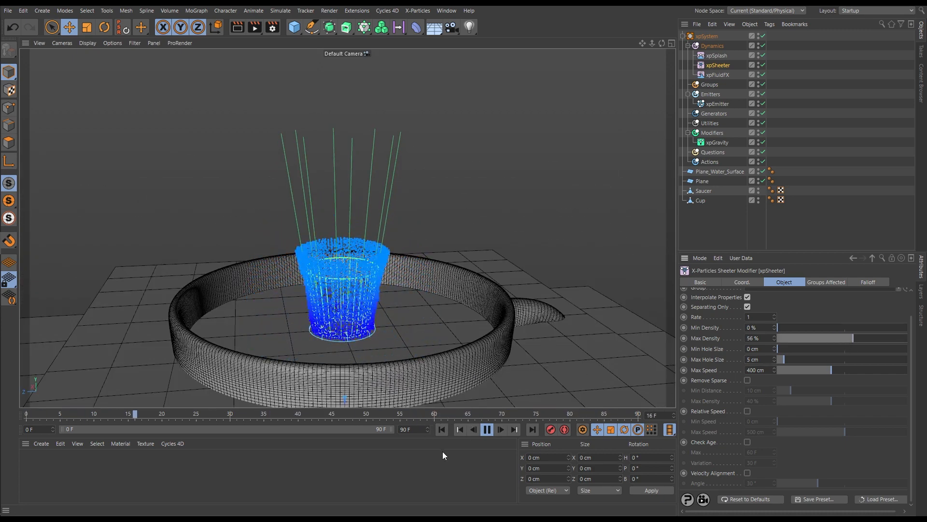
click(859, 337)
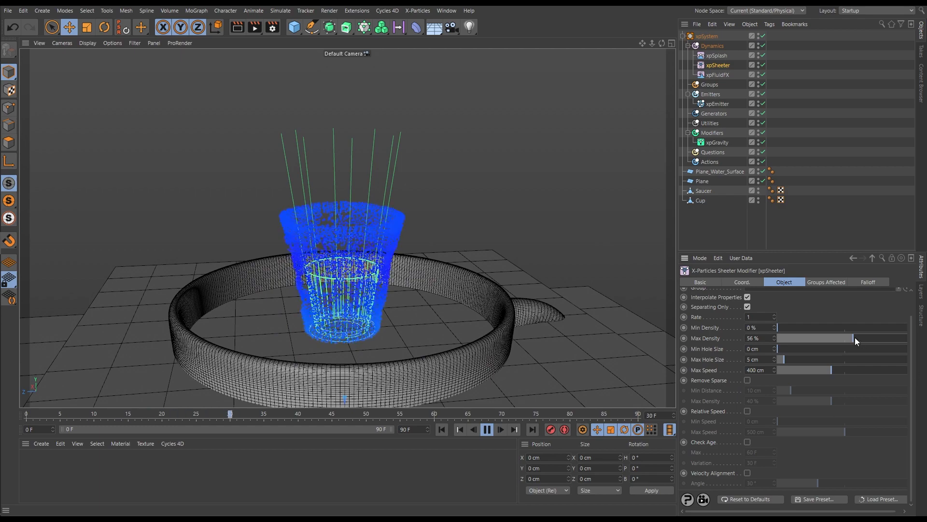
click(441, 430)
click(487, 429)
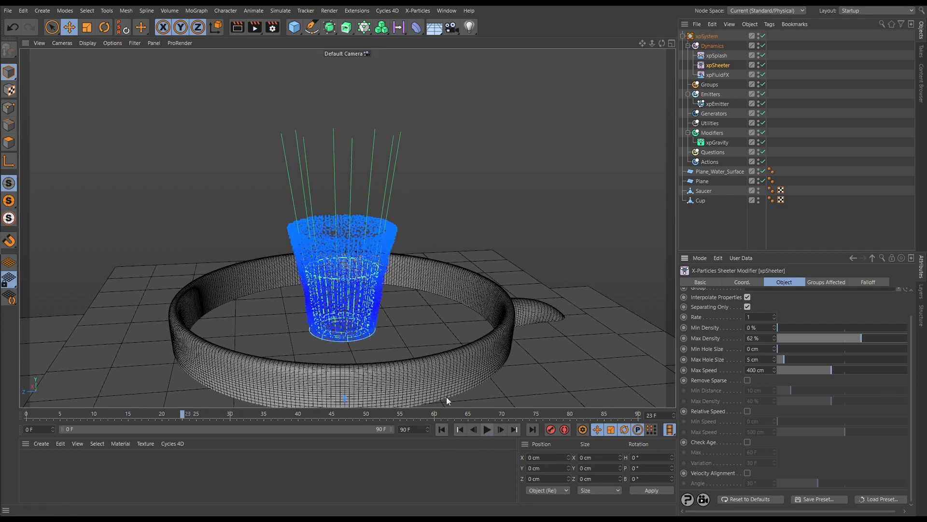
alt+drag(352, 311, 341, 289)
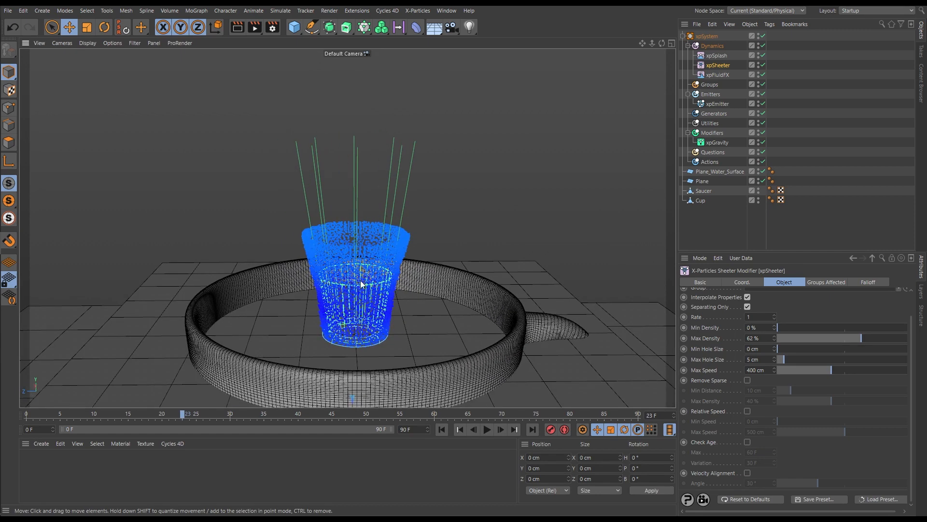
alt+drag(355, 307, 393, 262)
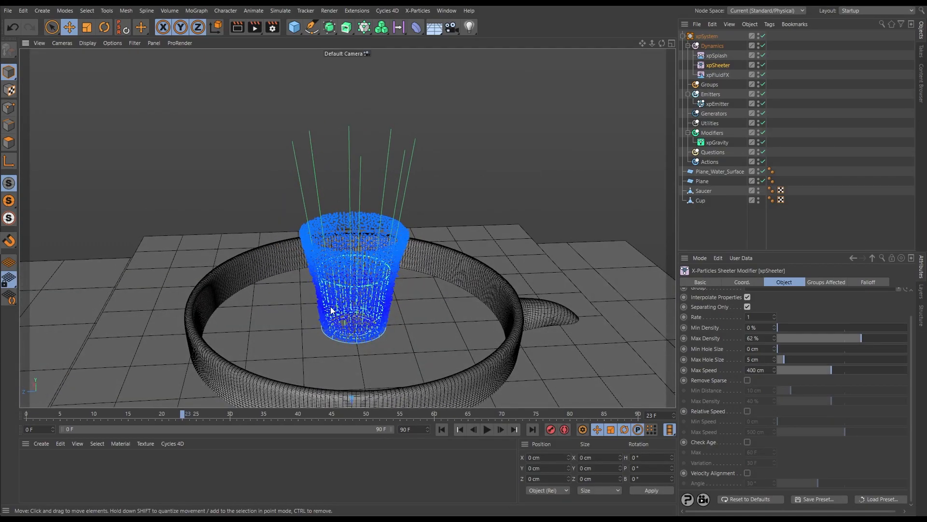
mouse_move(331, 310)
alt+mouse_down()
mouse_move(349, 318)
mouse_move(335, 304)
alt+mouse_up()
alt+drag(346, 293, 347, 298)
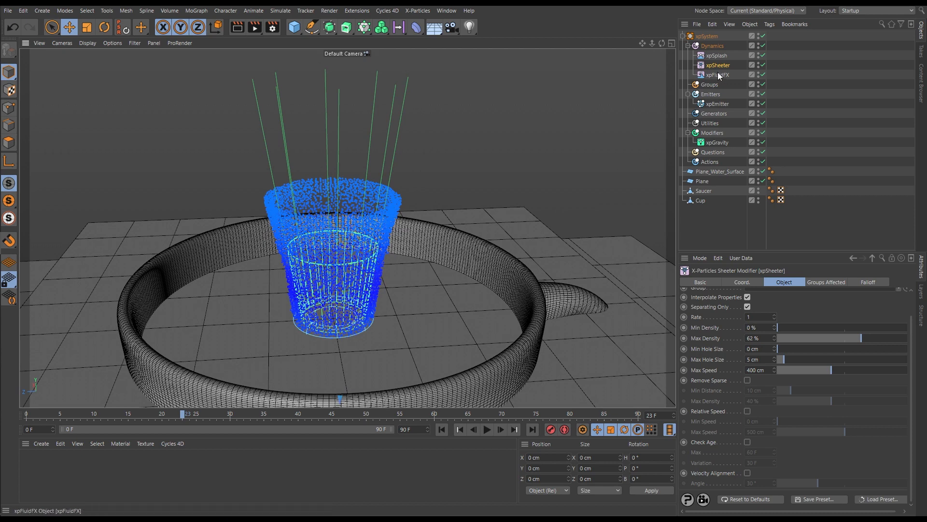
- Check the xpEmitter's shot timing, set the xpSplash's Start Time to 1 F, and replay the simulation to frame 21
click(717, 56)
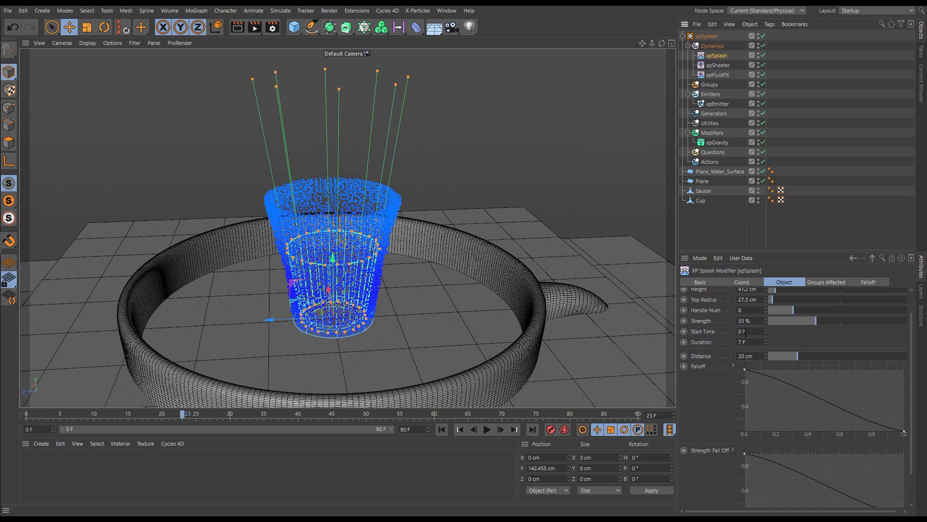
click(719, 104)
click(819, 283)
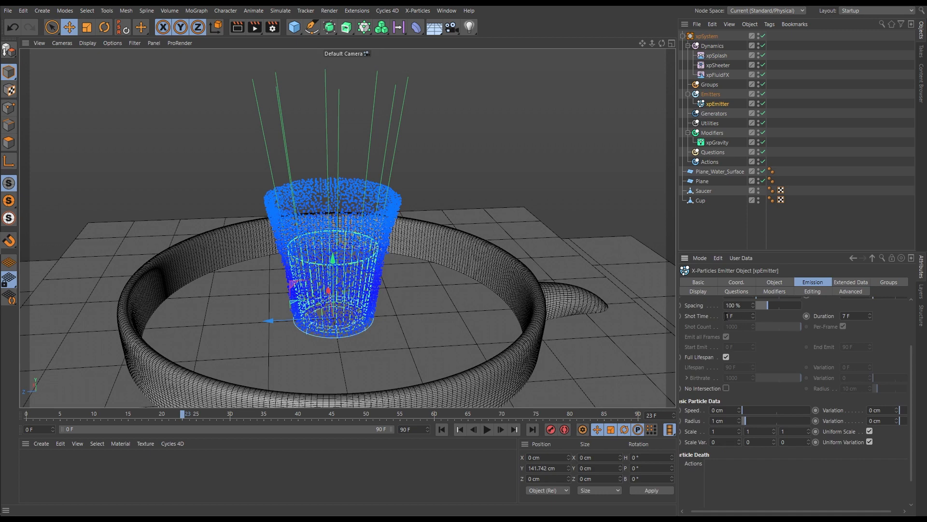
click(718, 56)
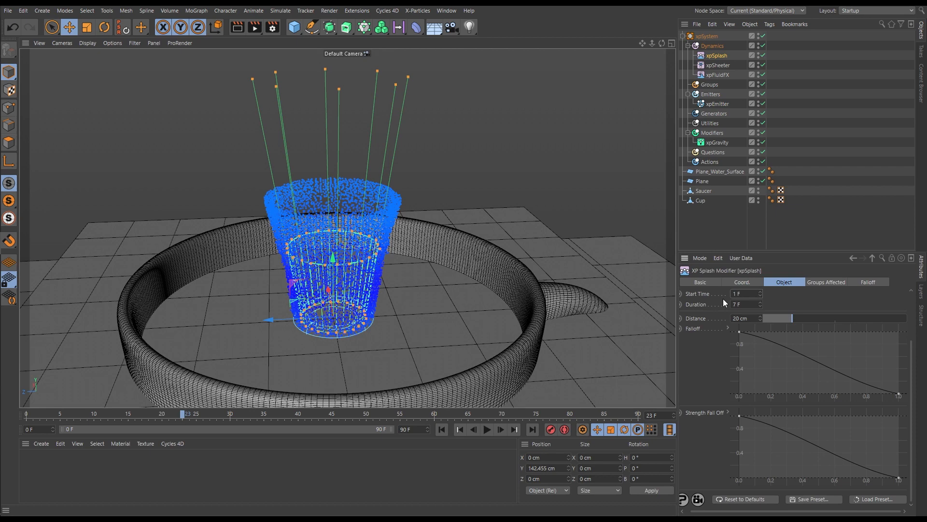
key(Return)
click(441, 430)
click(486, 431)
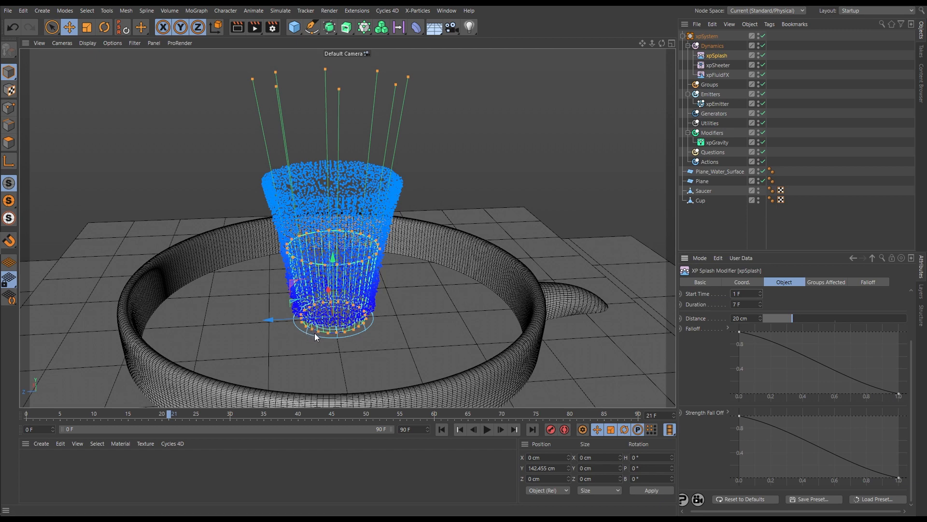
- Set the xpEmitter torus to a 16 cm Inner Radius and 24 cm Outer Radius, and replay the simulation to frame 32
click(717, 103)
click(774, 282)
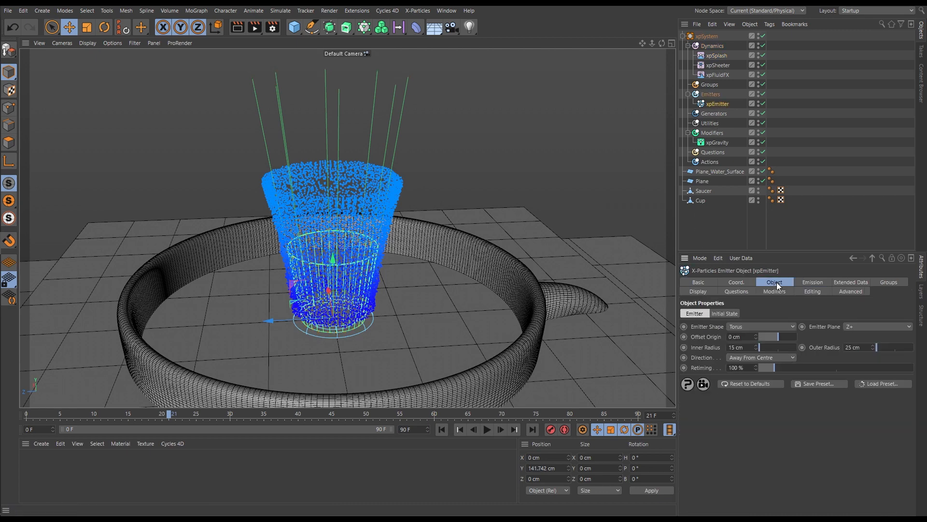
click(747, 346)
key(Return)
click(863, 346)
key(Return)
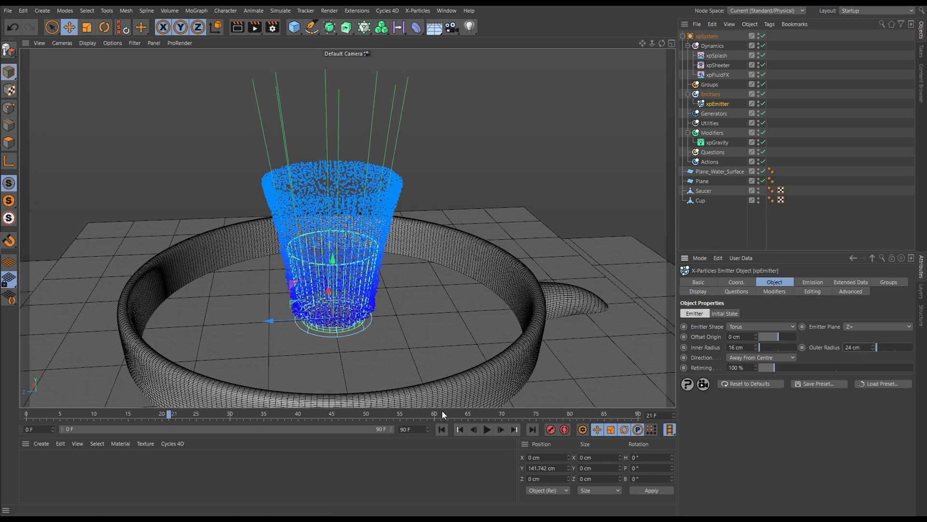
click(442, 429)
click(486, 429)
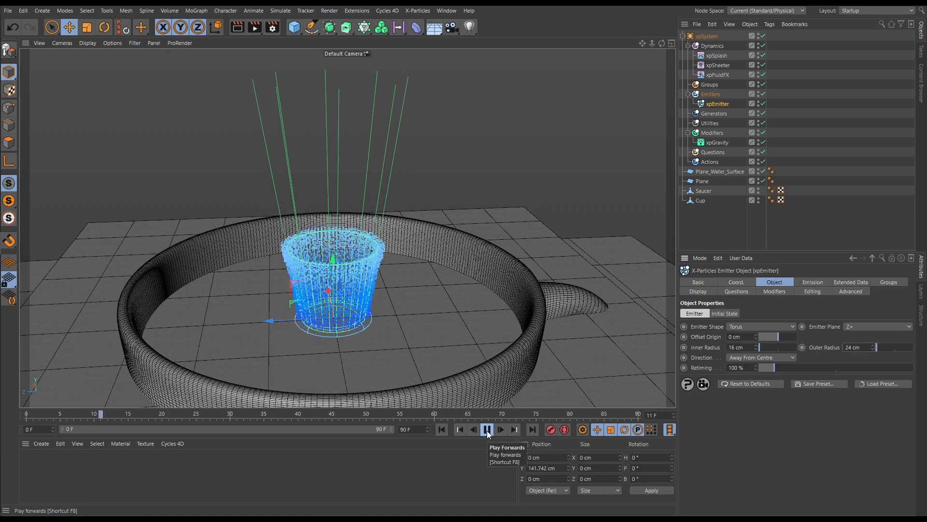
click(487, 431)
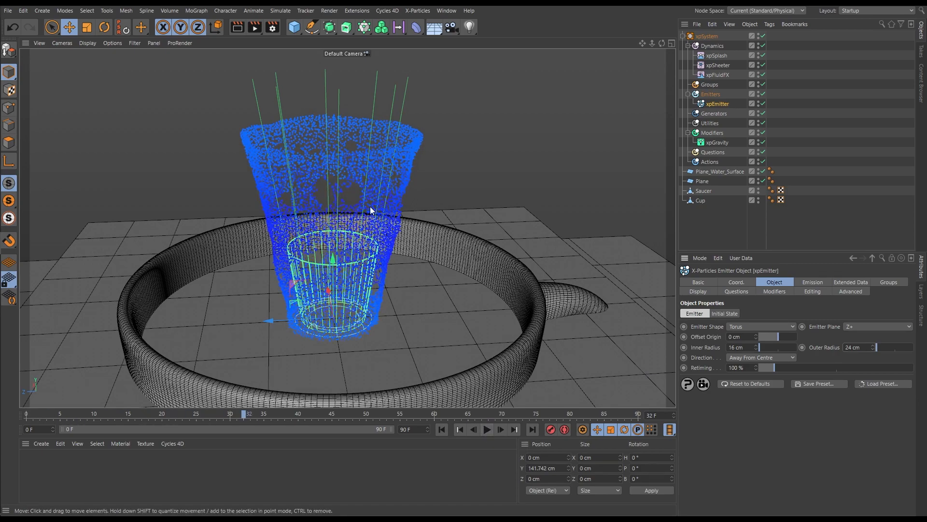
- Replay the simulation repeatedly, pausing at frames 25, 20 and 18, and examine the splash's base and rim from different angles
alt+drag(383, 182, 360, 270)
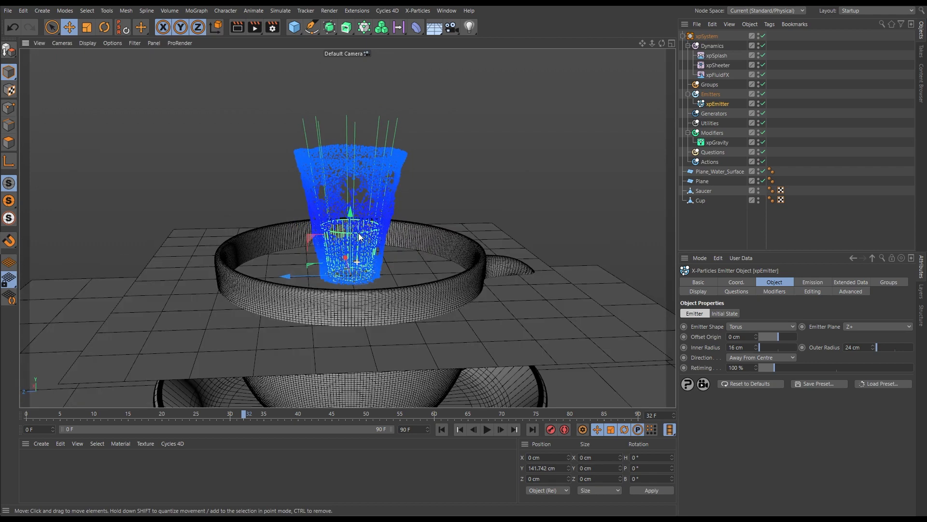
click(442, 429)
click(491, 430)
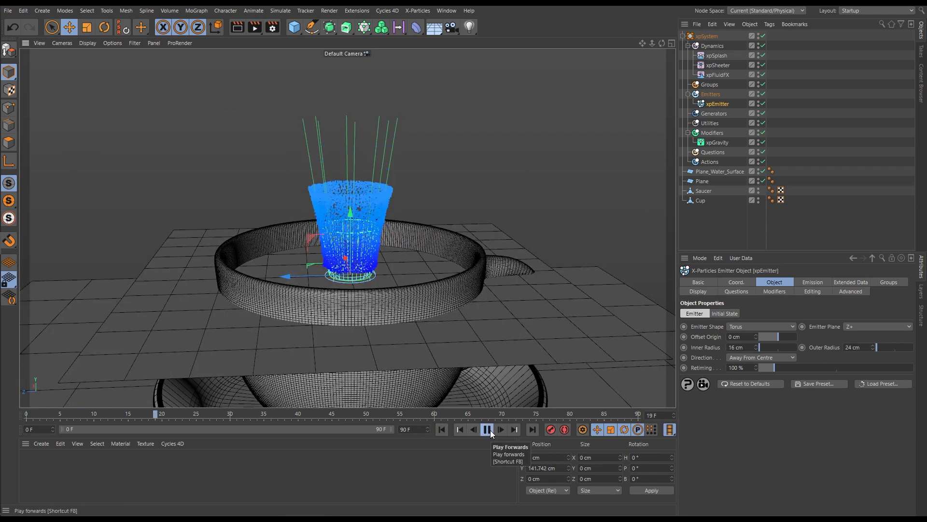
click(491, 429)
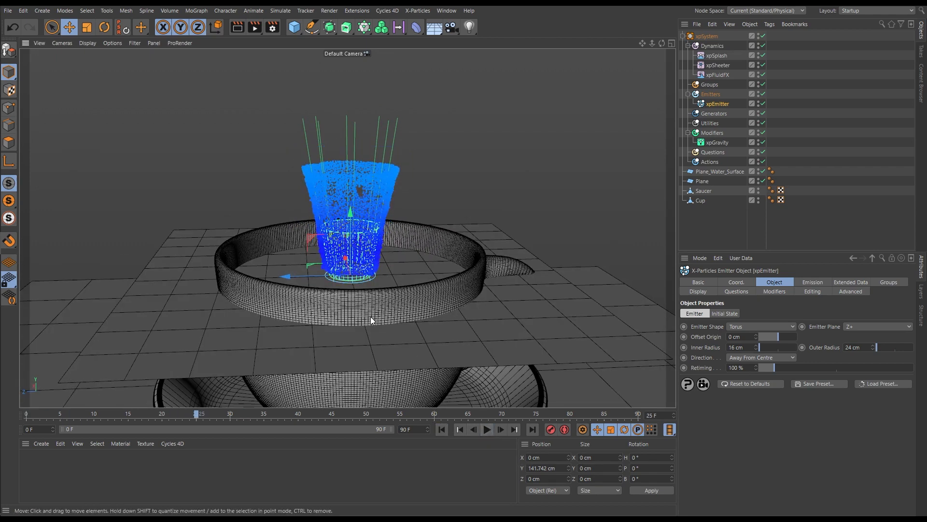
click(442, 429)
click(487, 429)
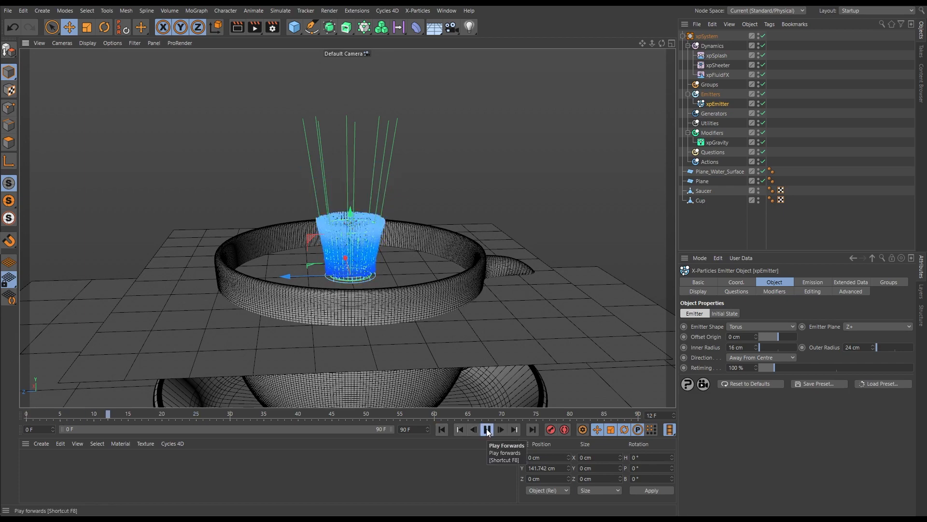
click(487, 429)
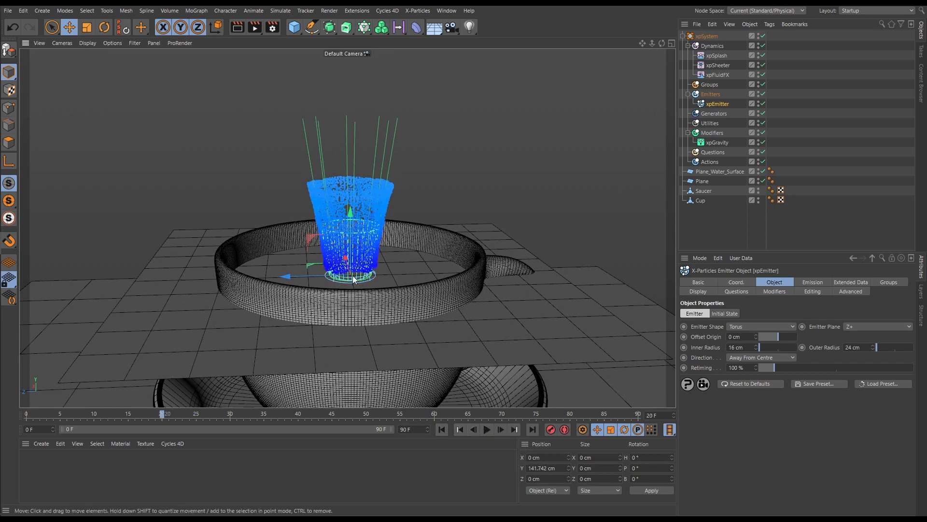
scroll(357, 286, up, 3)
alt+drag(356, 286, 362, 286)
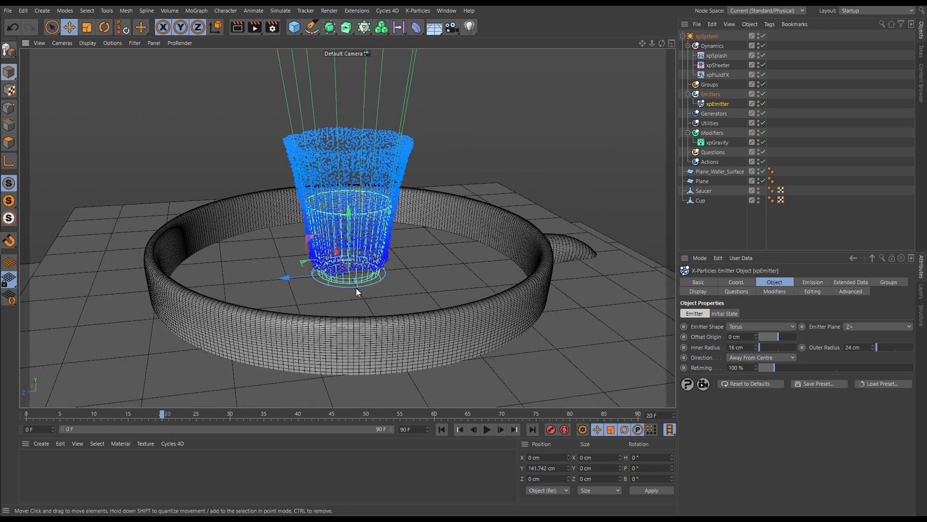
click(441, 429)
click(488, 430)
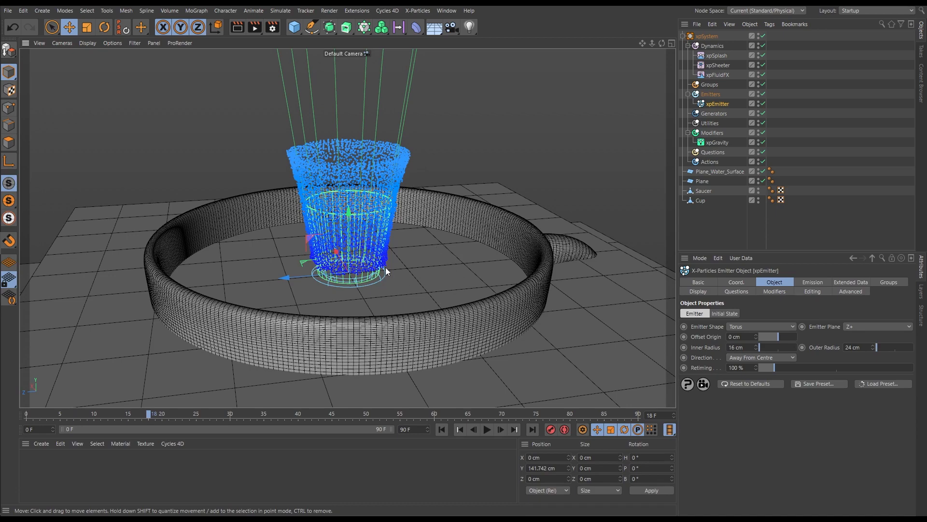
alt+drag(385, 267, 319, 275)
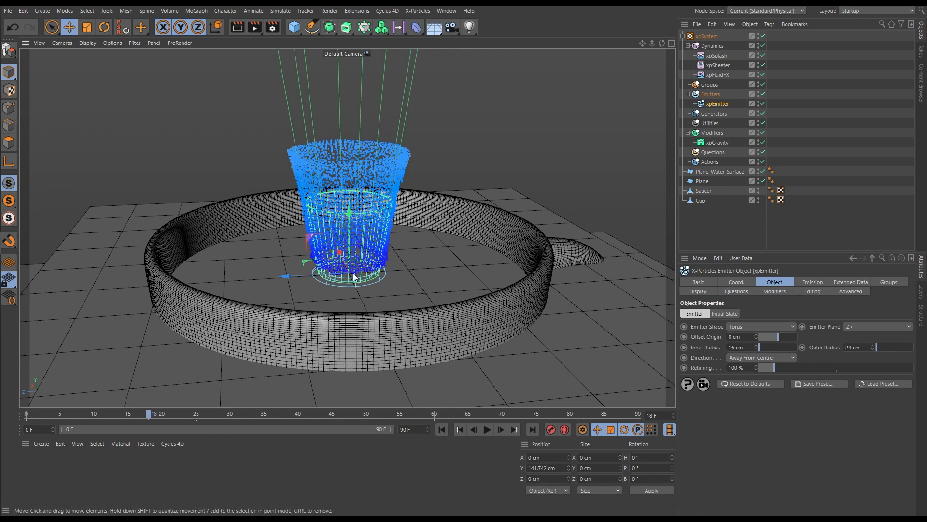
- Set the xpEmitter's emission Duration to 10 F, and replay the simulation from the start, pausing at frames 53 and 41
click(716, 56)
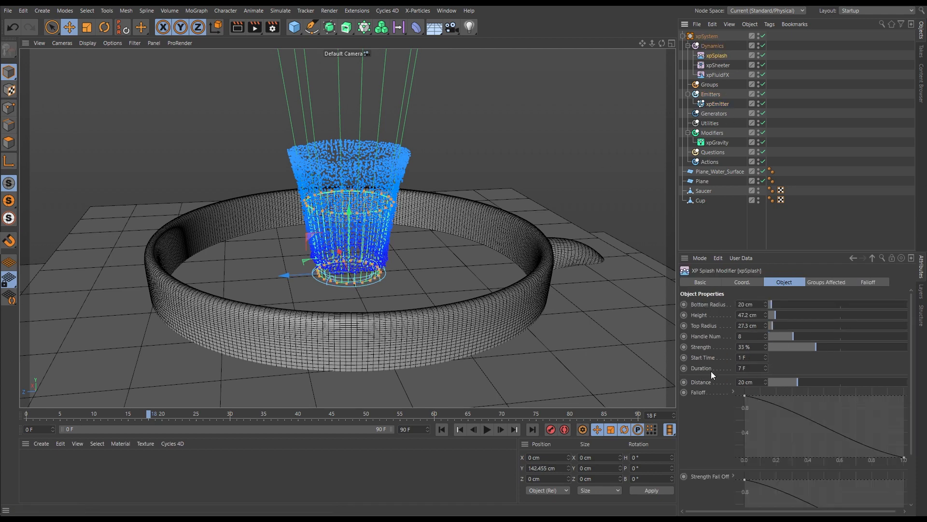
click(717, 103)
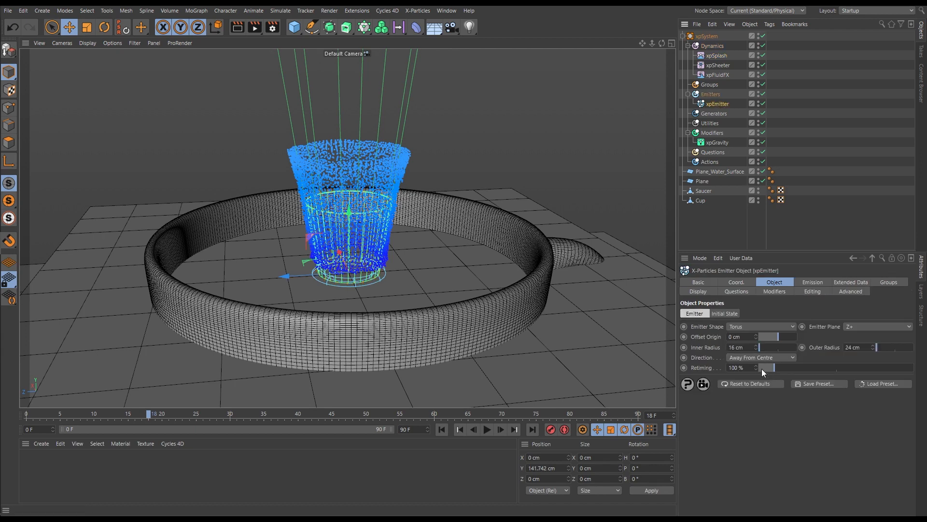
click(804, 283)
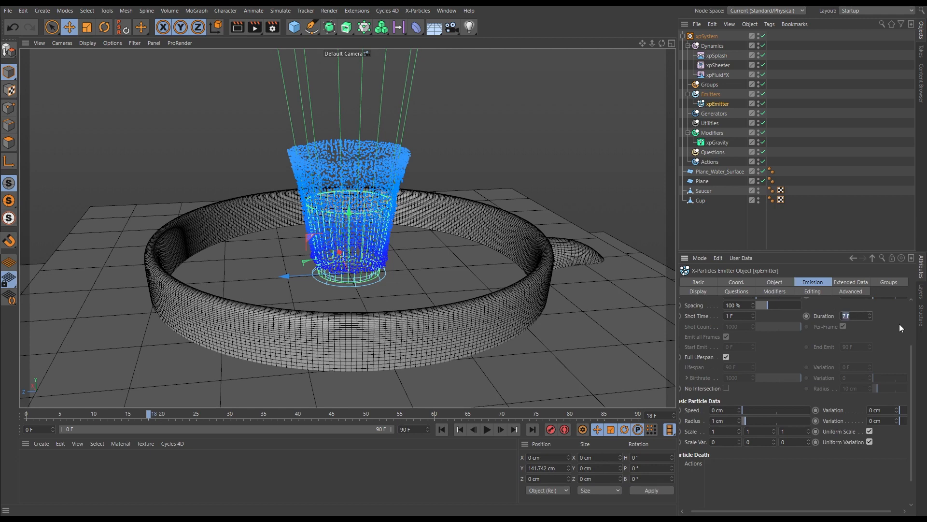
text(10)
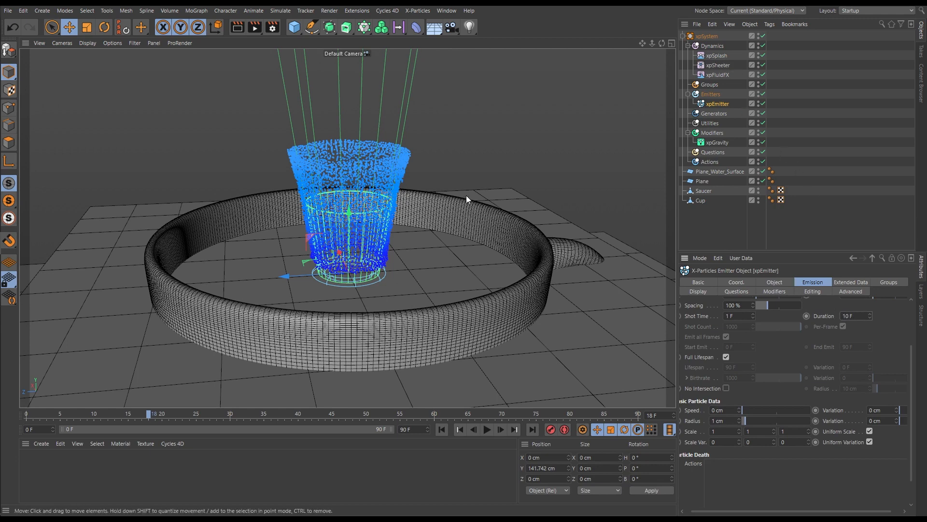
click(442, 429)
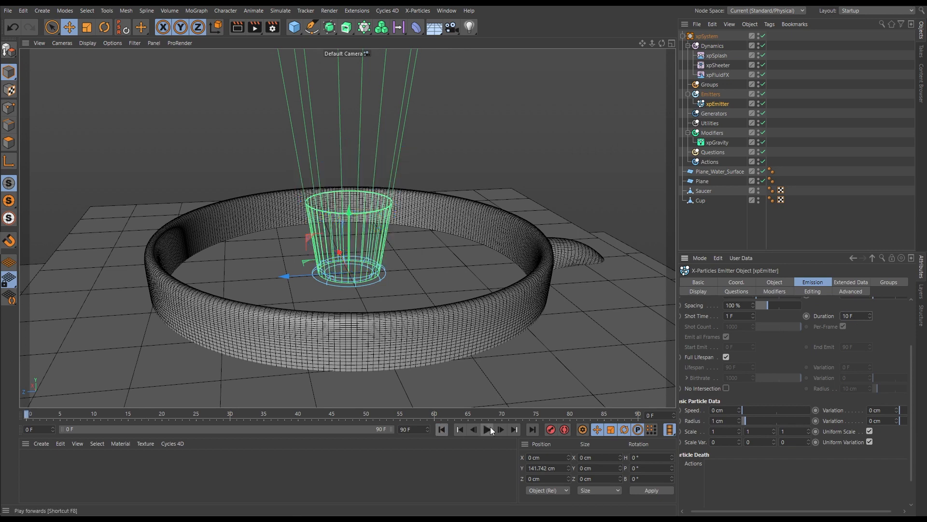
click(487, 430)
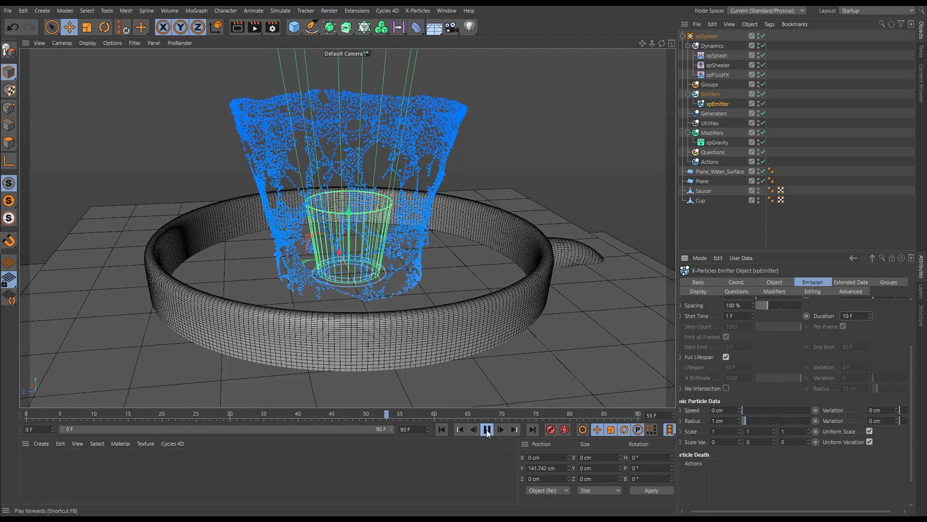
click(486, 429)
click(442, 430)
click(486, 430)
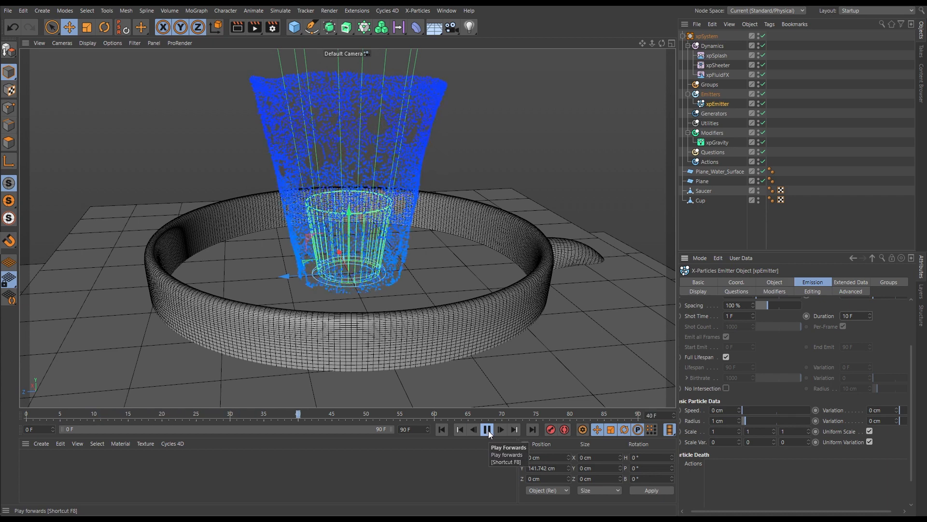
click(488, 431)
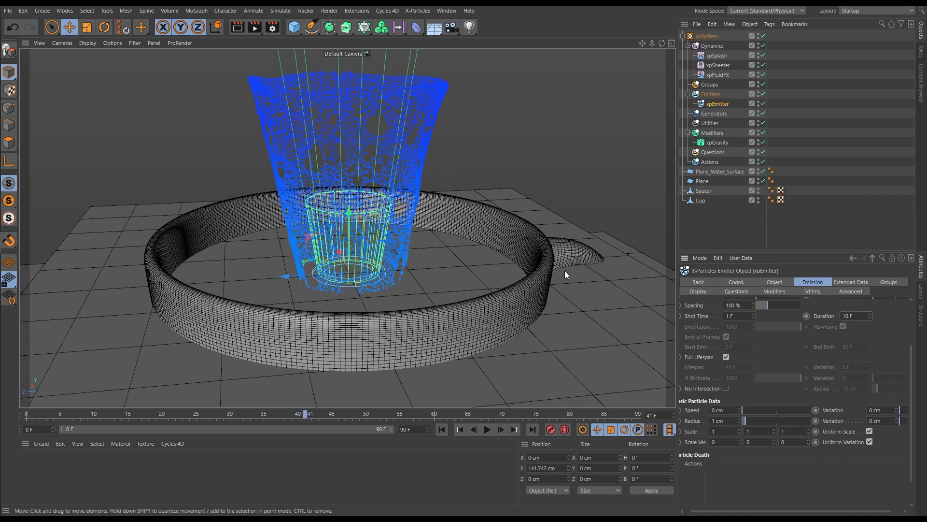
- Check the xpSplash's timing and replay the simulation from the first frame to frame 24 with the whole cup in view
click(718, 56)
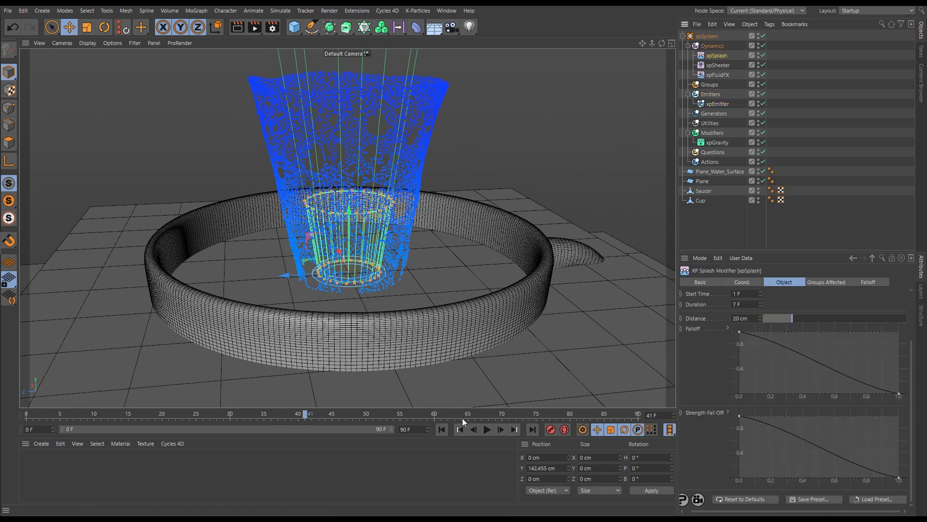
click(440, 429)
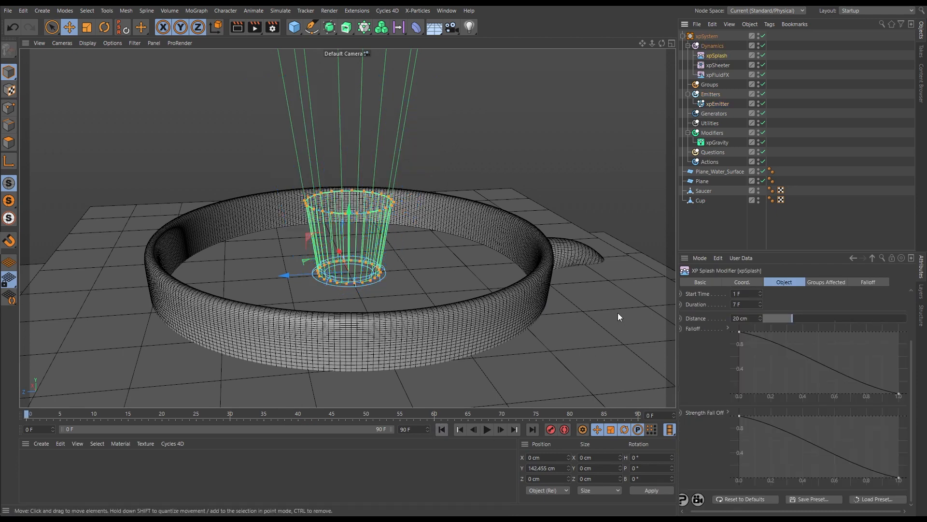
alt+right_drag(473, 185, 405, 223)
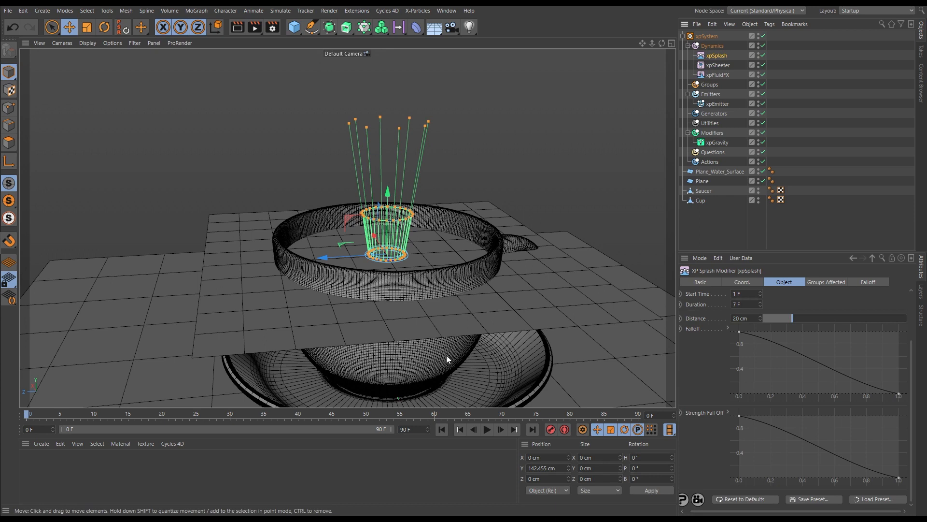
click(488, 430)
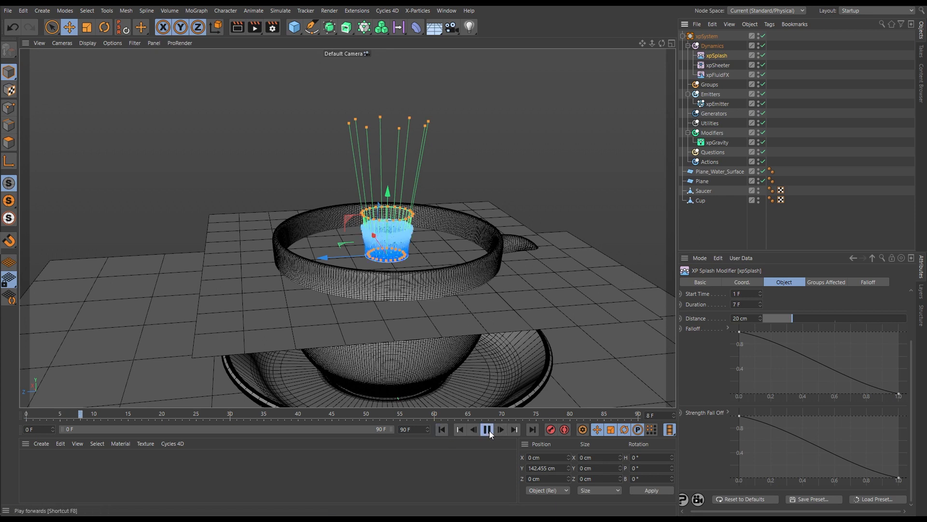
click(487, 430)
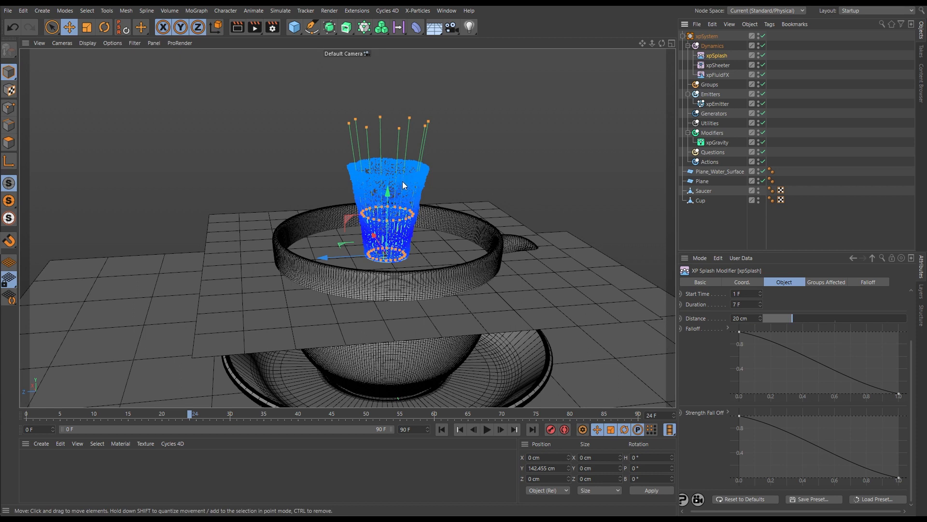
- Increase the xpSplash's Handle Num to 14 and inspect the handles around the splash rim
drag(913, 348, 915, 301)
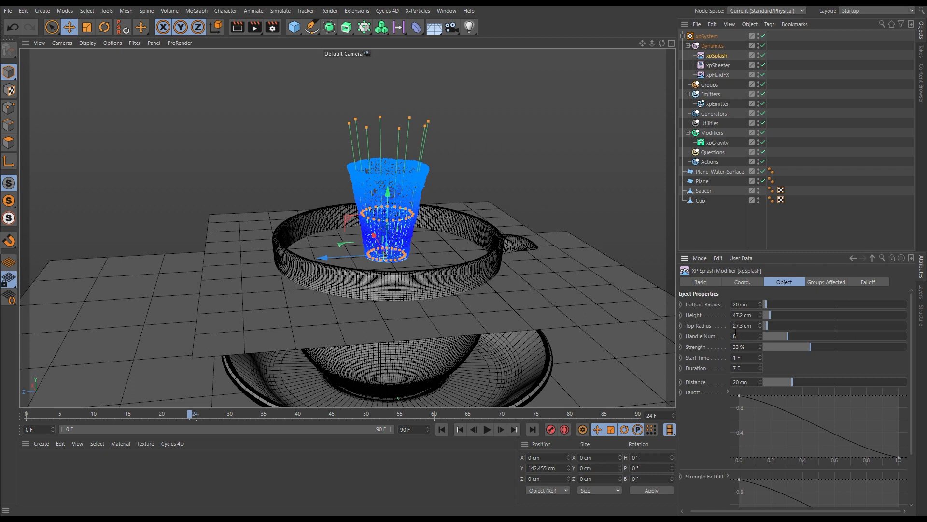
click(761, 334)
click(761, 334)
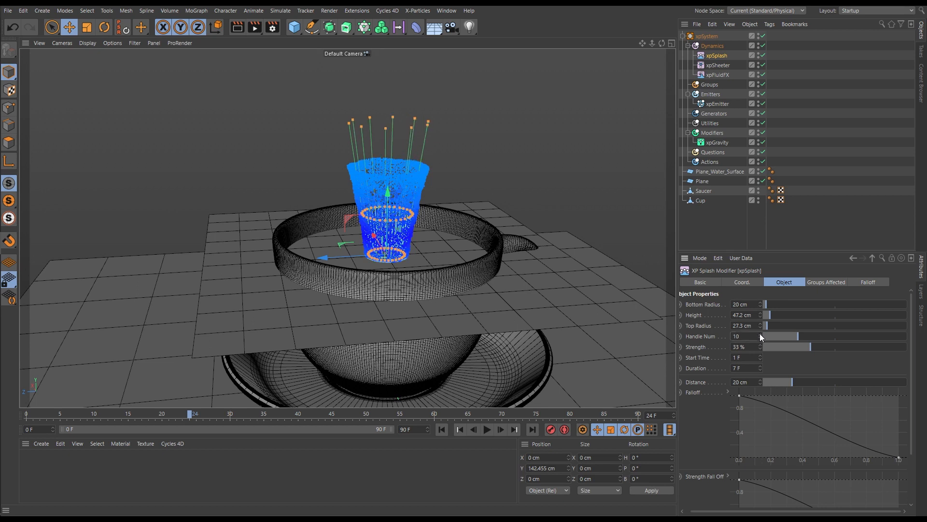
click(760, 335)
click(761, 335)
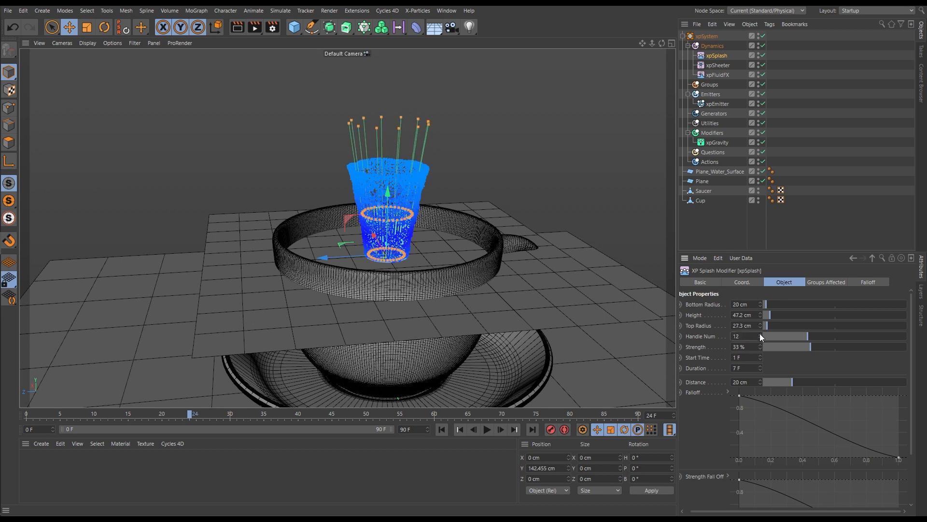
click(761, 334)
click(760, 334)
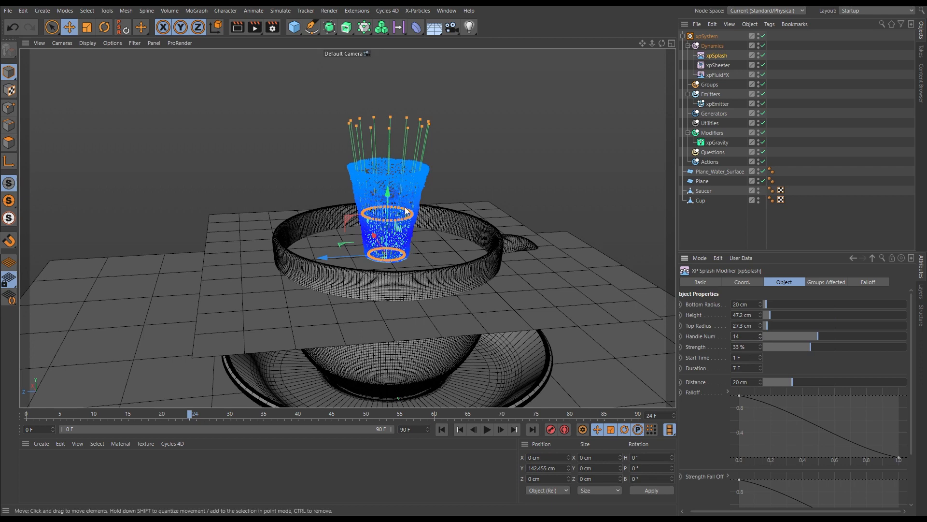
scroll(406, 211, up, 3)
alt+drag(405, 245, 375, 155)
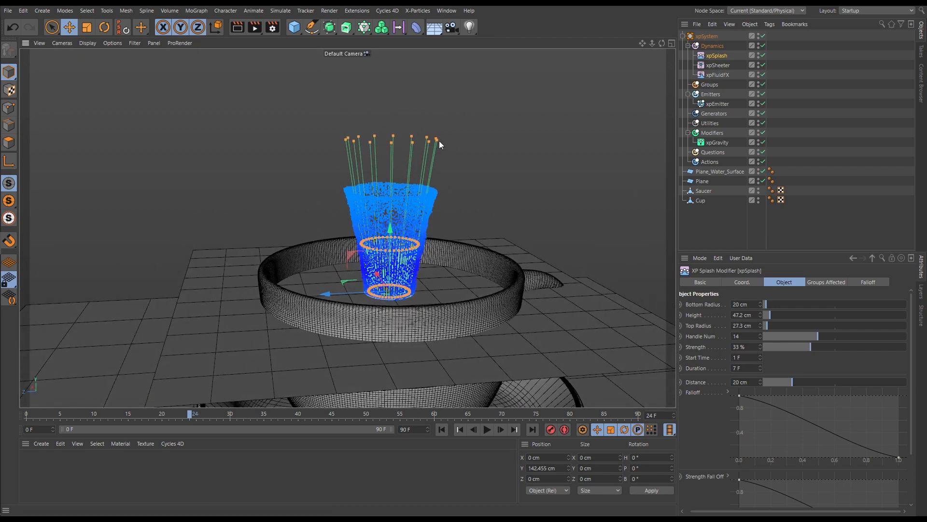
mouse_move(405, 156)
alt+mouse_down()
mouse_move(422, 163)
mouse_move(410, 152)
alt+mouse_up()
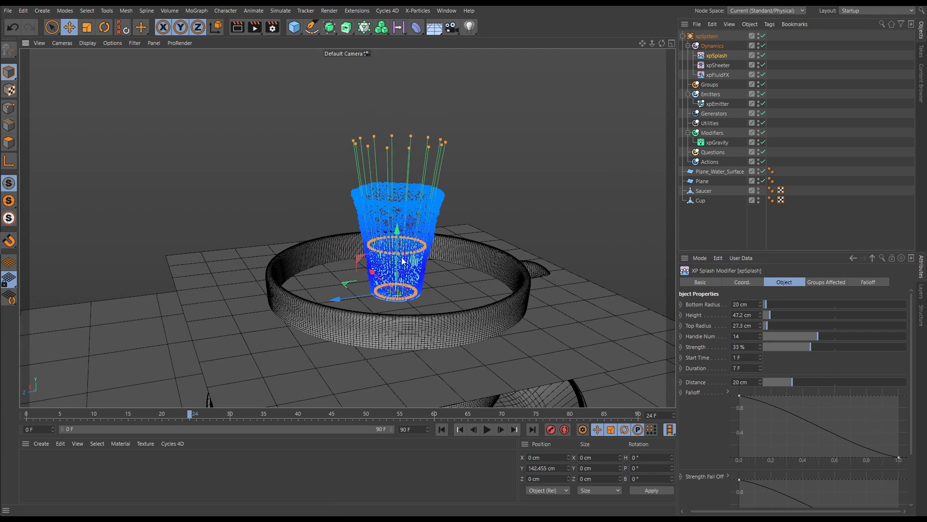
- Lower every other xpSplash handle around the rim and replay the simulation from the start to frame 22
mouse_move(405, 158)
alt+mouse_down()
mouse_move(387, 178)
mouse_move(407, 155)
alt+mouse_up()
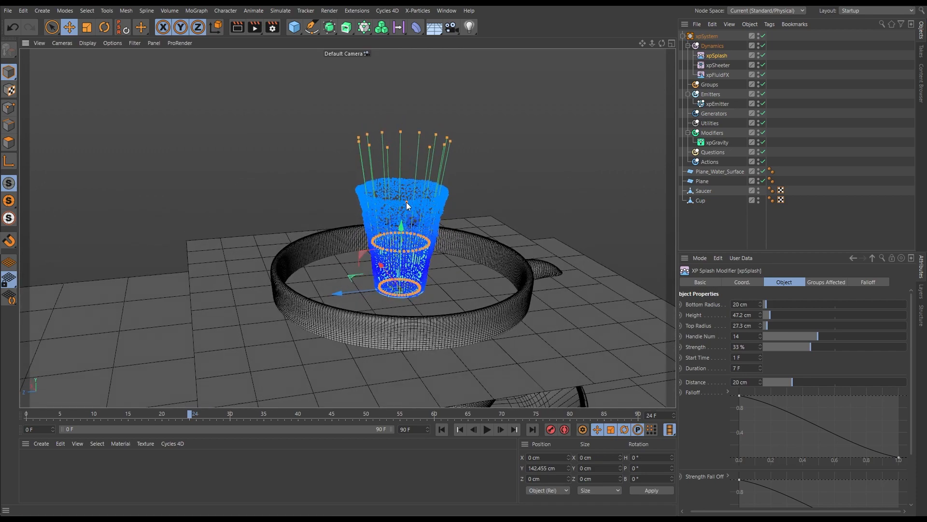
alt+drag(406, 203, 402, 141)
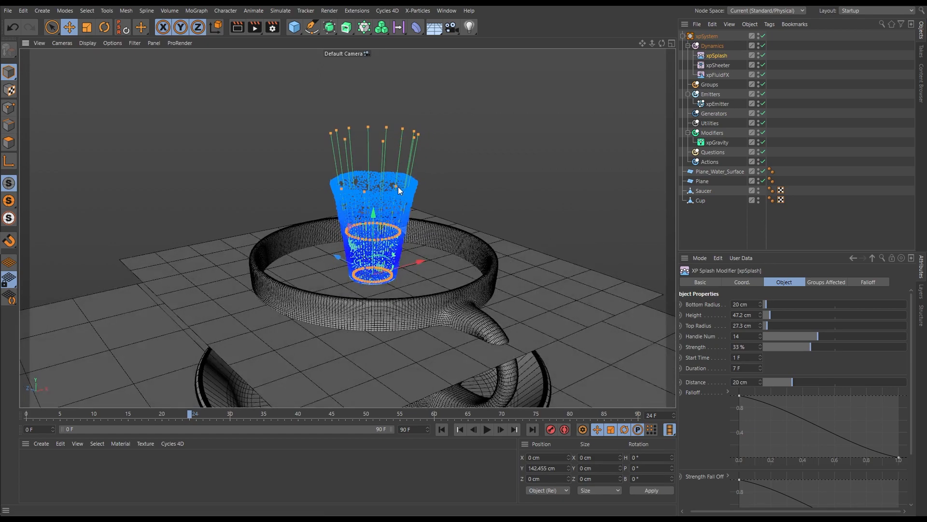
alt+drag(398, 186, 308, 173)
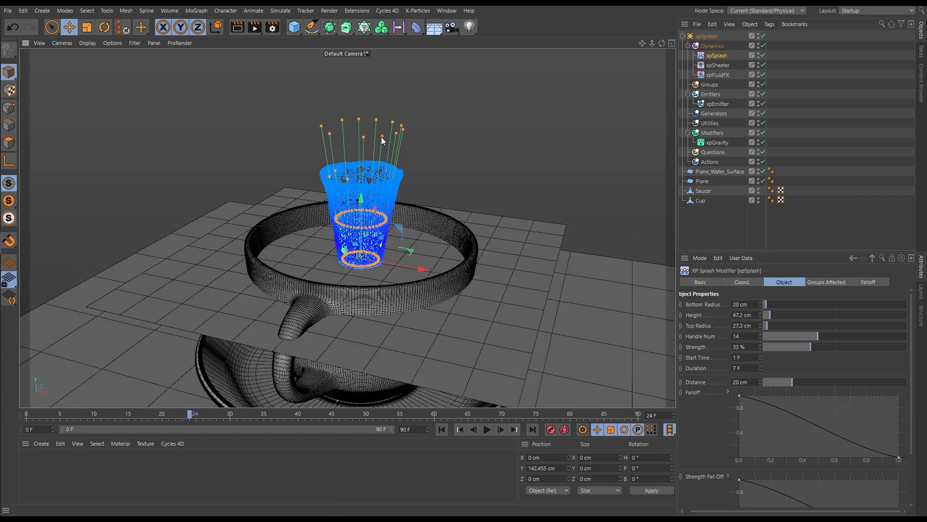
alt+drag(376, 184, 297, 159)
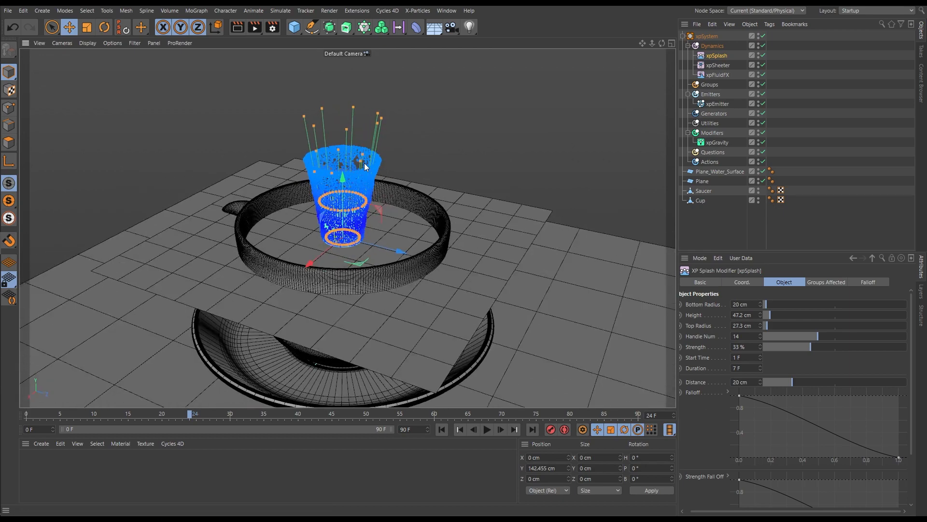
alt+drag(363, 170, 482, 160)
click(442, 429)
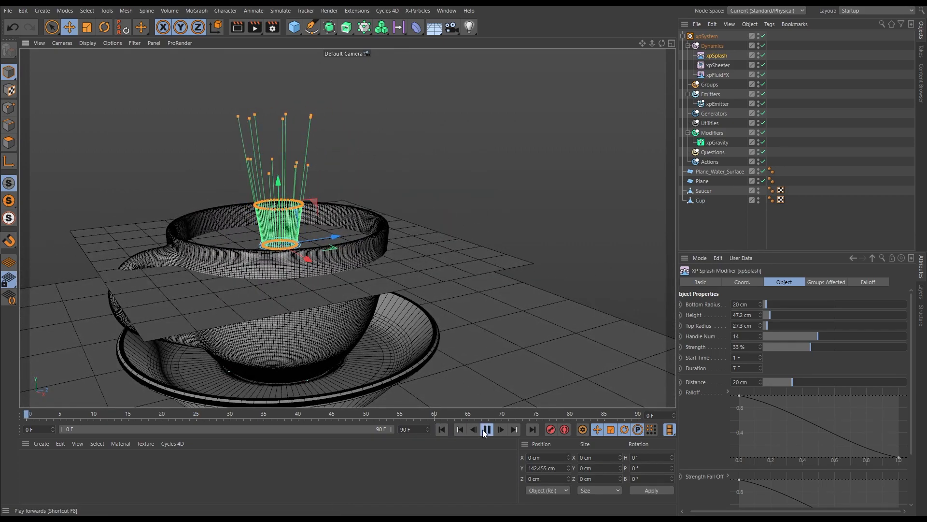
click(486, 430)
click(486, 430)
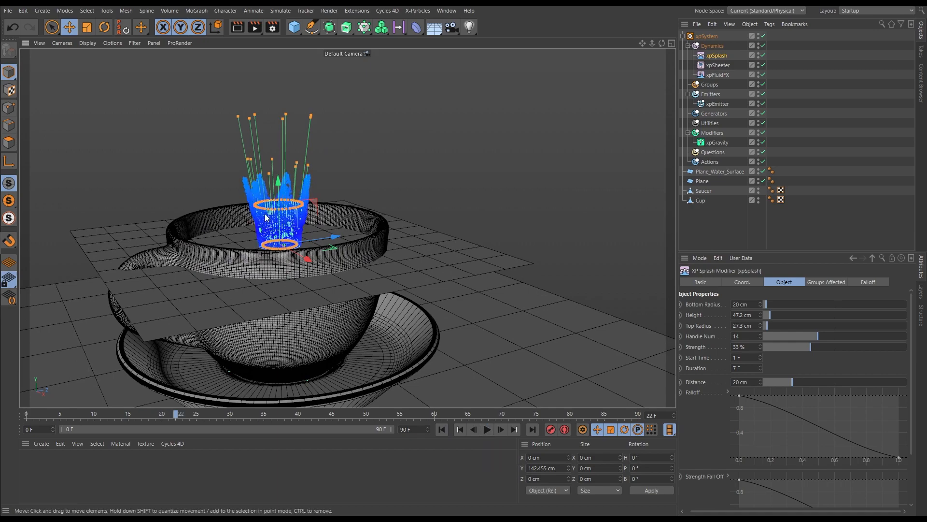
- Vary the heights of the taller xpSplash handles around the rim and replay the simulation from the first frame
alt+drag(321, 327, 205, 199)
alt+right_drag(292, 206, 339, 202)
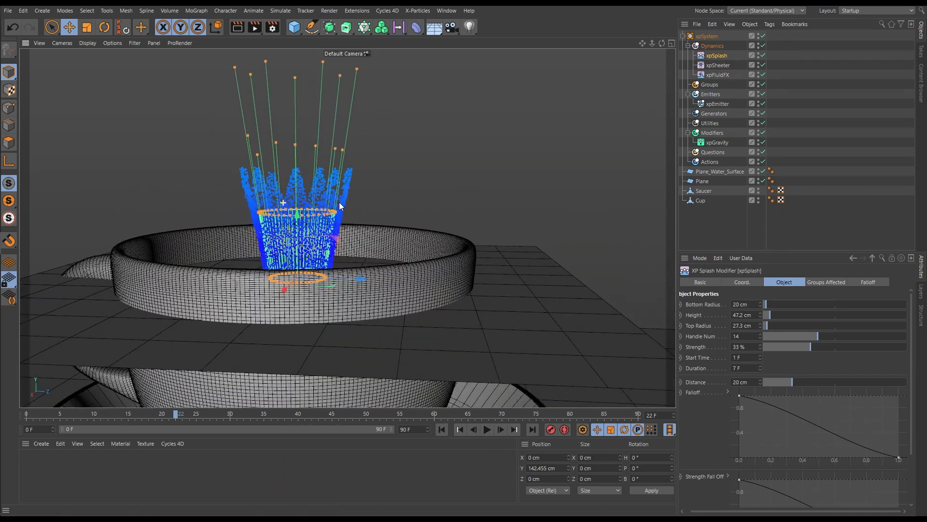
alt+middle_drag(310, 197, 317, 217)
alt+drag(318, 217, 307, 110)
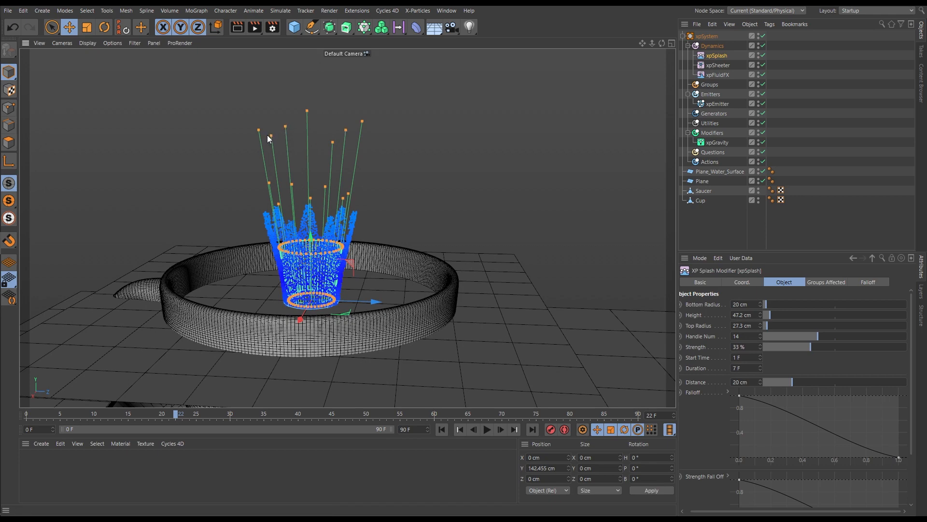
alt+drag(290, 167, 323, 206)
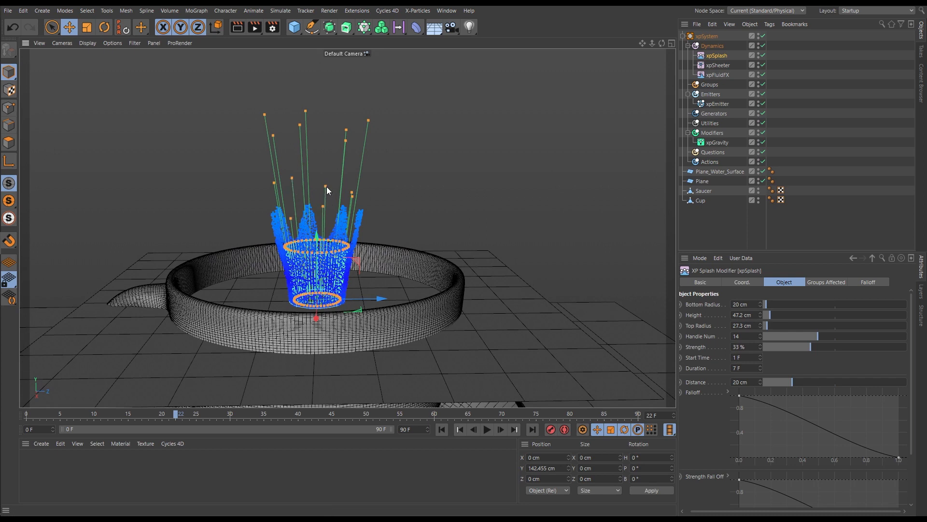
click(442, 429)
click(487, 429)
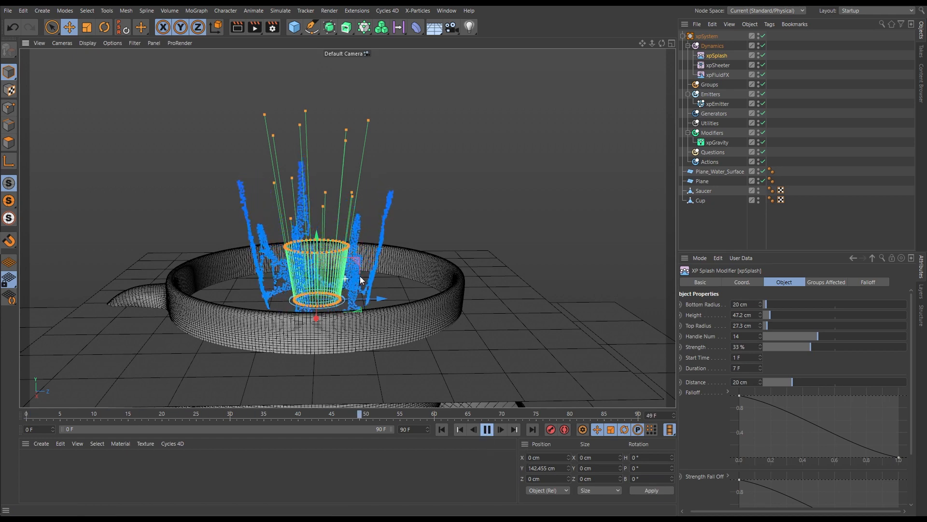
alt+drag(360, 280, 372, 276)
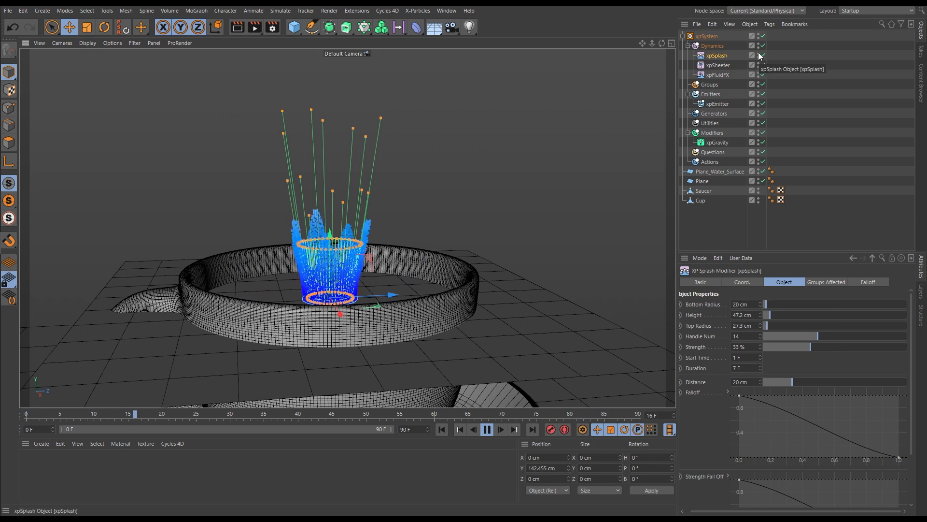
- Hide the xpSplash's guides in the viewport, deselect everything and watch the simulation from the start
click(716, 215)
click(443, 429)
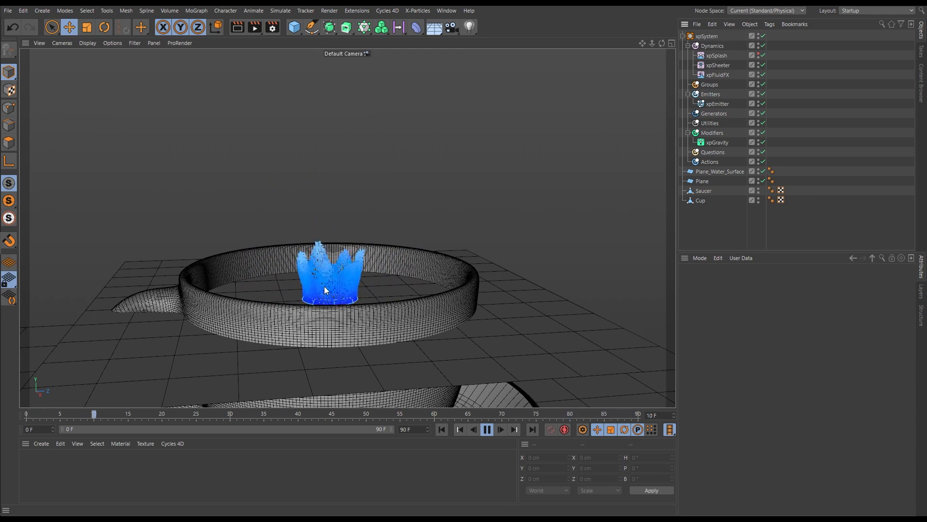
alt+drag(320, 257, 321, 259)
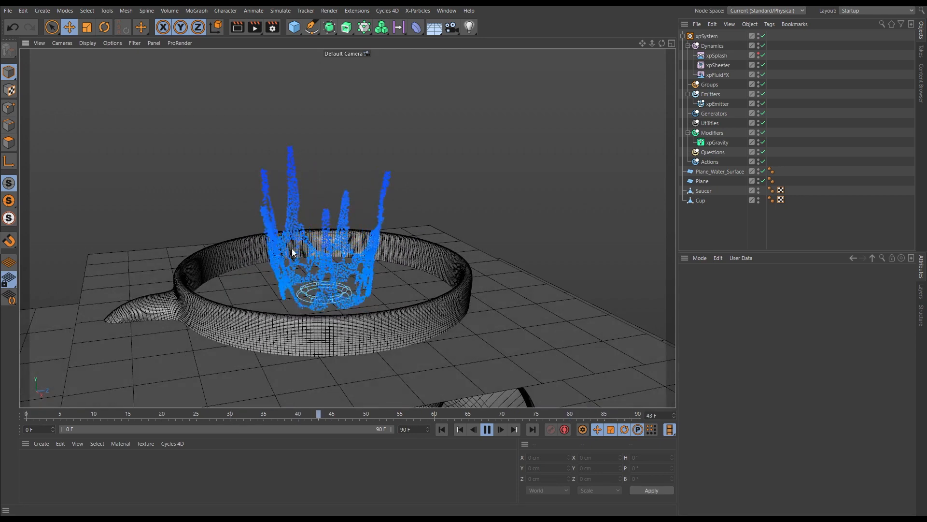
- Raise the xpSheeter's Max Density to 83 % and replay the simulation from the start, pausing at frame 41
click(724, 66)
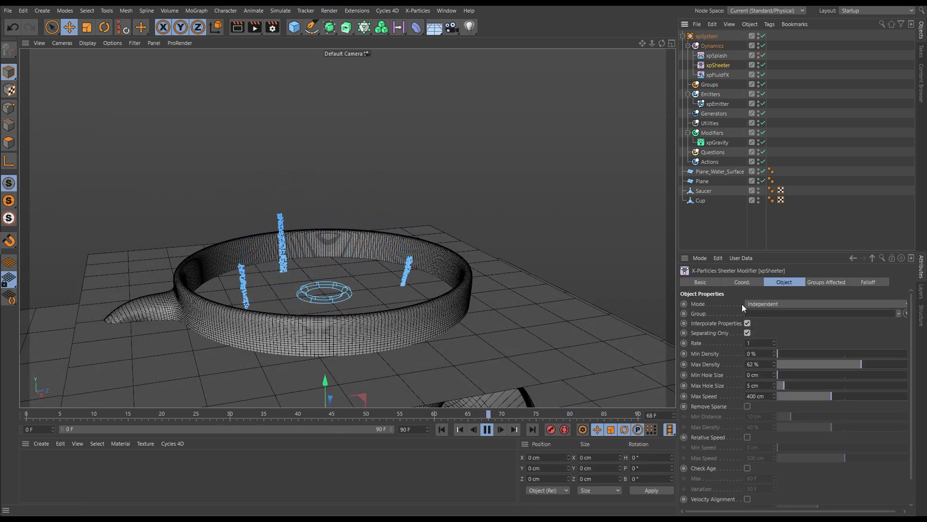
drag(864, 364, 874, 364)
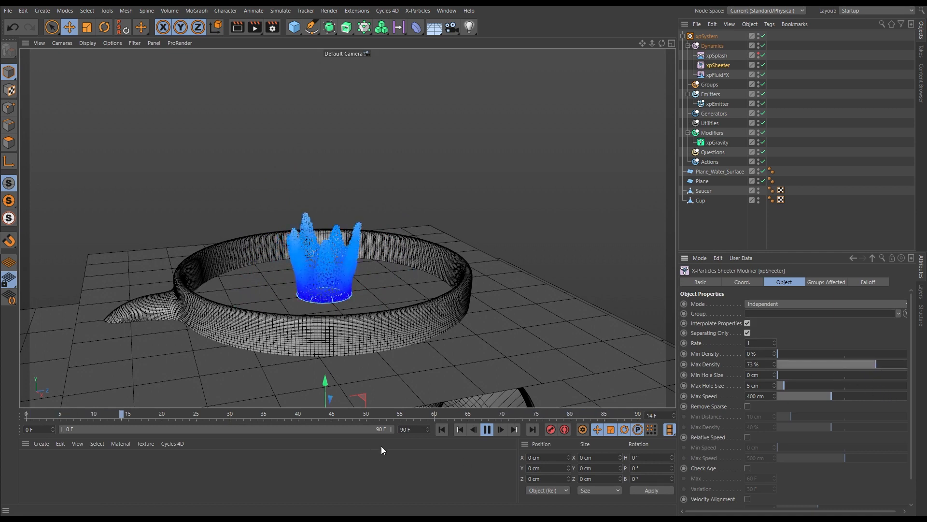
drag(876, 365, 889, 365)
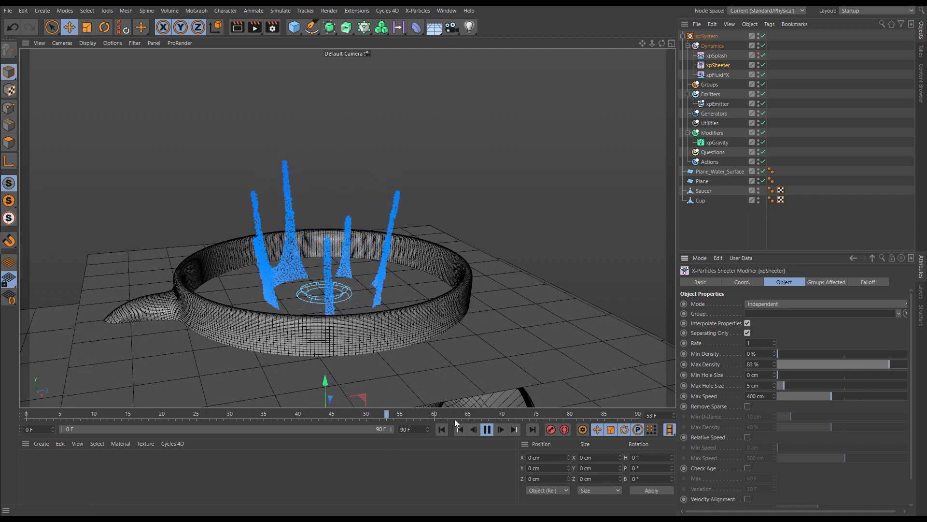
click(442, 429)
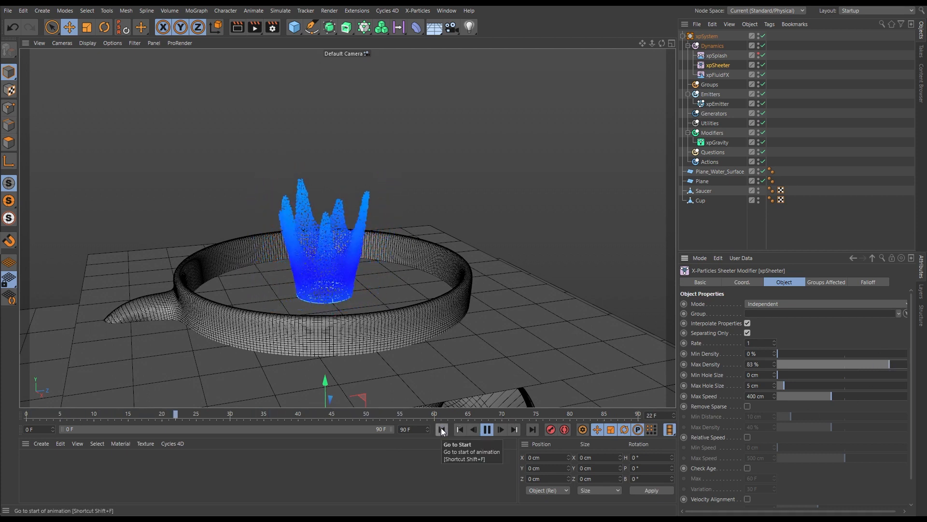
click(486, 430)
alt+drag(343, 286, 363, 258)
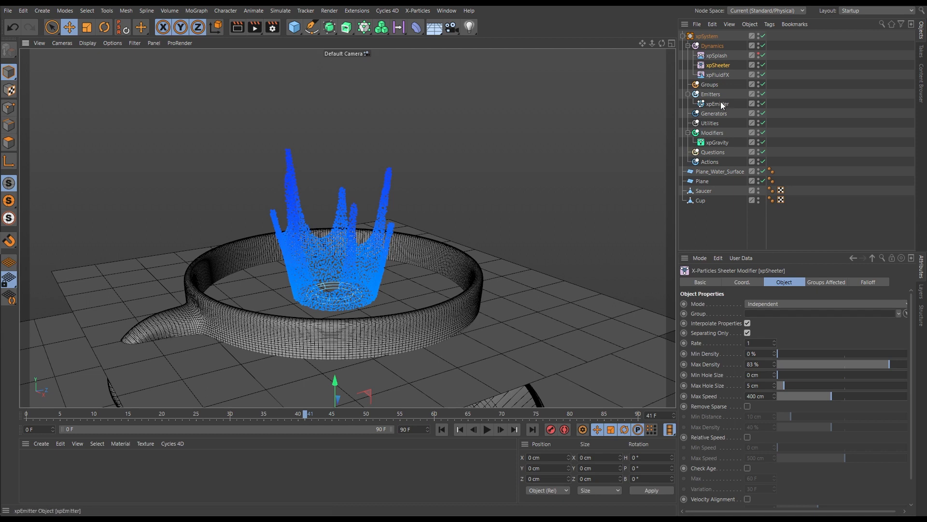
- Set the Surface Tension in the xpEmitter's extended fluid data to 30
click(718, 74)
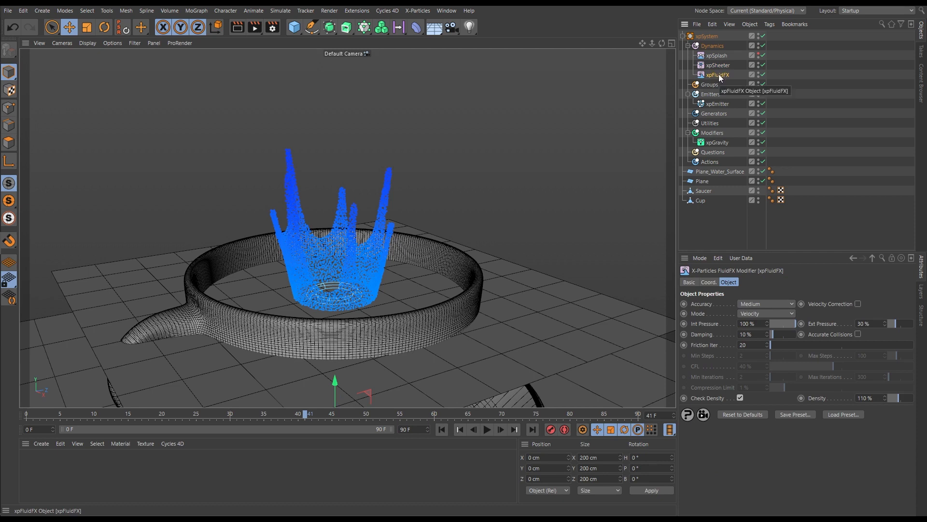
click(722, 104)
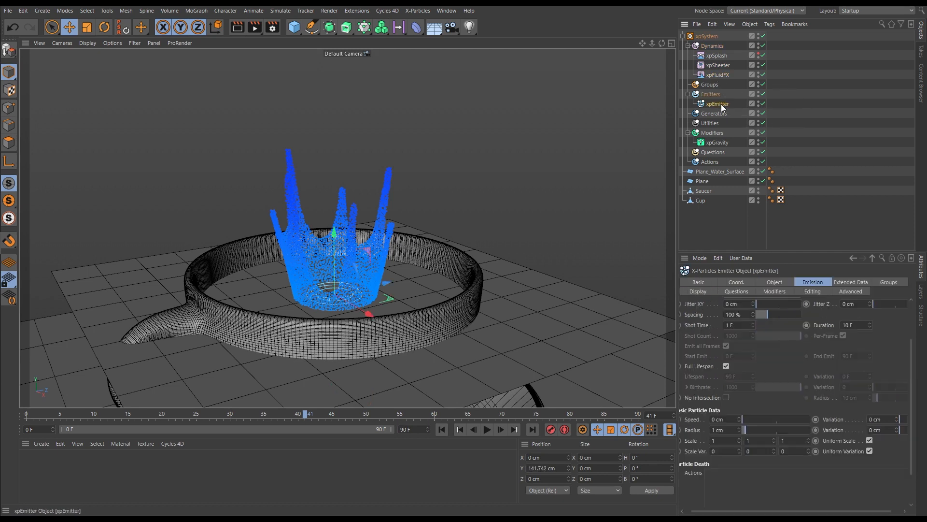
click(844, 282)
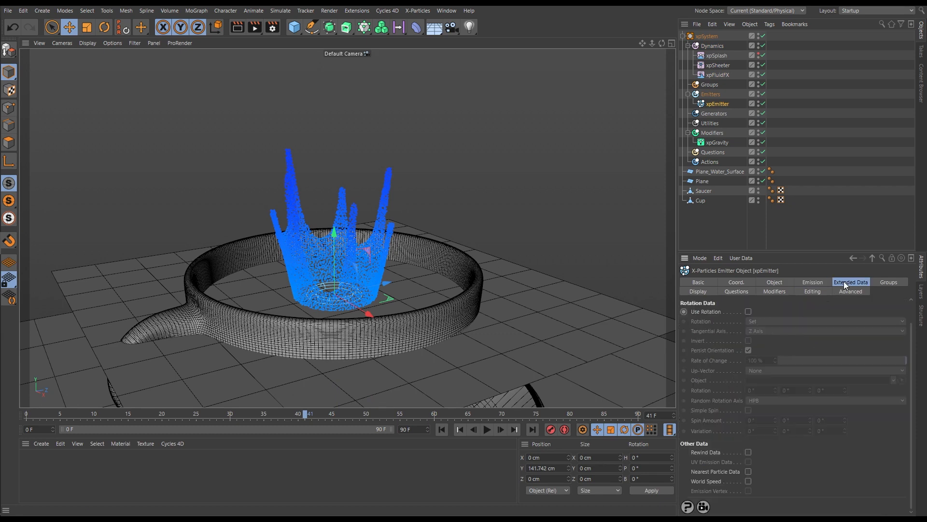
scroll(913, 356, up, 1)
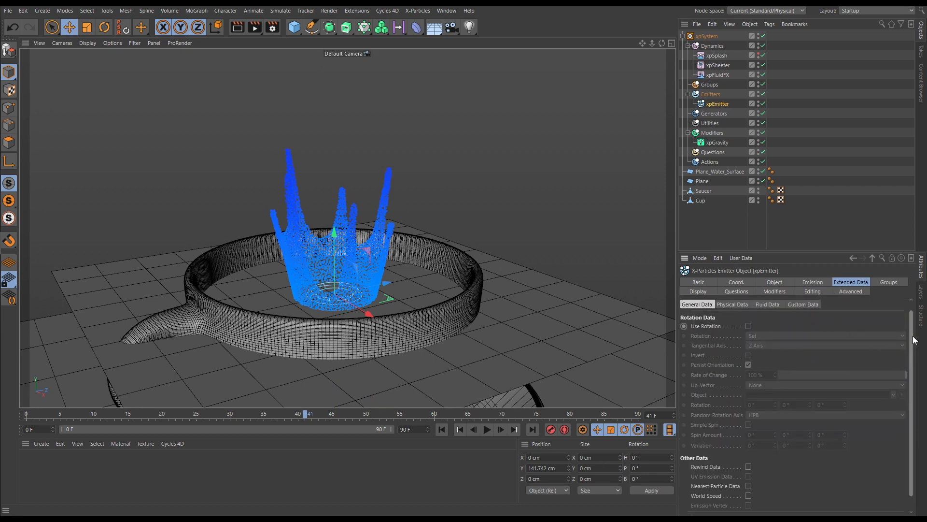
click(766, 313)
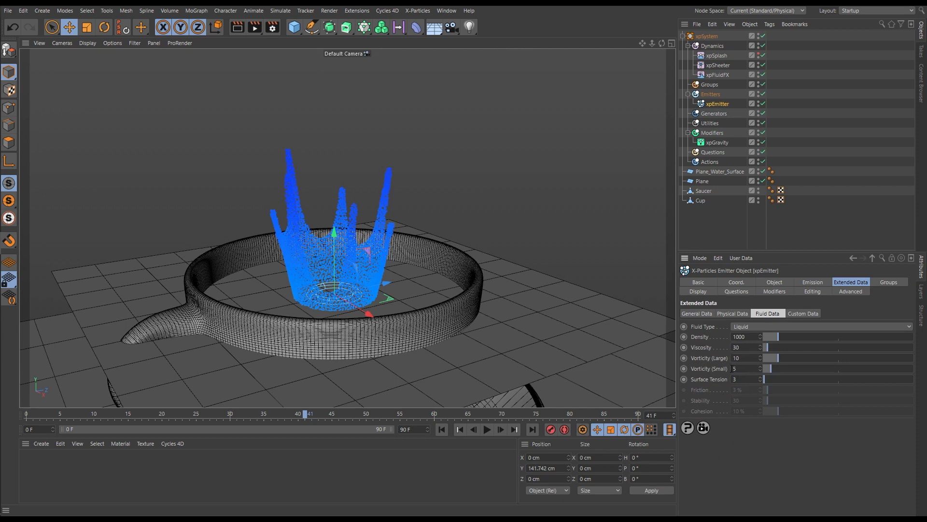
double_click(726, 378)
text(30)
key(Return)
- Replay the simulation from the start, pausing at frames 28, 58 and 31, and examine the splash from the side and above
click(442, 430)
click(486, 429)
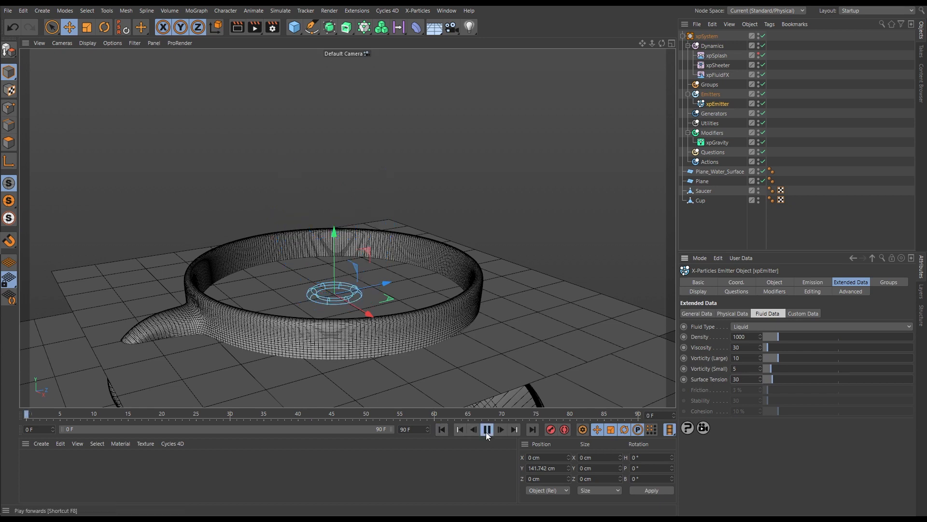
click(486, 429)
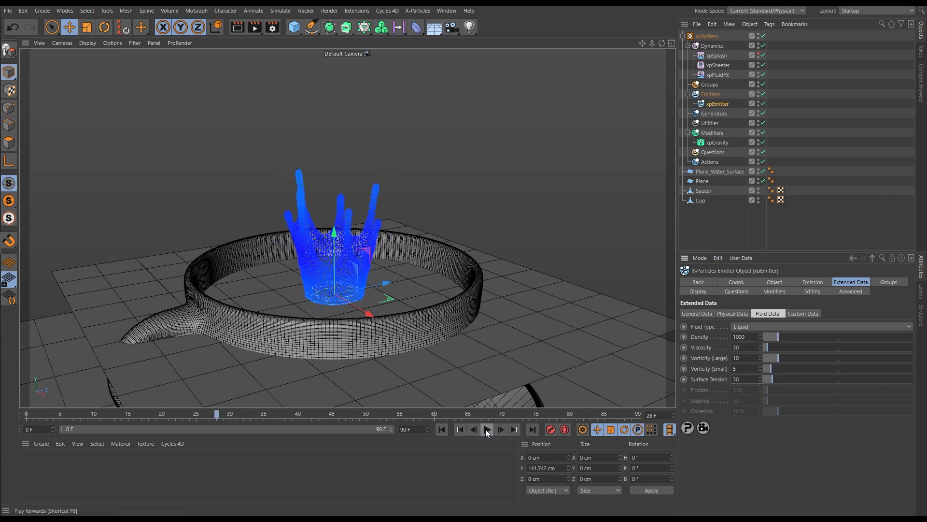
click(486, 430)
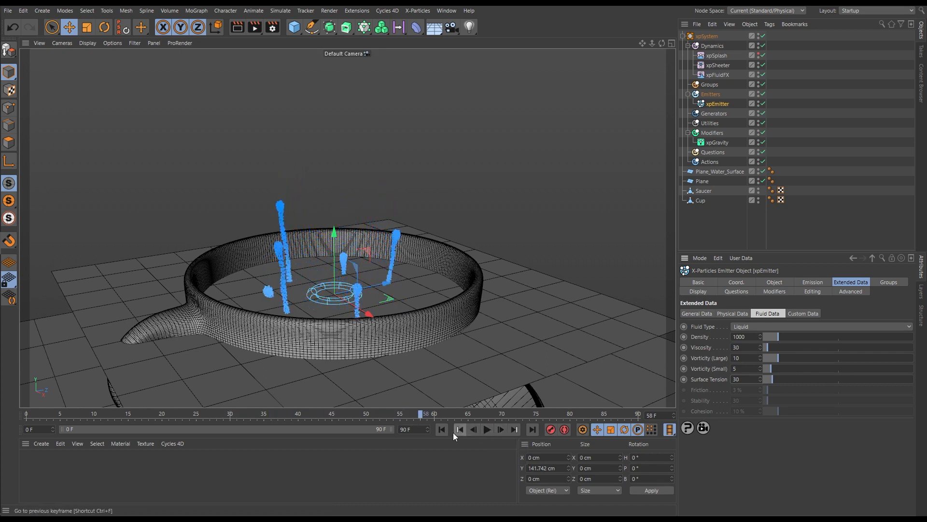
click(459, 433)
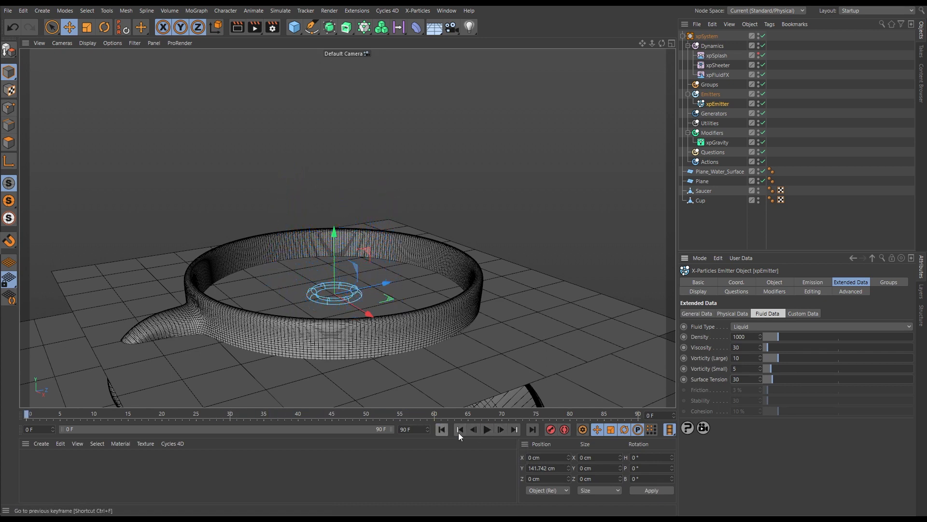
click(486, 430)
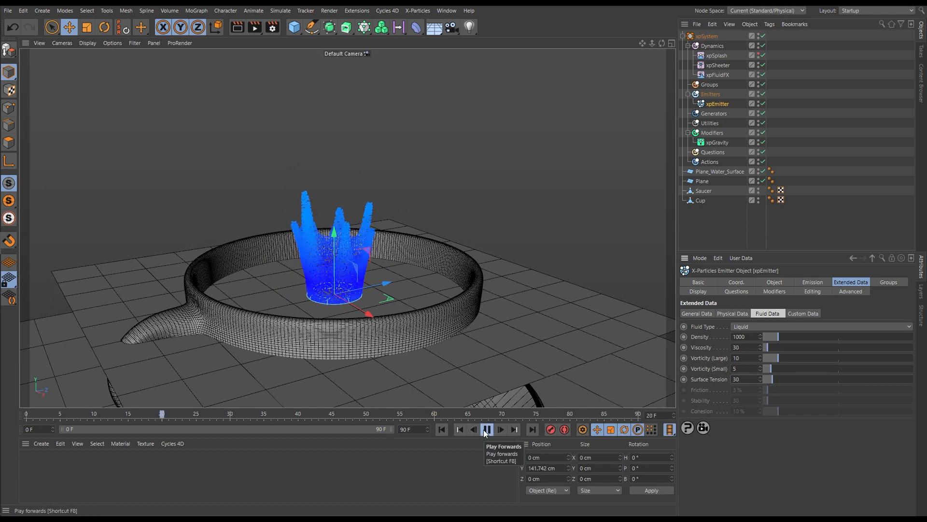
click(486, 429)
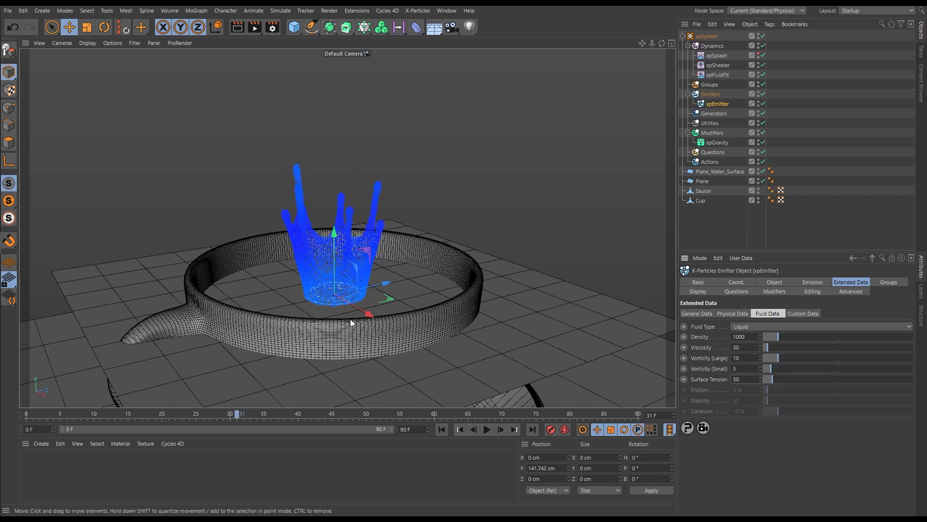
alt+drag(350, 323, 353, 303)
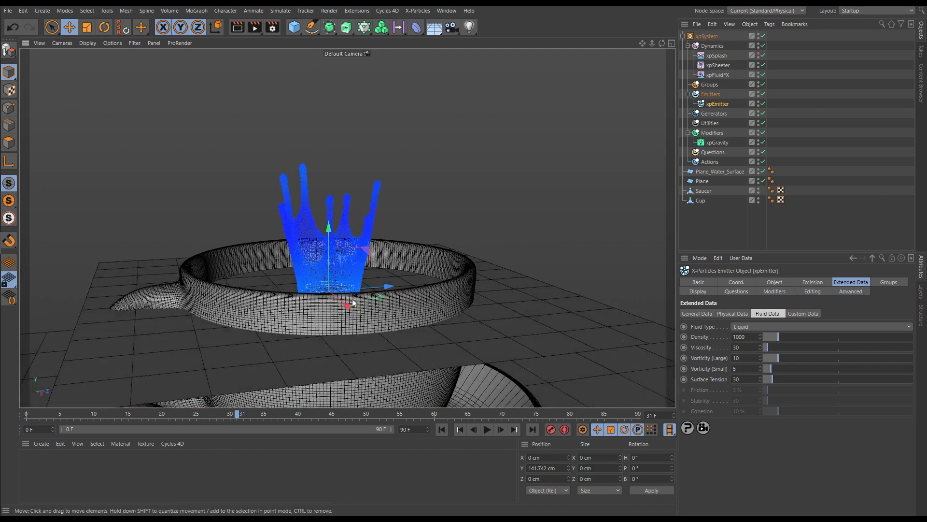
alt+drag(329, 274, 322, 368)
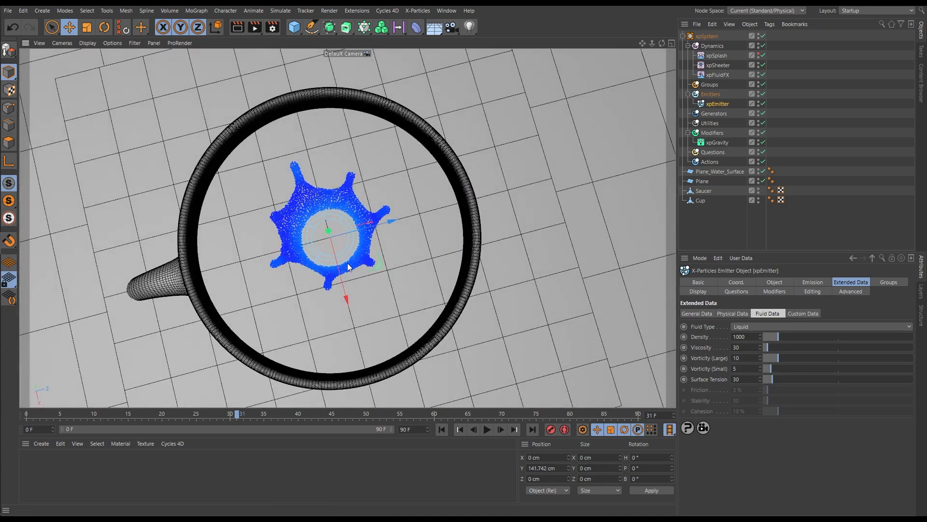
alt+drag(310, 202, 485, 152)
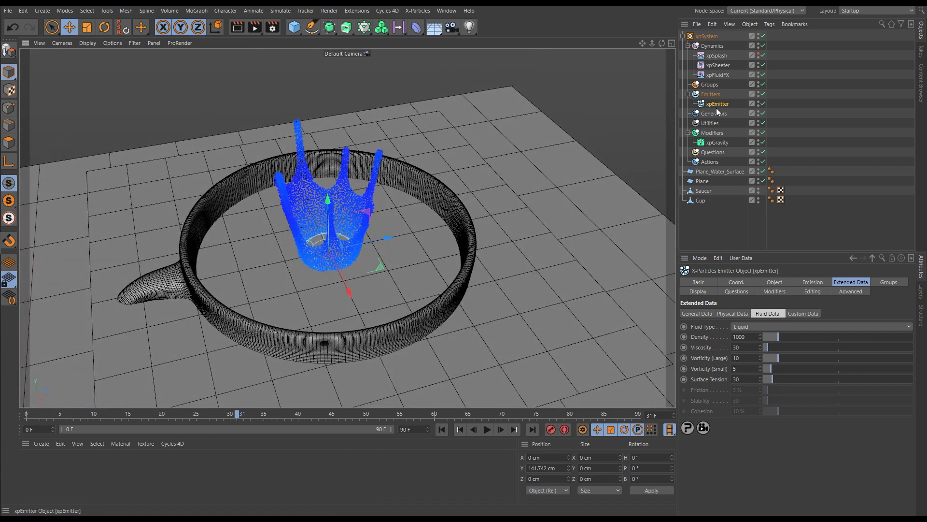
- Select the xpSplash and show its guides and handles in the viewport again, close up around the splash rim
click(717, 56)
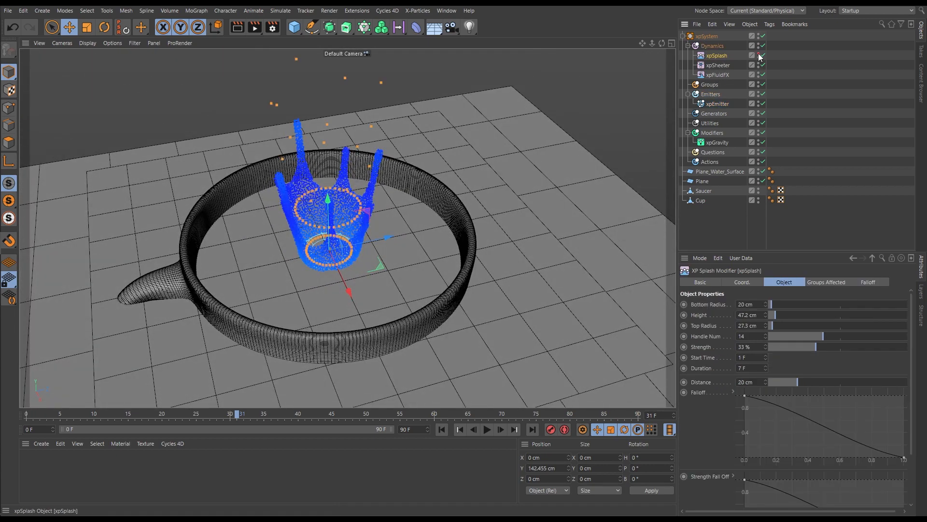
click(759, 54)
scroll(332, 215, up, 3)
alt+drag(352, 216, 343, 247)
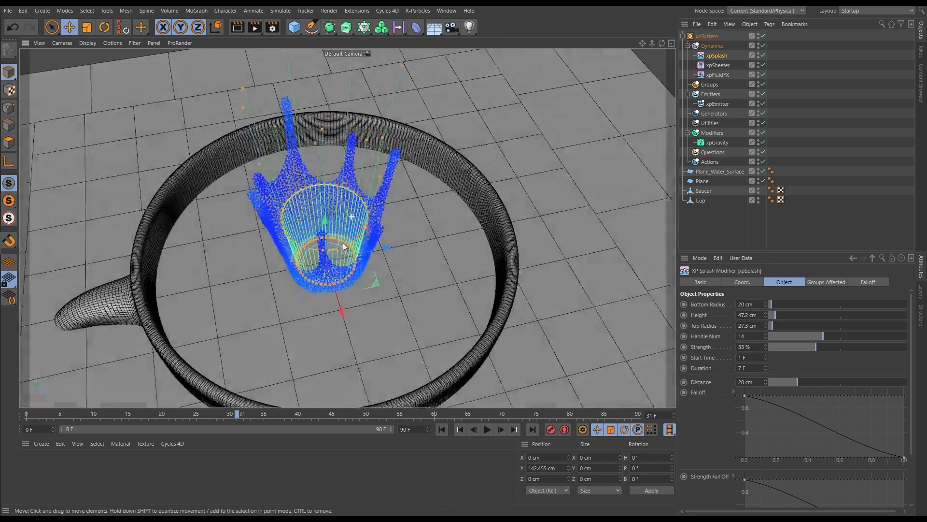
scroll(332, 203, up, 6)
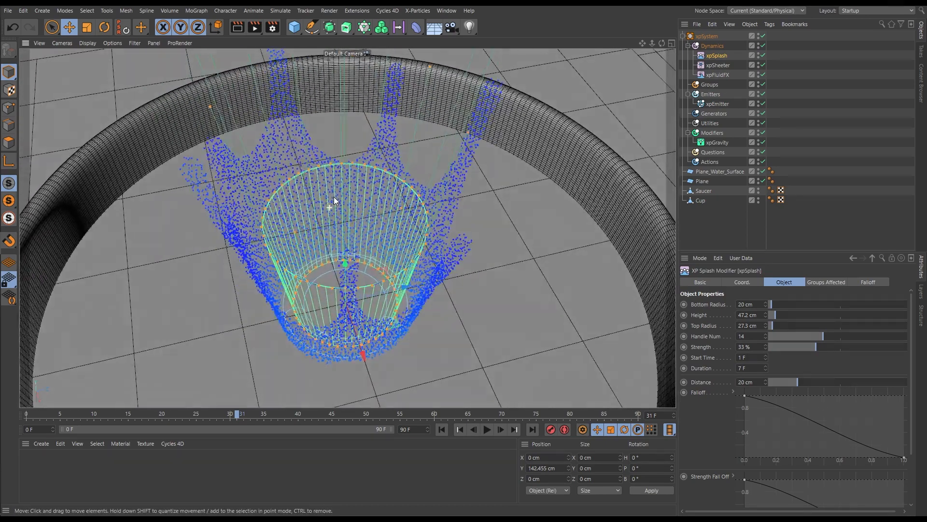
- Try lowering the rear handle on the xpSplash's top rim, replay the simulation to frame 22, and undo the handle move
alt+drag(334, 197, 338, 173)
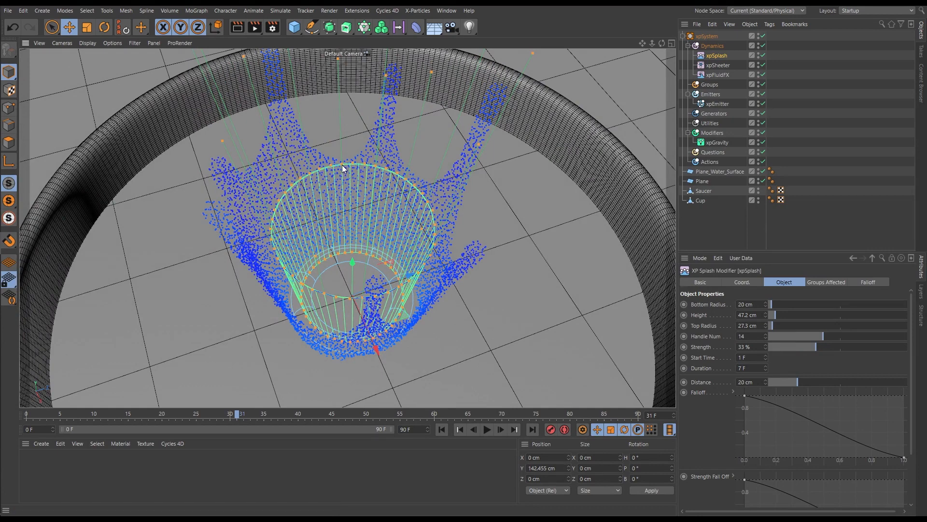
drag(343, 165, 355, 218)
scroll(453, 325, down, 5)
click(460, 433)
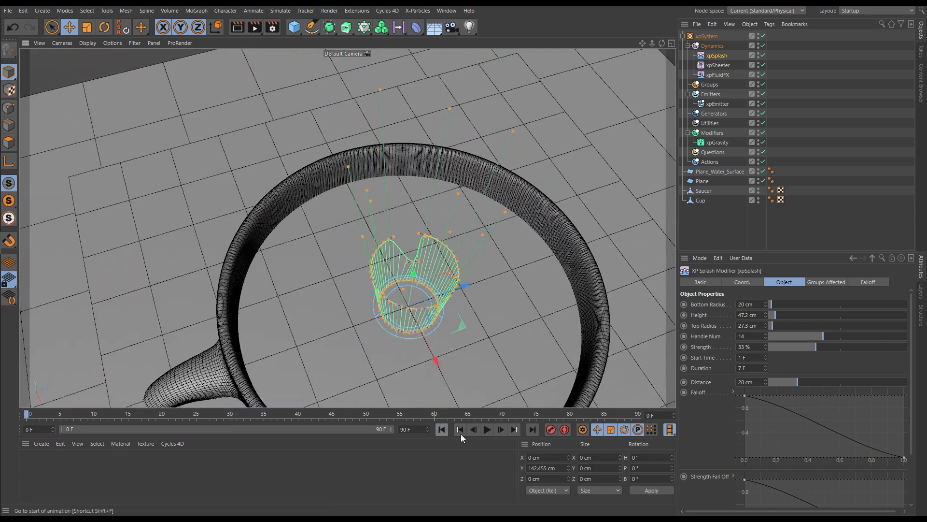
click(487, 430)
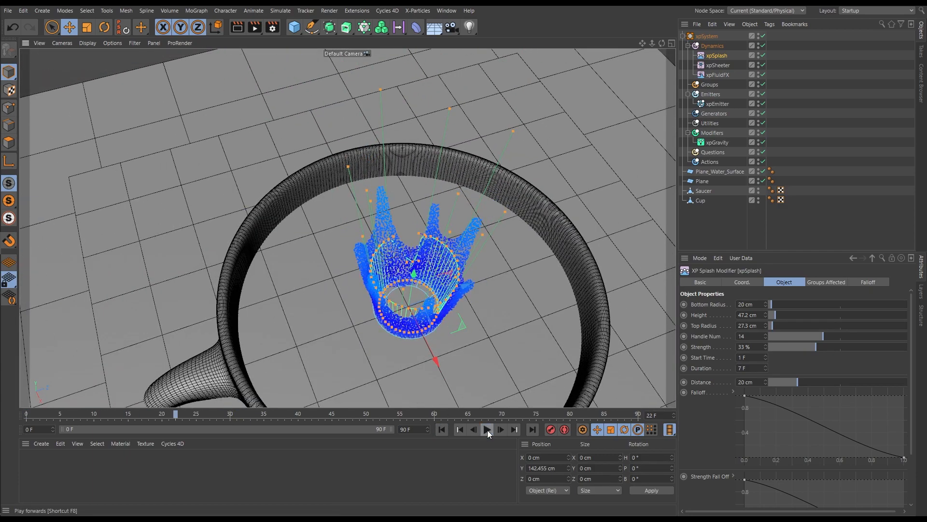
mouse_move(418, 269)
alt+mouse_down()
mouse_move(412, 352)
mouse_move(471, 311)
mouse_move(405, 263)
alt+mouse_up()
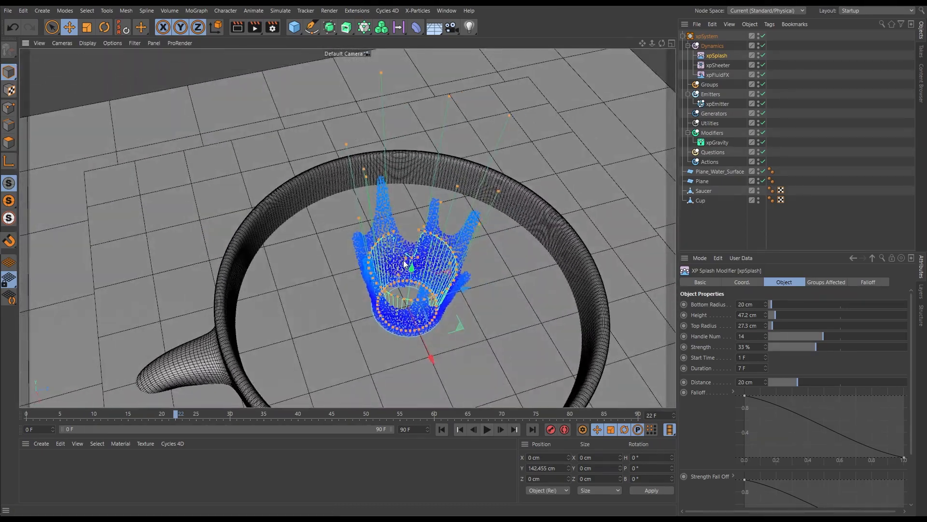
alt+right_drag(403, 260, 423, 259)
click(443, 430)
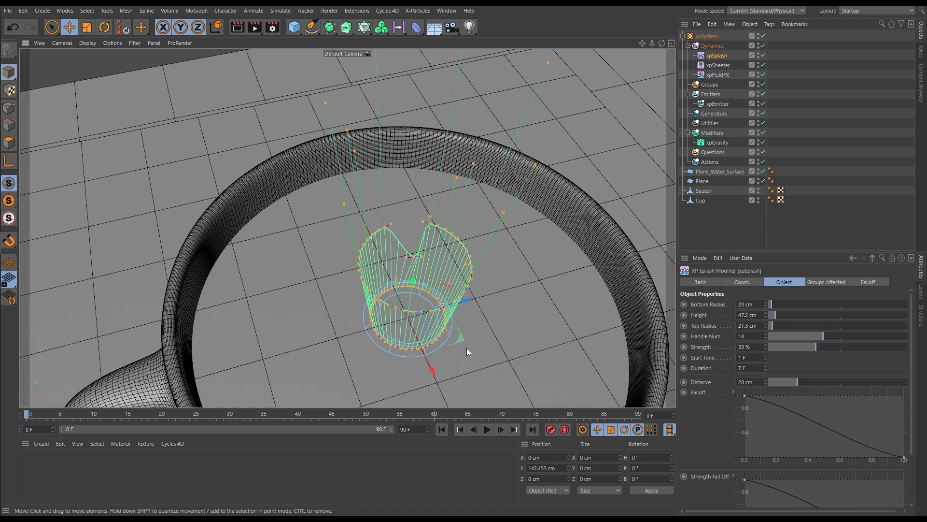
key(ctrl+z)
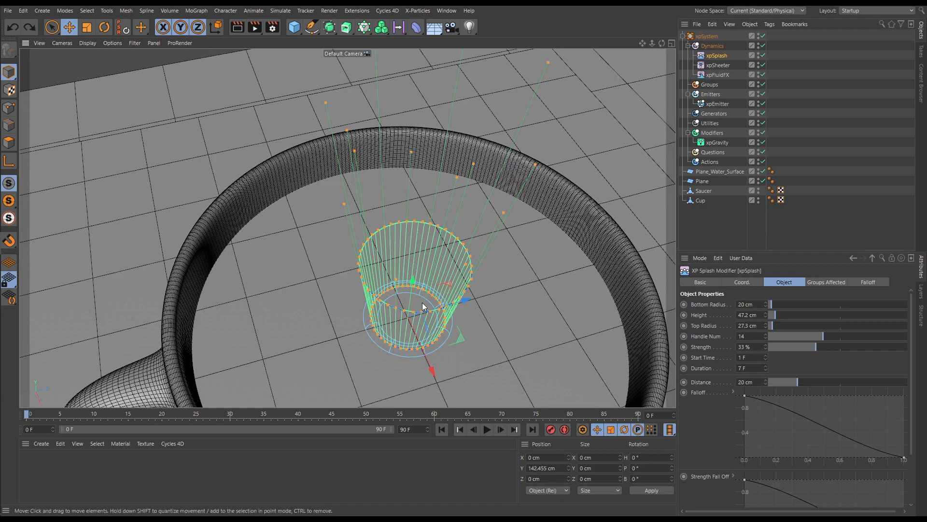
- Replay the simulation from the start in a low side view of the whole cup rim, pausing at intervals up to frame 68
alt+right_drag(459, 270, 436, 292)
alt+middle_drag(437, 293, 387, 256)
mouse_move(387, 256)
alt+mouse_down()
mouse_move(376, 216)
mouse_move(380, 243)
alt+mouse_up()
alt+right_drag(380, 244, 372, 256)
alt+drag(372, 256, 375, 241)
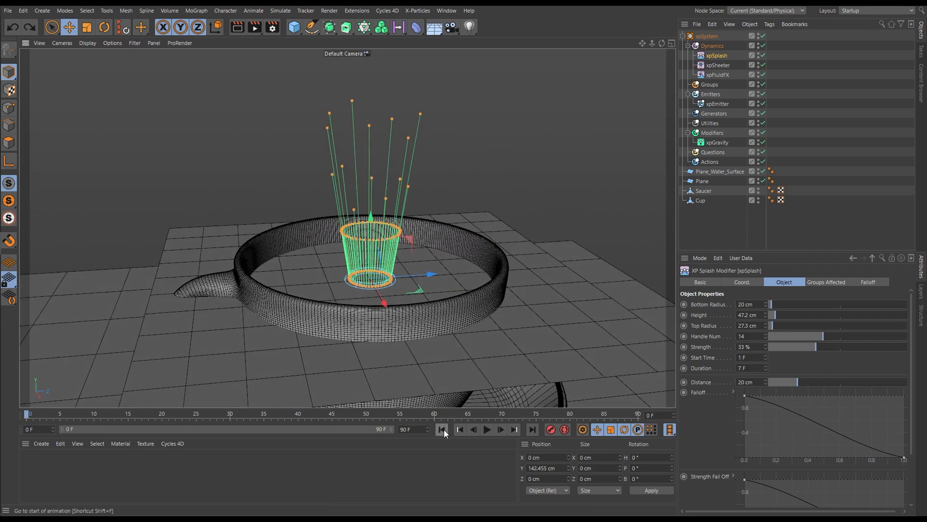
click(487, 430)
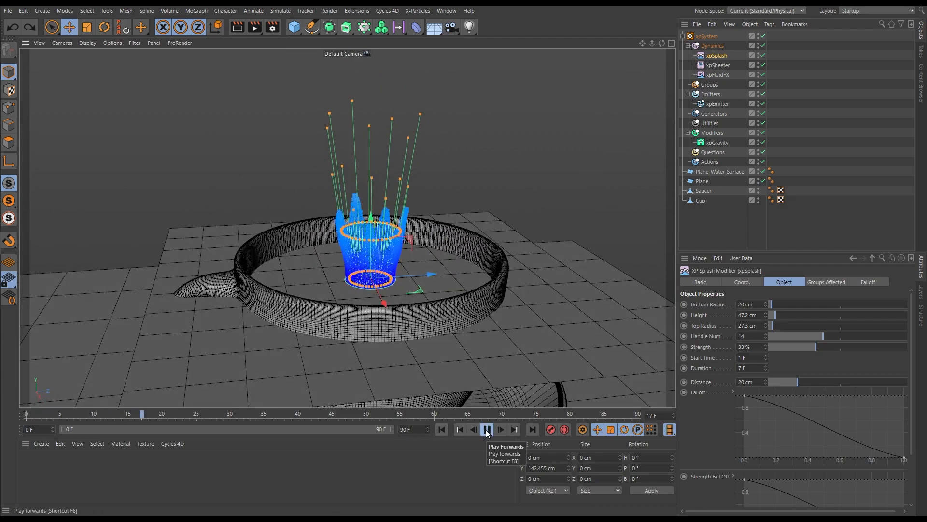
click(486, 431)
mouse_move(366, 245)
alt+mouse_down()
mouse_move(416, 224)
mouse_move(375, 223)
mouse_move(371, 233)
alt+mouse_up()
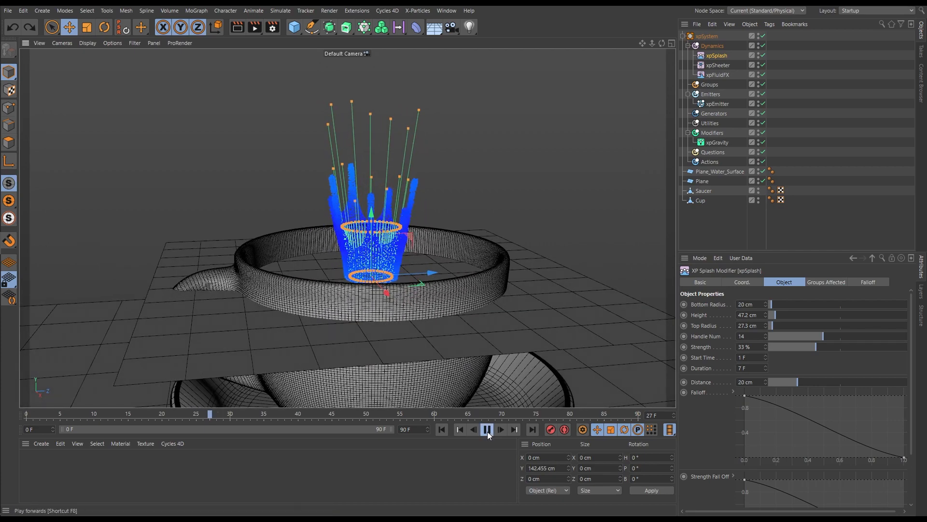
click(487, 430)
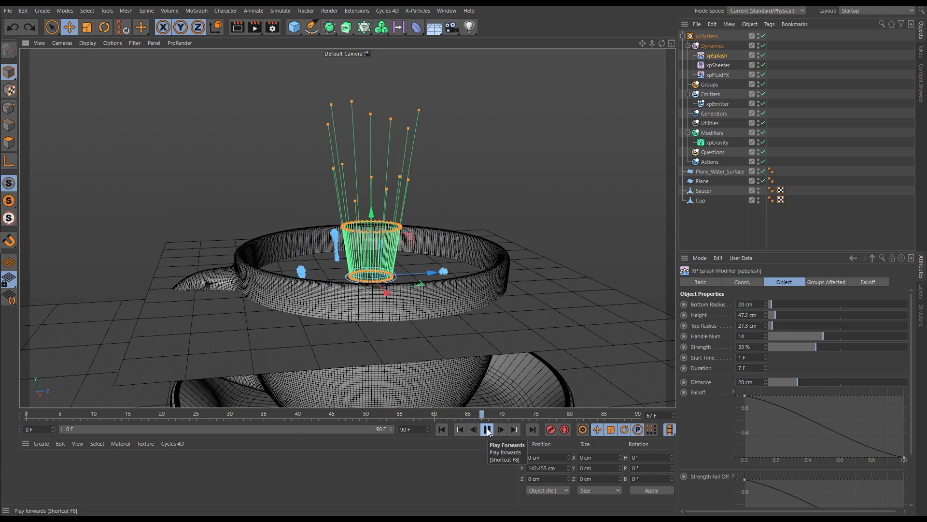
click(488, 430)
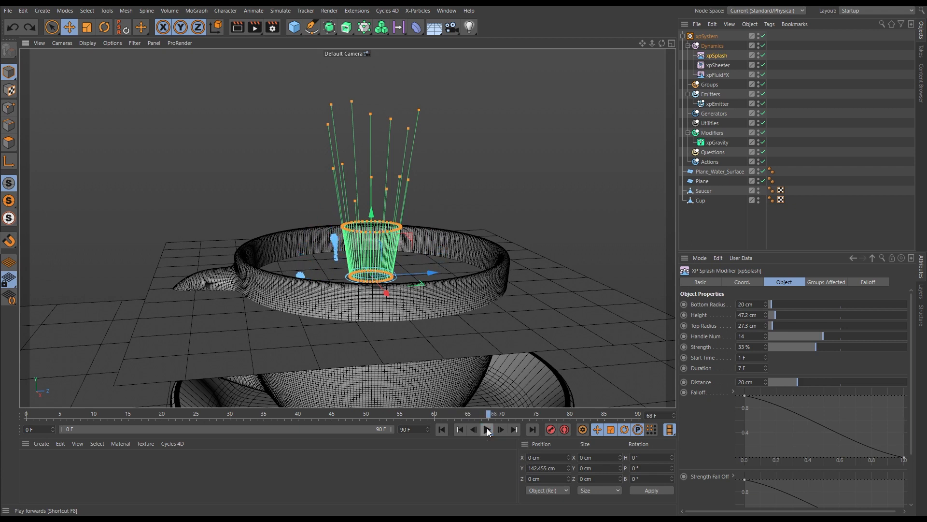
- Hide the xpSplash's guides in the viewport, deselect it, and replay the simulation from the start to frame 22
click(758, 54)
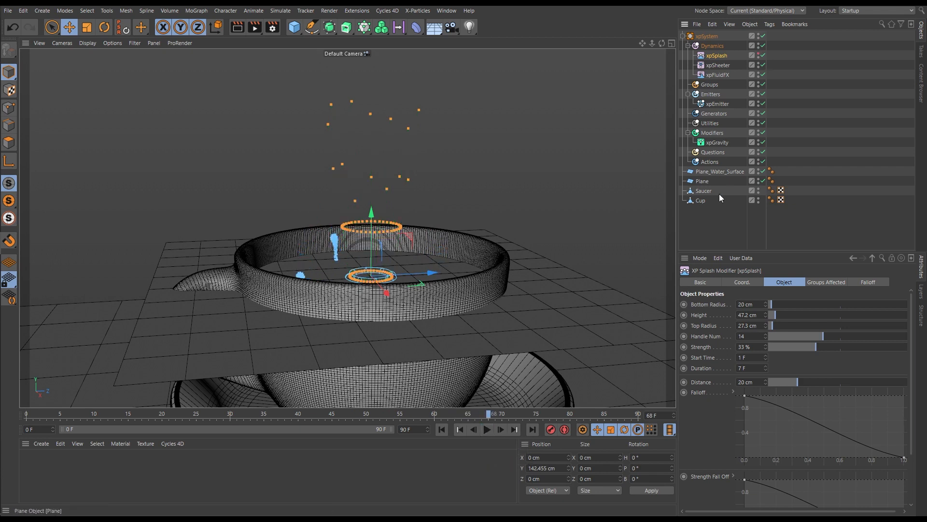
click(714, 222)
click(442, 429)
click(484, 431)
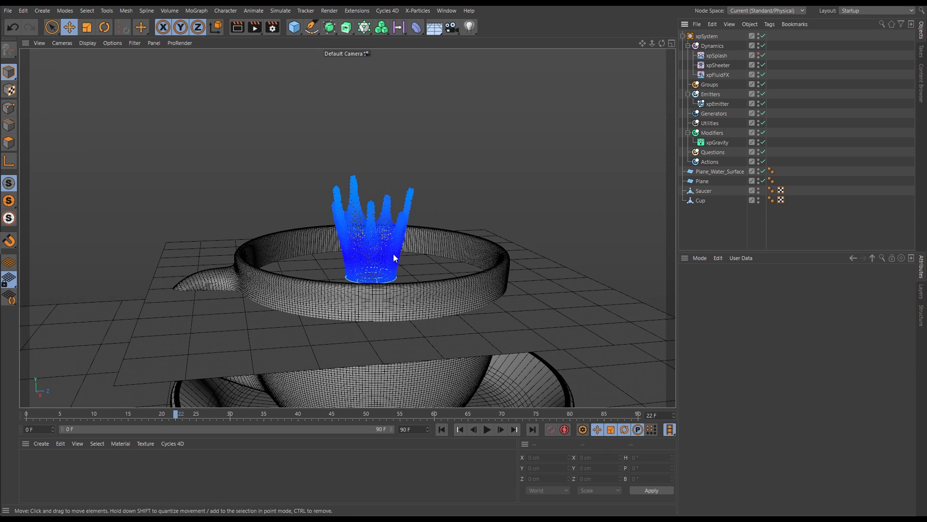
- Set the xpFluidFX Accuracy to Accurate and replay the simulation from the start, pausing at frame 29
click(715, 75)
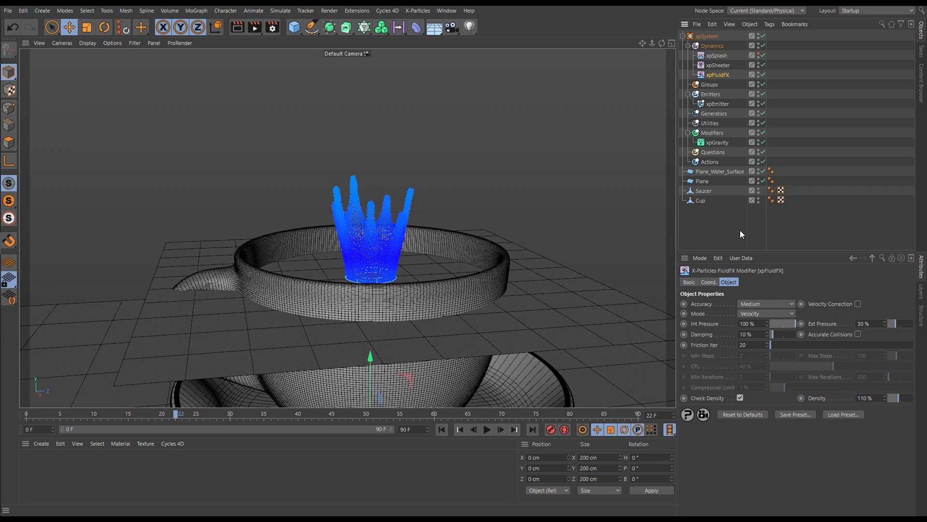
click(750, 304)
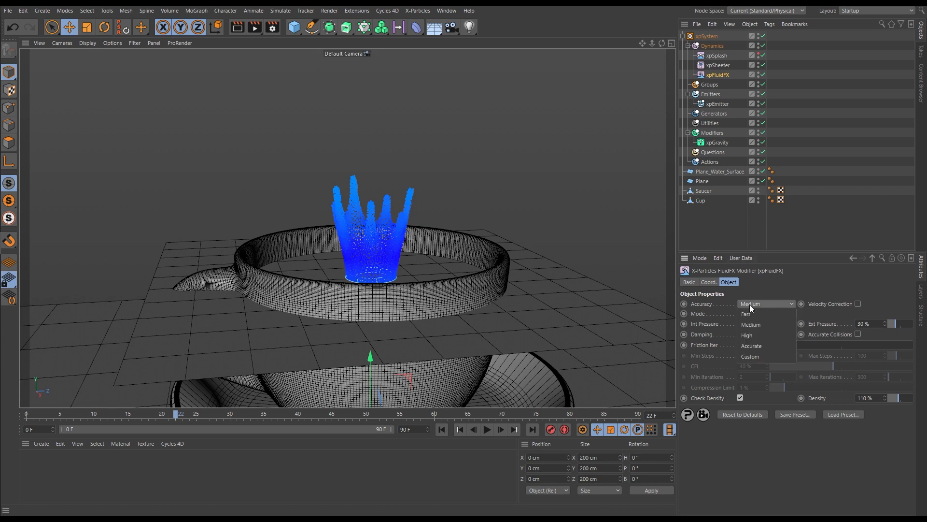
click(754, 346)
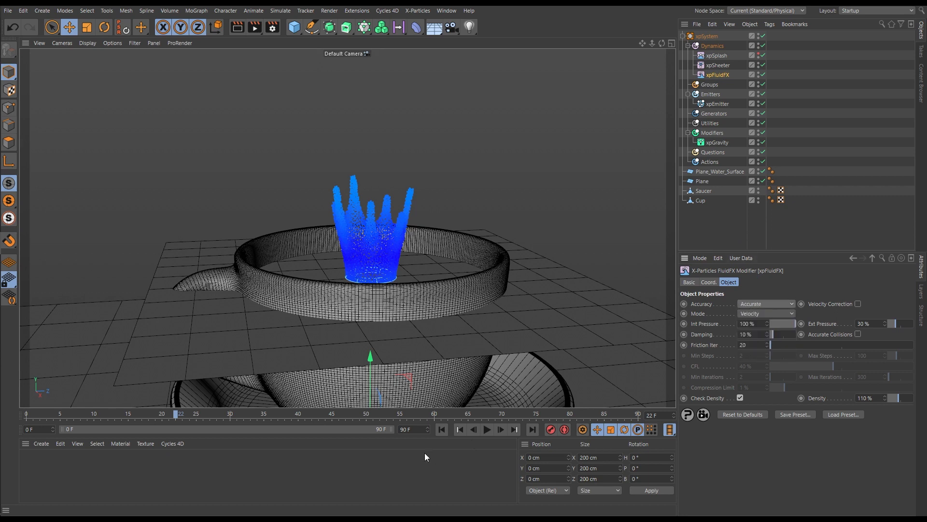
click(442, 429)
click(488, 430)
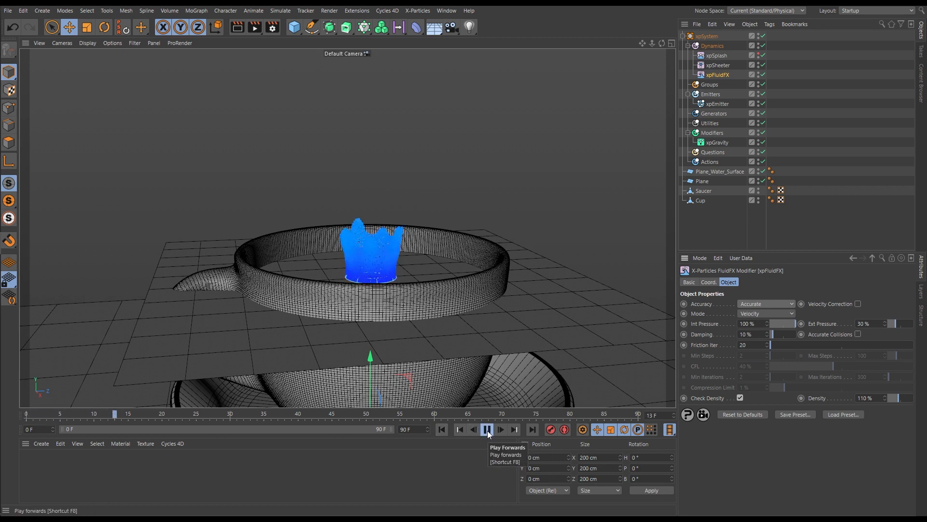
click(488, 430)
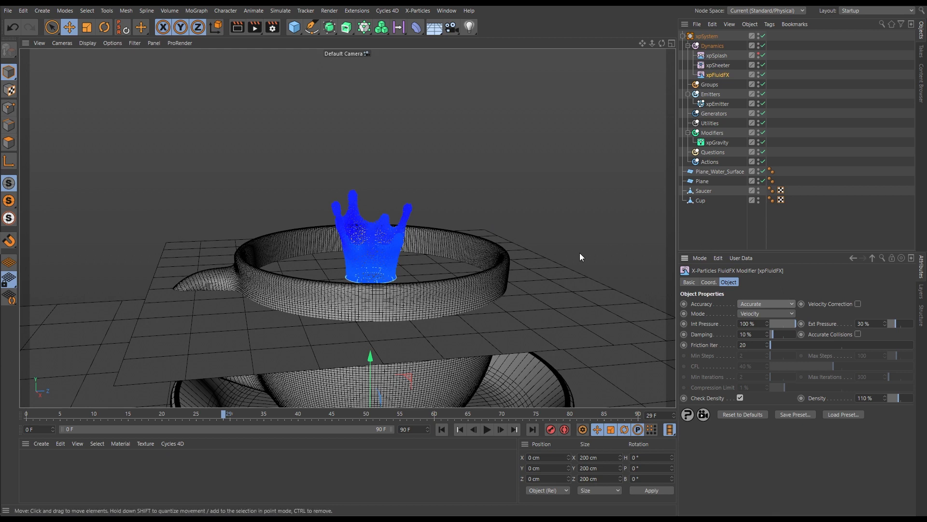
- Return the xpFluidFX Accuracy to Medium and replay the simulation from the start, pausing at frame 33
click(756, 304)
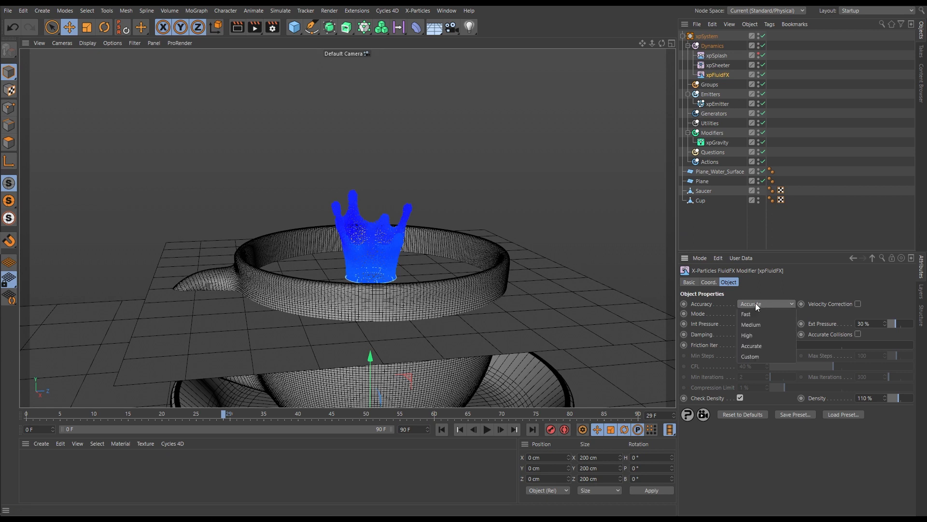
click(752, 325)
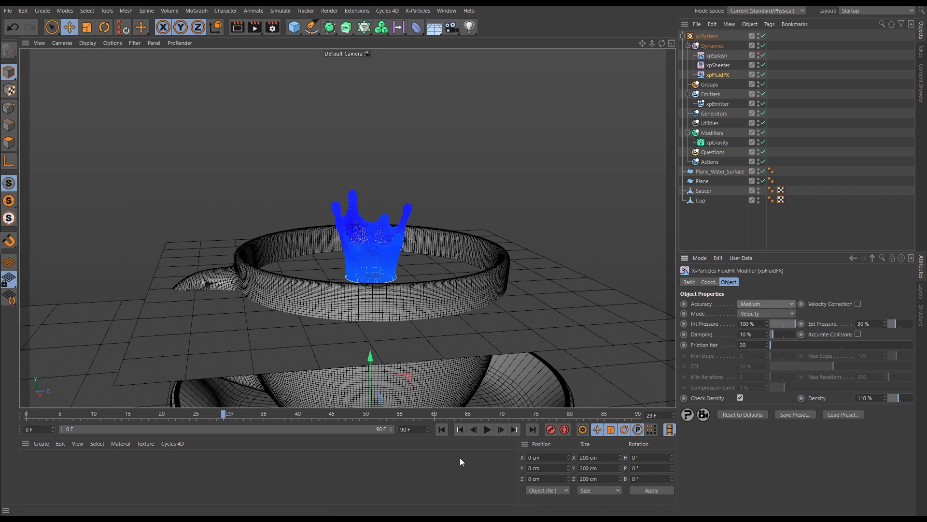
click(443, 430)
click(487, 429)
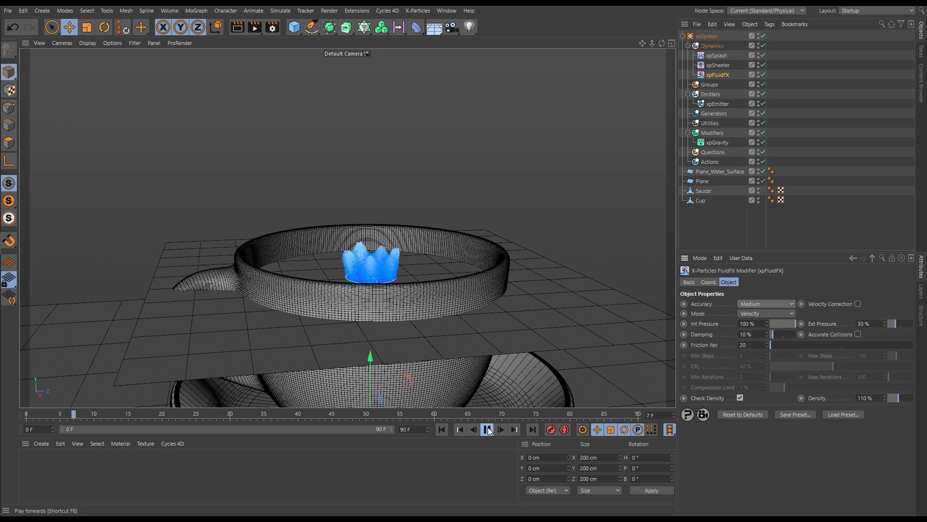
click(488, 429)
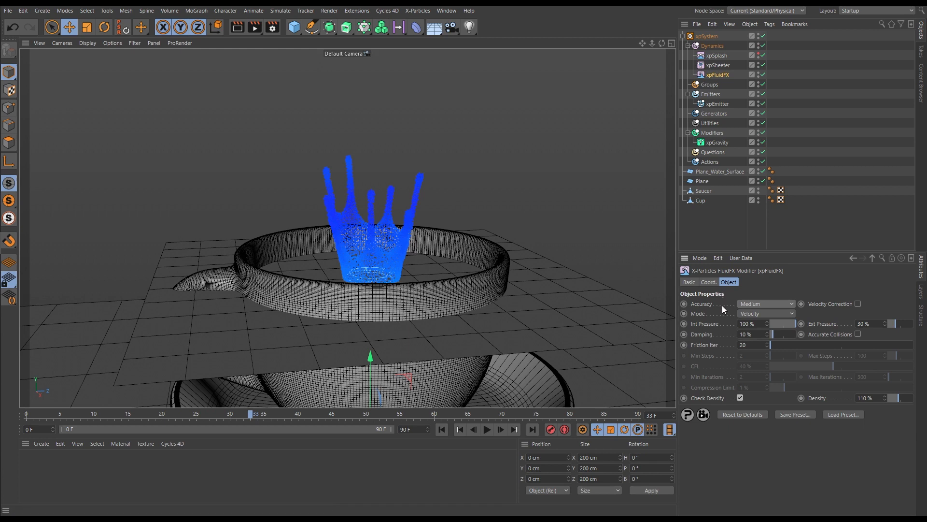
click(743, 303)
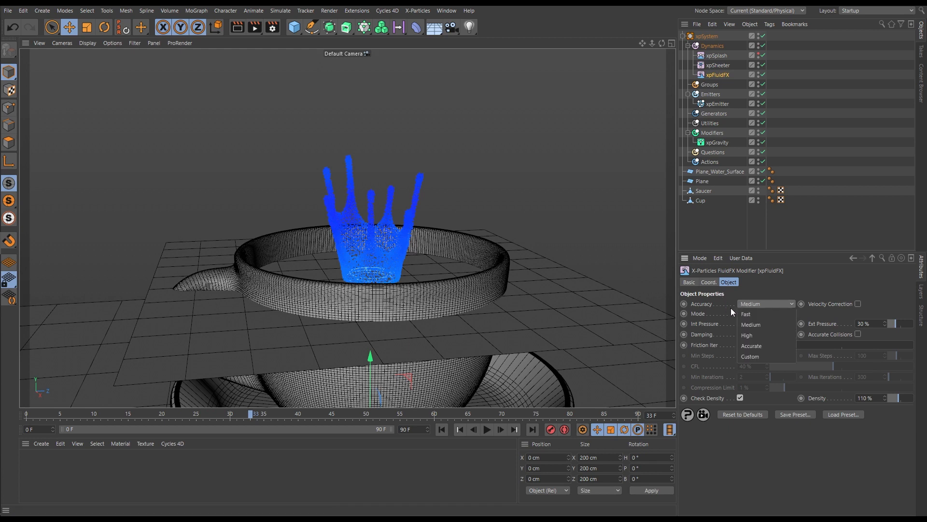
click(701, 303)
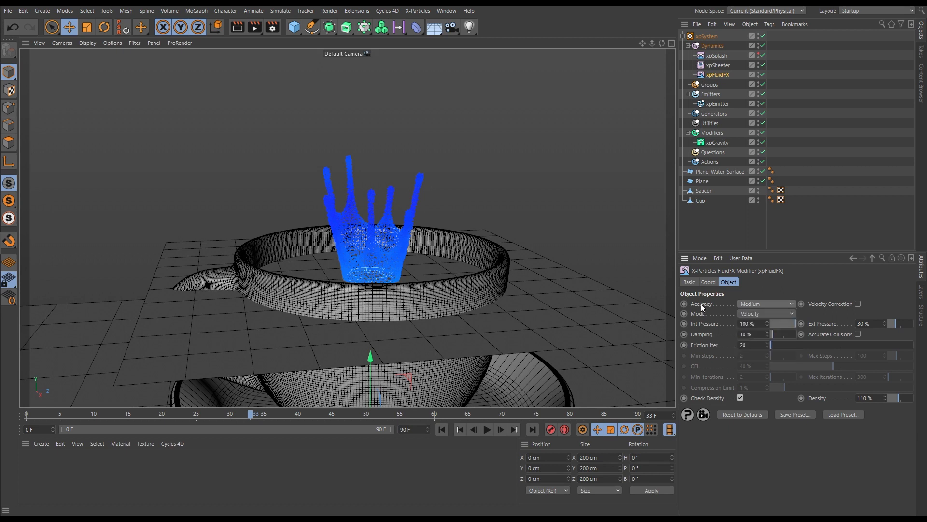
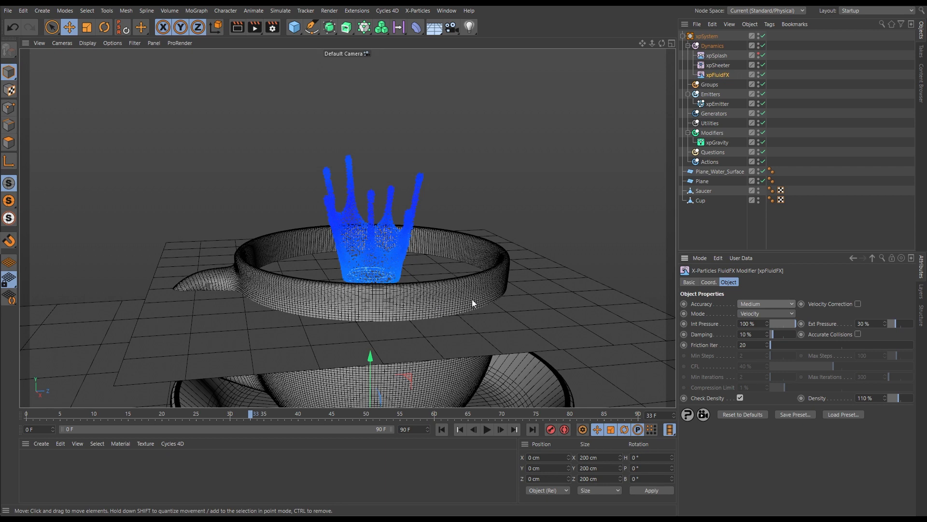
- Set the xpFluidFX Accuracy to High and return the animation to frame 0
click(749, 306)
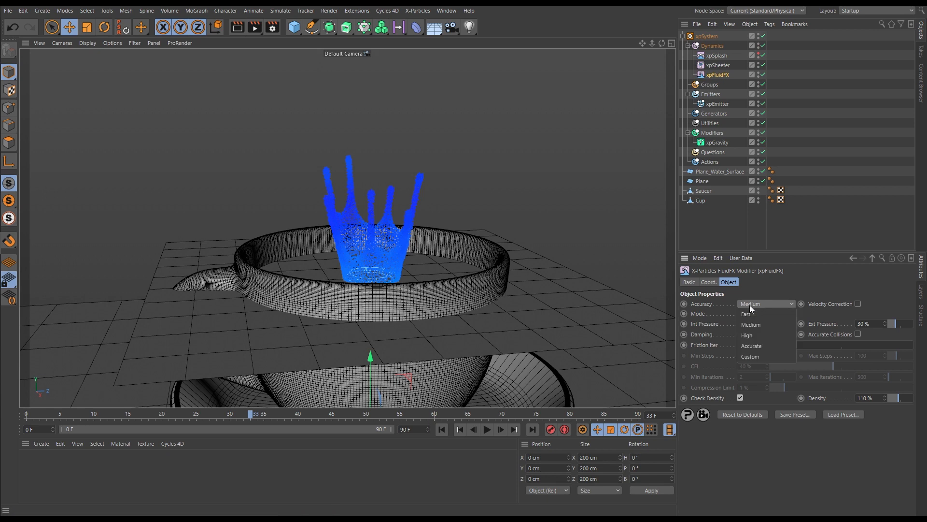
click(750, 335)
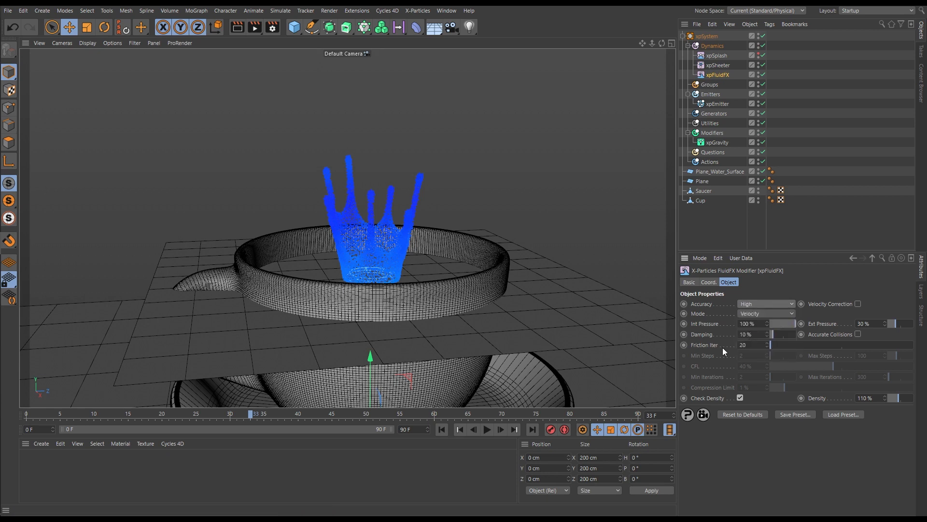
click(443, 429)
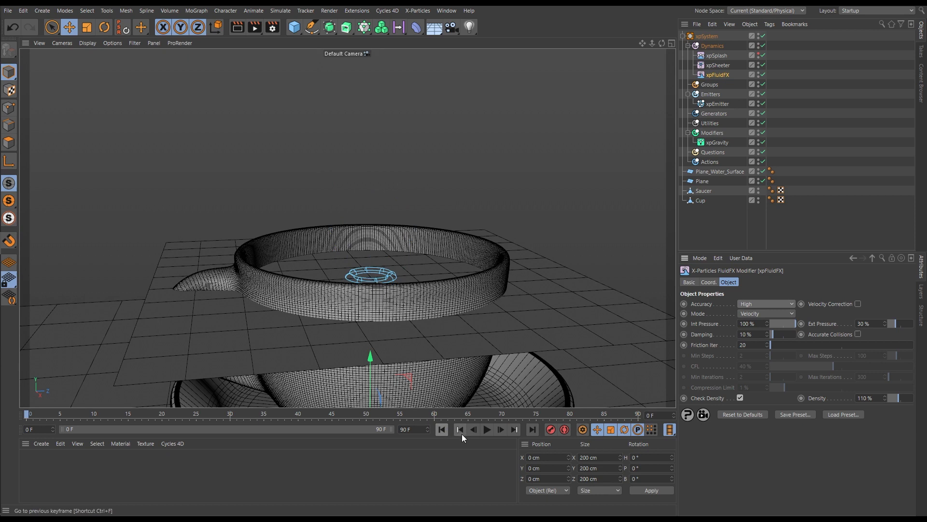
- Play back the splash simulation several times from the first frame and return the timeline to frame 0
click(488, 430)
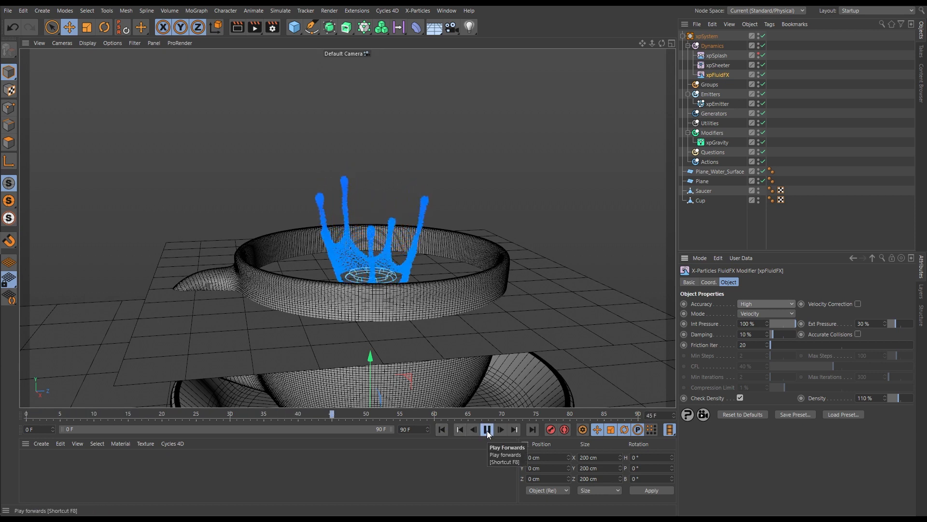
click(487, 430)
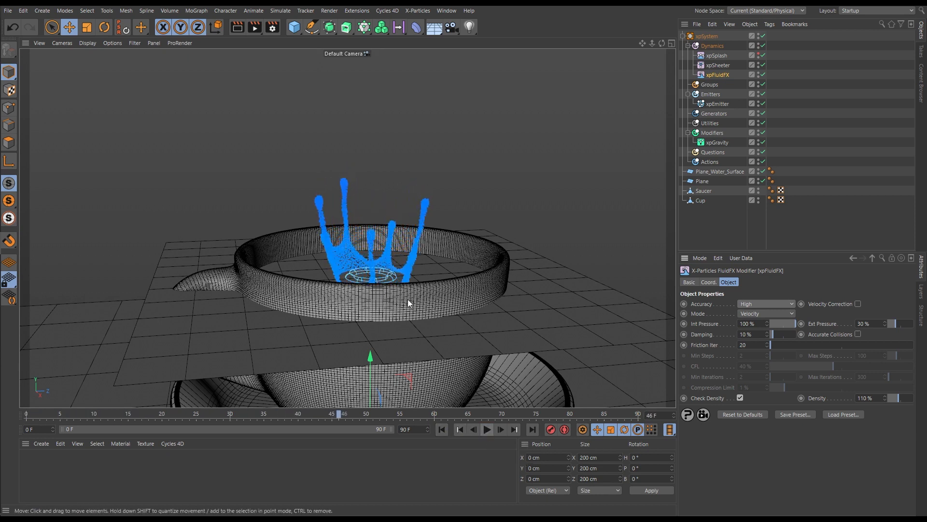
click(441, 429)
click(487, 430)
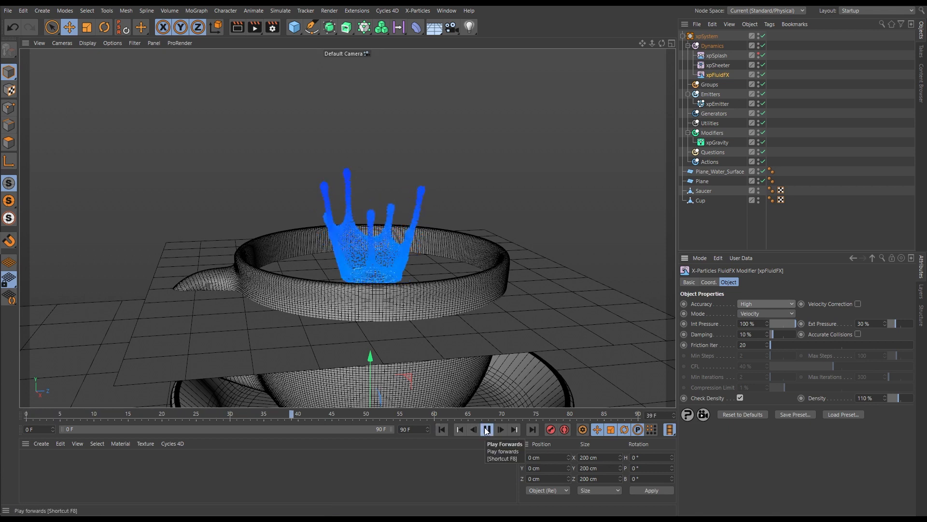
click(487, 430)
click(442, 429)
click(487, 429)
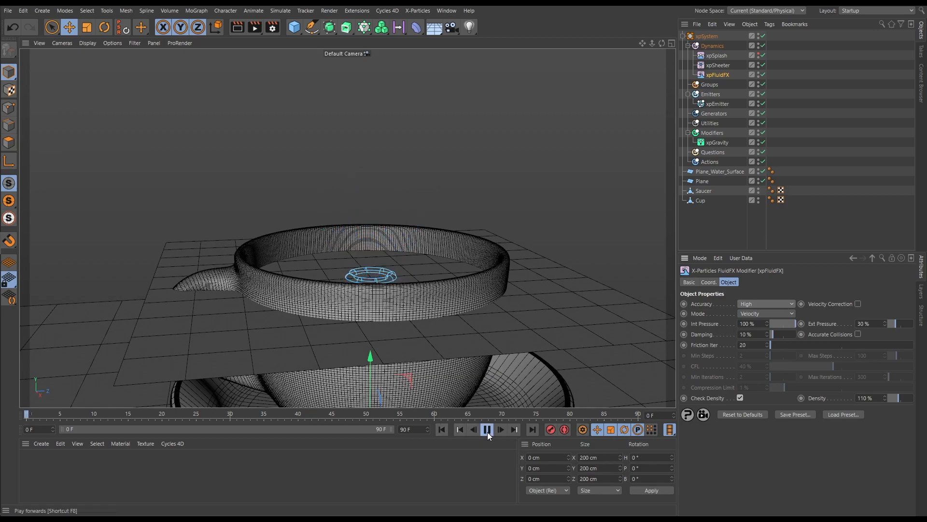
alt+drag(373, 253, 357, 279)
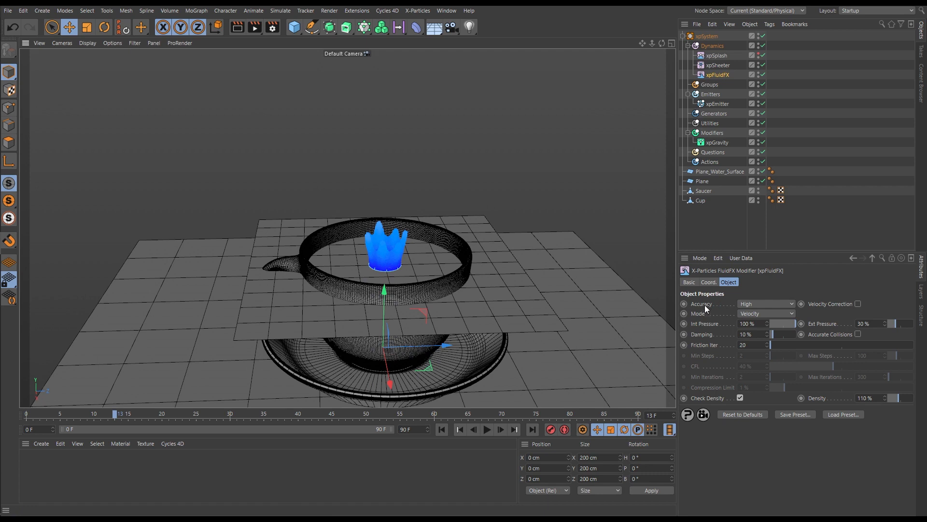
click(440, 428)
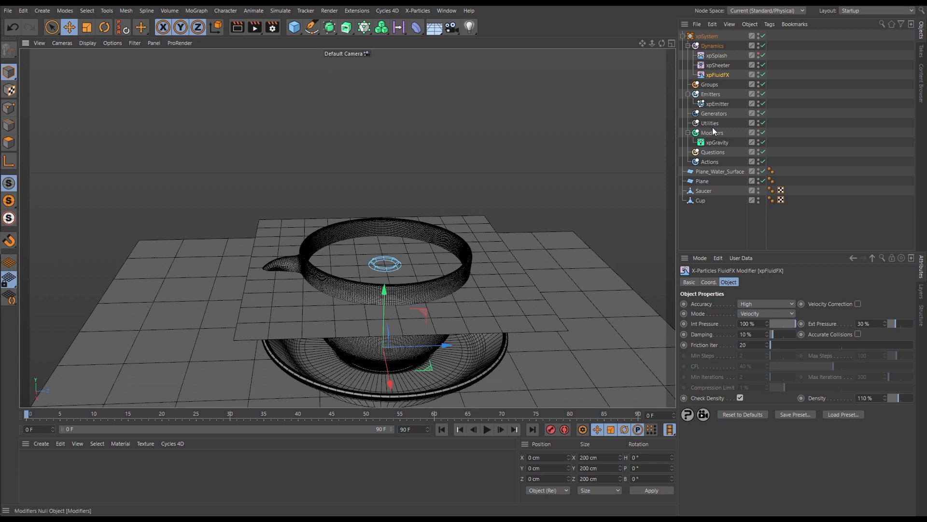
- Disable the xpEmitter and switch the viewport display to Gouraud shading without wireframe lines
click(763, 104)
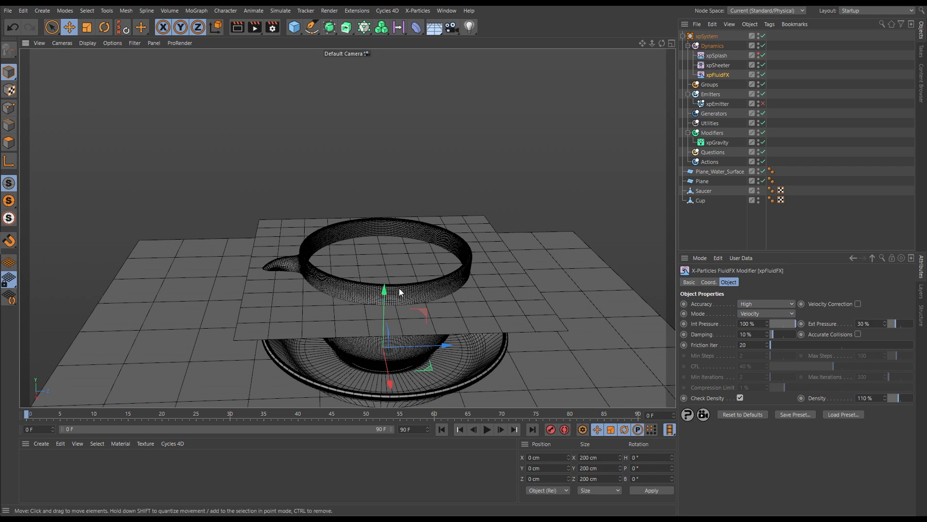
alt+drag(399, 288, 416, 310)
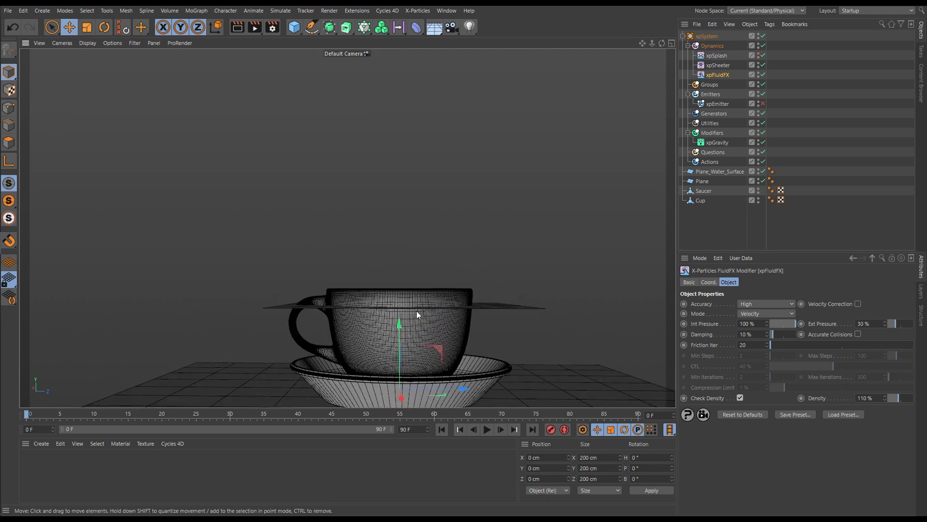
key(n)
key(a)
alt+drag(432, 348, 416, 333)
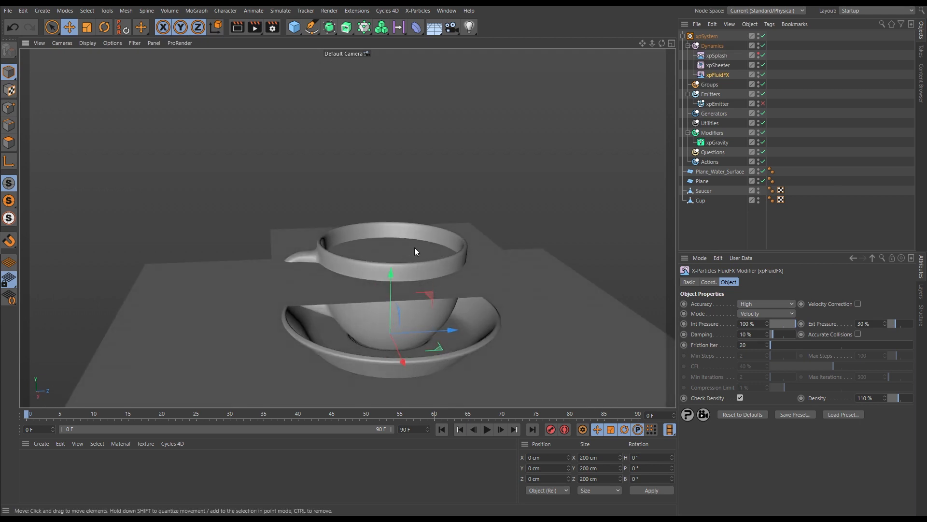
- Duplicate the Plane_Water_Surface object directly beneath the original in the object hierarchy
mouse_move(415, 247)
alt+mouse_down()
mouse_move(412, 255)
mouse_move(421, 221)
mouse_move(414, 252)
alt+mouse_up()
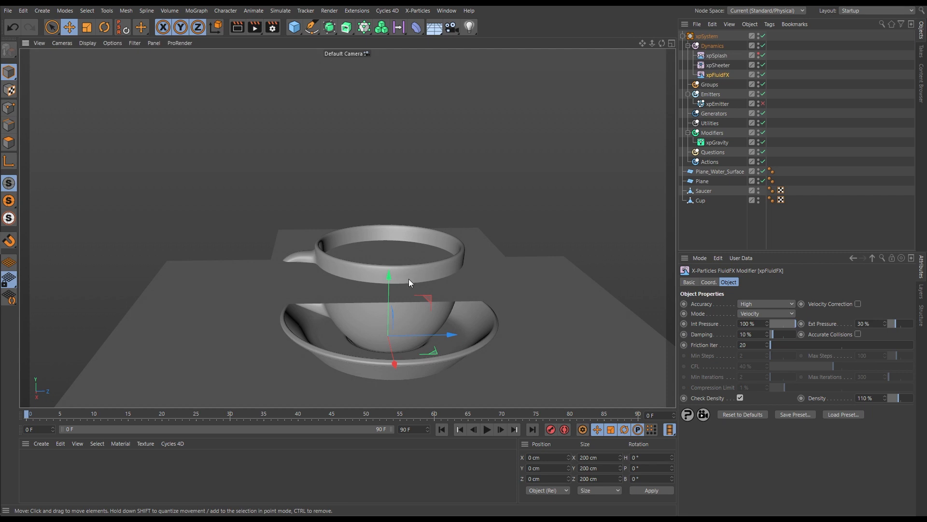
alt+drag(407, 280, 402, 276)
alt+right_drag(401, 276, 422, 274)
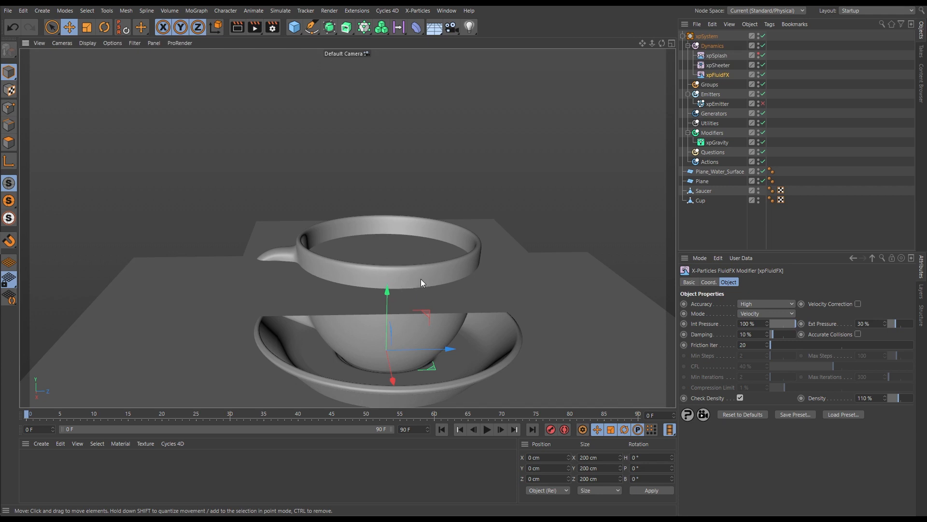
alt+drag(436, 275, 431, 240)
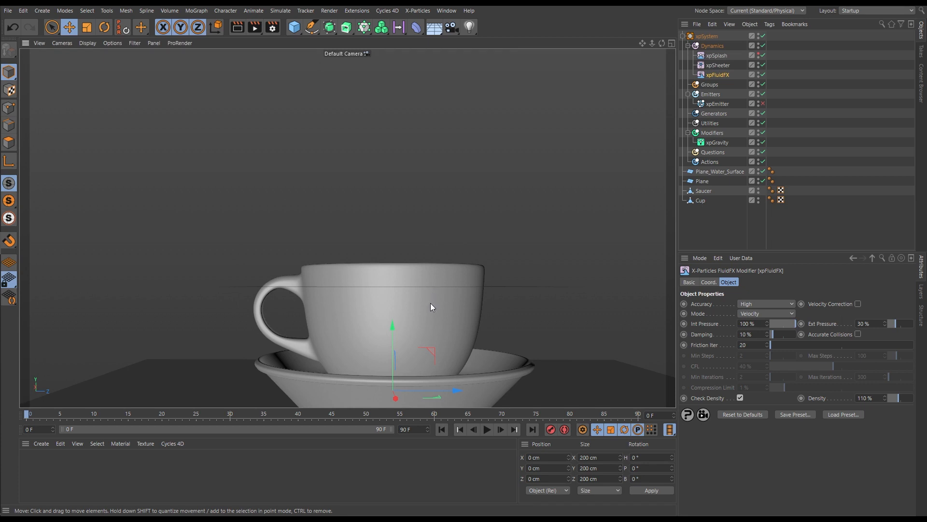
alt+drag(422, 301, 423, 326)
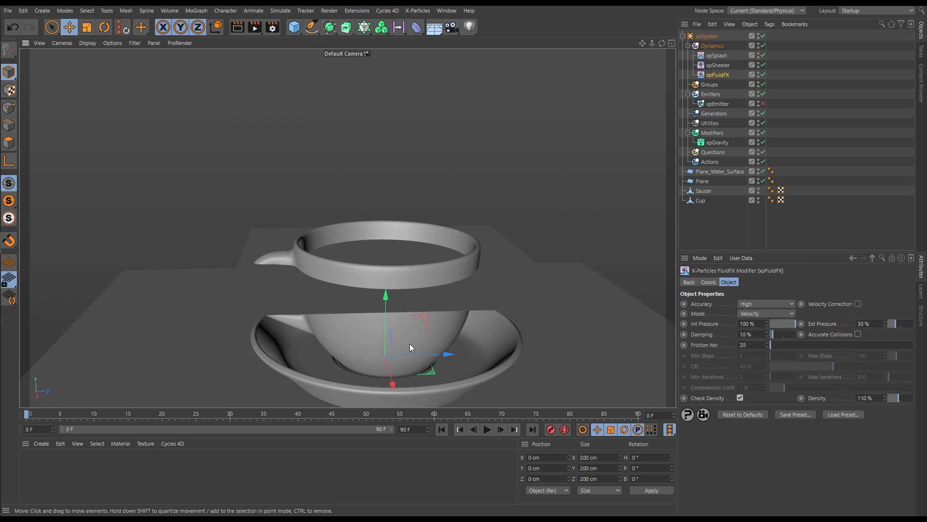
alt+drag(408, 338, 433, 294)
click(711, 172)
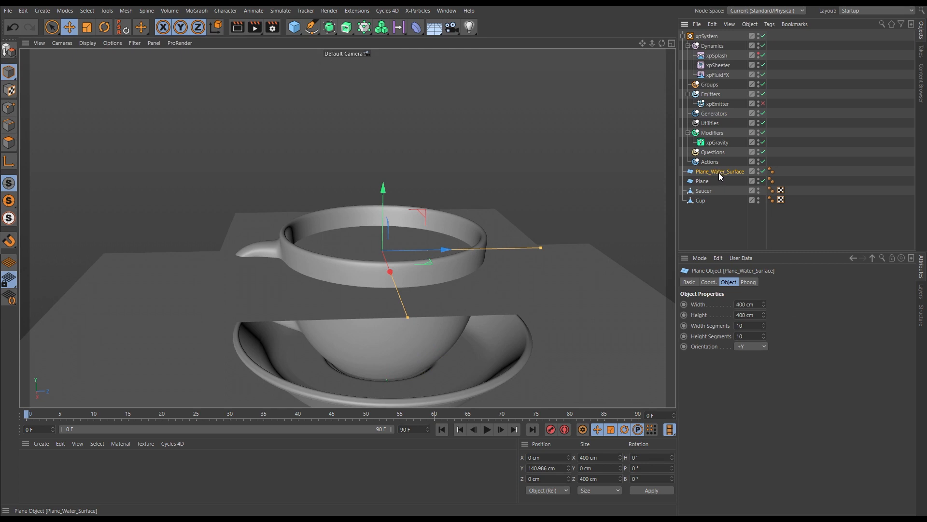
ctrl+drag(719, 173, 714, 178)
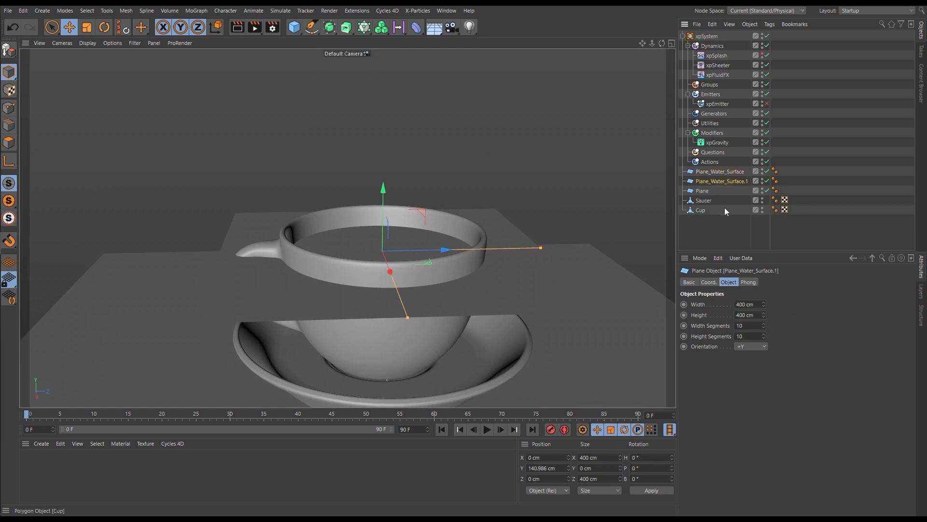
- Lower the duplicated water plane inside the cup to about 113 cm in Y and hide the original water plane in the viewport
alt+drag(424, 253, 410, 231)
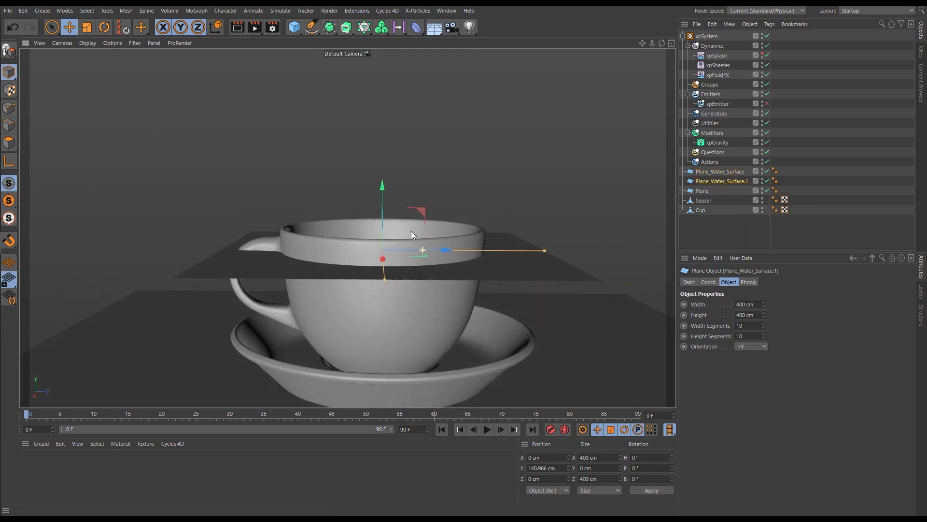
drag(382, 186, 381, 217)
alt+drag(419, 308, 415, 291)
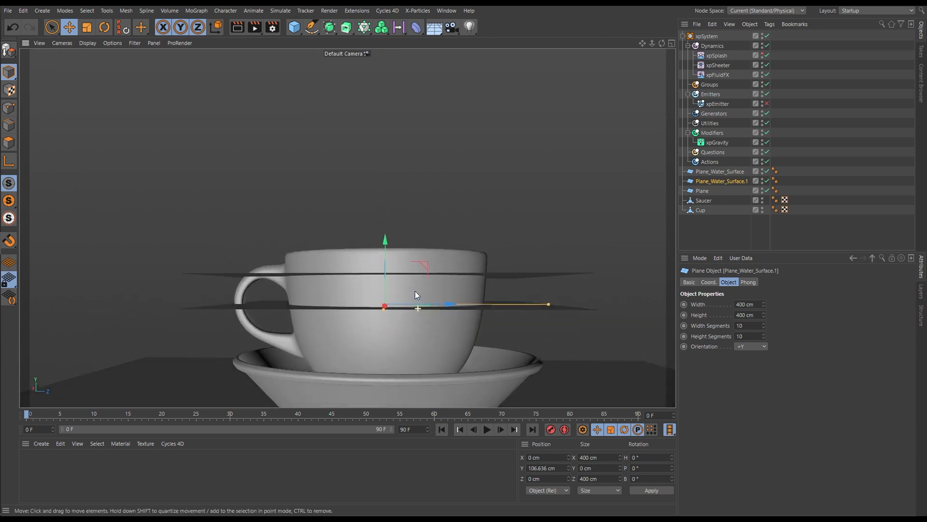
drag(385, 243, 385, 235)
alt+drag(418, 289, 458, 298)
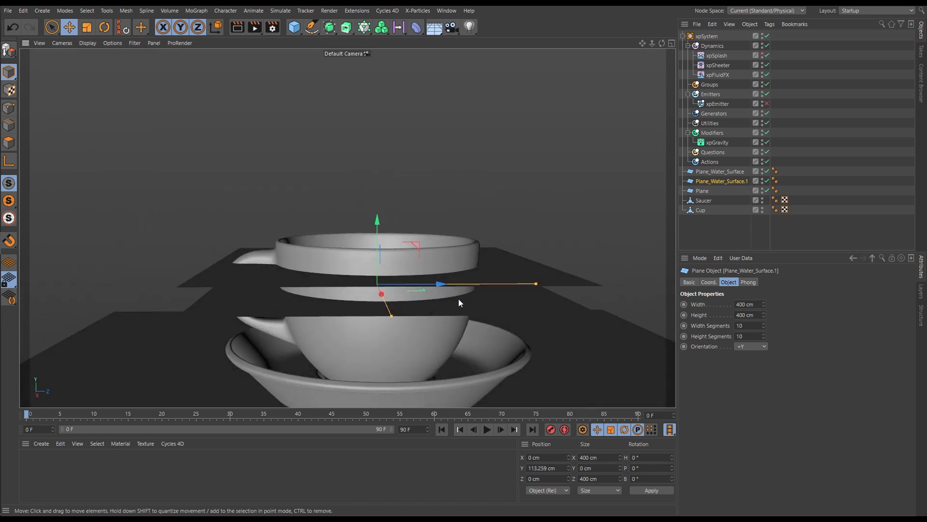
click(763, 178)
- Add an xpCollider tag to the duplicated water plane and set its Bounce to 0%
alt+drag(385, 306, 344, 316)
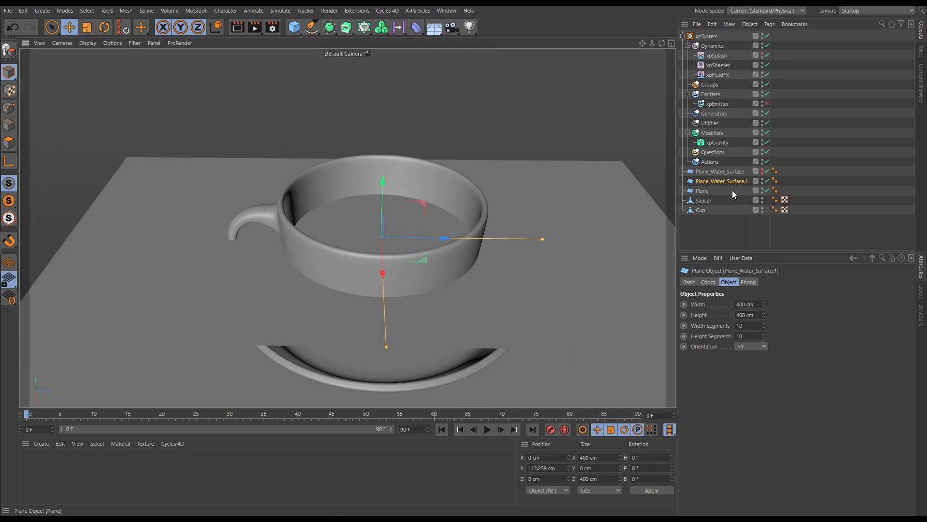
click(769, 25)
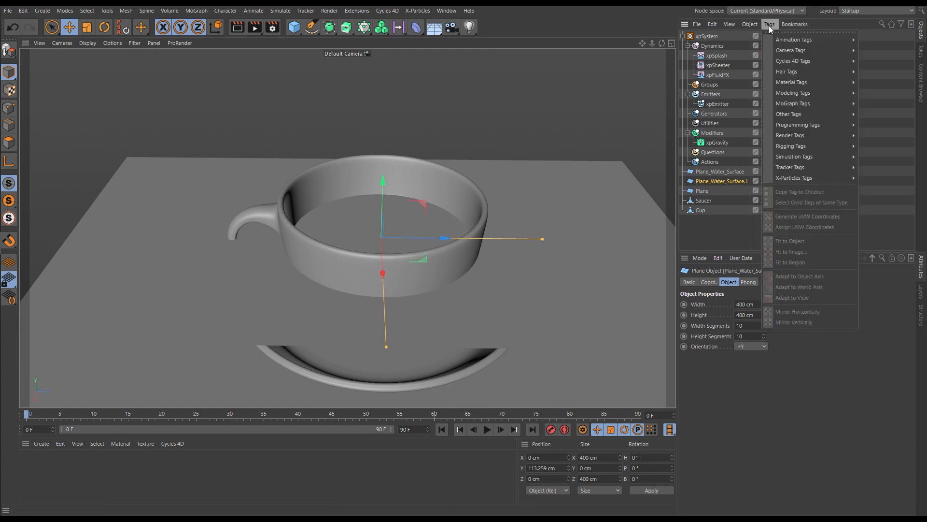
mouse_move(797, 178)
click(879, 199)
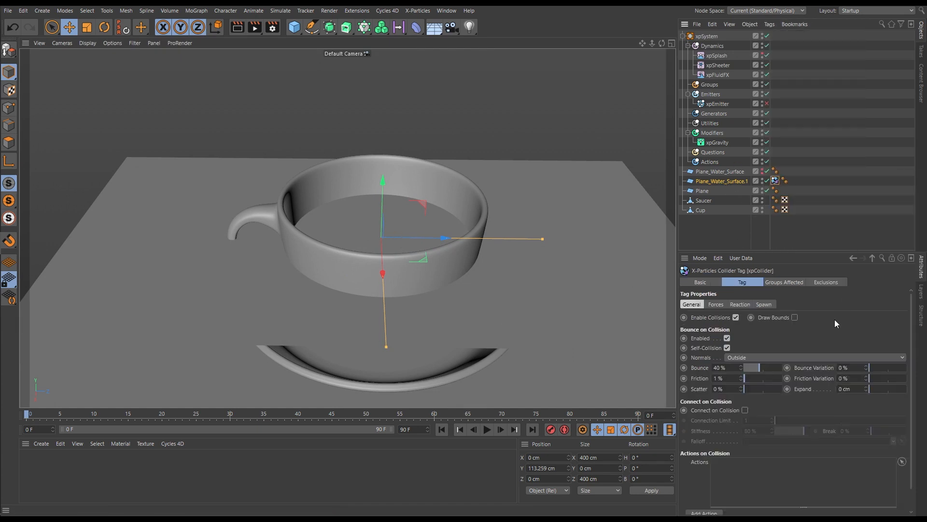
drag(756, 371, 684, 376)
alt+drag(383, 227, 386, 246)
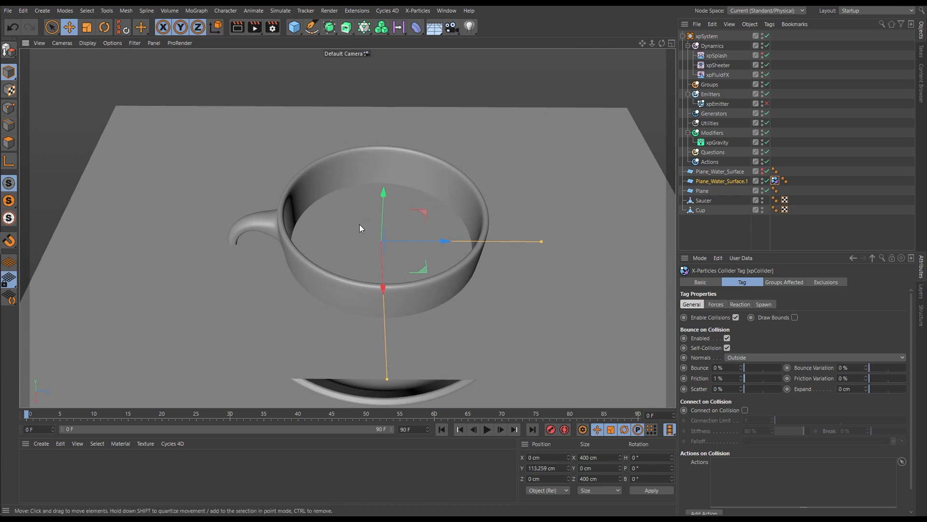
alt+drag(396, 235, 399, 207)
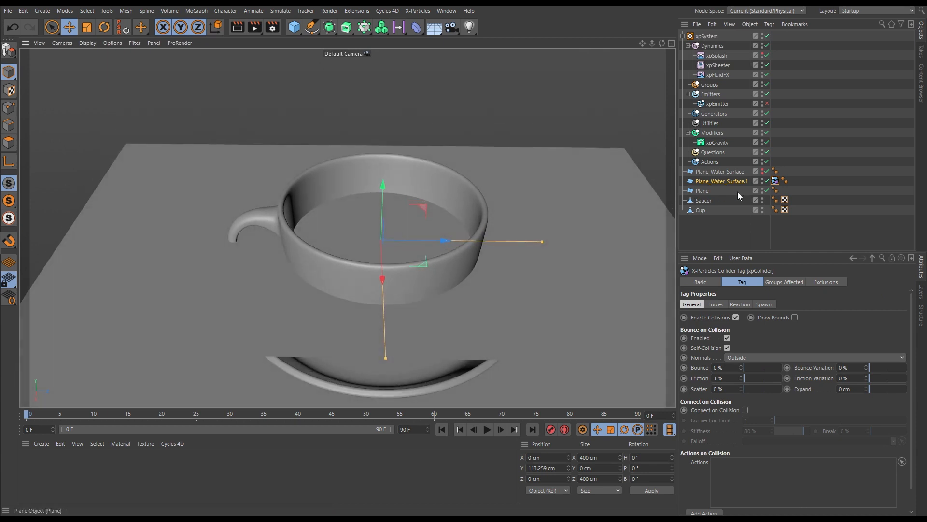
- Add an xpCollider tag to the Cup object and set its Bounce to 0%
click(701, 211)
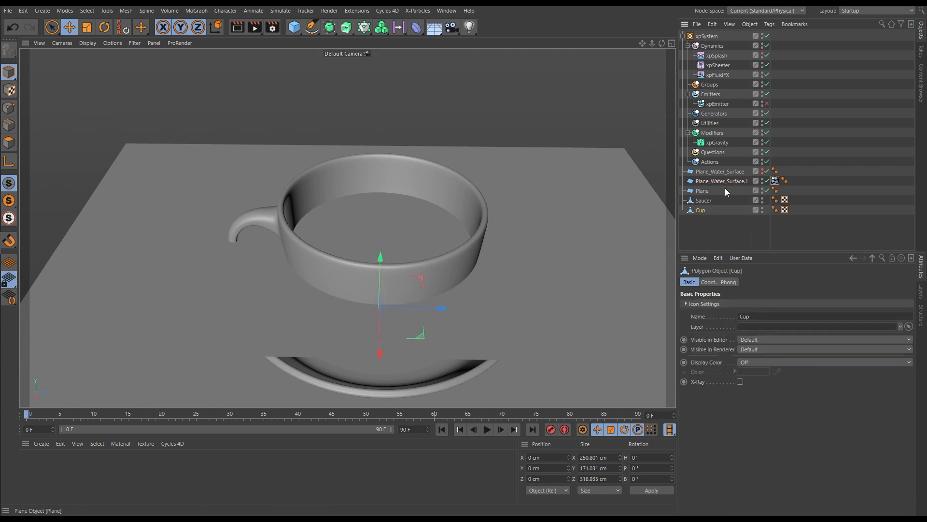
click(770, 24)
mouse_move(794, 178)
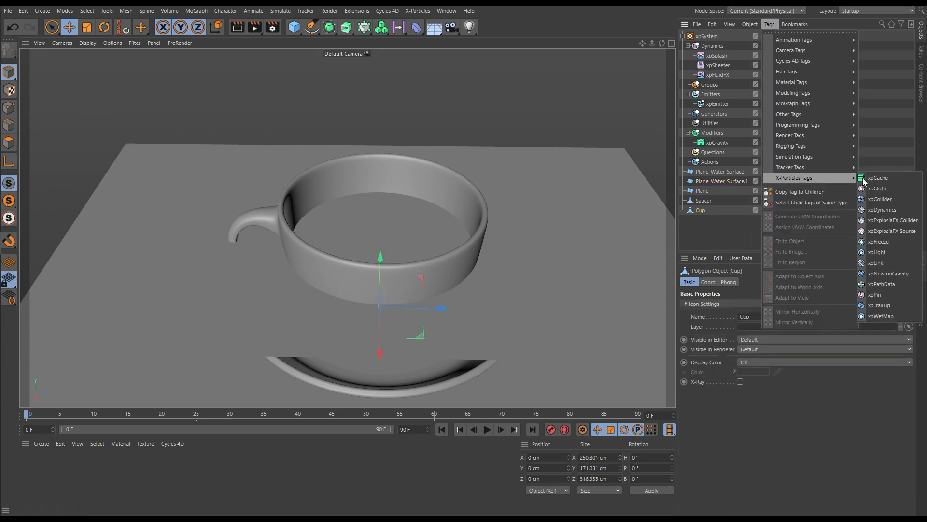
click(884, 197)
drag(755, 371, 700, 366)
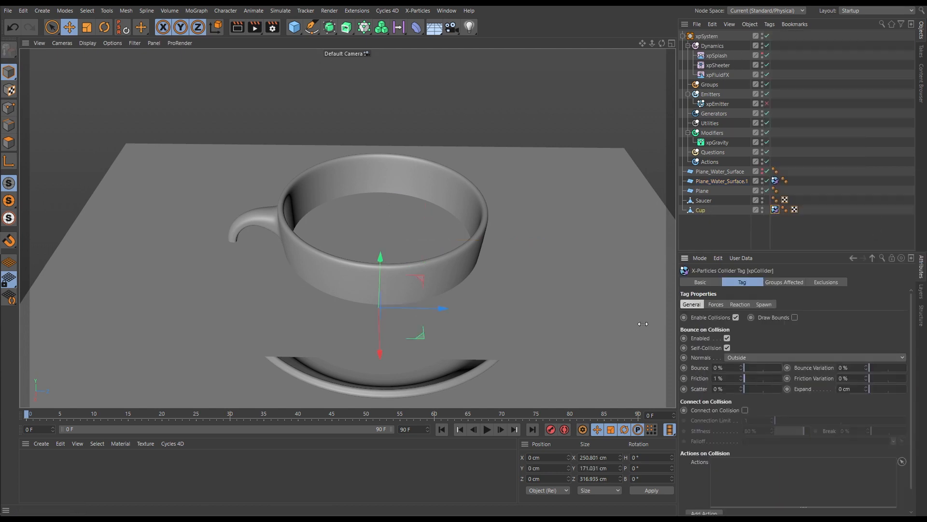
- Switch the viewport display to Gouraud shading with lines to show the mesh of the cup and plane
alt+drag(437, 232, 437, 230)
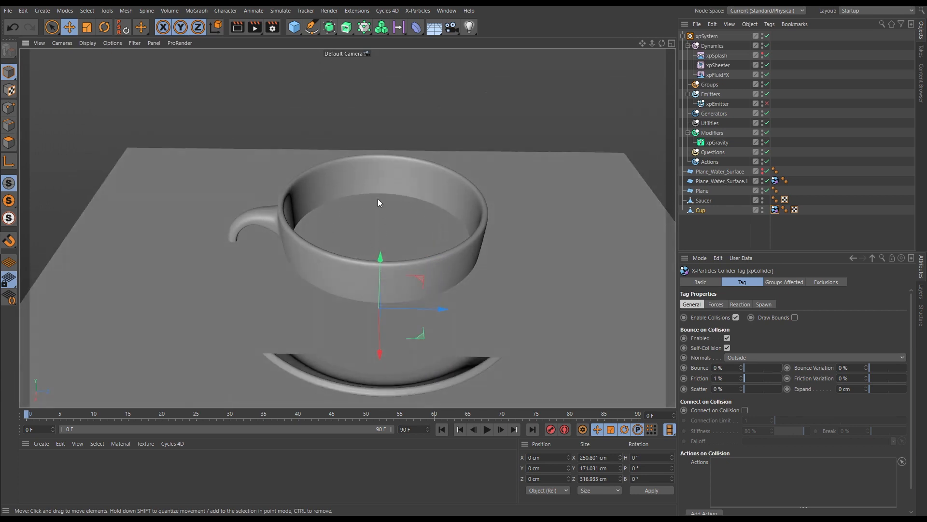
alt+drag(391, 212, 395, 164)
alt+drag(433, 247, 436, 177)
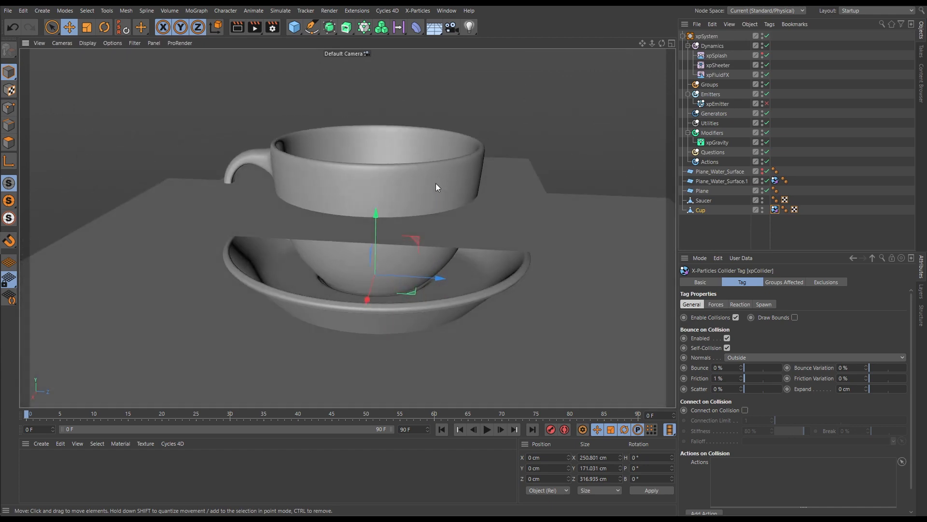
key(n)
key(b)
alt+drag(418, 202, 427, 219)
alt+drag(413, 183, 419, 160)
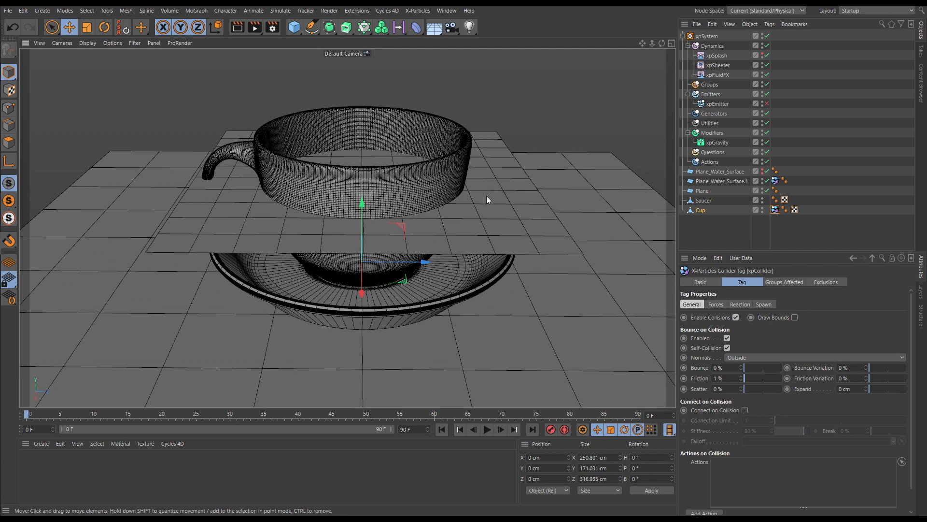
alt+drag(486, 199, 488, 164)
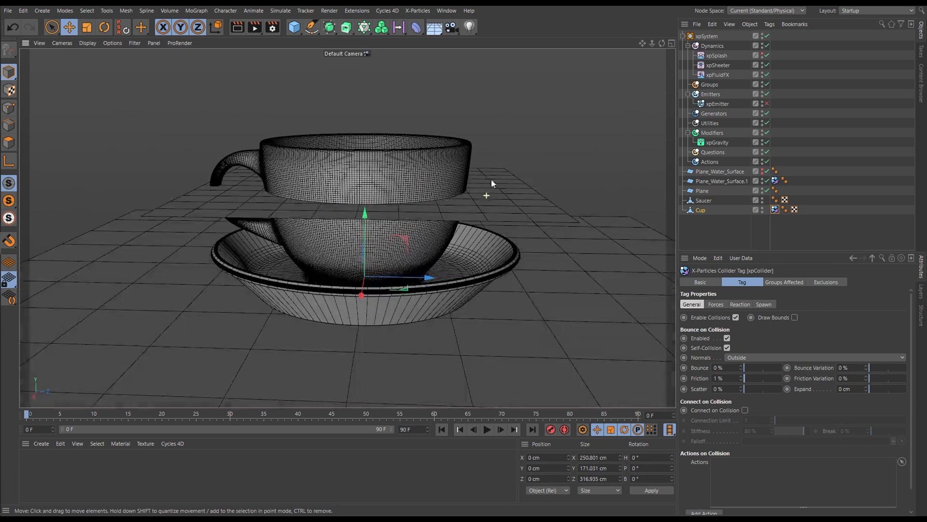
- Temporarily hide the lowered water plane in the viewport to inspect the full cup mesh, and show the plane again
click(762, 179)
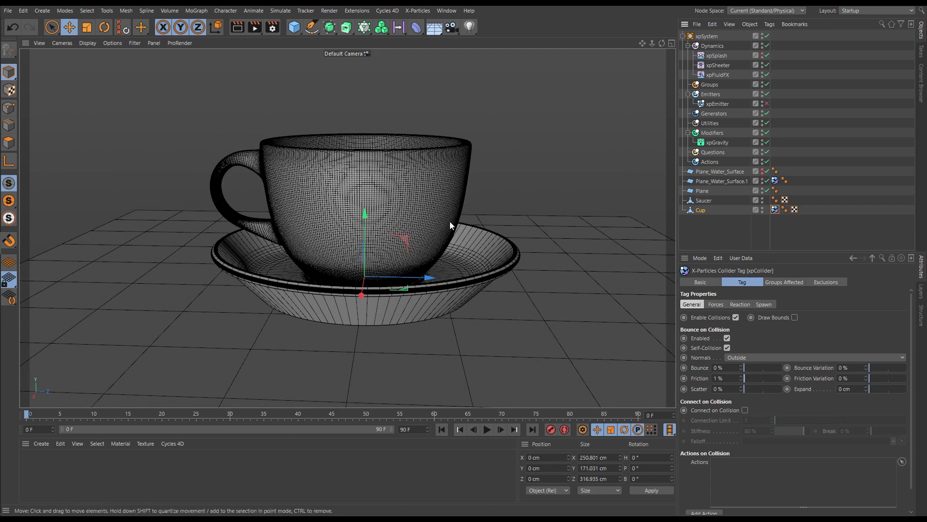
alt+drag(451, 162, 441, 194)
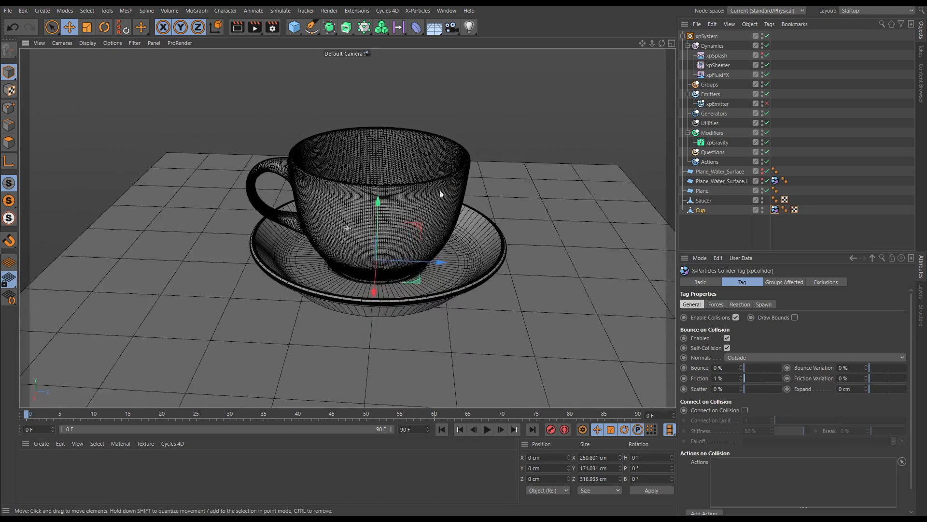
click(762, 181)
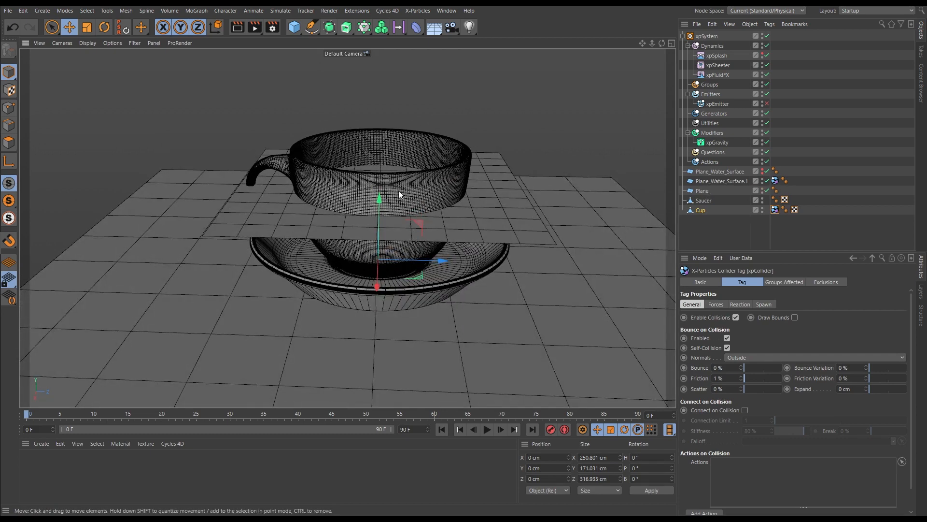
alt+right_drag(389, 183, 408, 183)
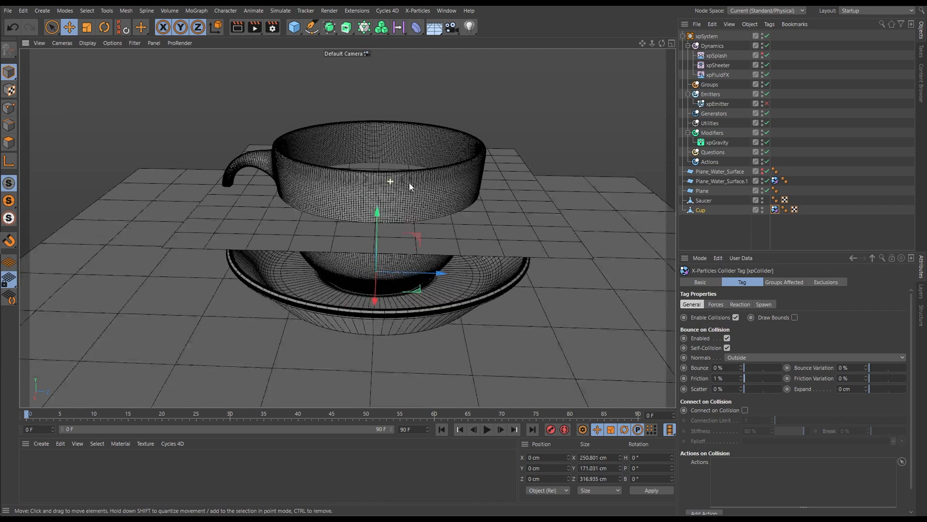
alt+drag(406, 182, 450, 196)
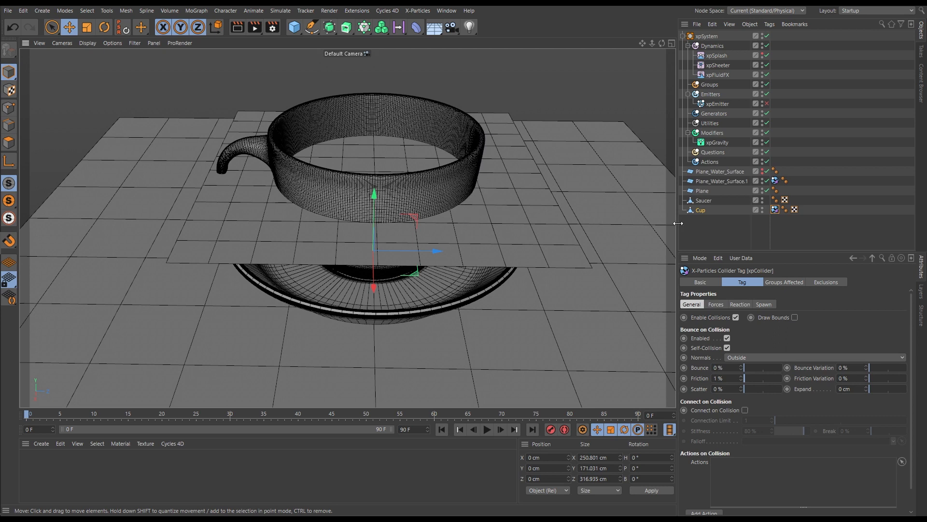
- Loop-select the ring of polygons on the Cup's inner wall just above the lowered water plane
click(700, 210)
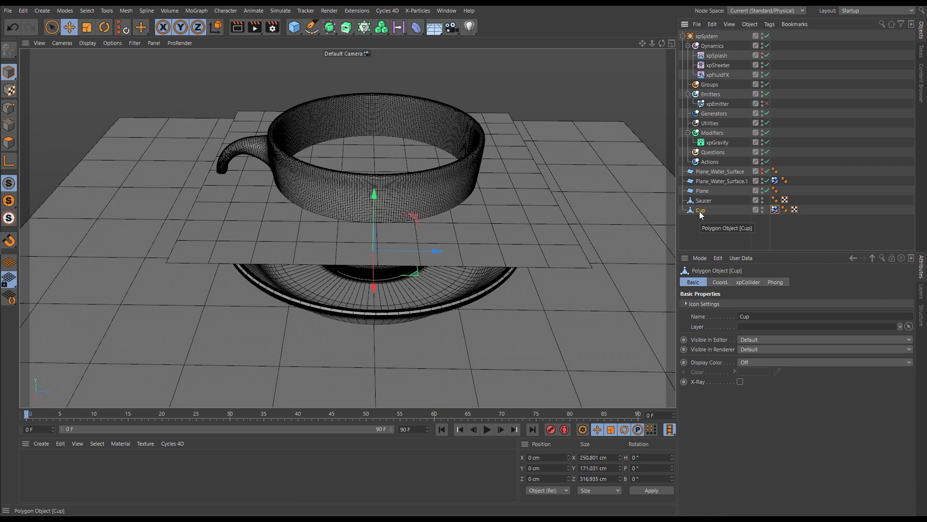
click(8, 142)
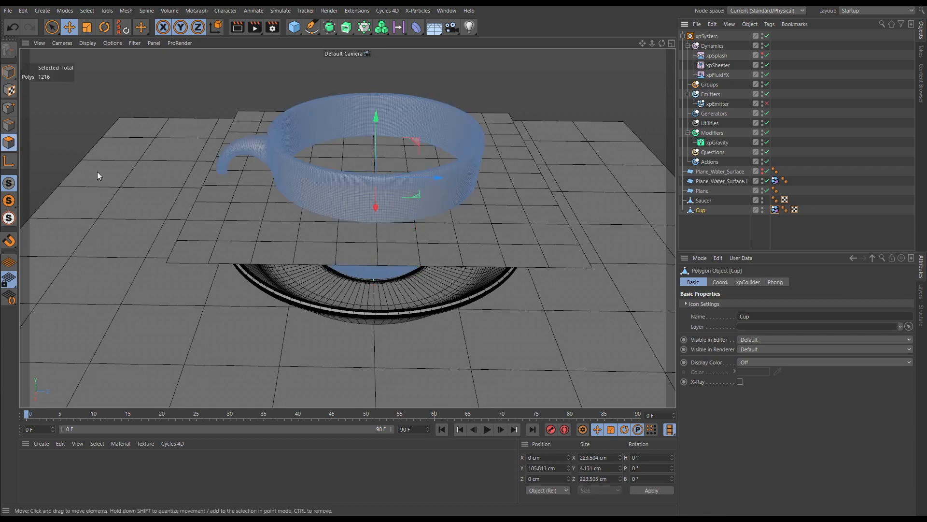
key(s)
scroll(445, 143, up, 8)
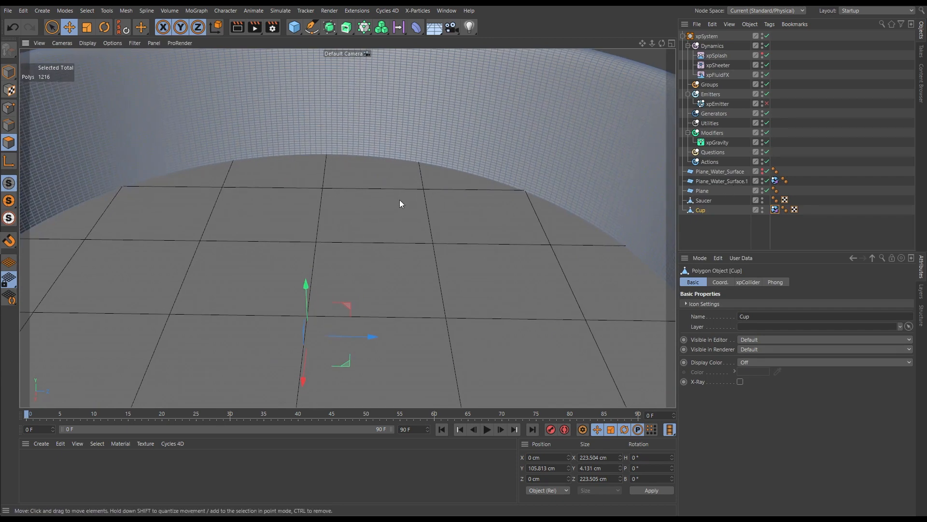
key(u)
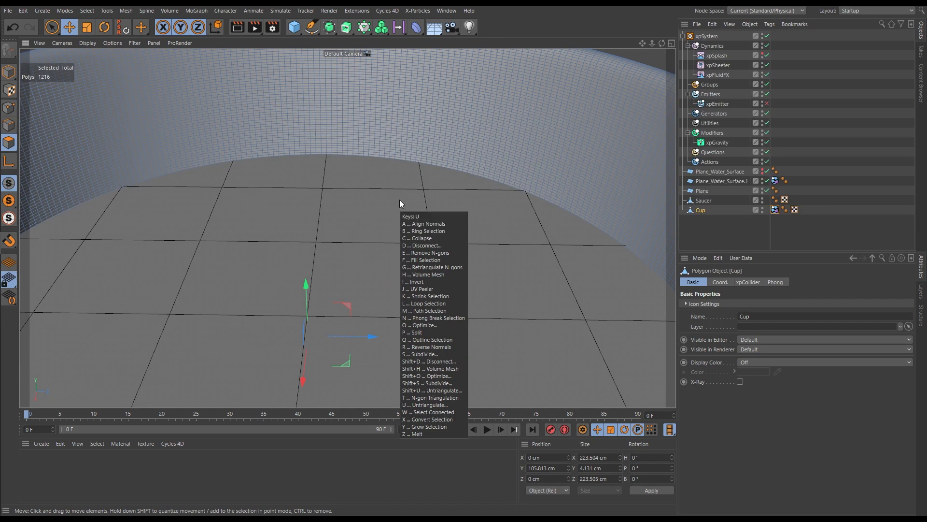
key(l)
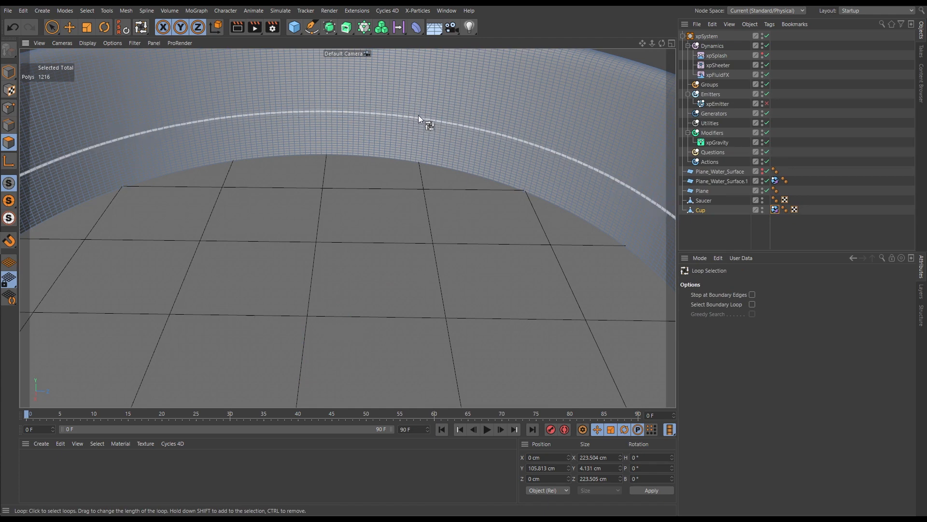
click(420, 161)
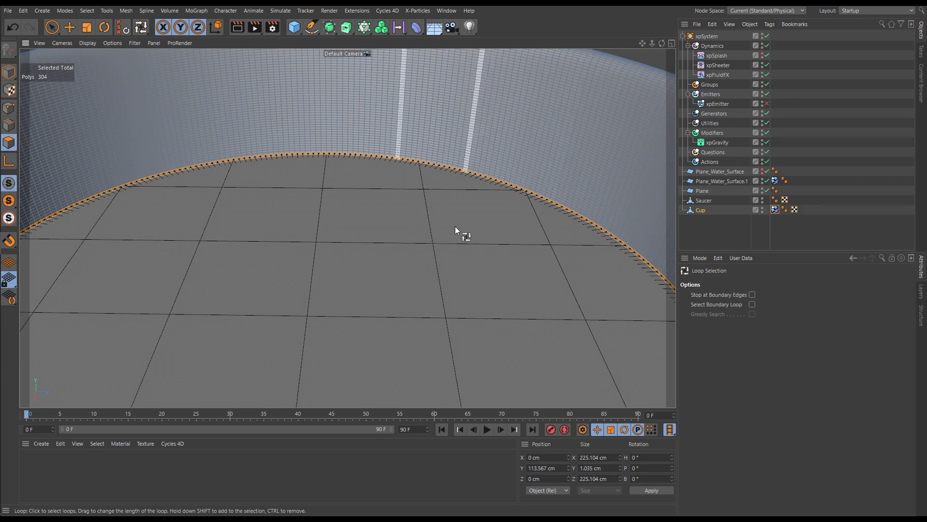
- Add two adjacent polygon loops on the Cup's inner wall at the water level to the selection
alt+middle_drag(455, 226, 445, 195)
alt+drag(447, 165, 447, 193)
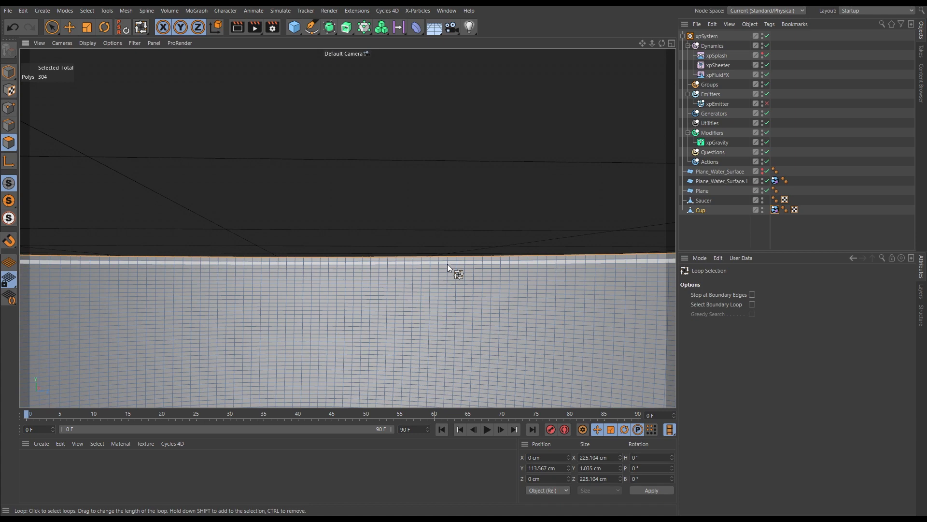
shift+click(447, 265)
alt+drag(472, 267, 515, 273)
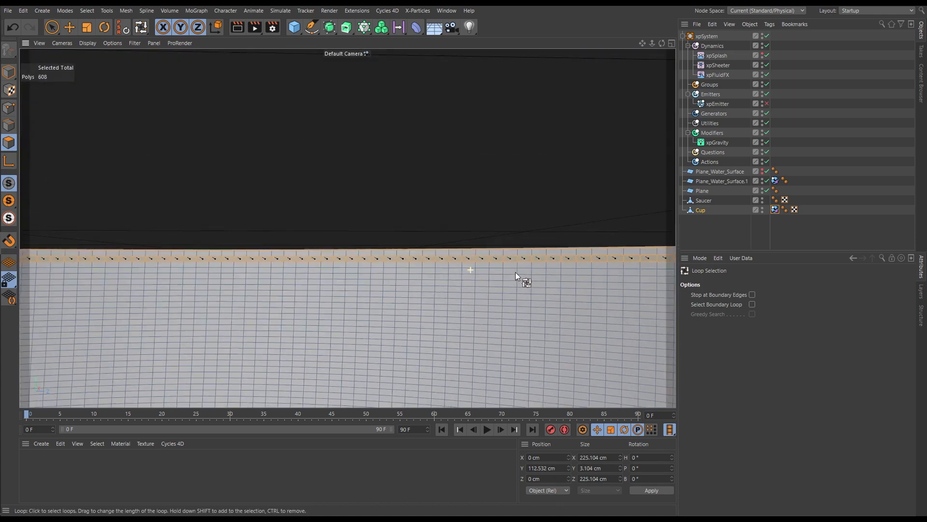
shift+click(462, 253)
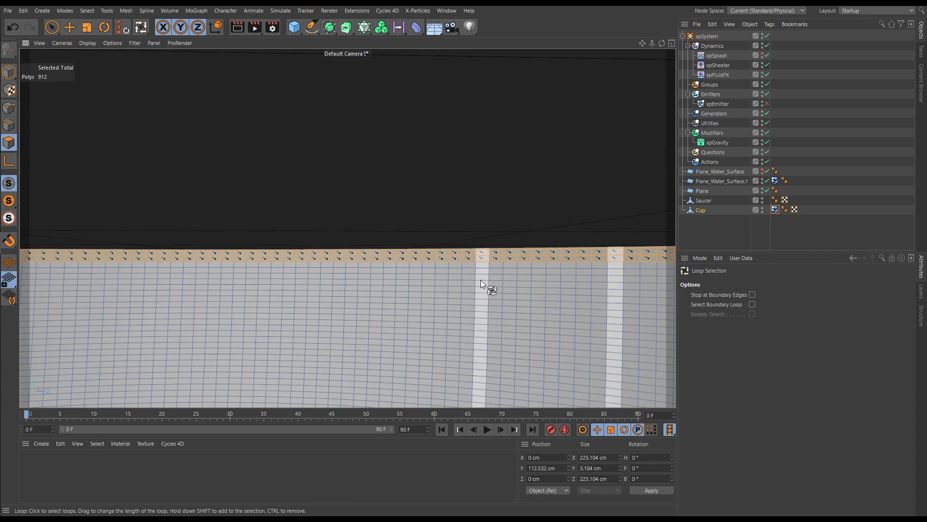
alt+drag(480, 280, 404, 236)
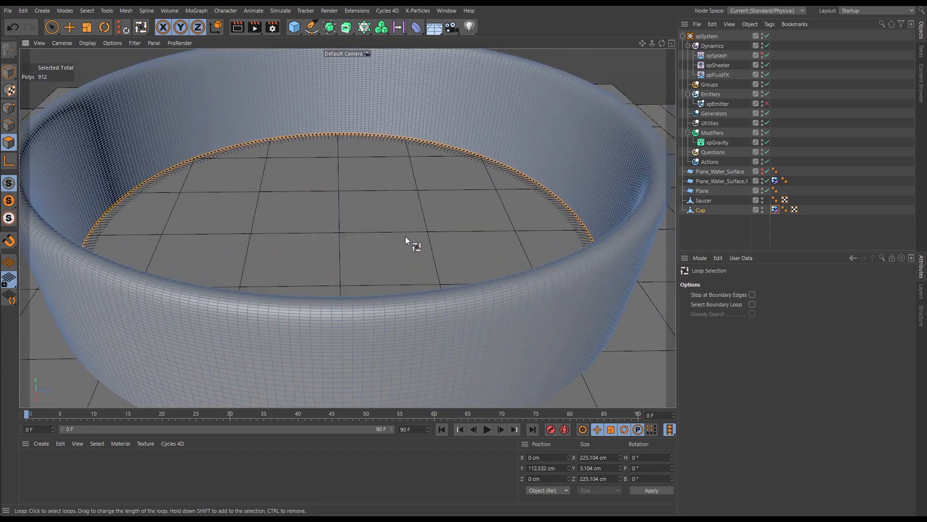
- Copy the Cup's three selected polygon loops and hide the Cup object in the editor and renderer
click(717, 223)
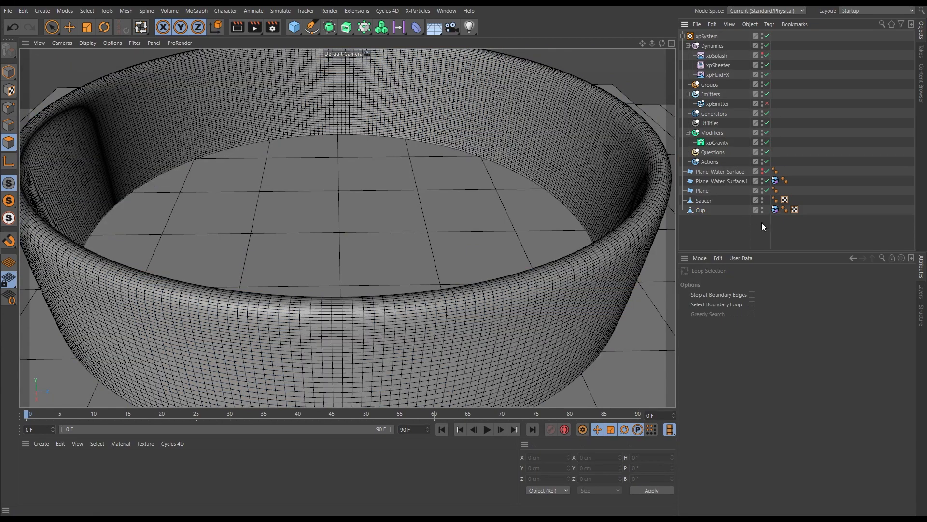
click(762, 208)
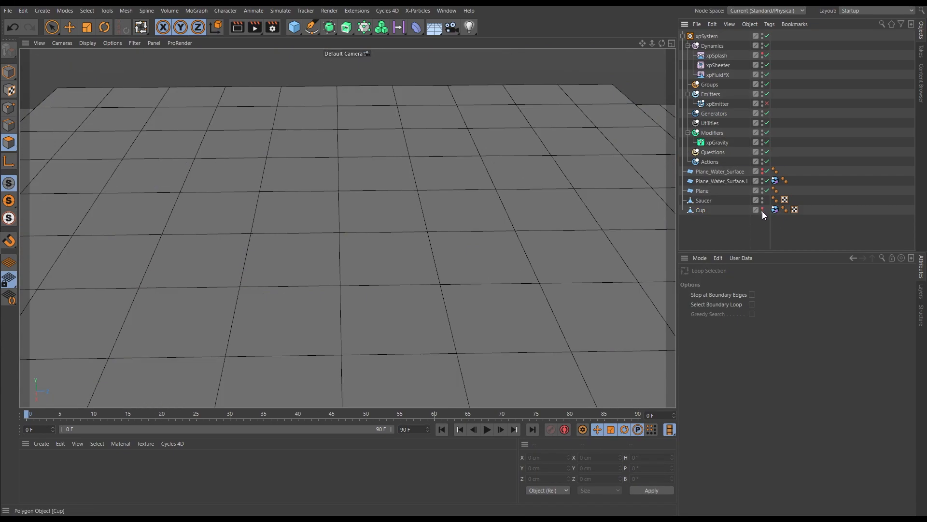
click(699, 211)
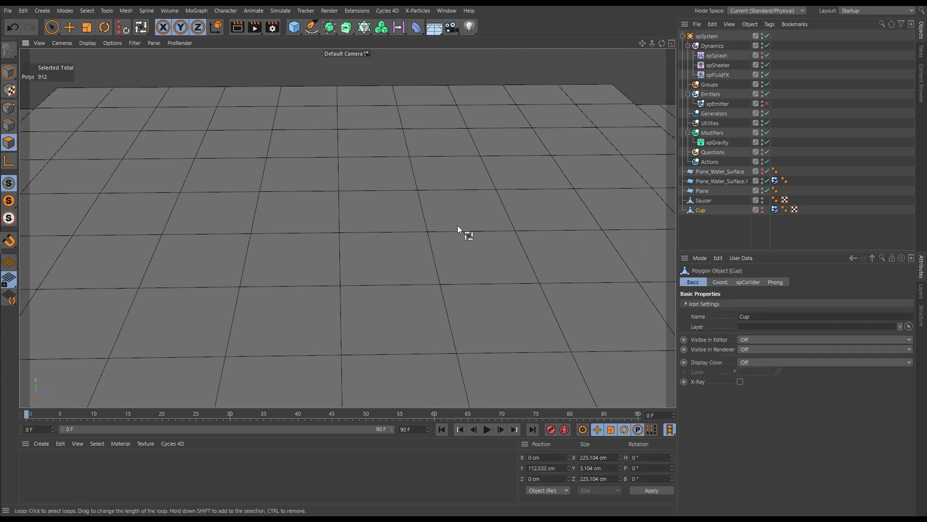
click(761, 208)
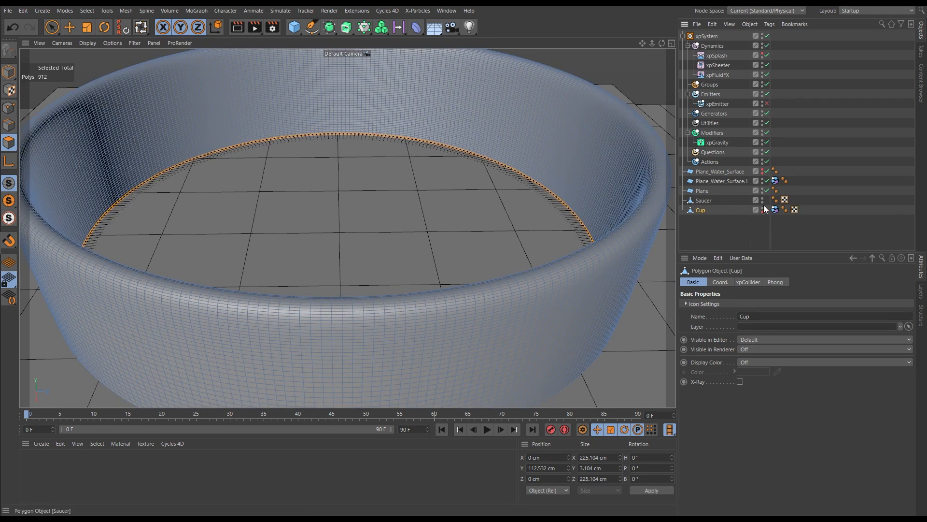
double_click(762, 207)
click(718, 226)
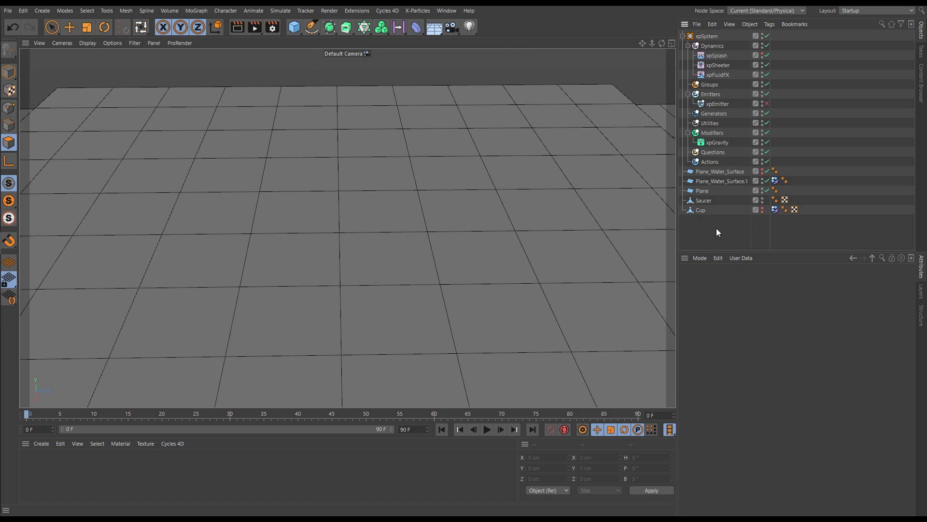
- Paste the copied polygon loops as a separate object and make the pasted ring visible
key(ctrl+v)
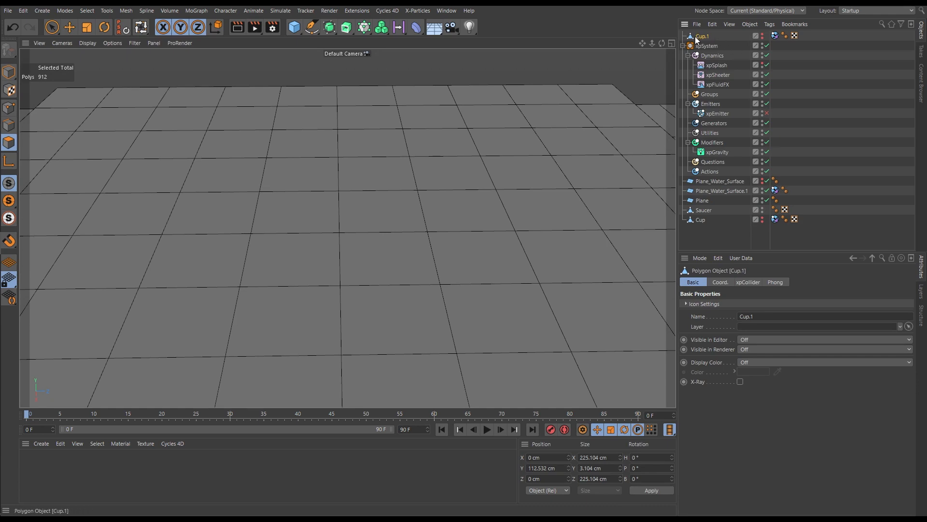
click(762, 34)
click(761, 38)
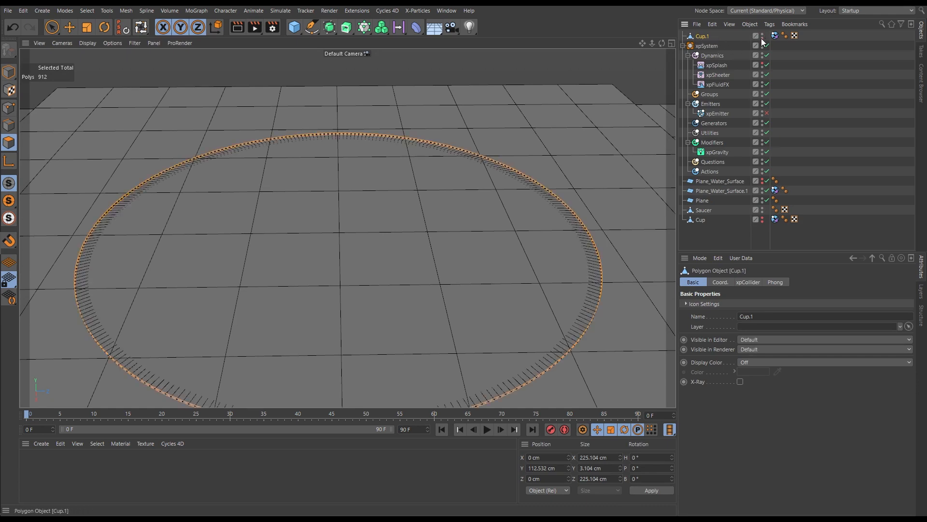
alt+drag(490, 285, 482, 256)
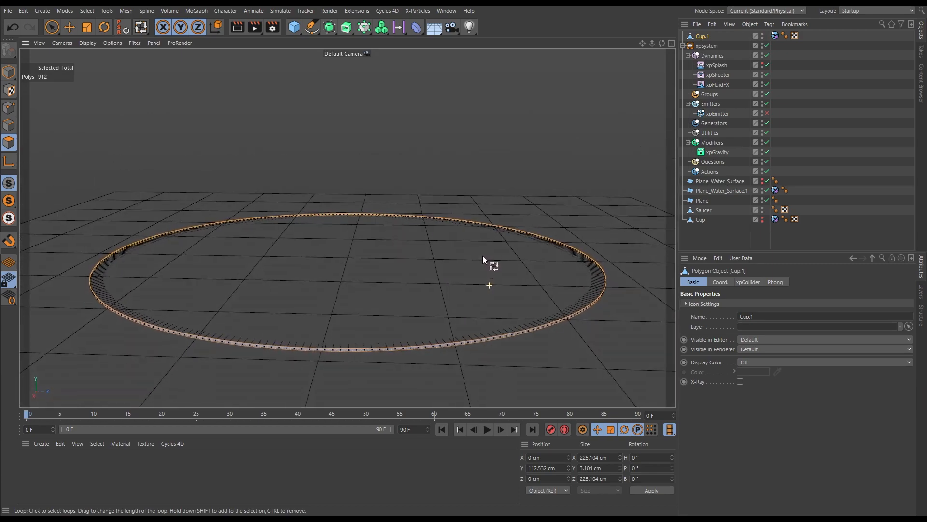
alt+right_drag(489, 240, 439, 245)
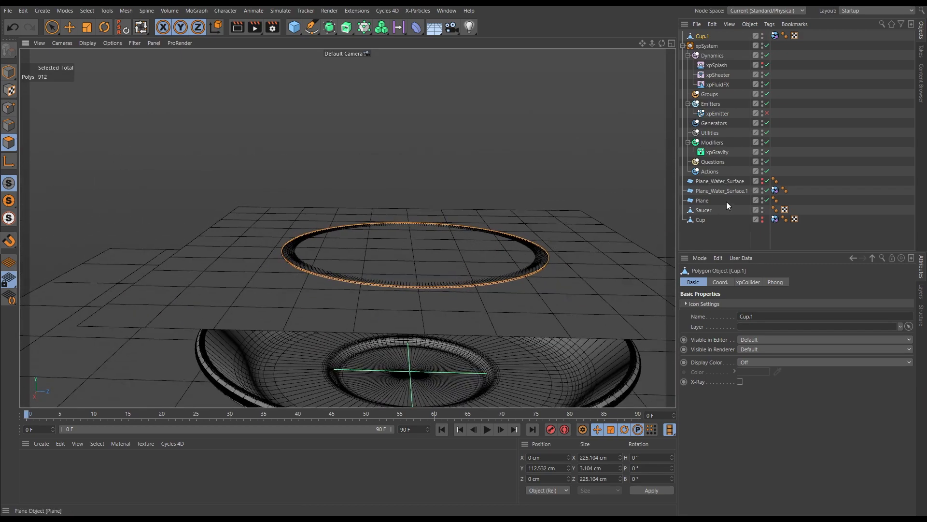
- Disable the lowered water plane Plane_Water_Surface.1 and inspect the pasted ring on its own above the saucer
click(767, 191)
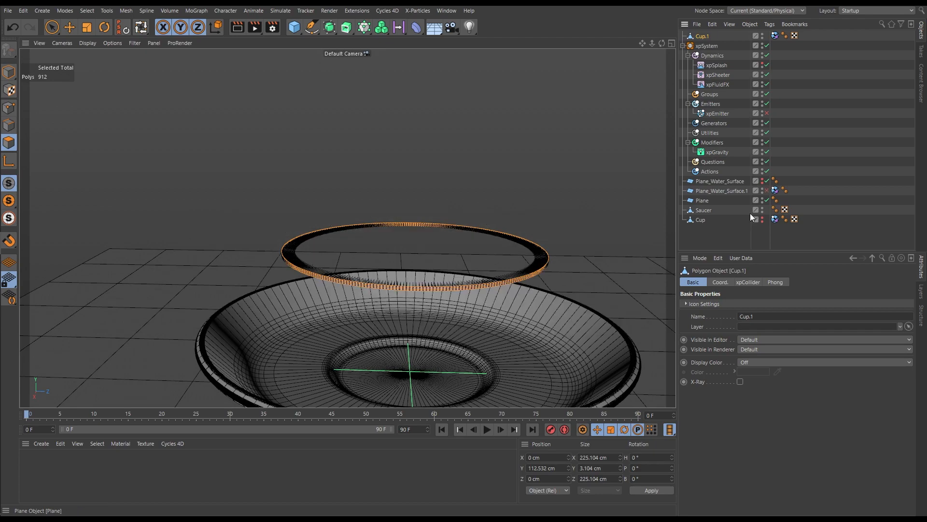
scroll(464, 274, up, 2)
alt+drag(465, 275, 457, 263)
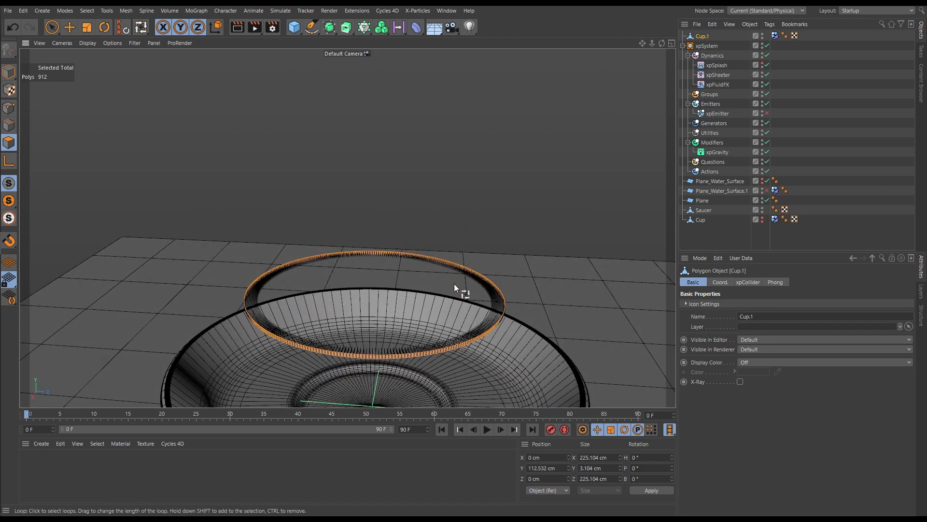
alt+right_drag(415, 293, 442, 295)
mouse_move(489, 324)
alt+mouse_down()
mouse_move(513, 320)
mouse_move(506, 308)
mouse_move(488, 316)
mouse_move(492, 306)
mouse_move(497, 316)
alt+mouse_up()
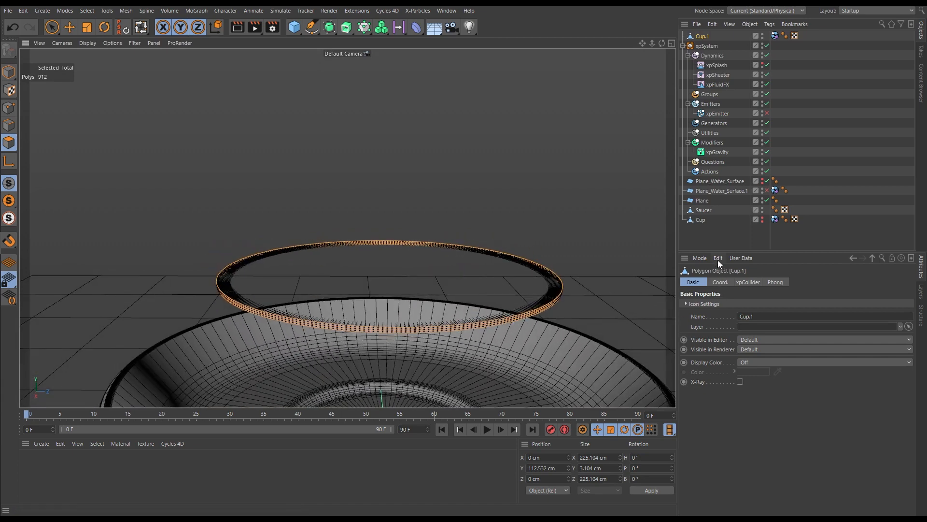
click(709, 245)
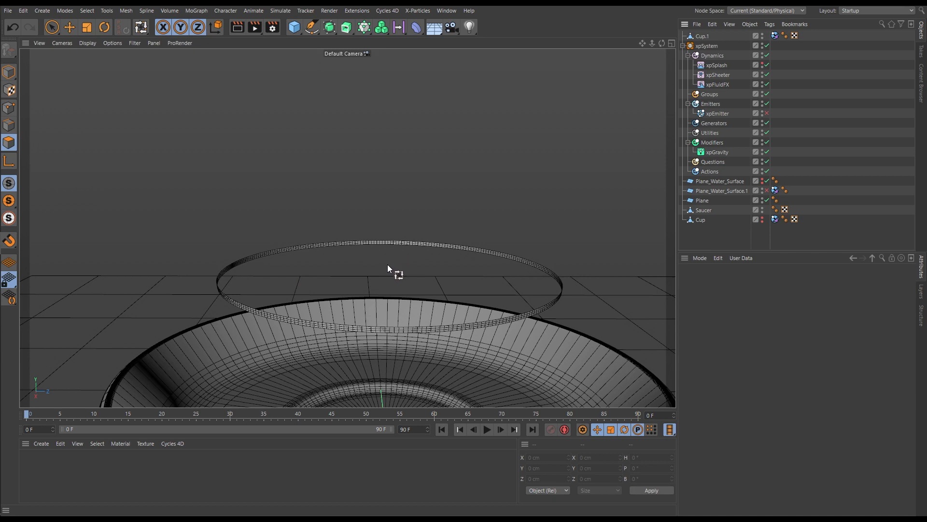
- Cap the upper opening of the Cup.1 ring with the Close Polygon Hole tool
key(m)
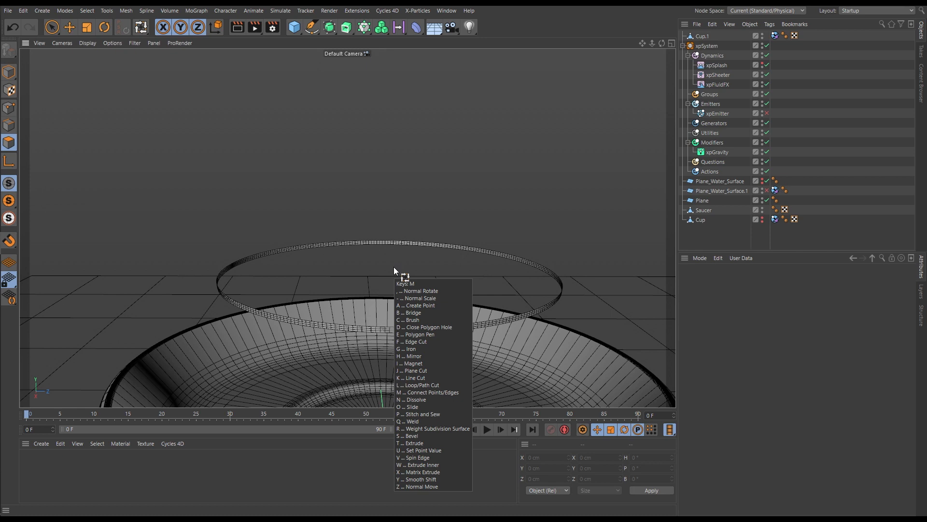
key(d)
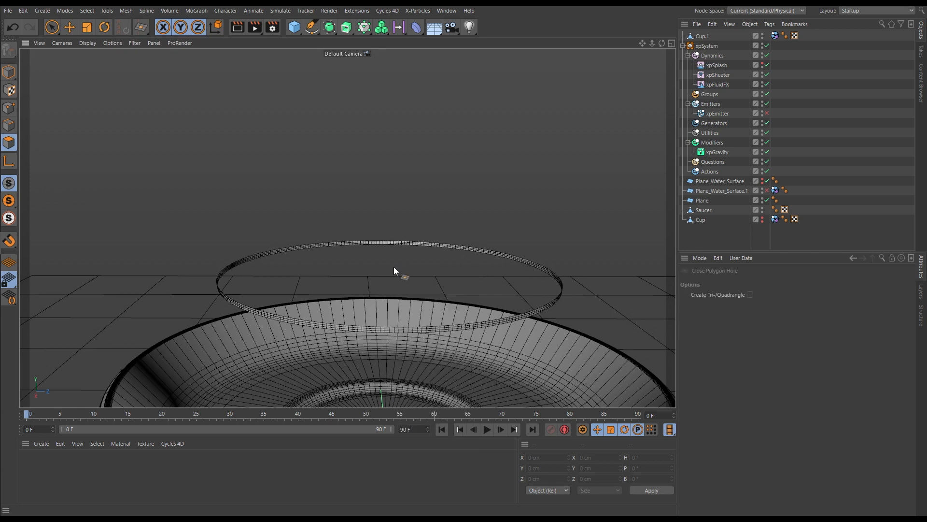
click(414, 242)
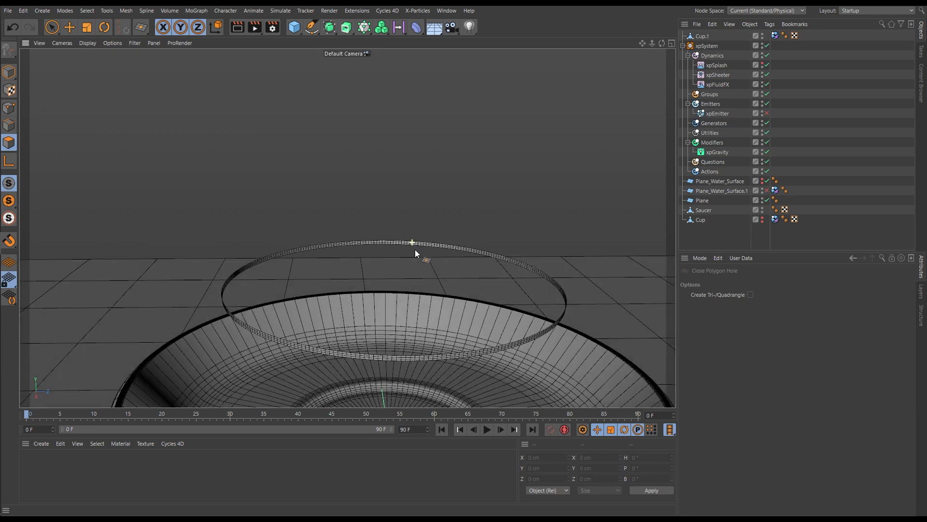
click(702, 36)
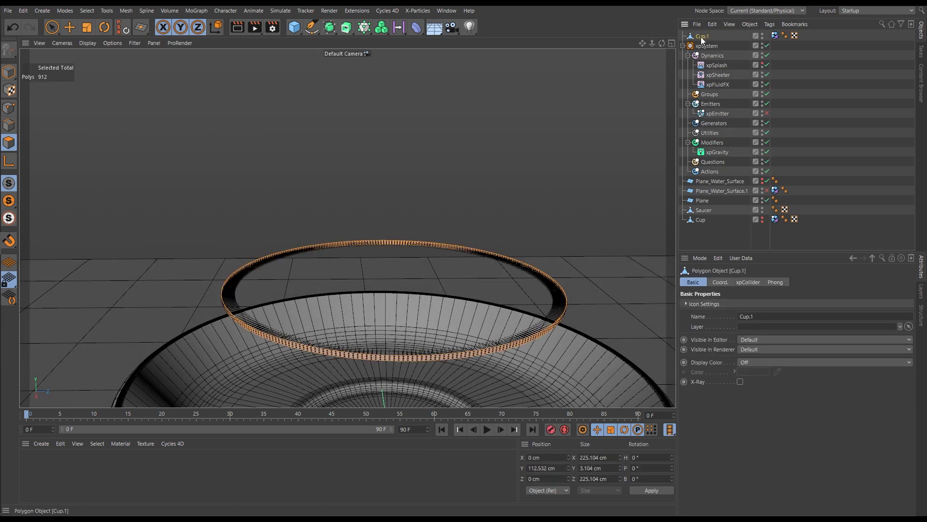
click(530, 261)
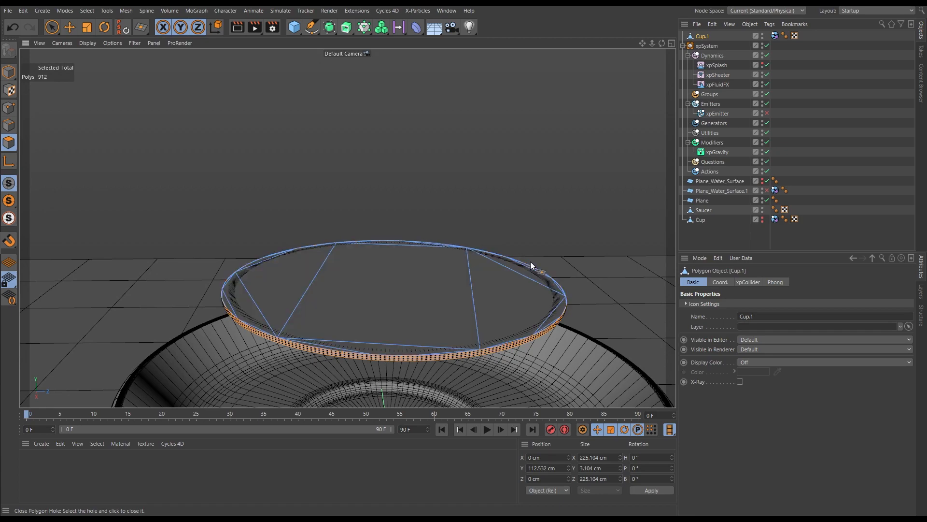
alt+drag(594, 240, 583, 219)
click(558, 211)
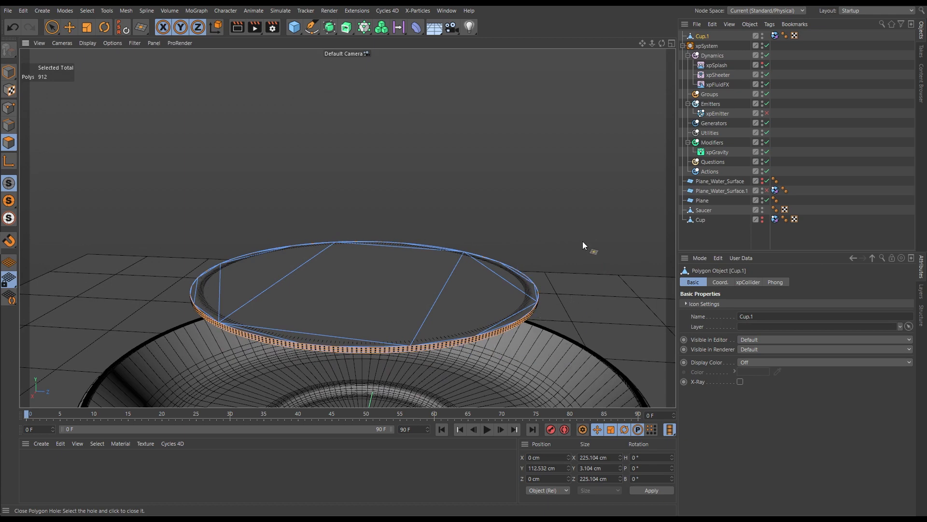
alt+drag(588, 248, 560, 291)
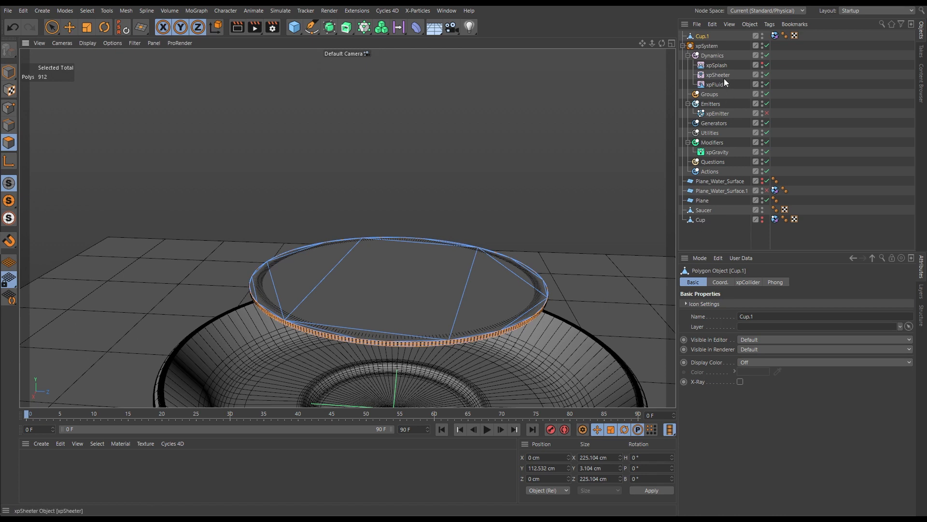
- Move Cup.1 below Cup in the object hierarchy and rename it Cup_Collider
drag(701, 37, 732, 115)
drag(722, 172, 702, 230)
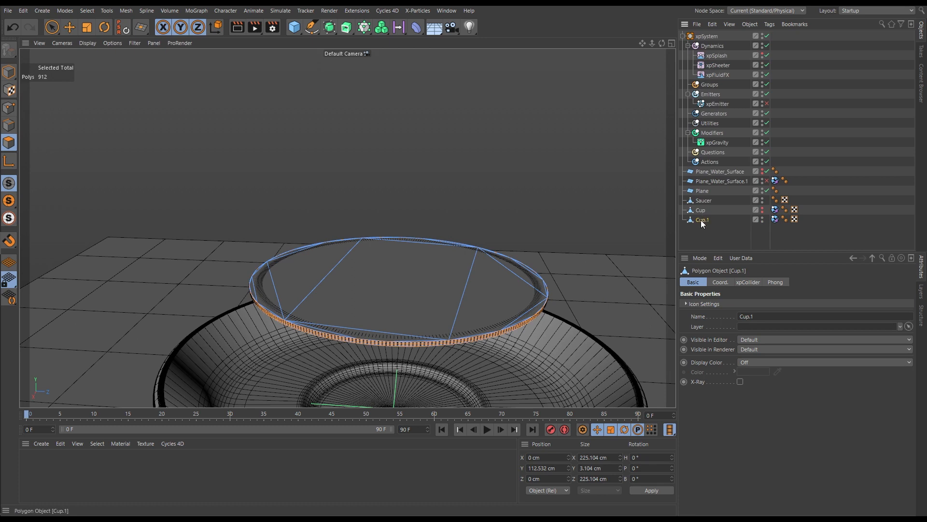
click(765, 316)
text(_Collider)
key(Return)
- Delete the duplicated water plane Plane_Water_Surface.1 and make the Cup visible again
click(714, 182)
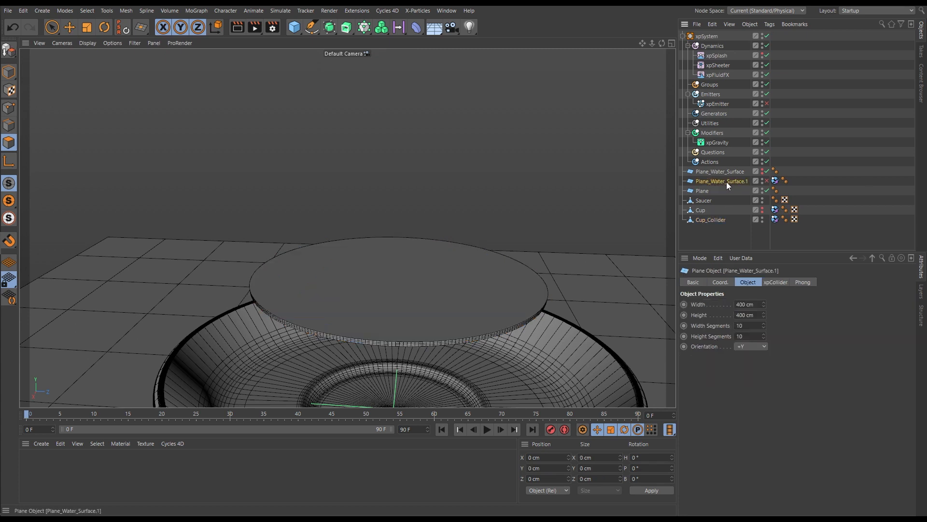
key(Delete)
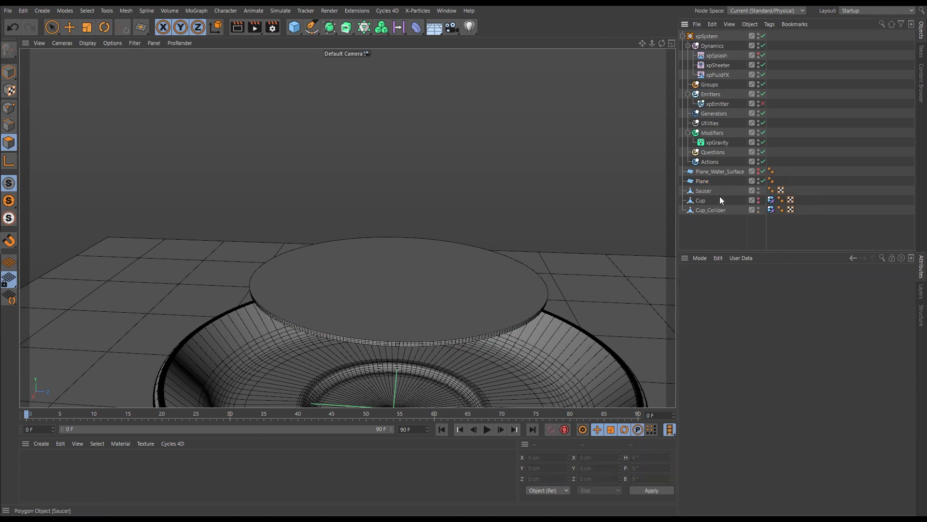
scroll(529, 294, down, 4)
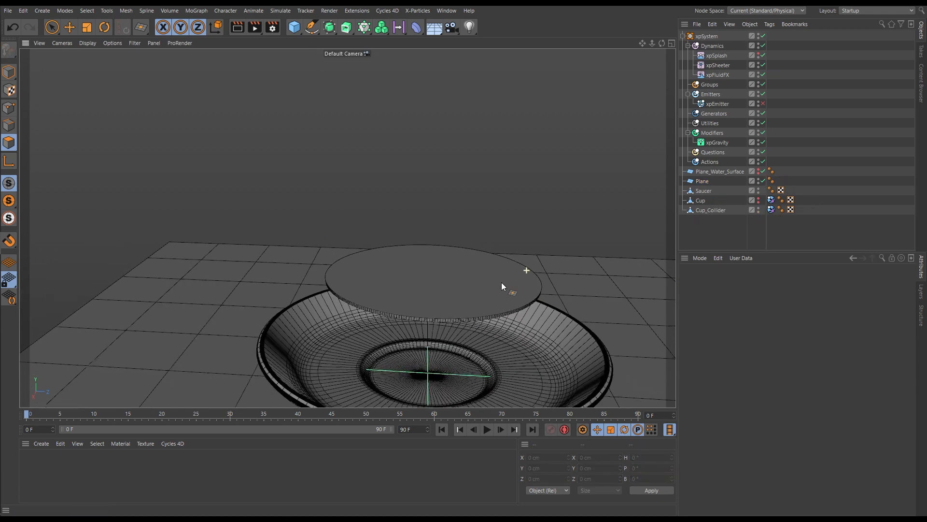
click(758, 199)
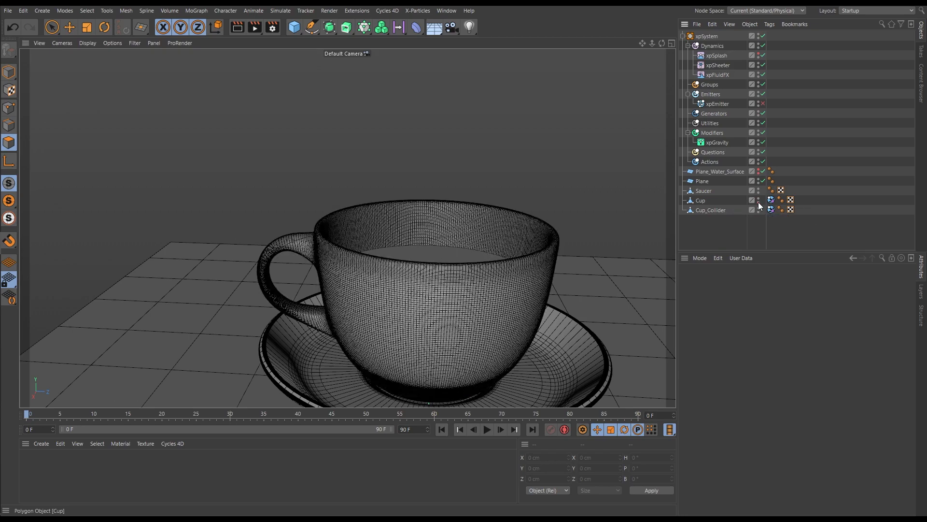
alt+drag(422, 265, 398, 253)
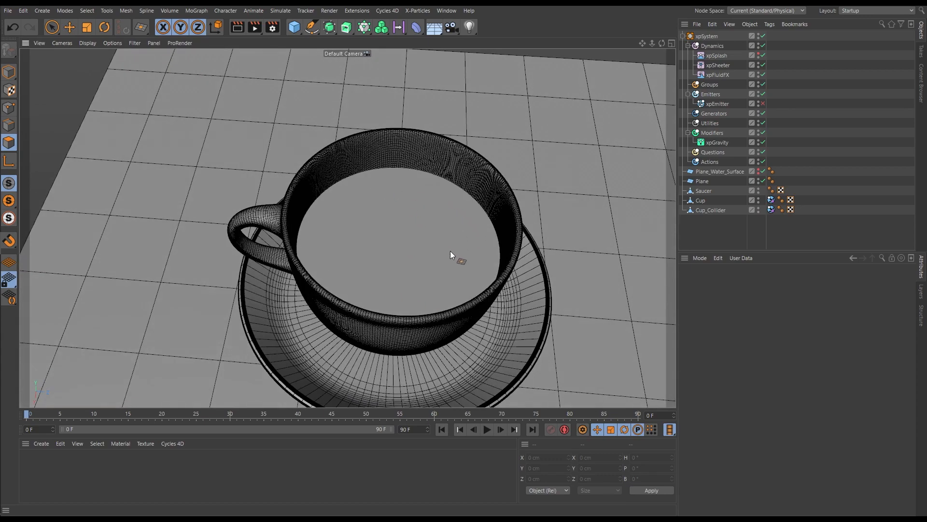
alt+drag(450, 251, 456, 205)
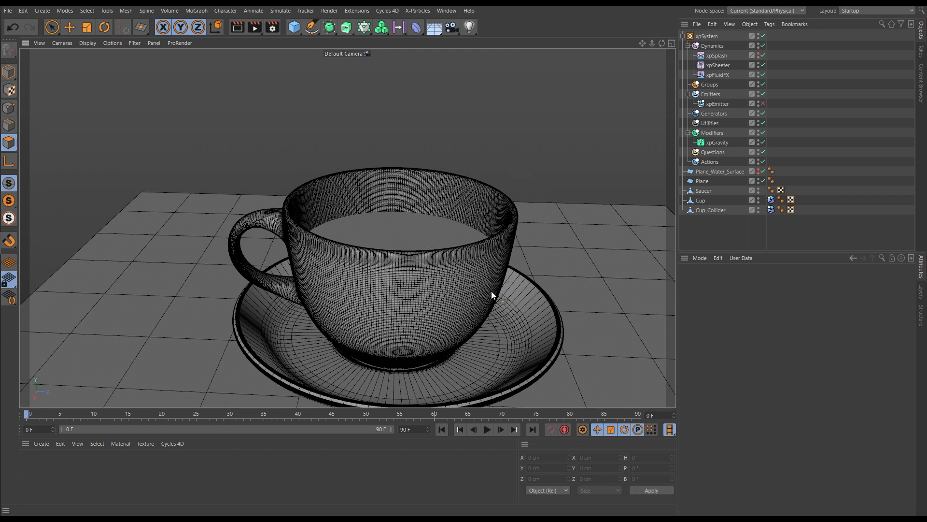
alt+drag(424, 265, 368, 274)
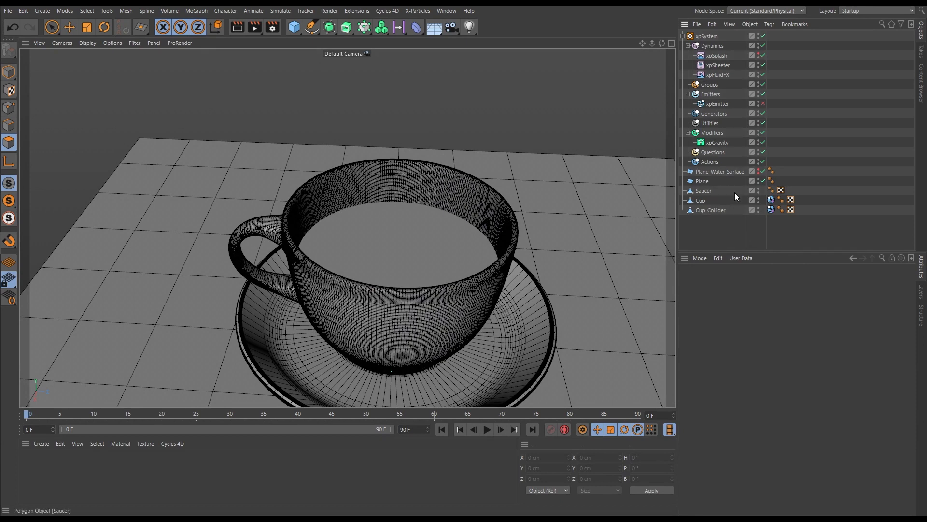
- Create a second emitter in the xpSystem's Emitters folder and set its emitter shape to Cylinder
click(714, 95)
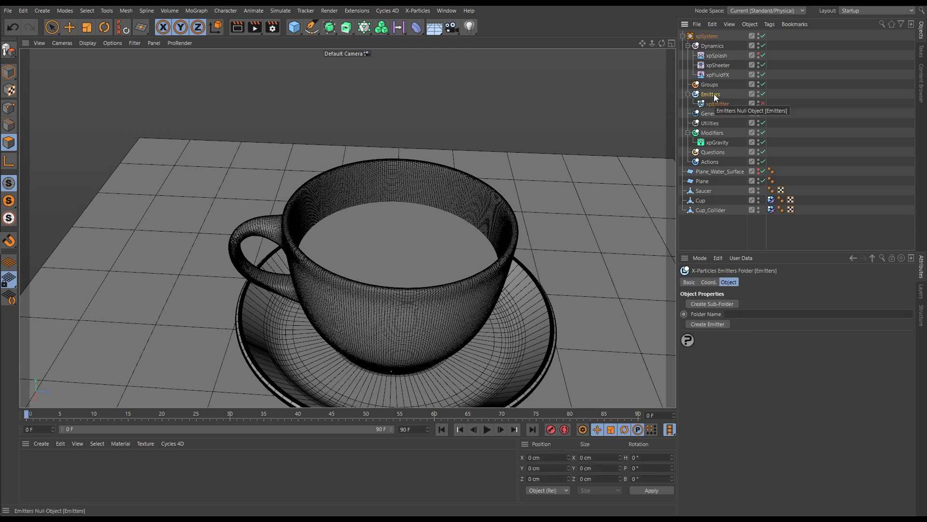
click(711, 324)
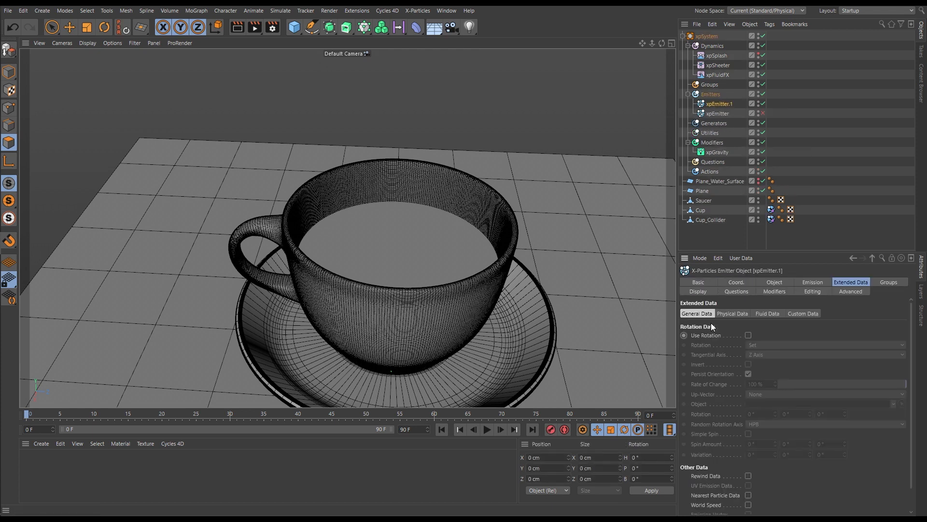
click(721, 105)
click(772, 281)
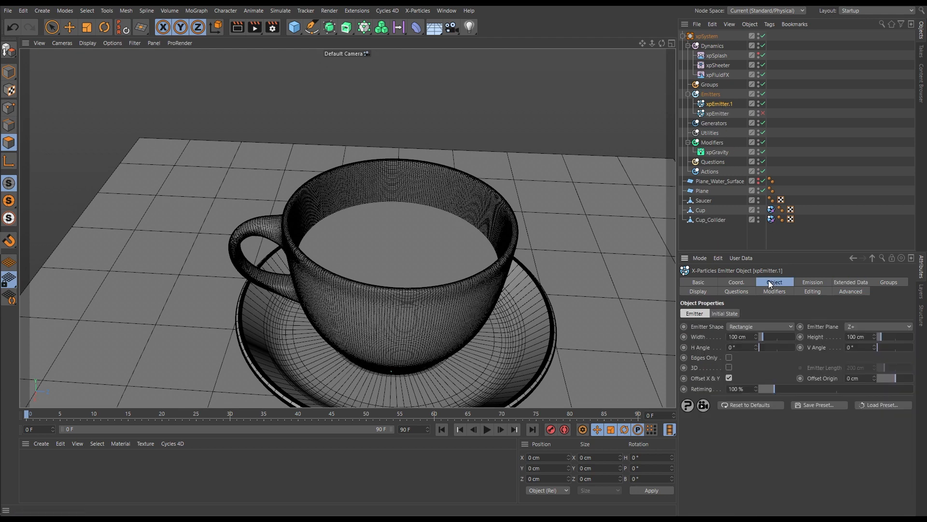
click(744, 327)
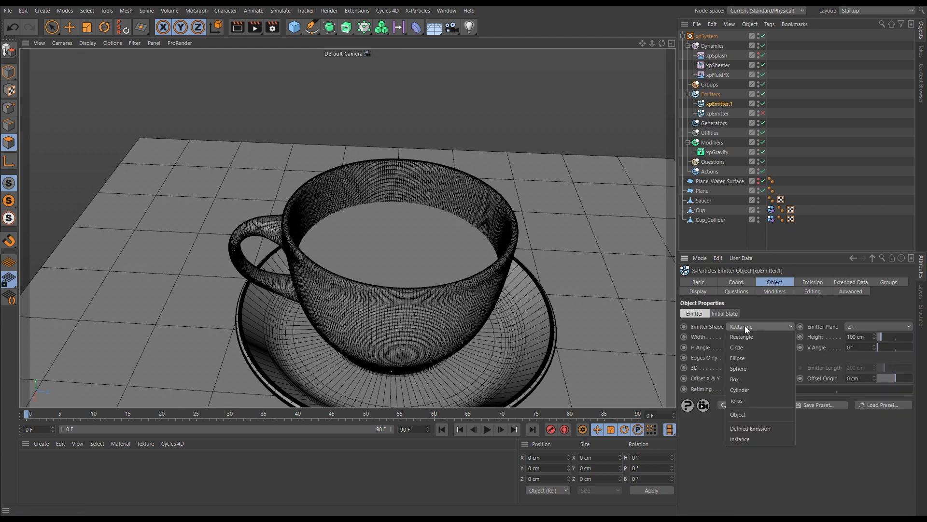
click(746, 387)
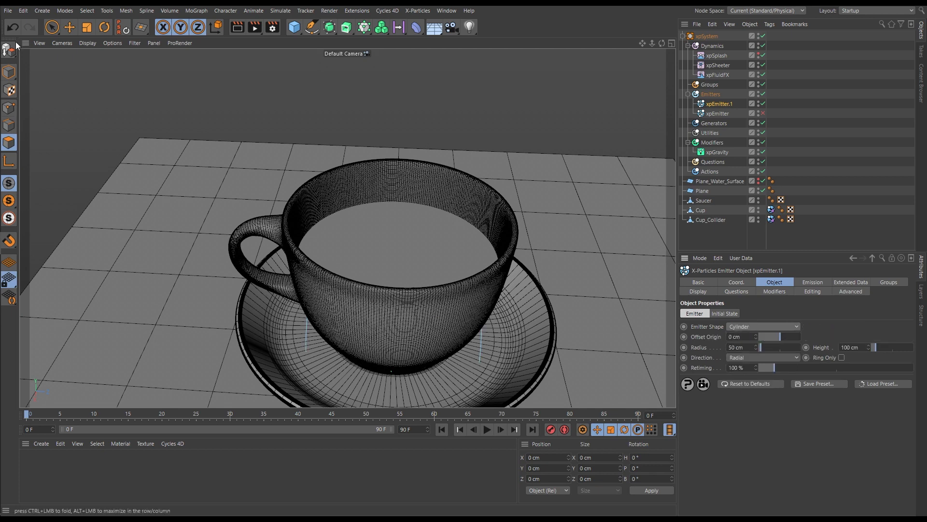
- Raise xpEmitter.1 above the cup to about Y 207 cm and stand it upright with a pitch rotation of 90°
click(10, 72)
click(51, 28)
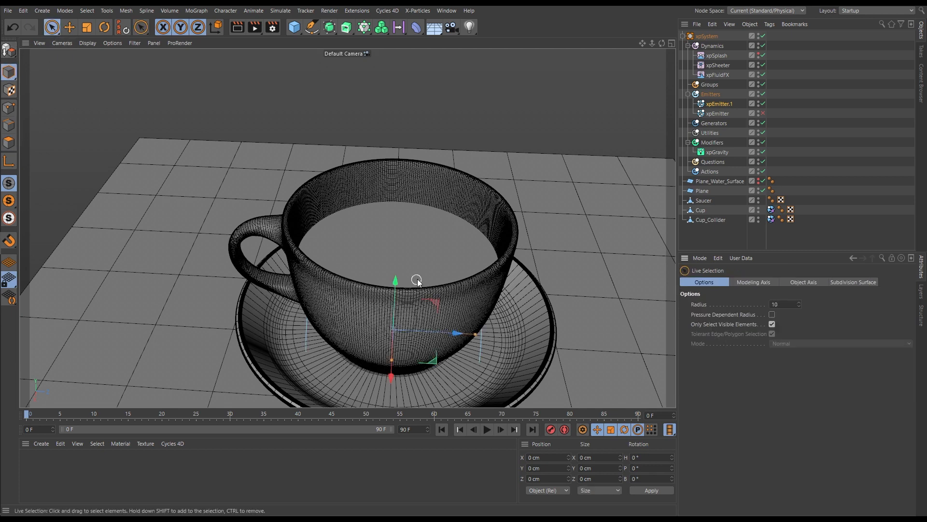
drag(399, 281, 404, 127)
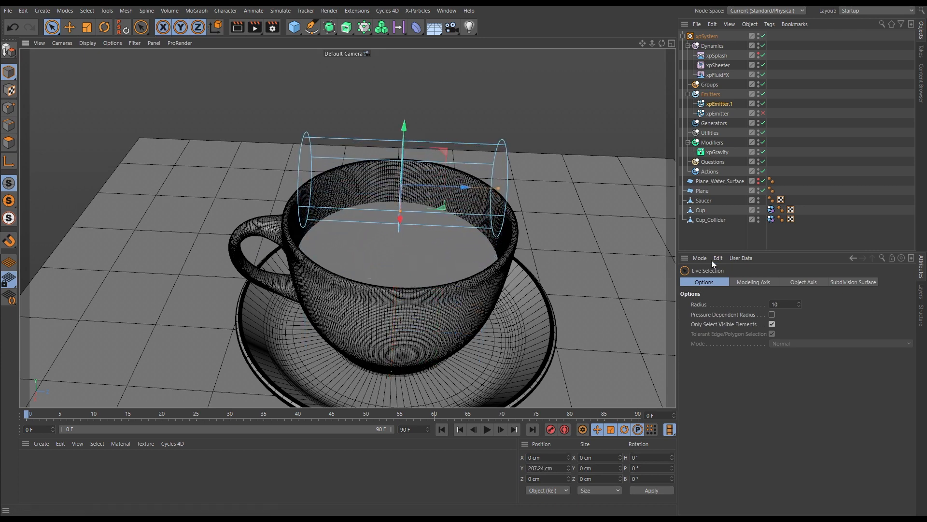
click(718, 104)
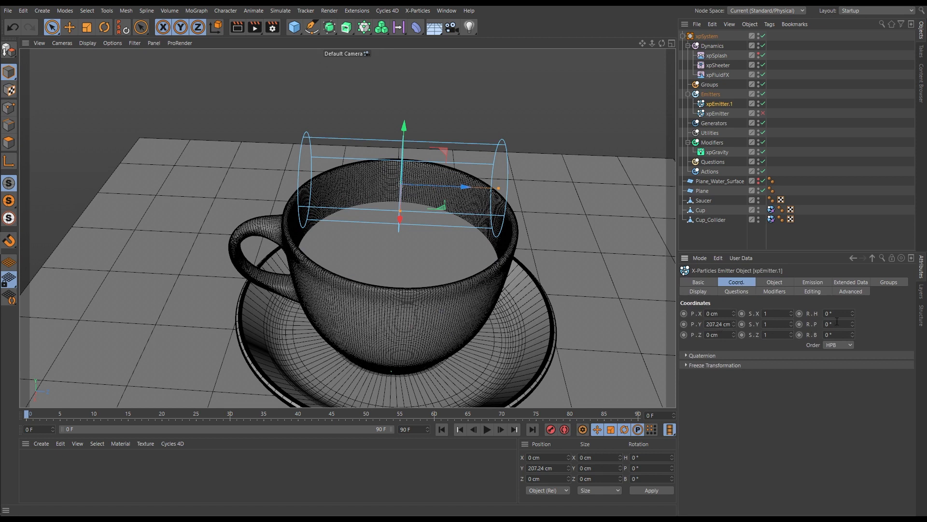
text(90)
key(Return)
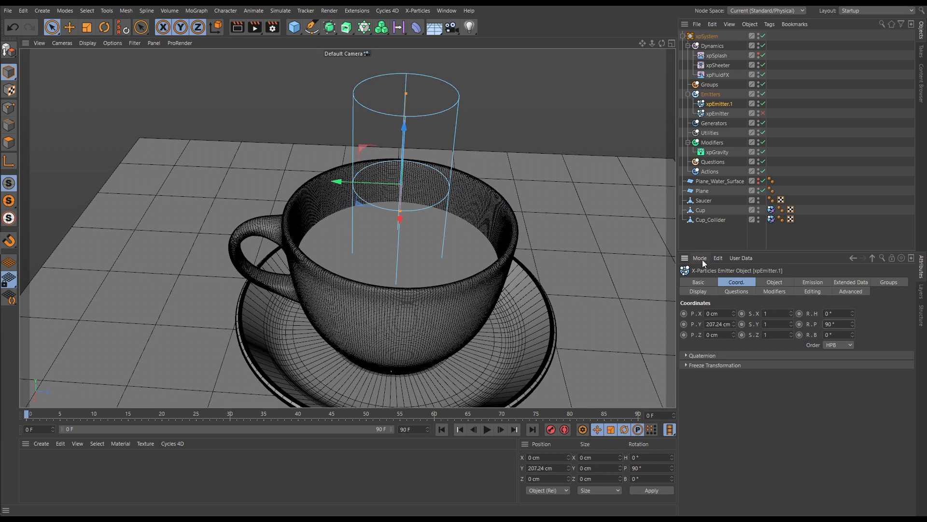
- Shorten the cylinder emitter's height to a low drum shape above the cup opening
alt+drag(483, 224, 450, 221)
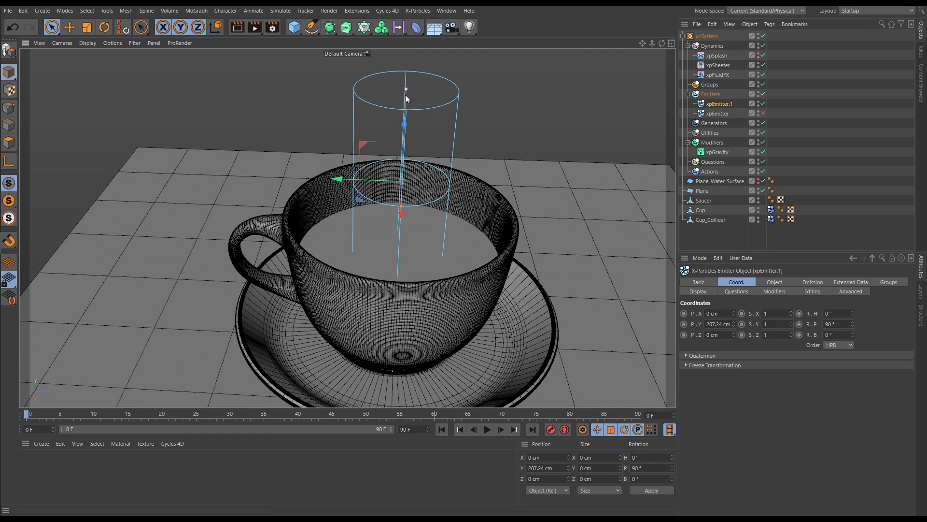
drag(406, 95, 395, 159)
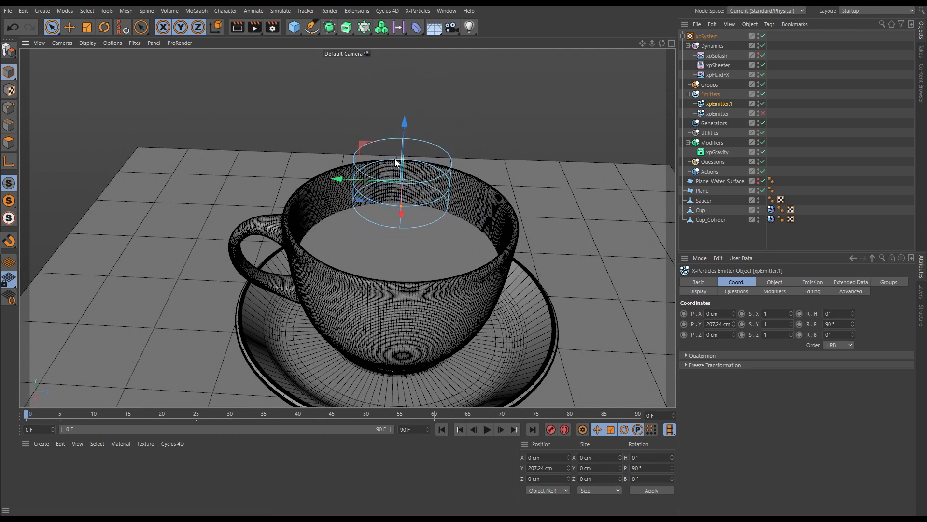
mouse_move(433, 206)
alt+mouse_down()
mouse_move(432, 231)
mouse_move(432, 215)
alt+mouse_up()
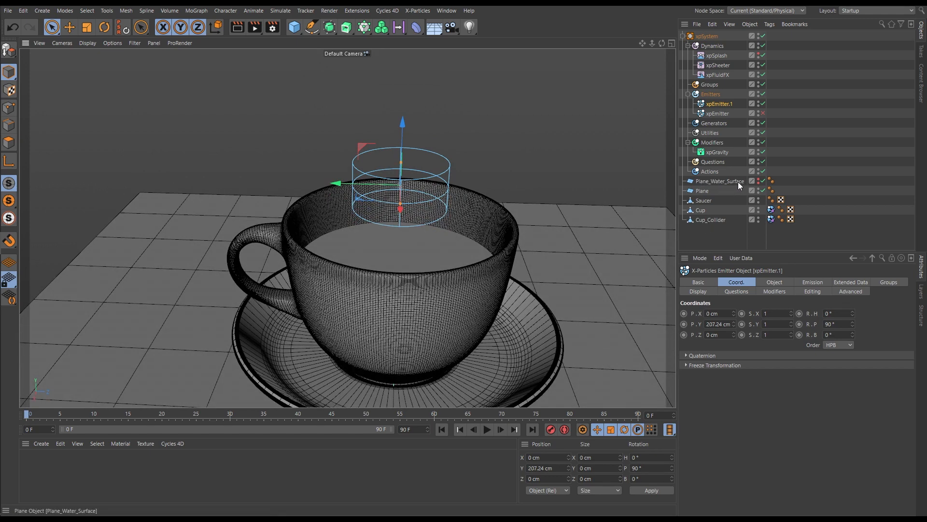
- Show Plane_Water_Surface, hide the Cup and lower xpEmitter.1 to about Y 129 cm, near the collider disc
click(759, 178)
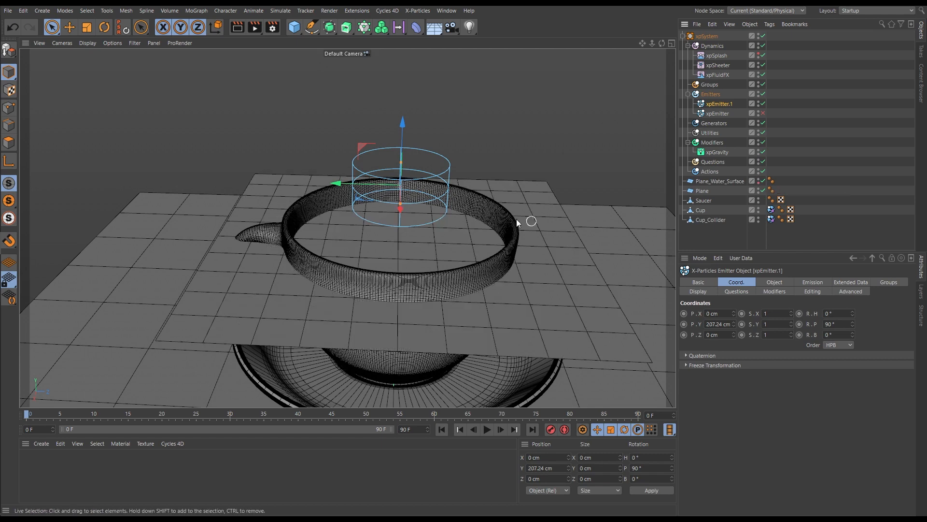
click(758, 208)
alt+drag(421, 235, 419, 191)
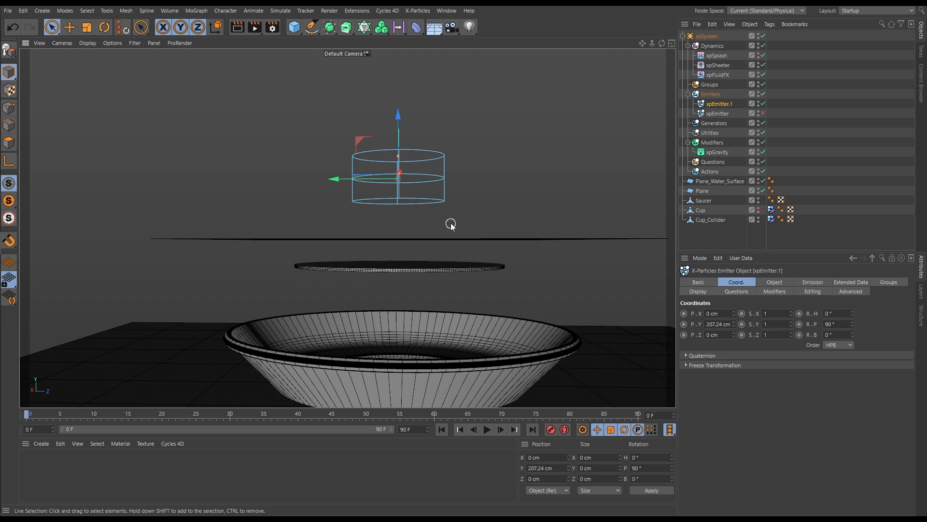
scroll(449, 227, down, 1)
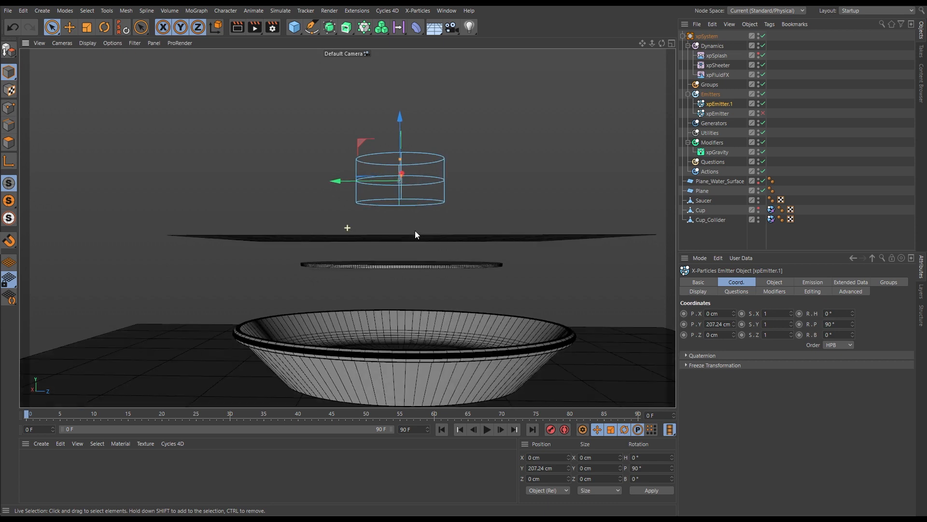
drag(401, 117, 393, 187)
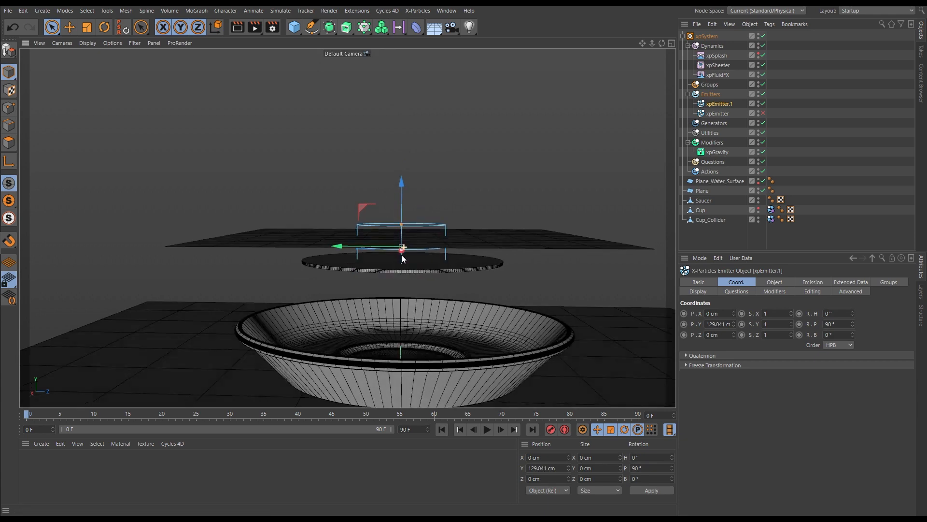
- Adjust the emitter cylinder's height slightly and raise it to about Y 134 cm so its base sits just above the collider disc
scroll(409, 227, up, 5)
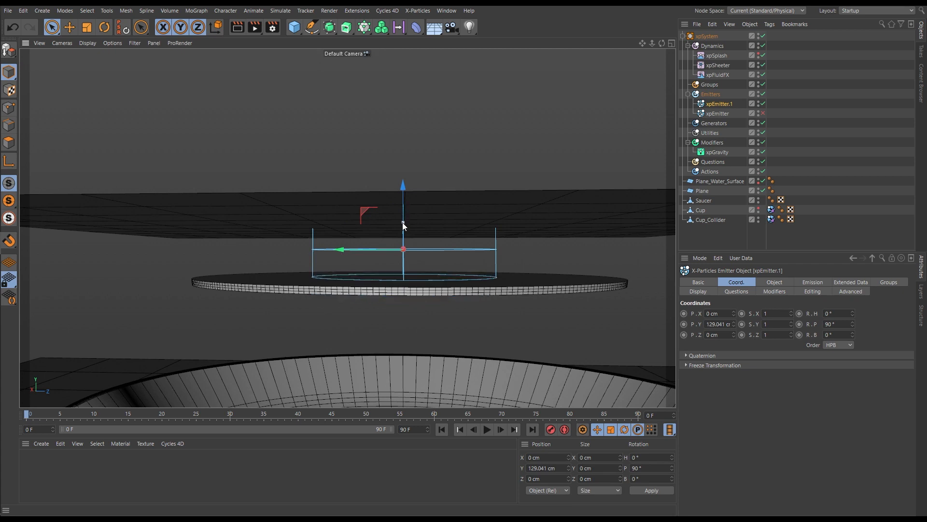
scroll(422, 261, down, 3)
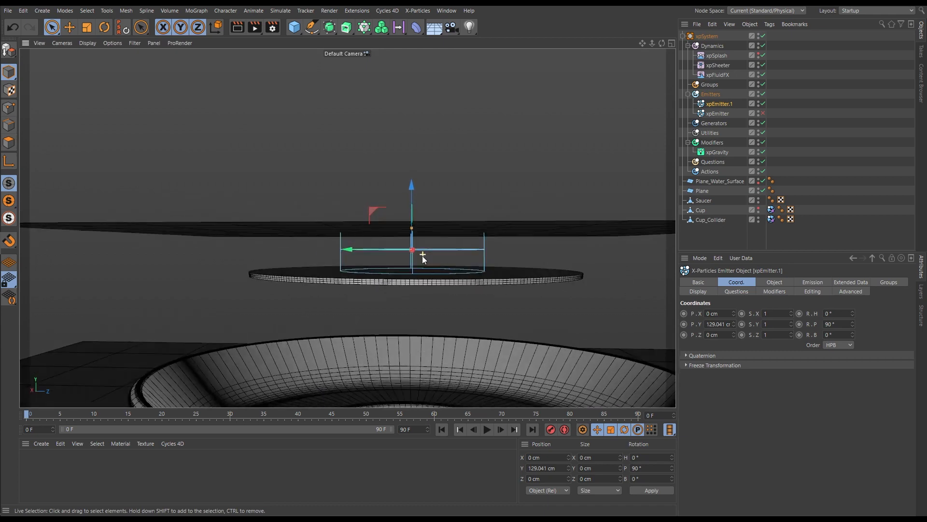
drag(412, 225, 411, 219)
drag(411, 183, 411, 171)
alt+drag(424, 237, 429, 231)
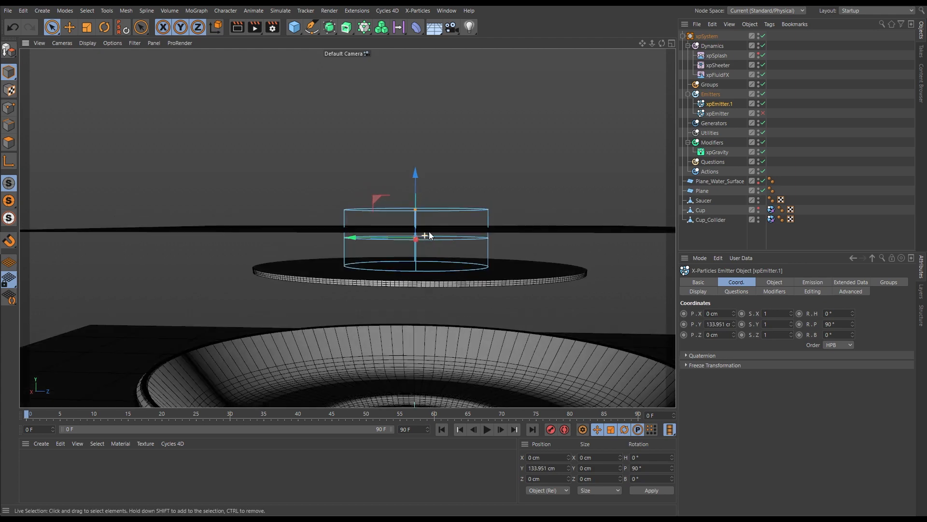
alt+right_drag(429, 231, 408, 241)
mouse_move(407, 241)
alt+mouse_down()
mouse_move(398, 248)
mouse_move(412, 245)
alt+mouse_up()
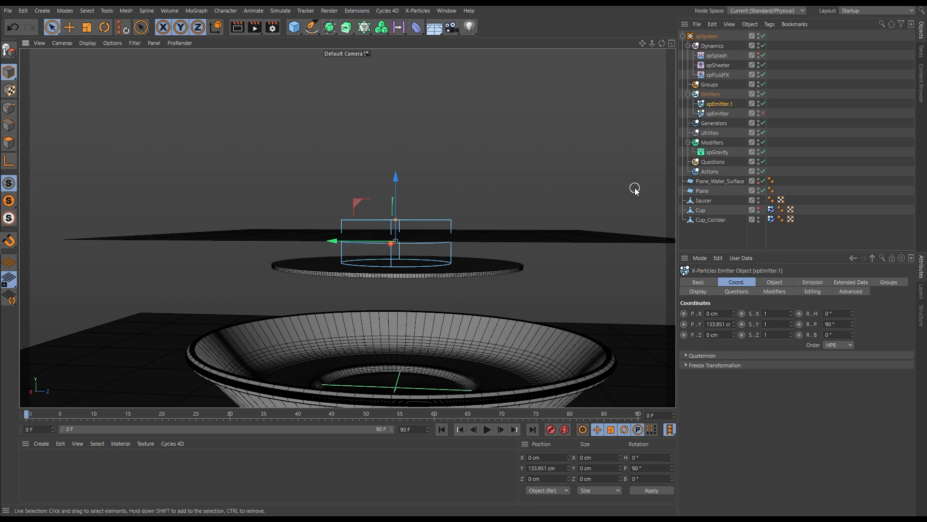
- Disable Plane_Water_Surface and enlarge the emitter cylinder's radius in the top view to just inside the green gravity circle
click(763, 181)
alt+drag(454, 226, 454, 269)
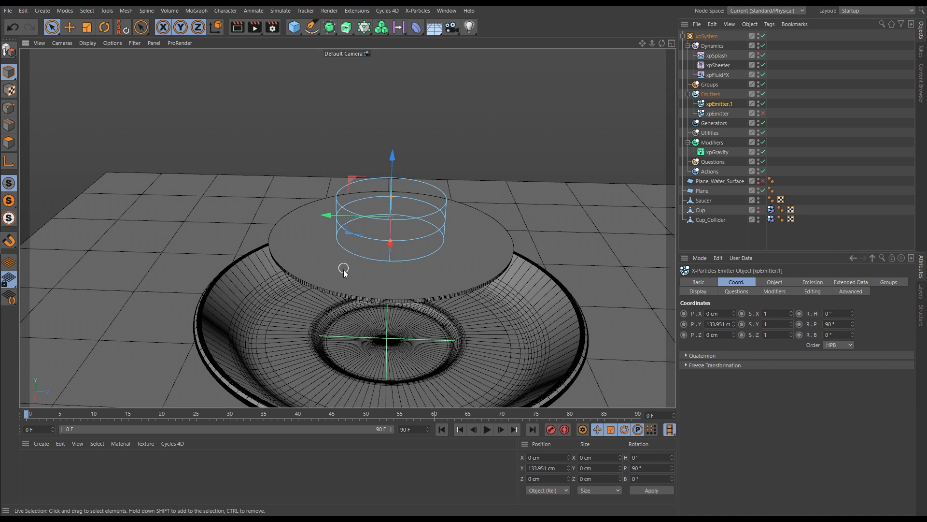
middle_click(396, 276)
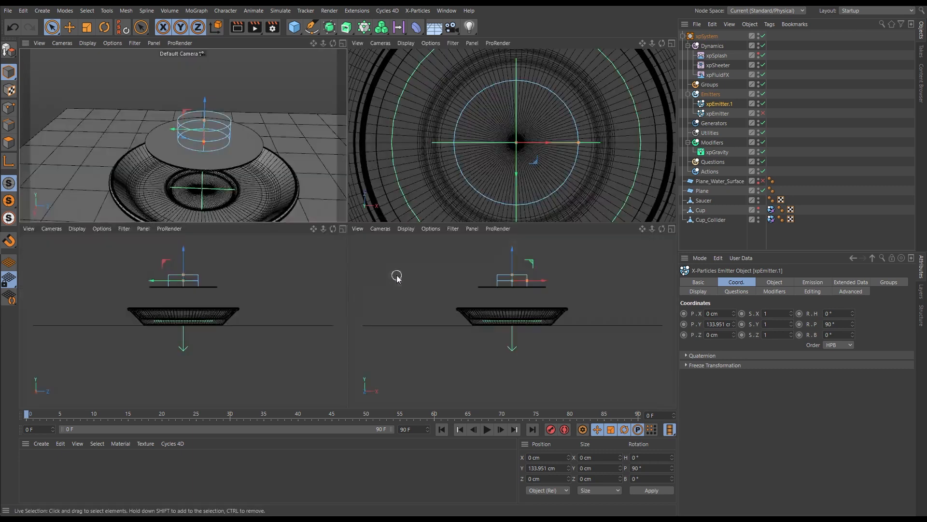
click(671, 43)
scroll(431, 224, up, 2)
scroll(411, 232, down, 3)
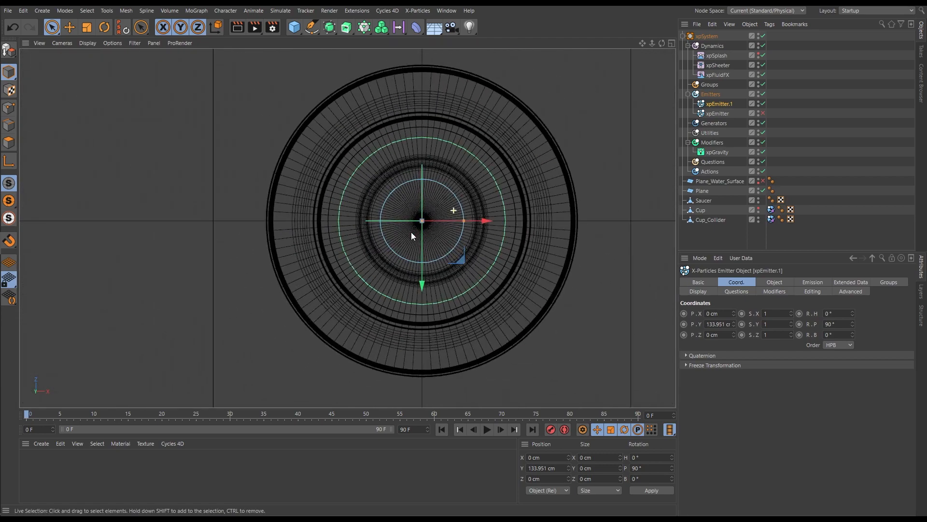
scroll(425, 226, up, 2)
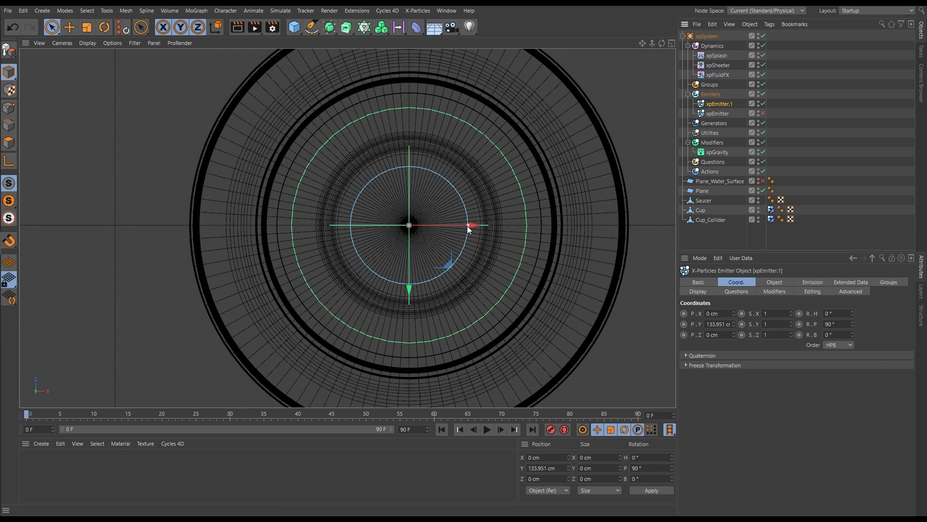
drag(468, 225, 515, 231)
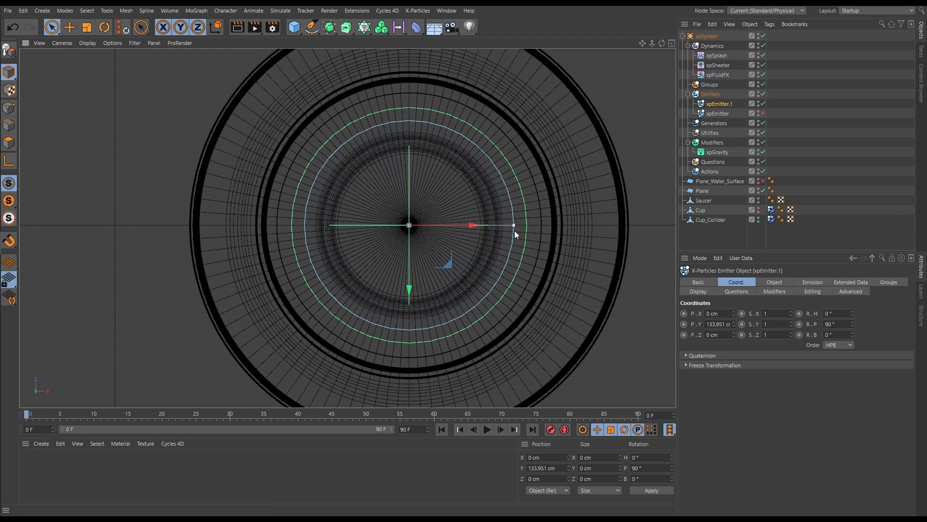
- Hide the Saucer and widen the emitter cylinder's radius in the top view to match the Cup_Collider disc's outline
click(758, 197)
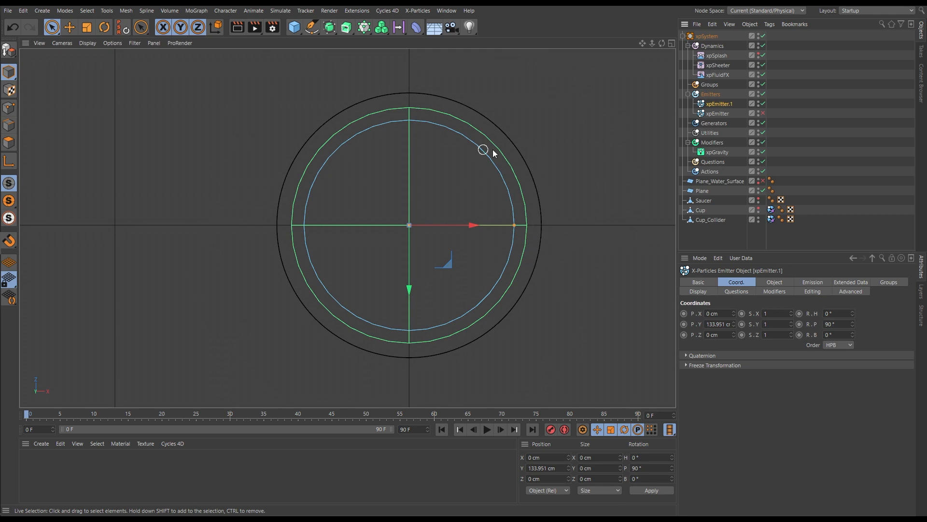
drag(514, 225, 541, 227)
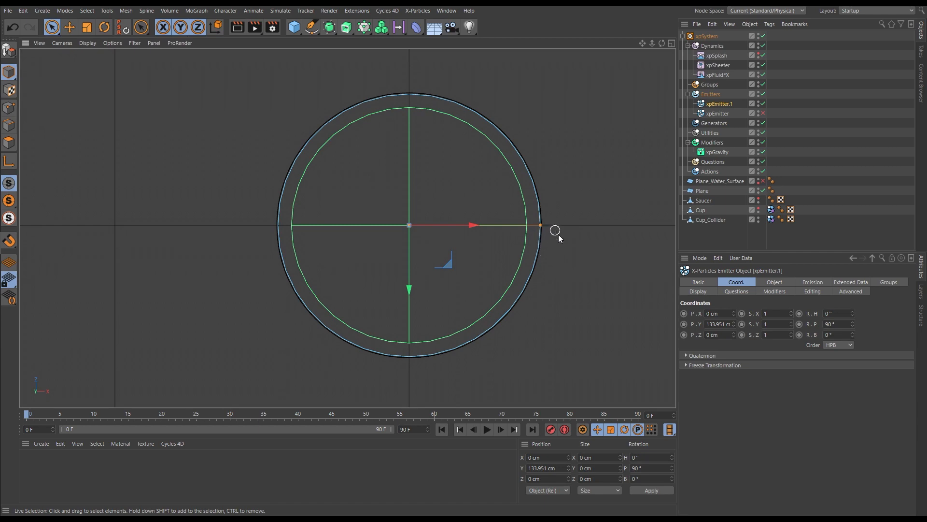
key(F1)
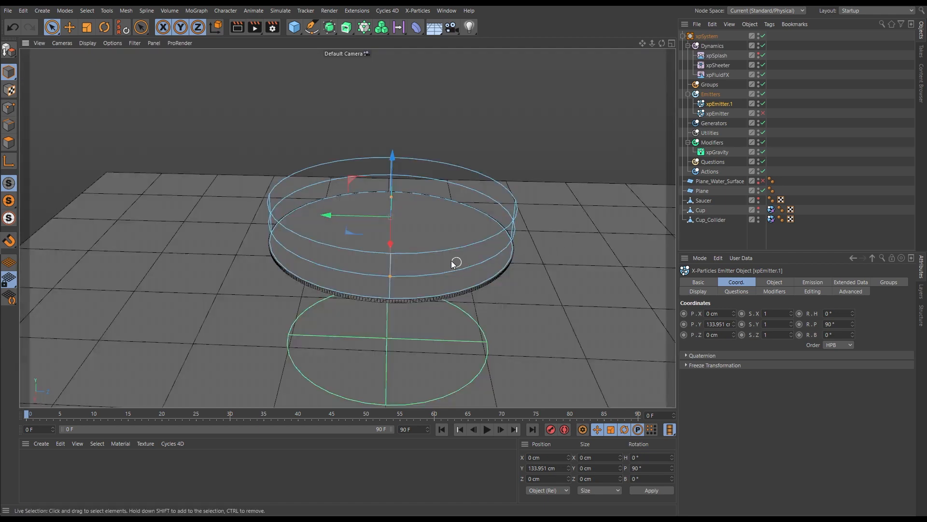
alt+drag(452, 204, 409, 257)
mouse_move(472, 245)
alt+mouse_down()
mouse_move(437, 246)
mouse_move(483, 234)
alt+mouse_up()
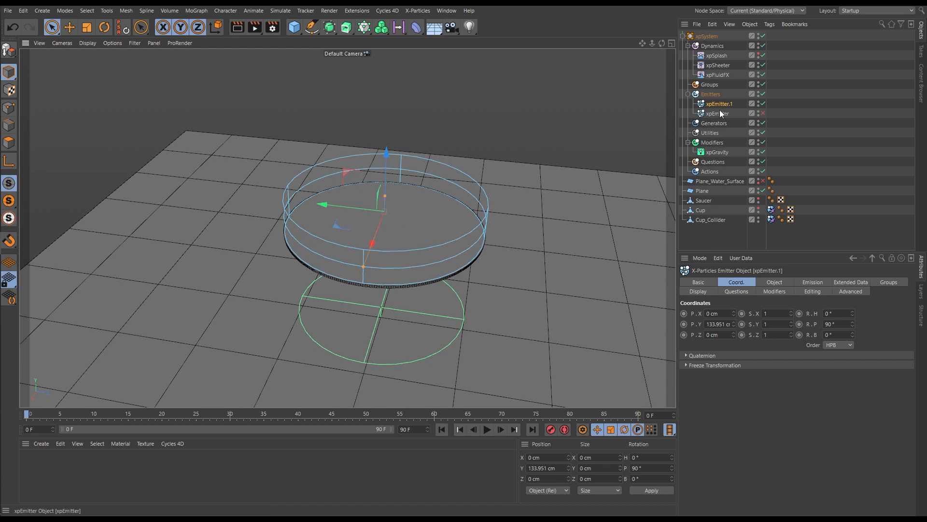
- Set xpEmitter.1's emission to Shot and switch its shot type from Random to one with 100% spacing
click(801, 282)
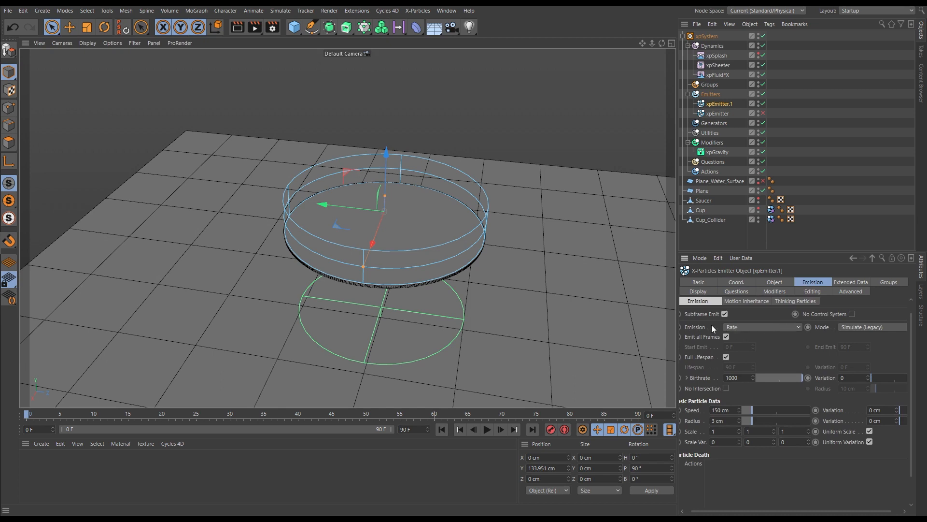
click(742, 327)
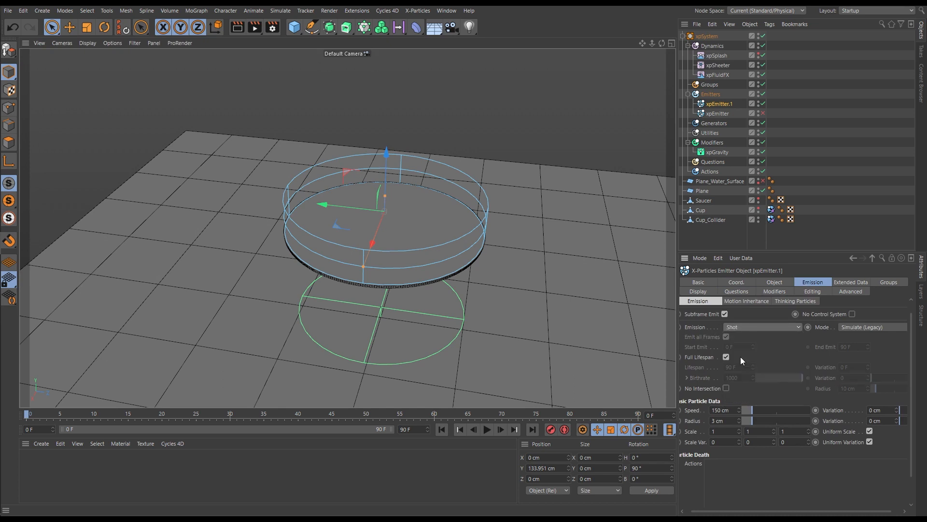
click(740, 358)
scroll(740, 356, down, 1)
click(739, 306)
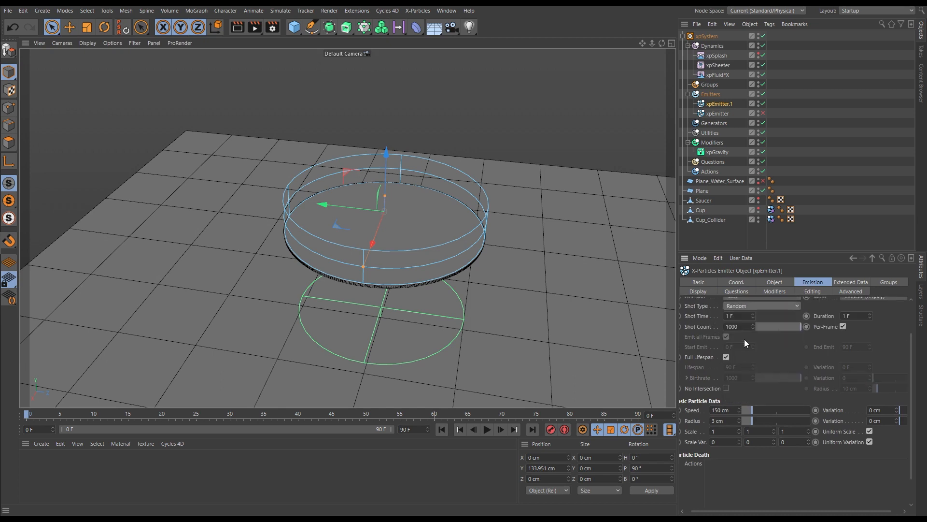
click(744, 339)
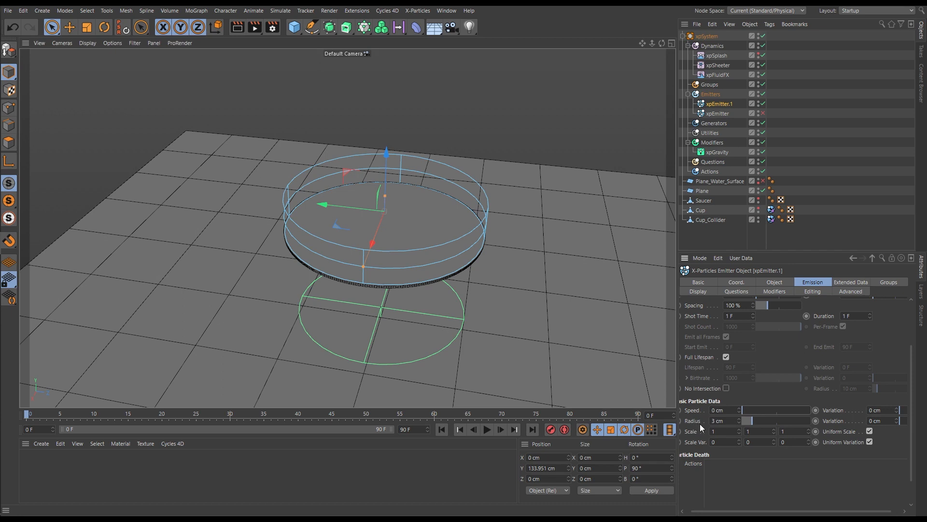
- Set the emitter's particle speed to 0 cm and particle radius to 1 cm
drag(729, 421, 711, 421)
text(1)
key(Return)
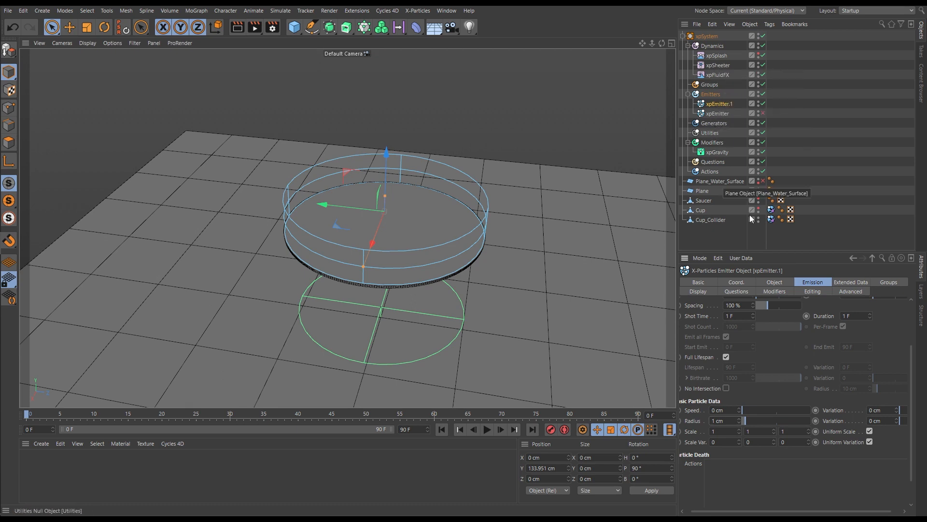
- Add xpSheeter and xpSplash as exclusions in xpEmitter.1's modifiers and disable both dynamics objects
click(775, 292)
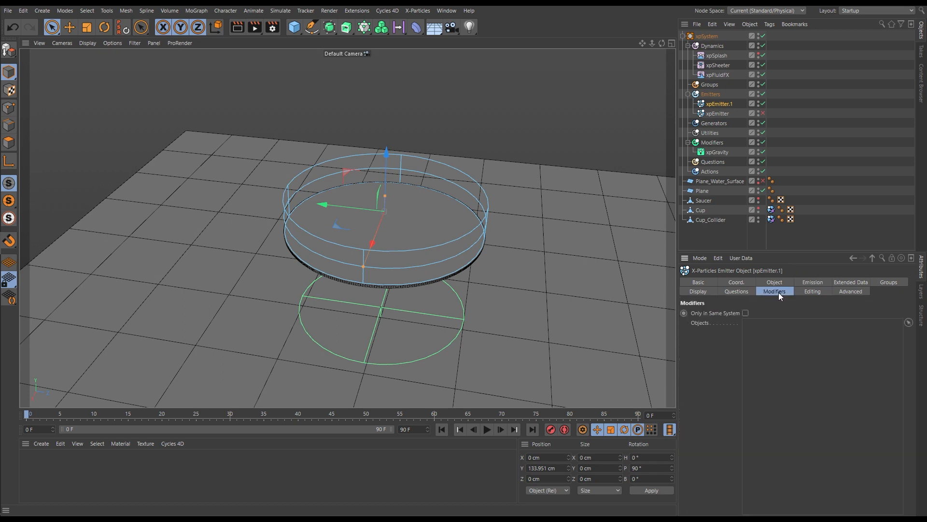
drag(720, 65, 784, 334)
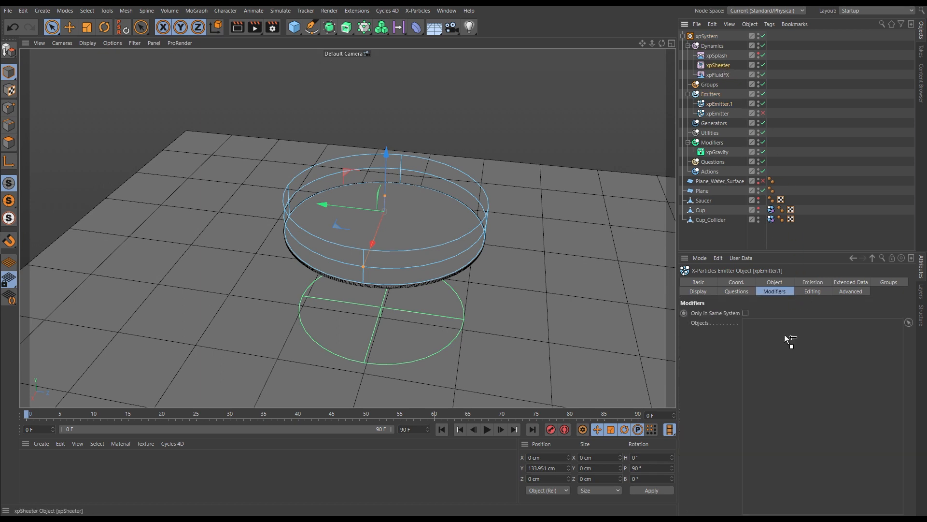
click(814, 326)
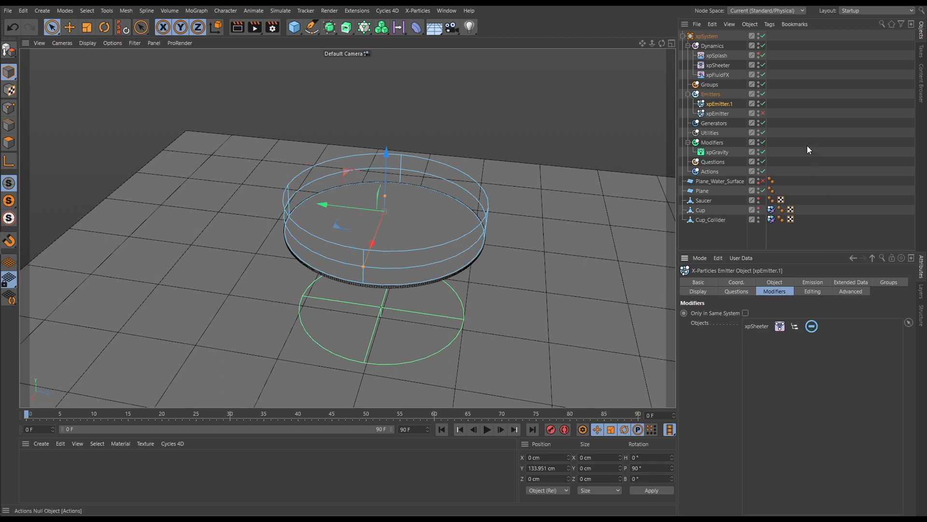
drag(715, 55, 787, 344)
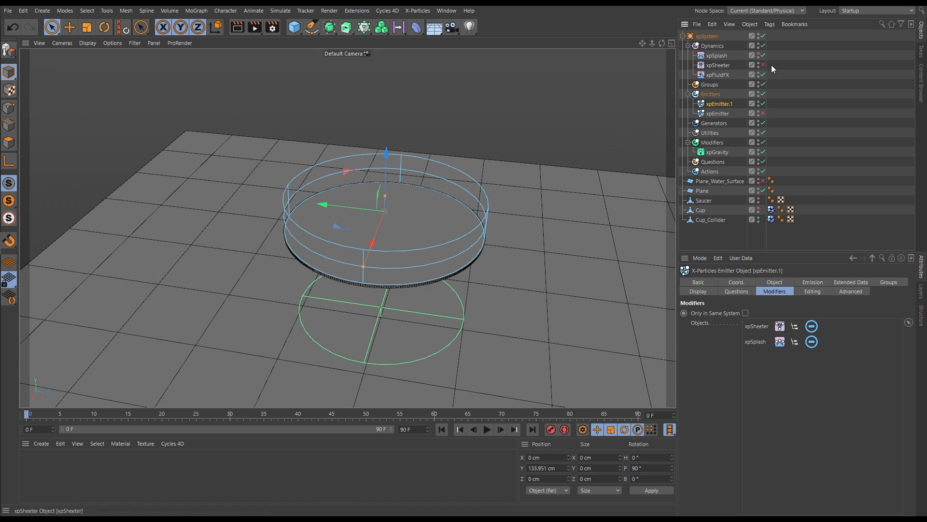
click(764, 55)
- Play the simulation to about frame 14 and check from the side how the particles settle on the collider disc
click(487, 430)
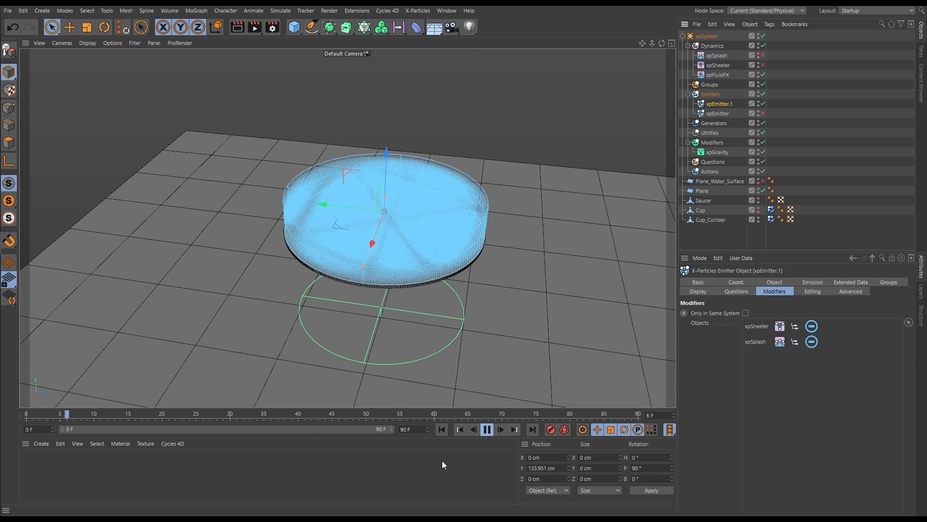
click(487, 434)
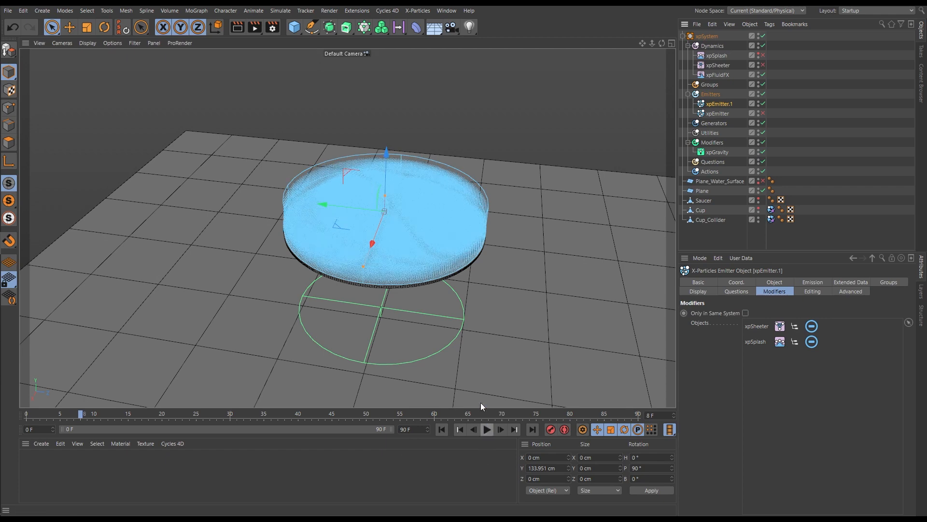
alt+drag(388, 248, 404, 186)
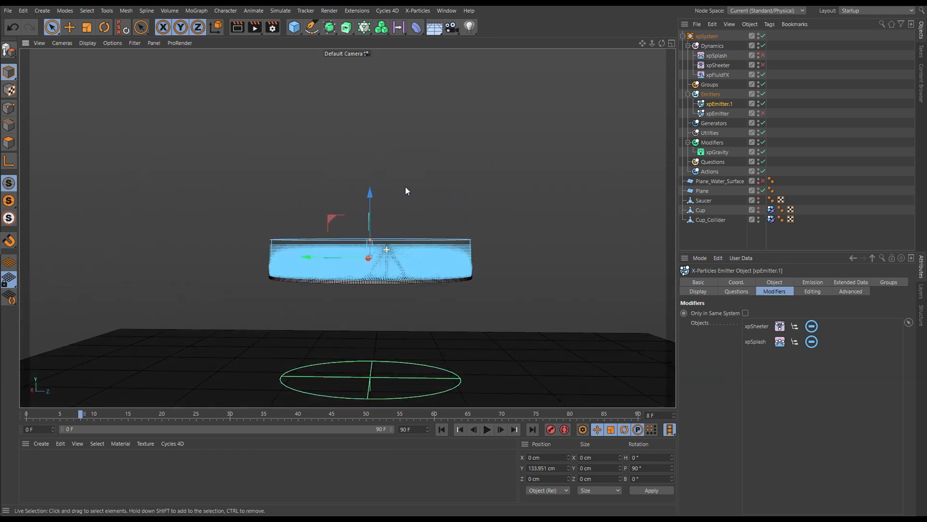
click(487, 429)
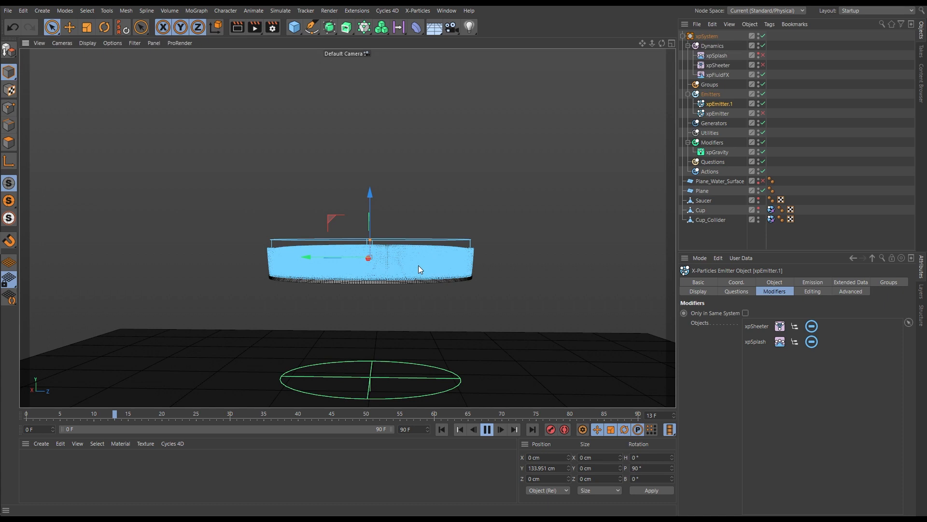
click(487, 430)
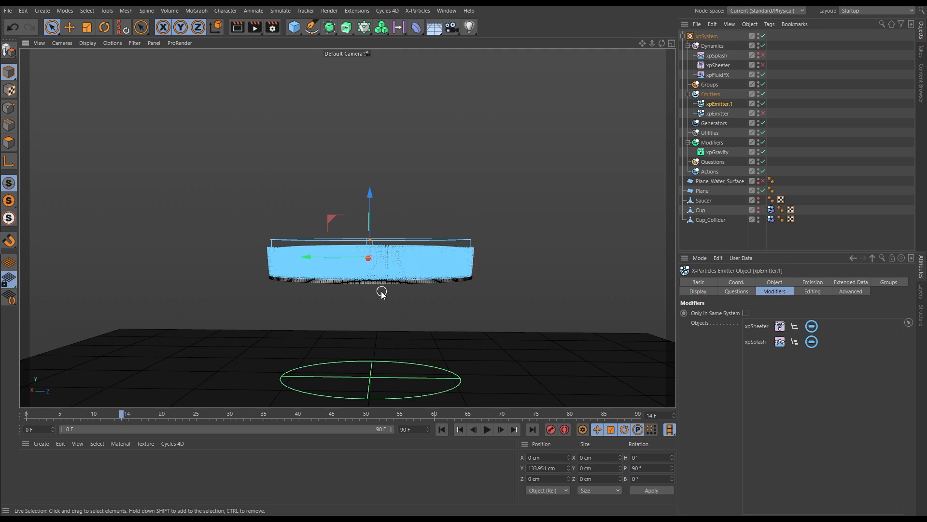
- Rewind the simulation, reduce the emitter cylinder's height and lower it to about Y 128 cm, just above the collider disc
click(442, 429)
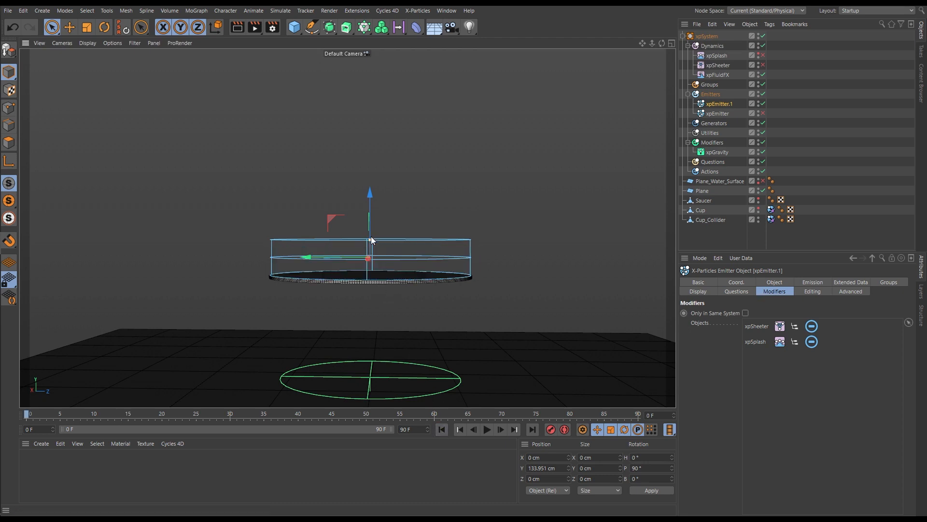
drag(369, 238, 369, 245)
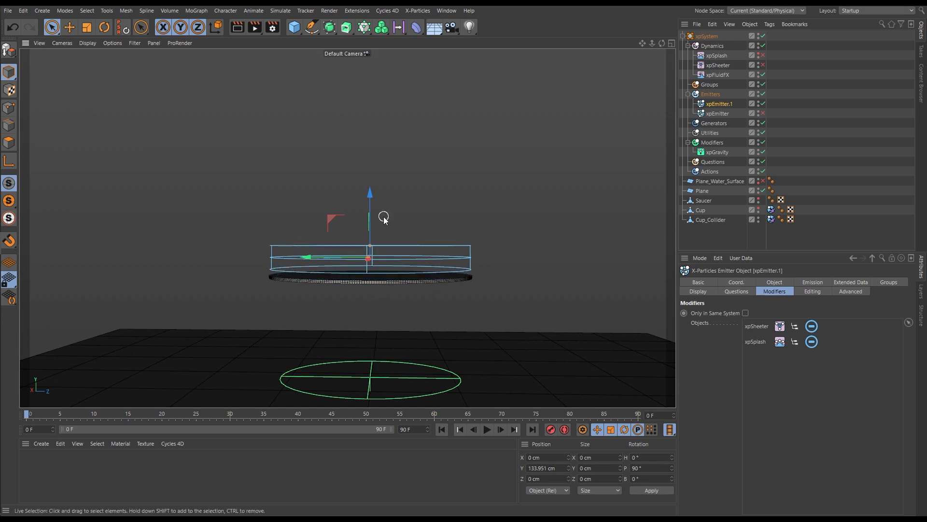
drag(370, 194, 369, 199)
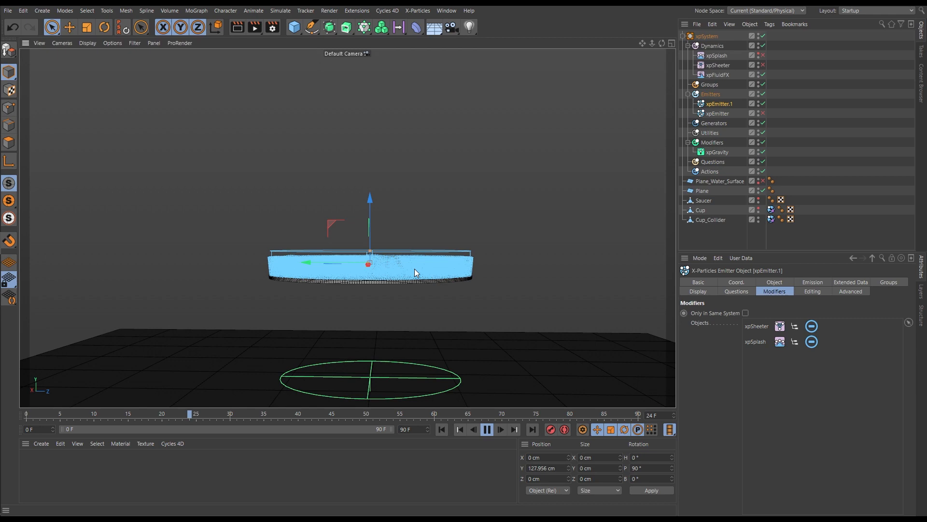
- Run the simulation to about frame 36 and inspect the settled particles from above and from the side
click(486, 429)
alt+drag(384, 267, 387, 302)
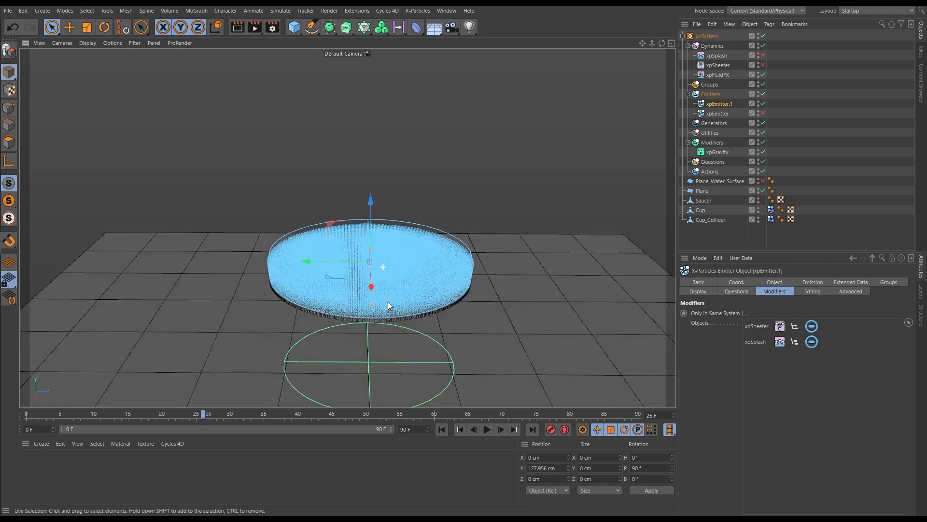
click(486, 430)
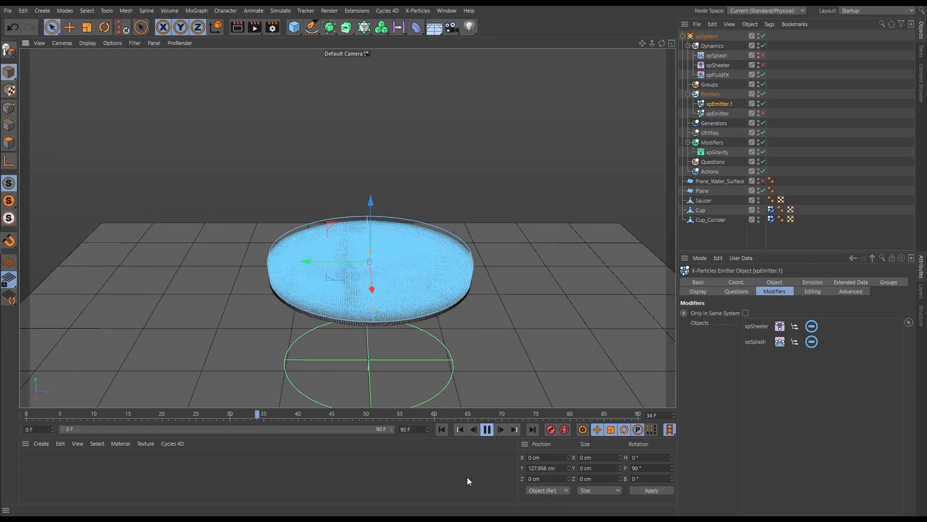
click(486, 432)
alt+drag(394, 275, 388, 227)
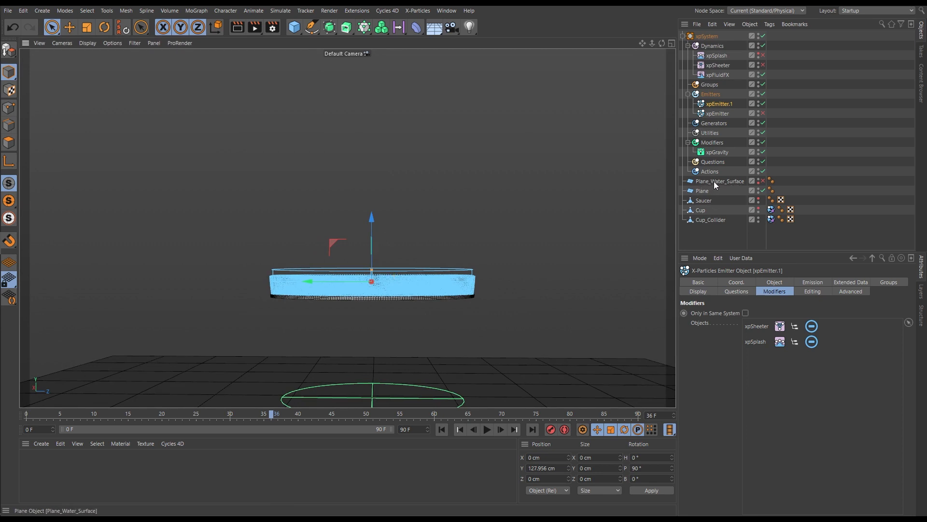
- Temporarily enable Plane_Water_Surface to compare the particle fill and the emitter's top at frame 0 with the water level
click(764, 181)
click(763, 190)
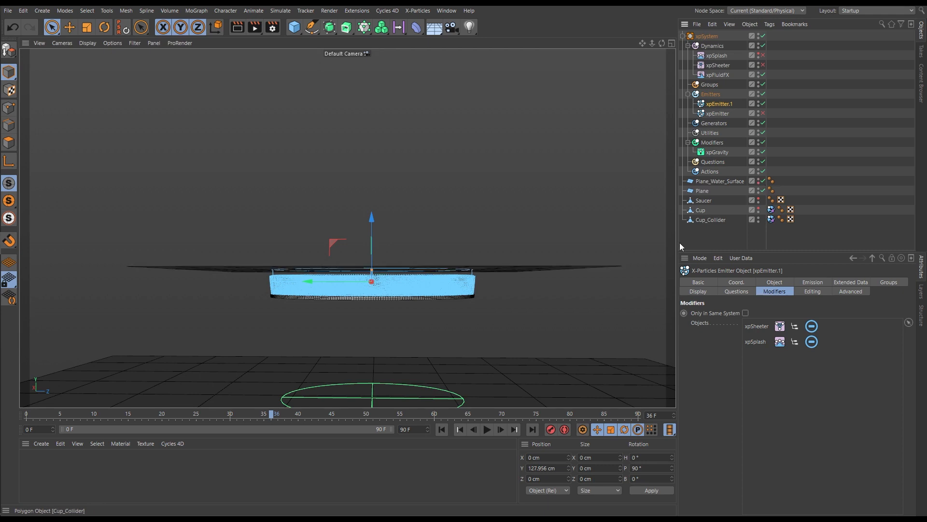
alt+drag(379, 282, 379, 280)
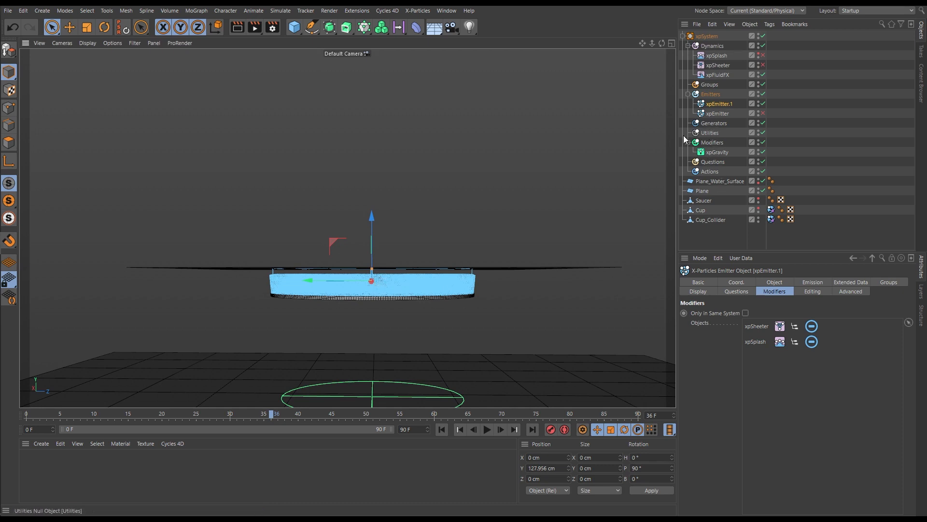
click(442, 430)
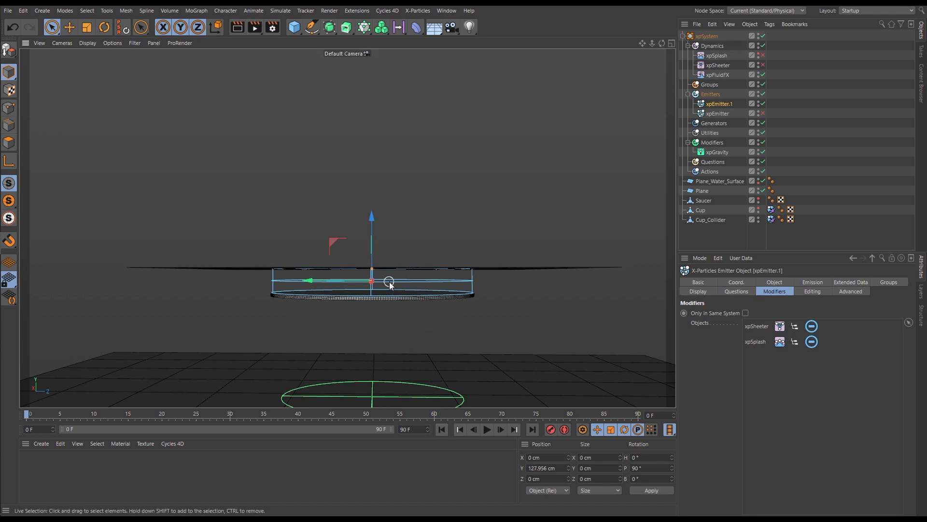
alt+drag(387, 282, 391, 300)
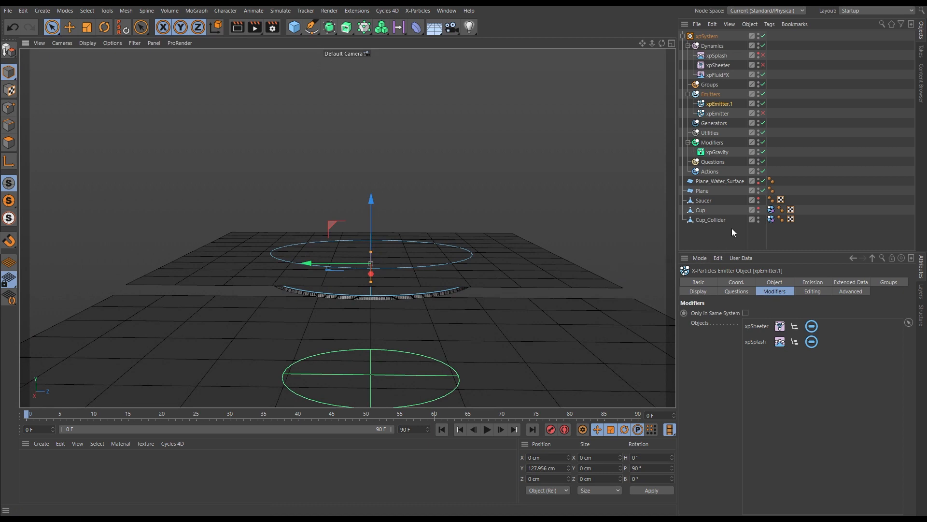
click(764, 181)
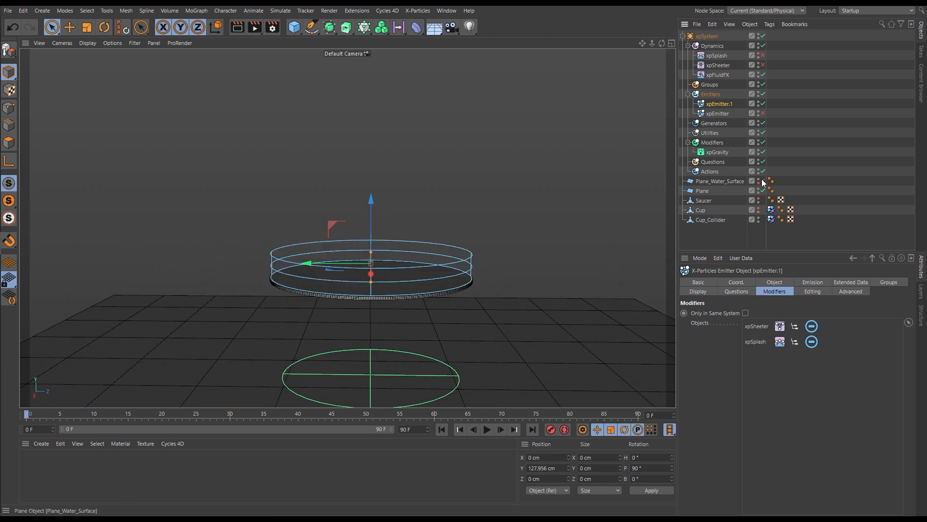
- Rename the disabled xpEmitter as xpEmitter_Splash
click(717, 113)
click(708, 281)
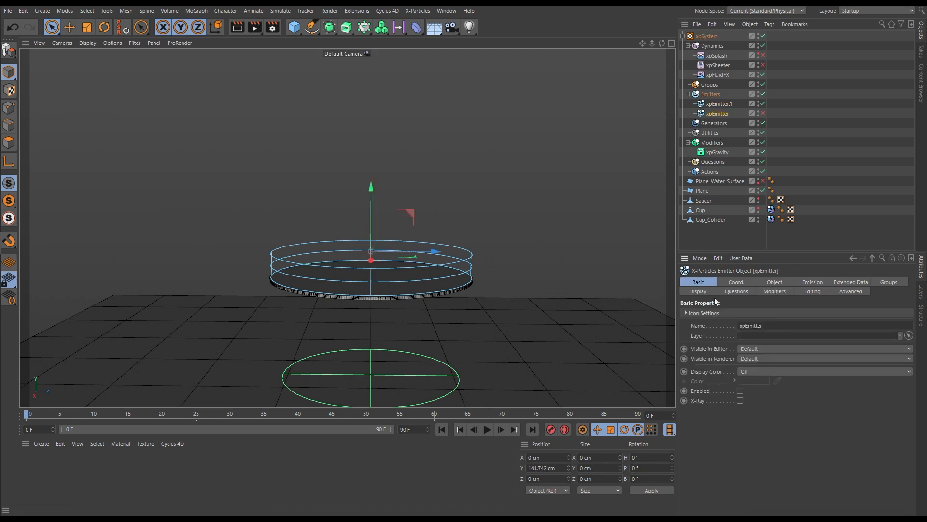
text(_Splash)
key(Return)
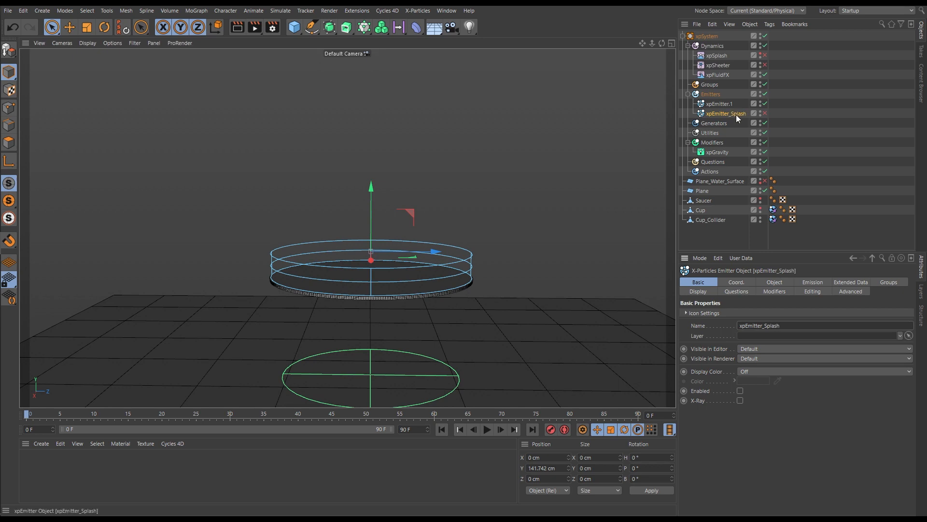
- Move xpEmitter.1 below xpEmitter_Splash in the hierarchy and rename it xpEmitter_Ripples
drag(712, 104, 716, 119)
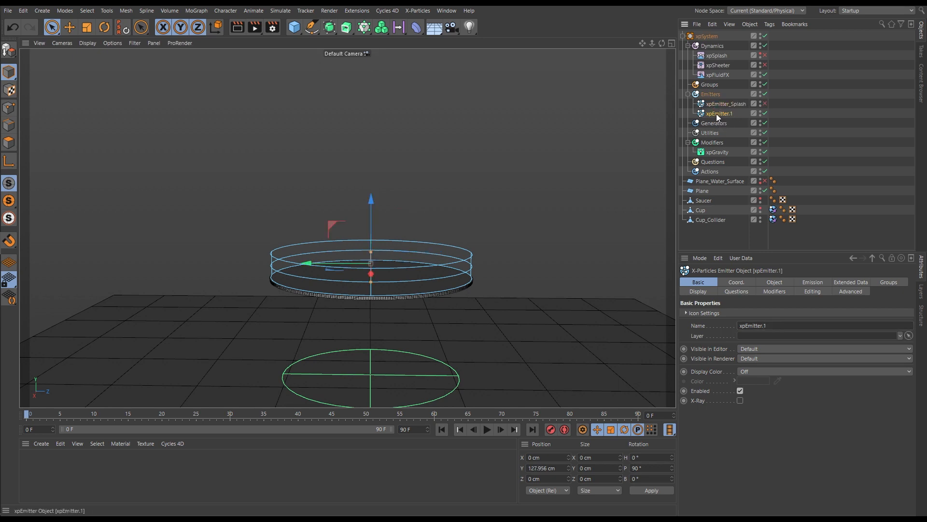
double_click(783, 323)
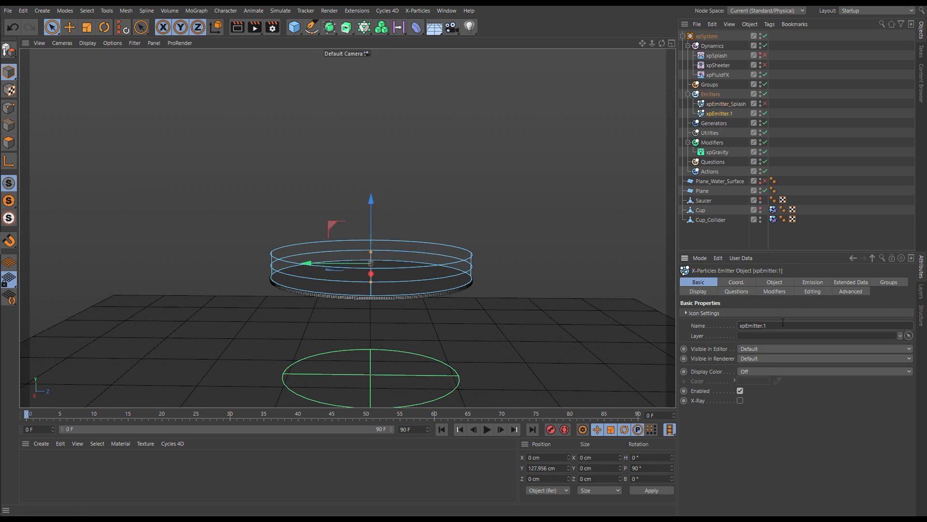
text(_Ripples)
key(Return)
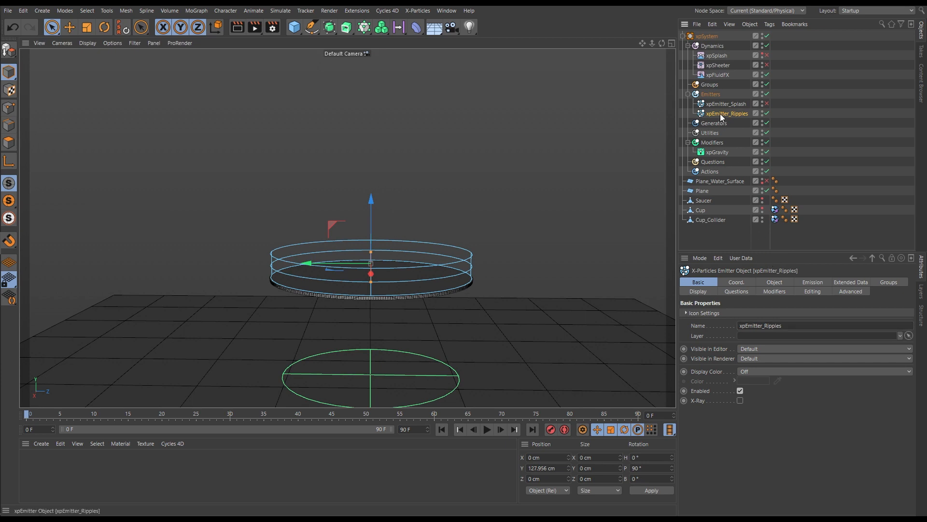
- Color the xpEmitter_Ripples particles by Gradient (Parameter), using Speed as the gradient parameter with a maximum of 200 cm
click(702, 292)
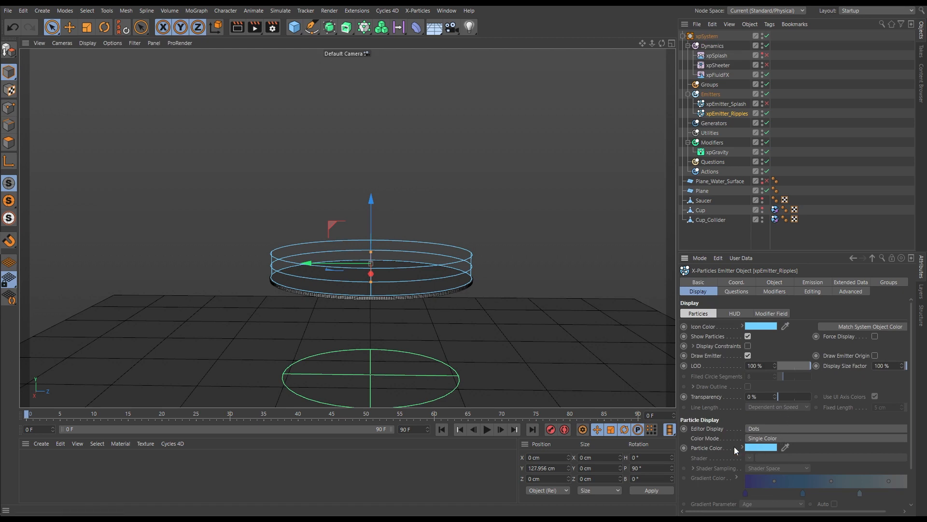
click(755, 438)
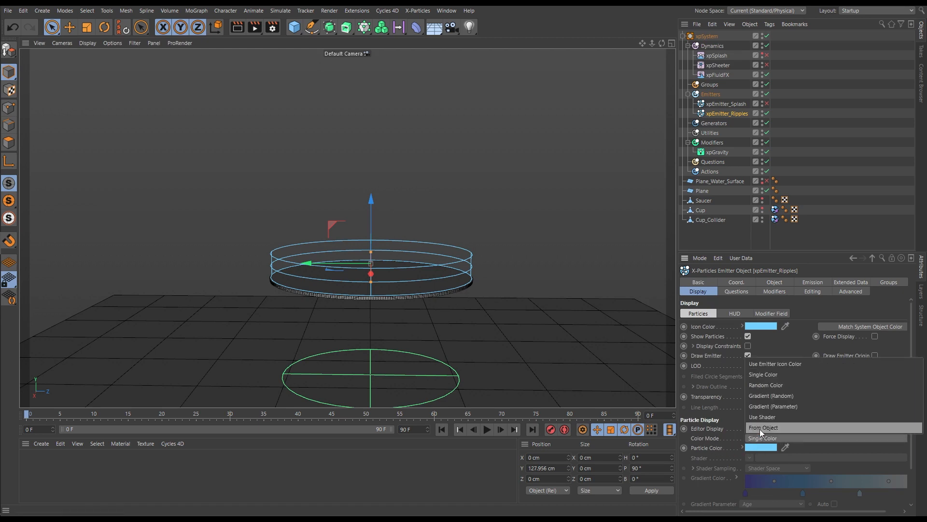
click(764, 408)
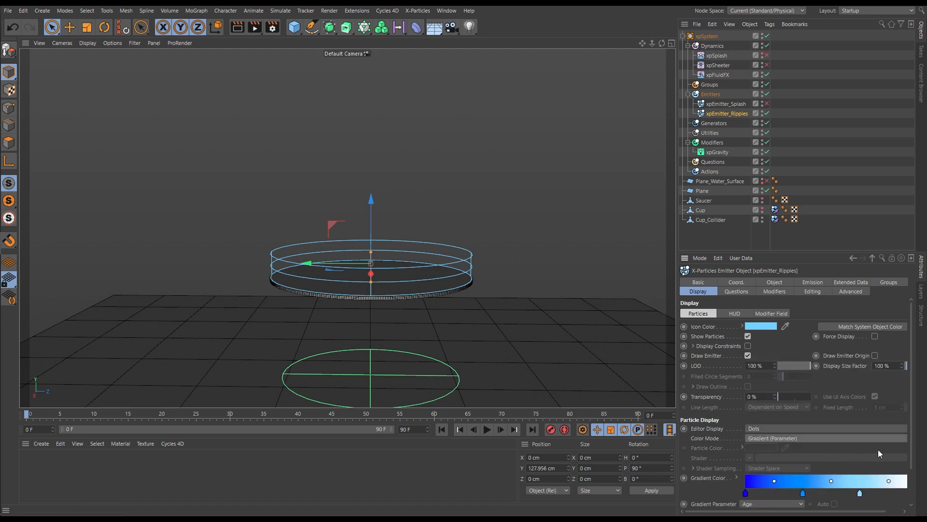
scroll(913, 429, down, 3)
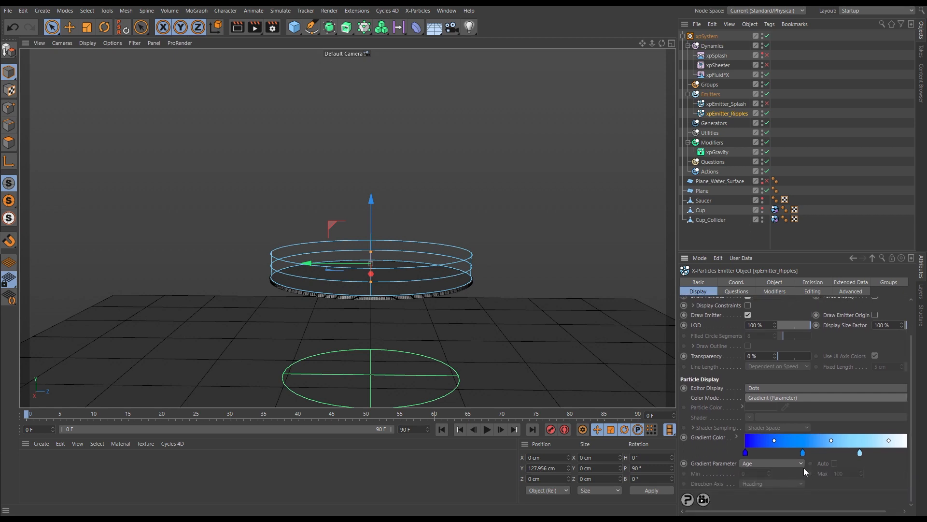
click(768, 462)
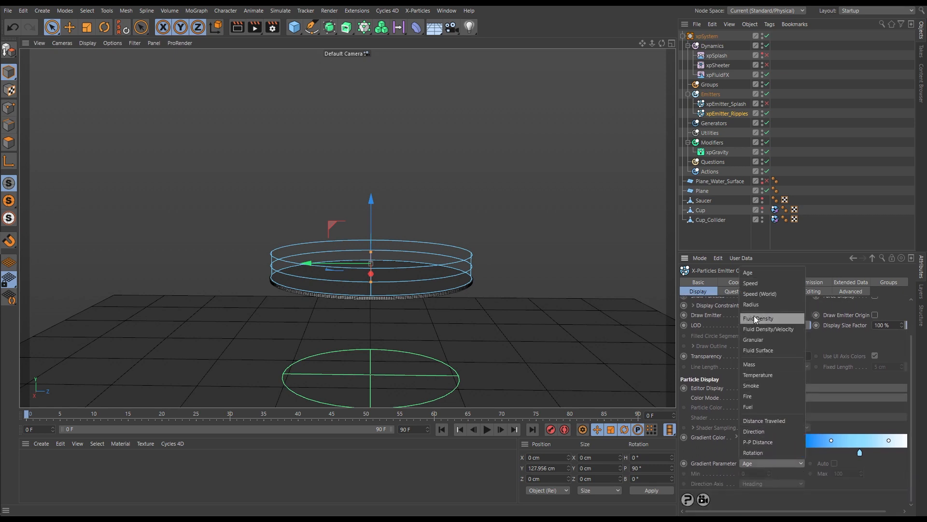
click(752, 286)
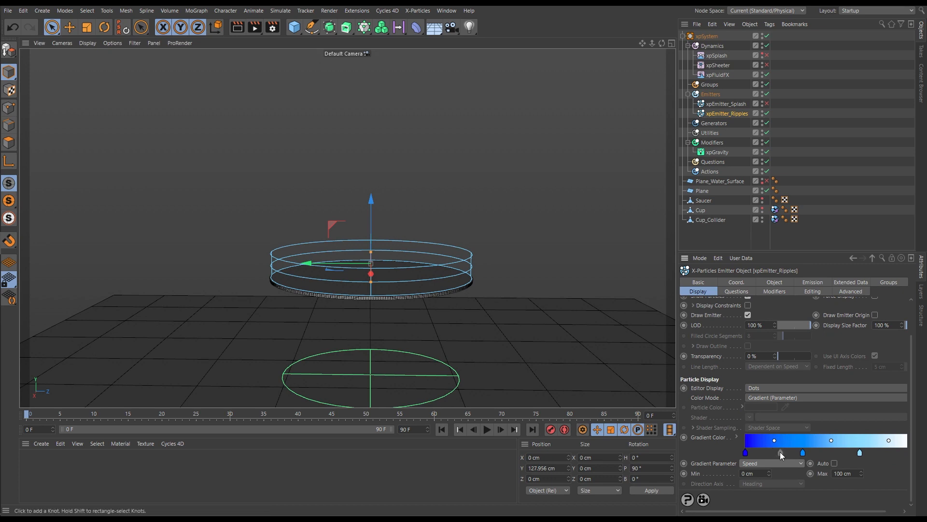
double_click(846, 474)
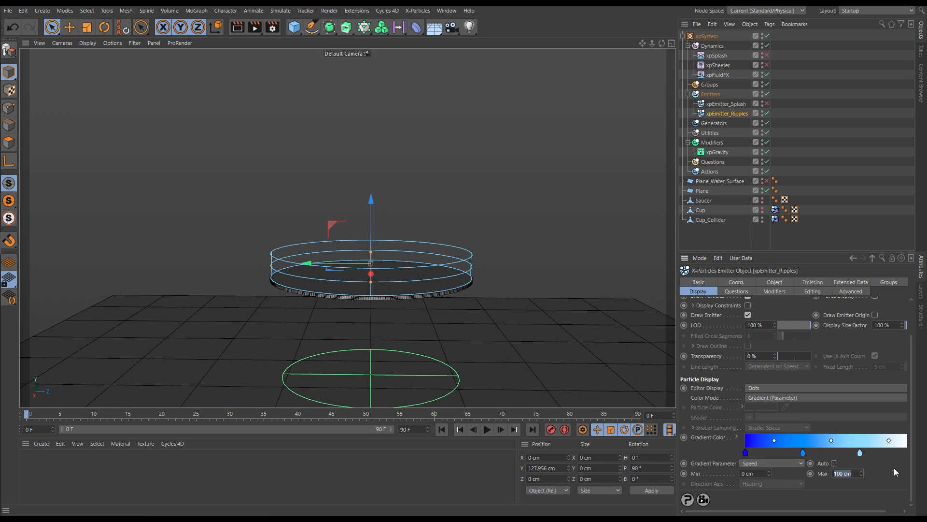
text(200)
key(Return)
click(487, 431)
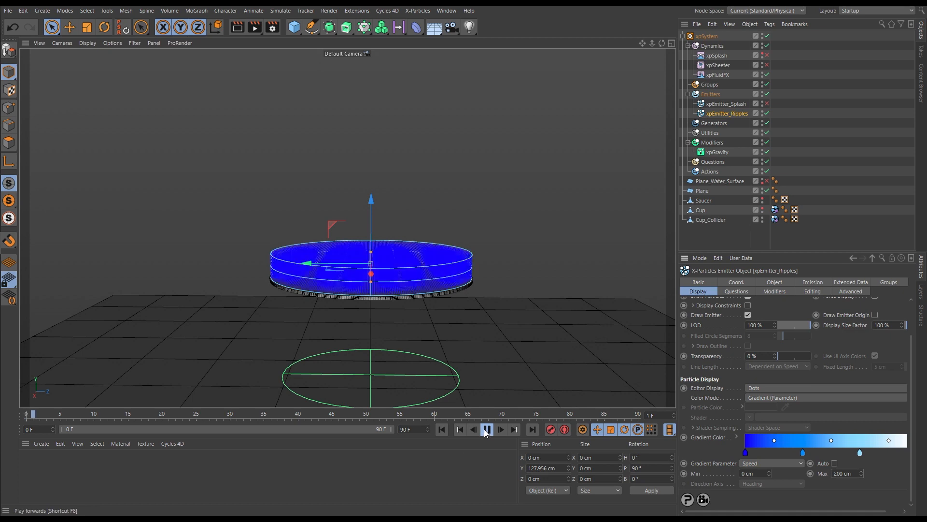
click(487, 430)
click(441, 430)
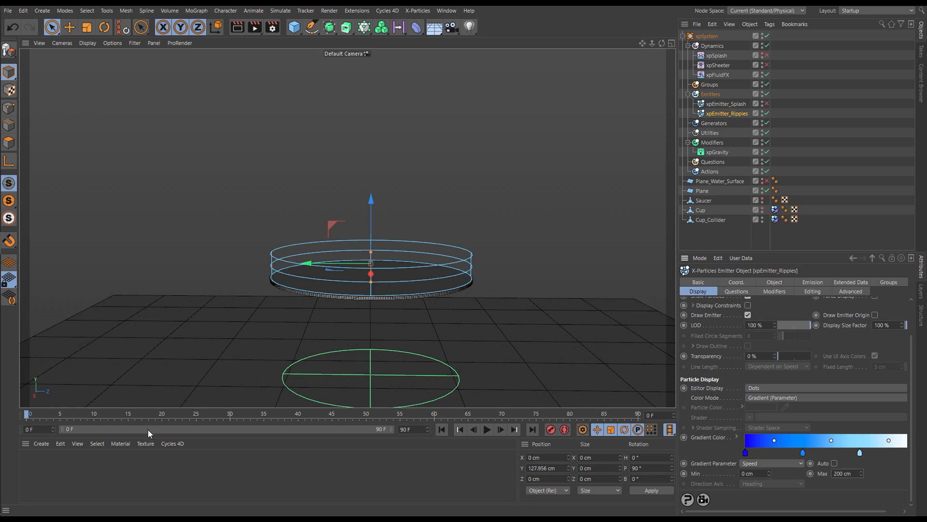
- Set the accuracy of the xpFluidFX modifier to Medium
click(721, 75)
click(754, 304)
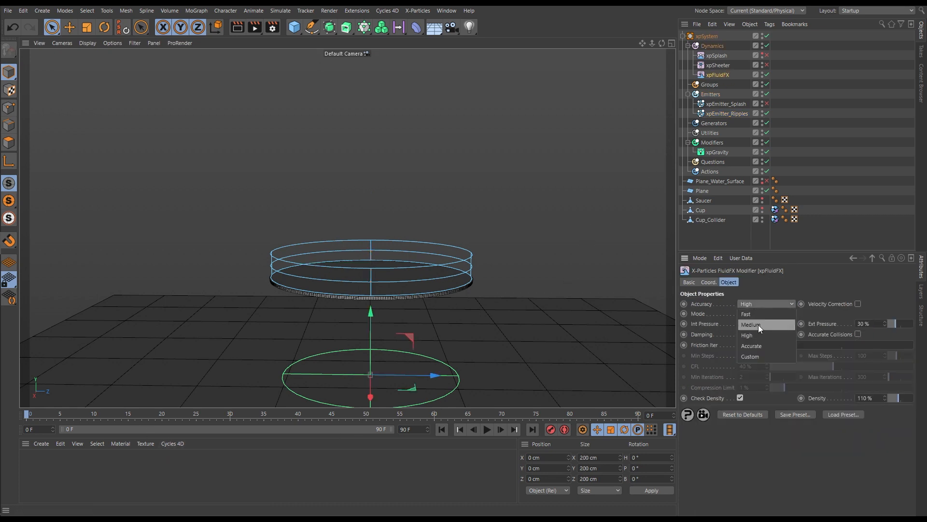
click(756, 325)
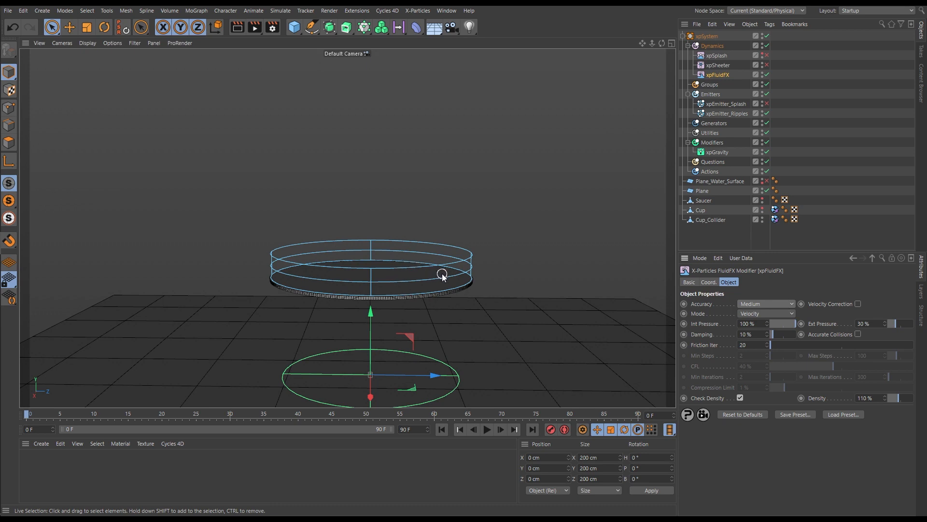
- Run the simulation from frame 0 to frame 27 so the ripple particles settle in the collider disc
click(488, 430)
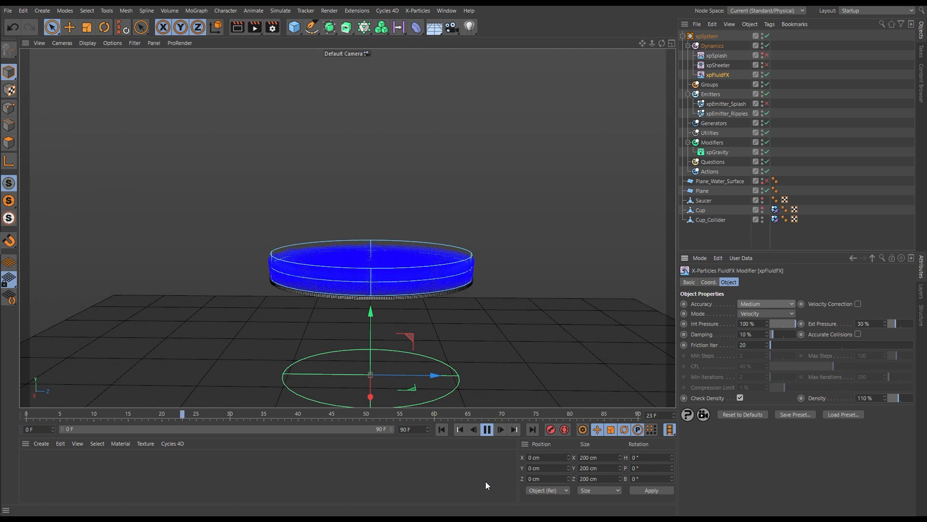
click(486, 430)
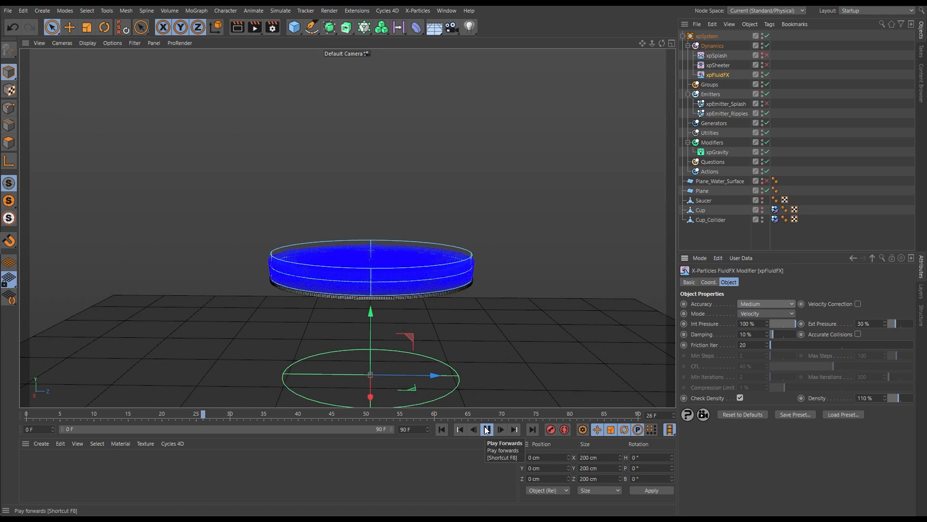
click(486, 428)
mouse_move(358, 279)
alt+mouse_down()
mouse_move(359, 258)
mouse_move(352, 281)
mouse_move(361, 286)
alt+mouse_up()
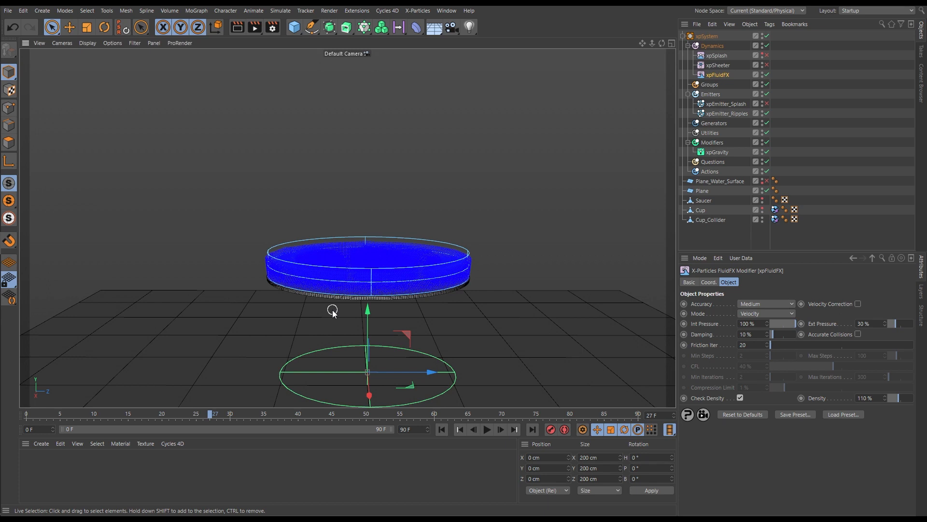
- Store the settled particles at the current frame as the initial state of xpEmitter_Ripples
click(729, 114)
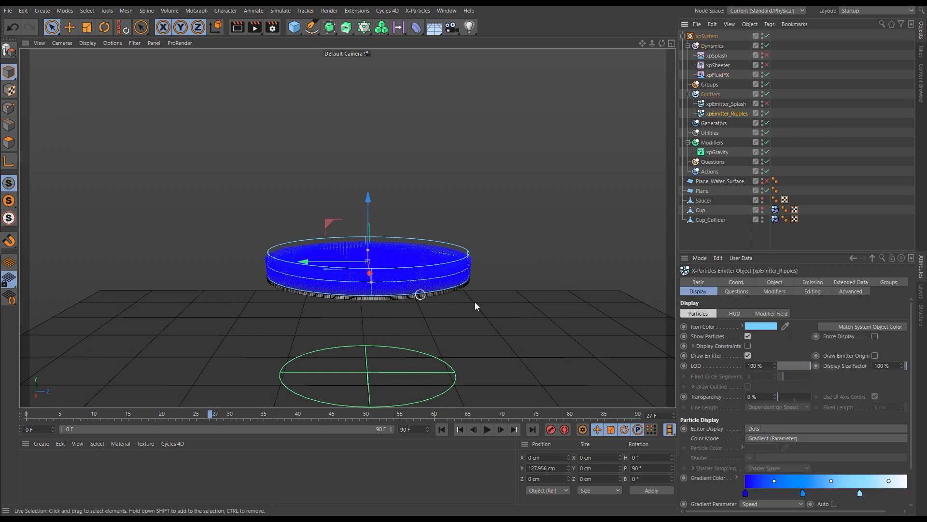
click(776, 282)
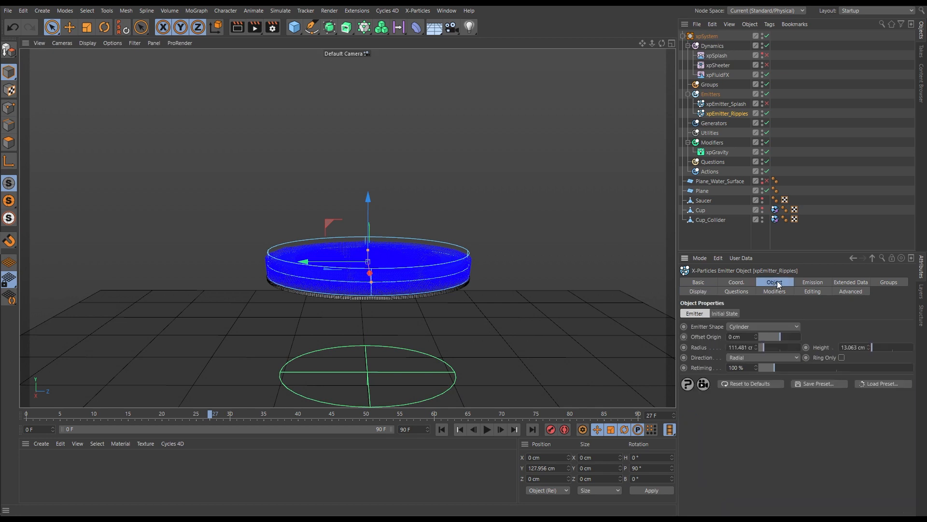
click(726, 313)
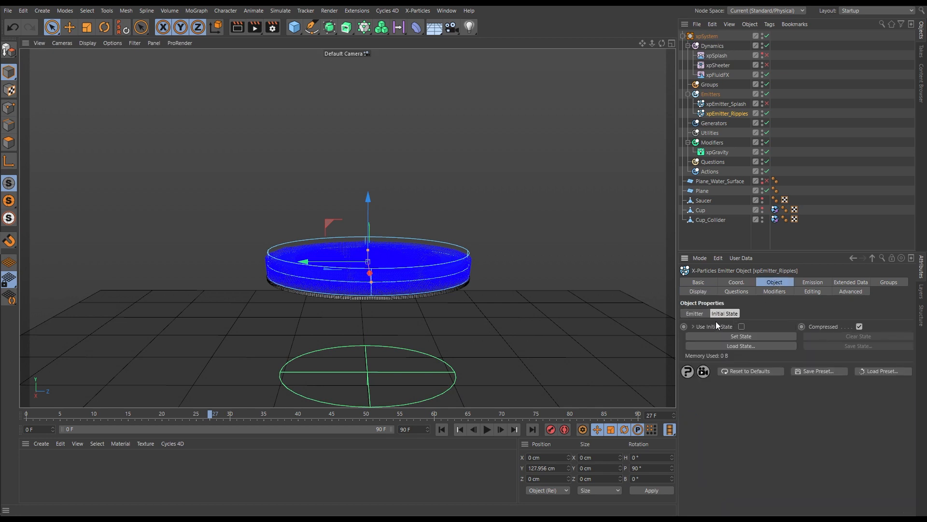
click(738, 336)
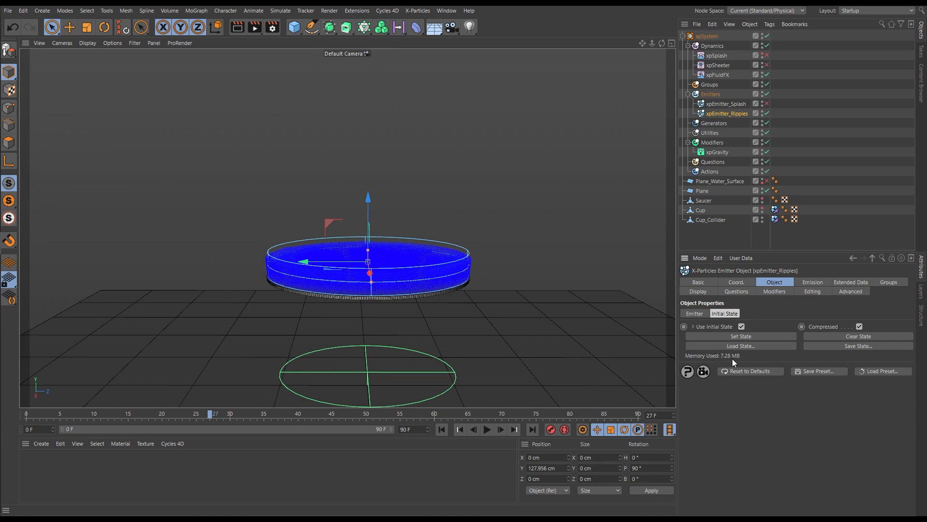
- Change the emission type of xpEmitter_Ripples to Controlled Only
click(808, 284)
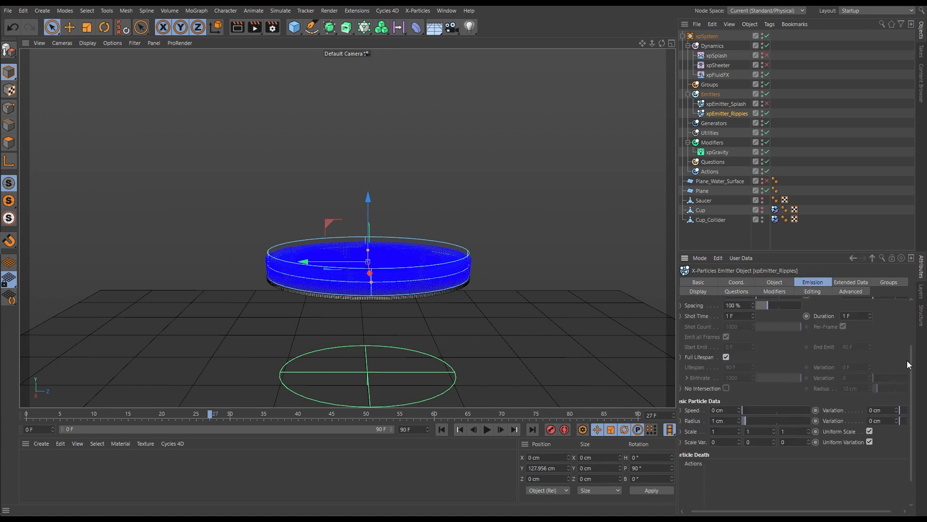
drag(907, 360, 903, 315)
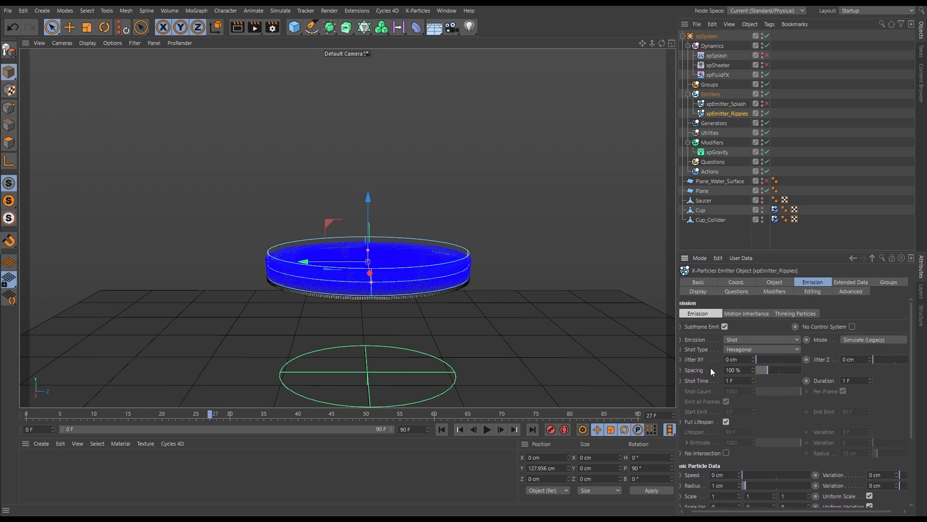
click(729, 340)
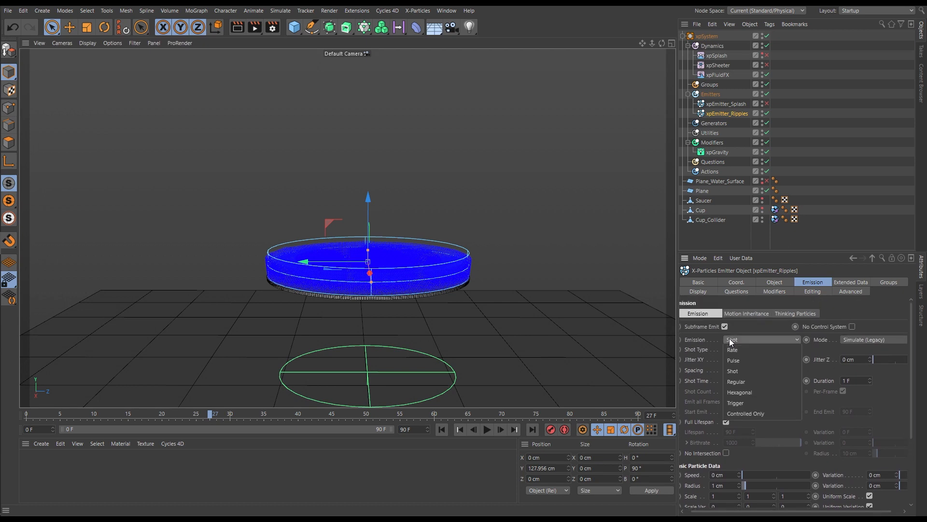
click(746, 412)
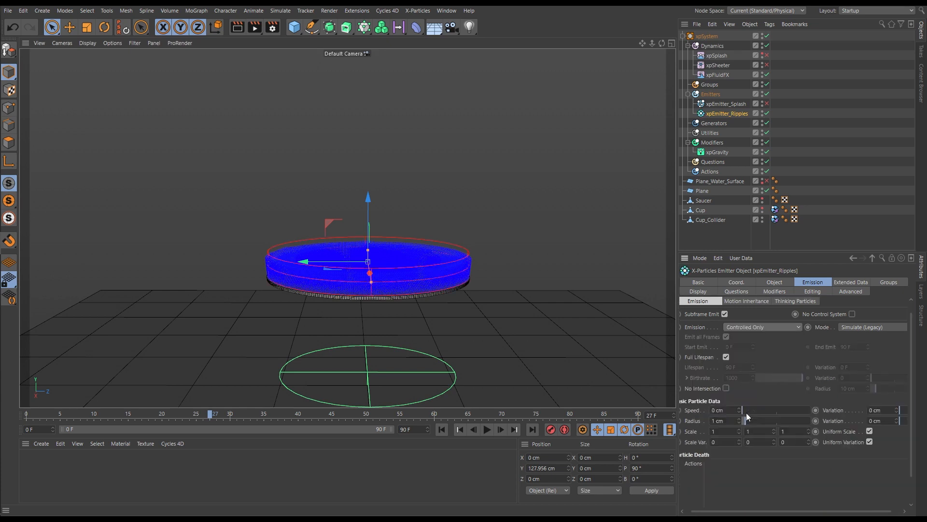
- Return to frame 0 and play to frame 11 to check the particles starting from the initial state
click(442, 429)
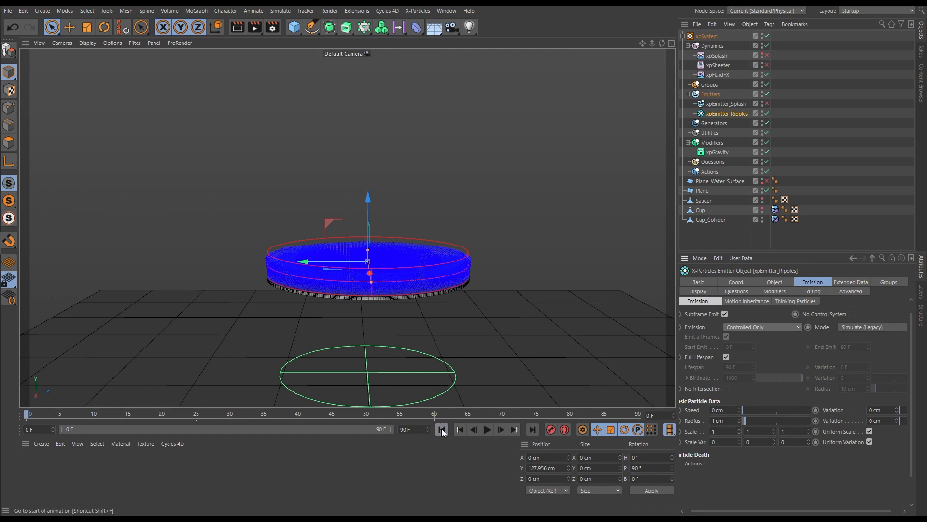
click(487, 429)
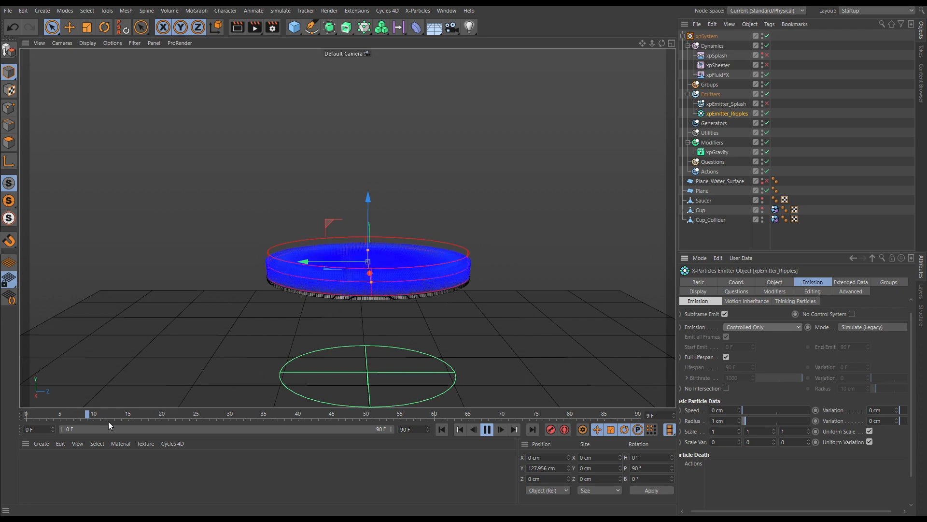
click(486, 429)
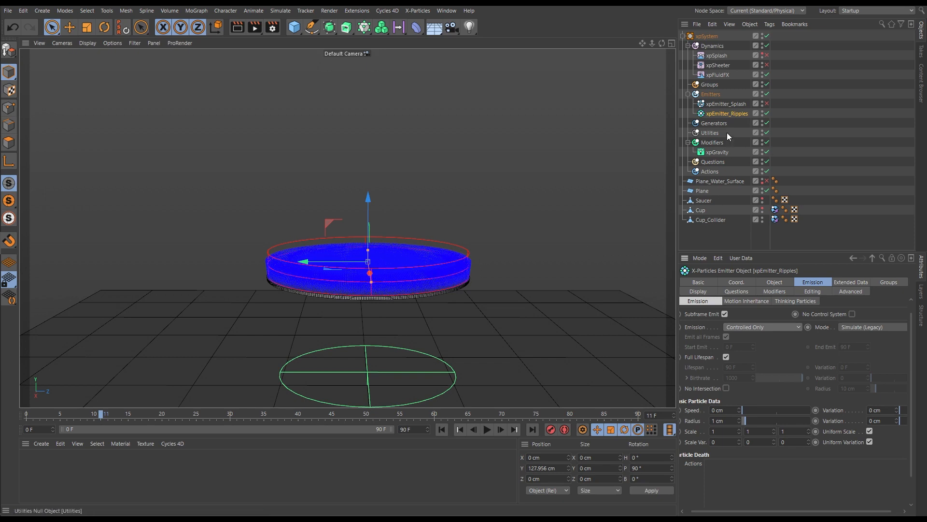
- Turn off Draw Emitter for xpEmitter_Ripples and deselect it
click(698, 291)
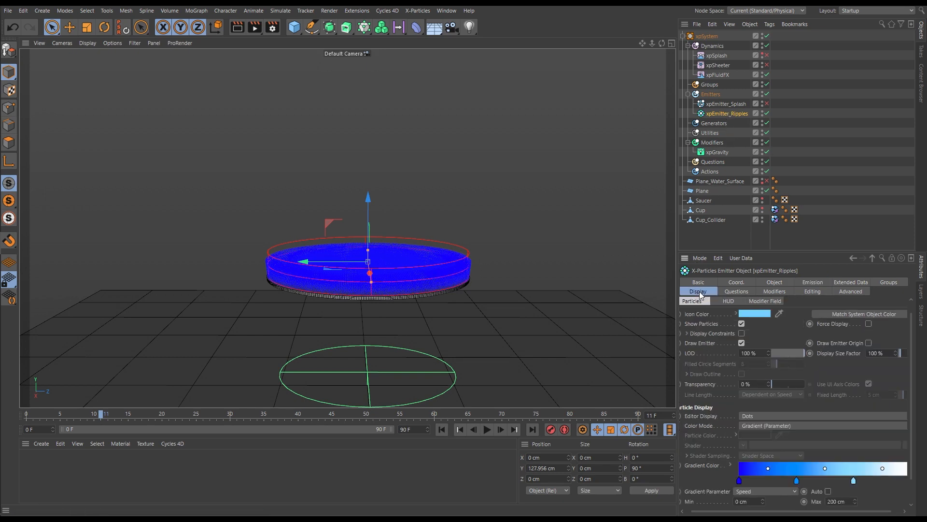
click(742, 343)
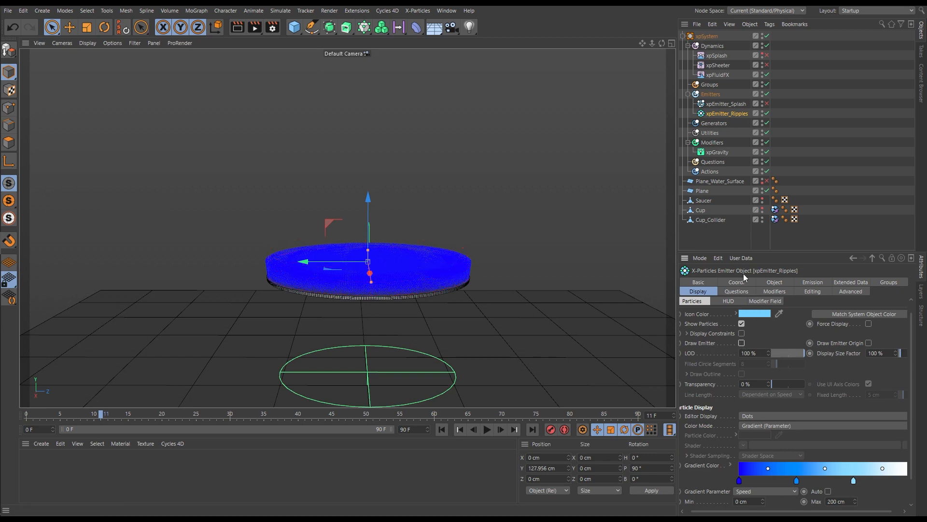
click(714, 229)
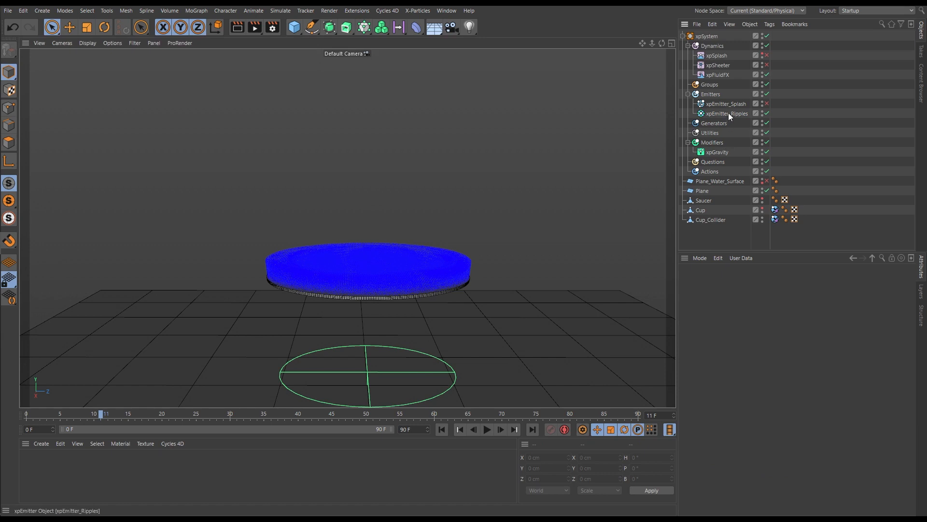
- Enable xpEmitter_Splash, xpSplash and xpSheeter, and make xpSplash visible in the viewport
click(767, 103)
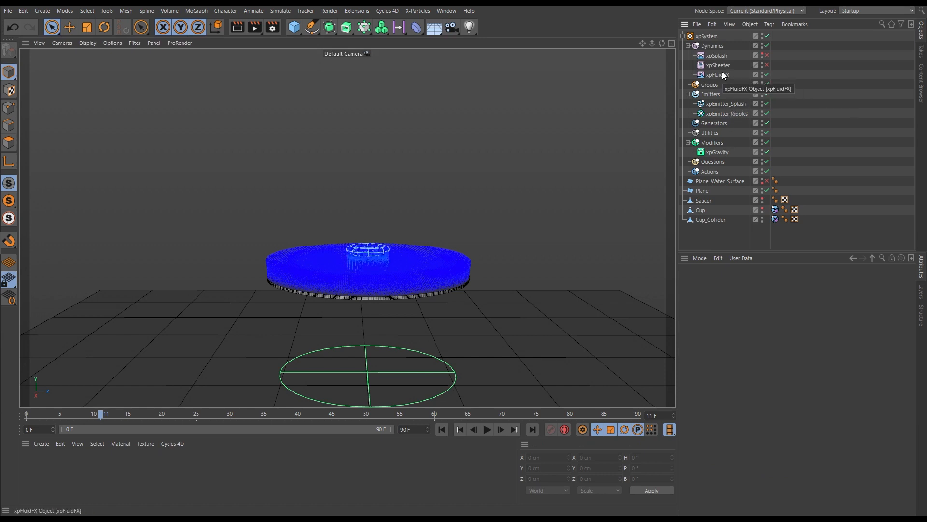
click(767, 55)
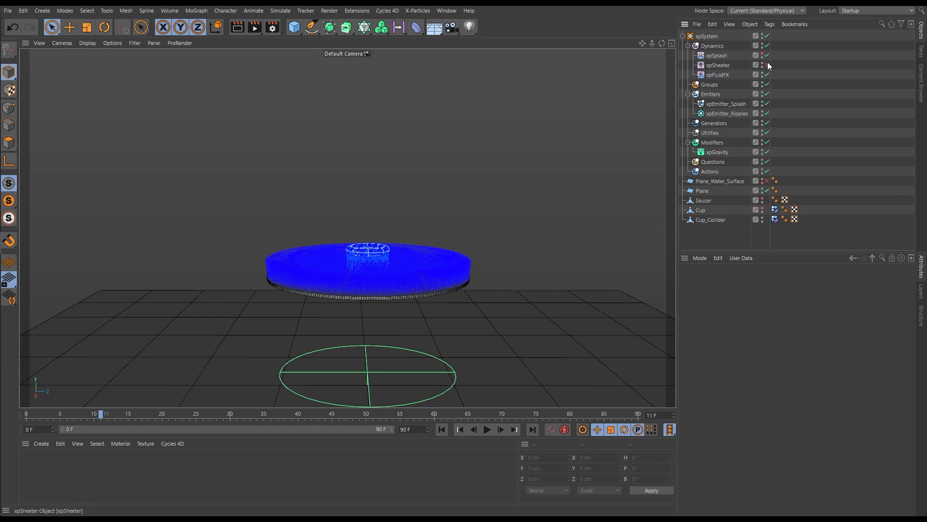
click(767, 65)
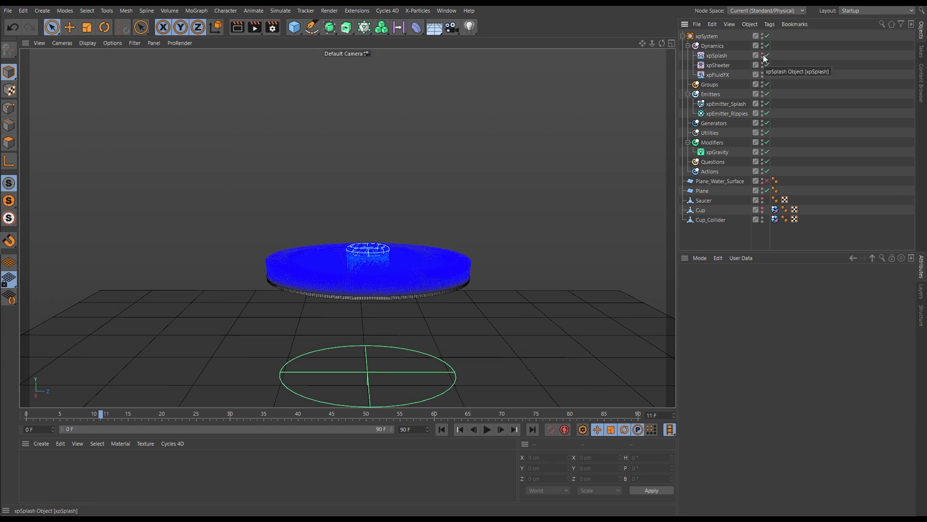
- Lower xpEmitter_Splash and xpSplash together to about Y 135 cm, down to the liquid surface, and return to frame 0
scroll(416, 232, up, 8)
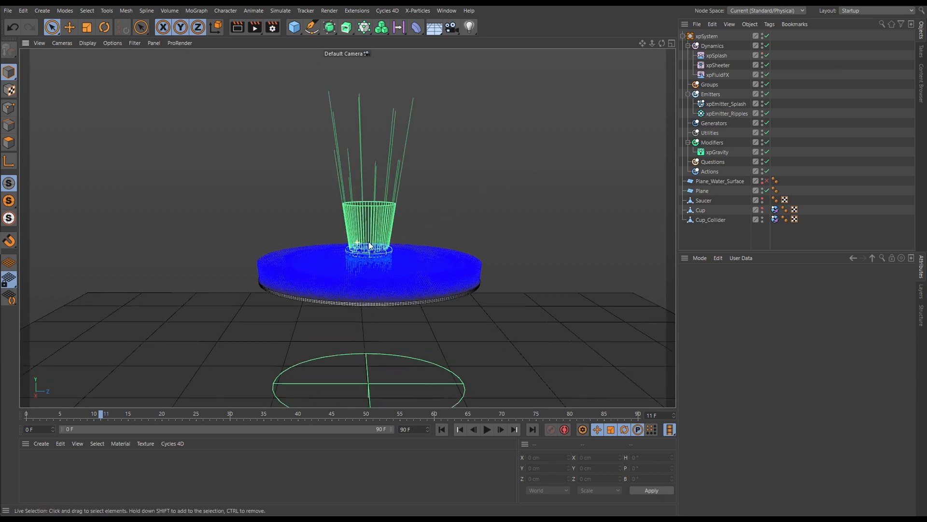
alt+drag(364, 267, 359, 249)
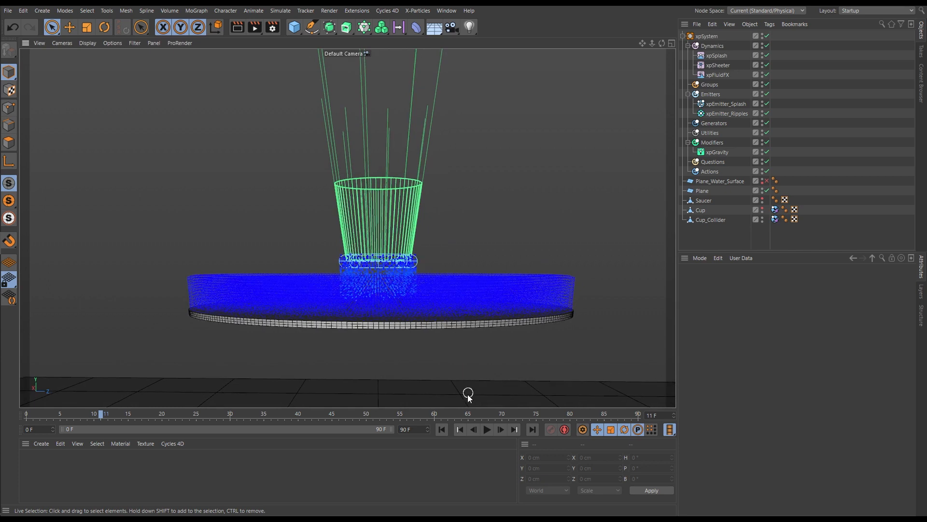
click(723, 104)
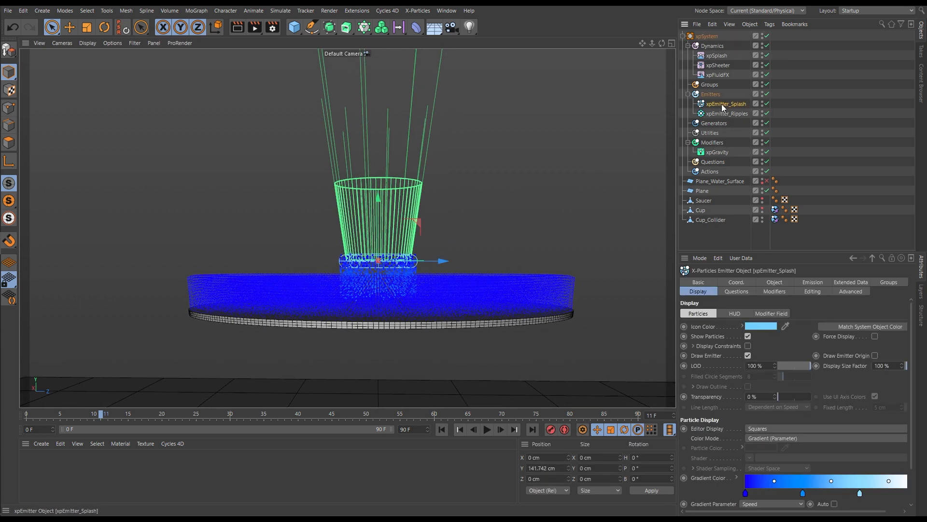
ctrl+click(717, 56)
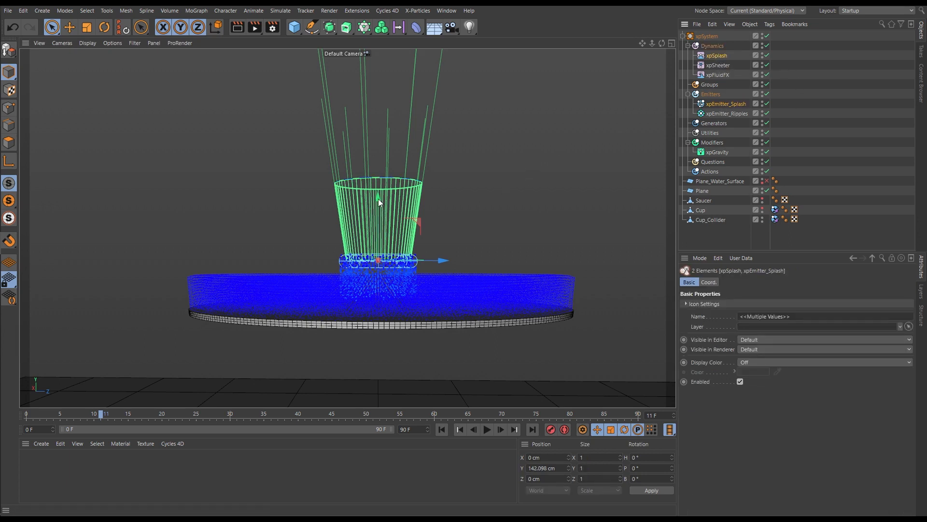
drag(379, 199, 375, 210)
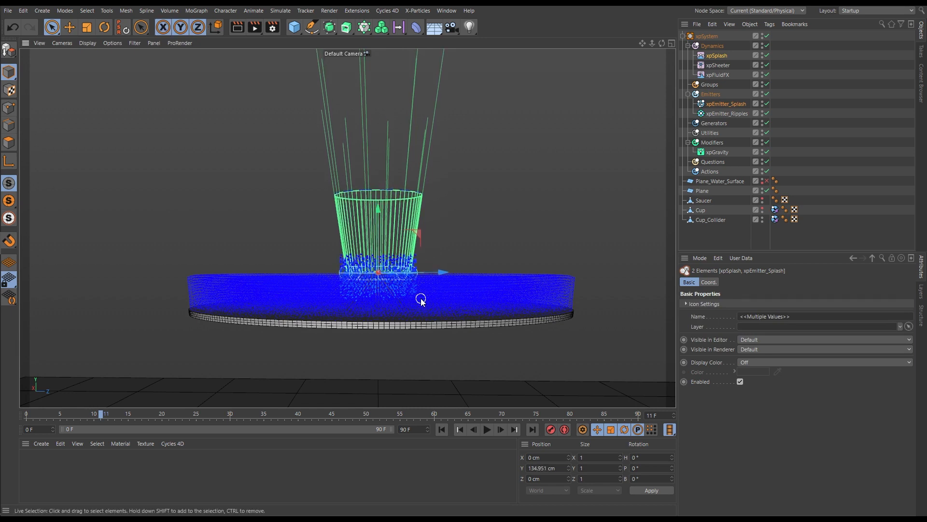
click(441, 430)
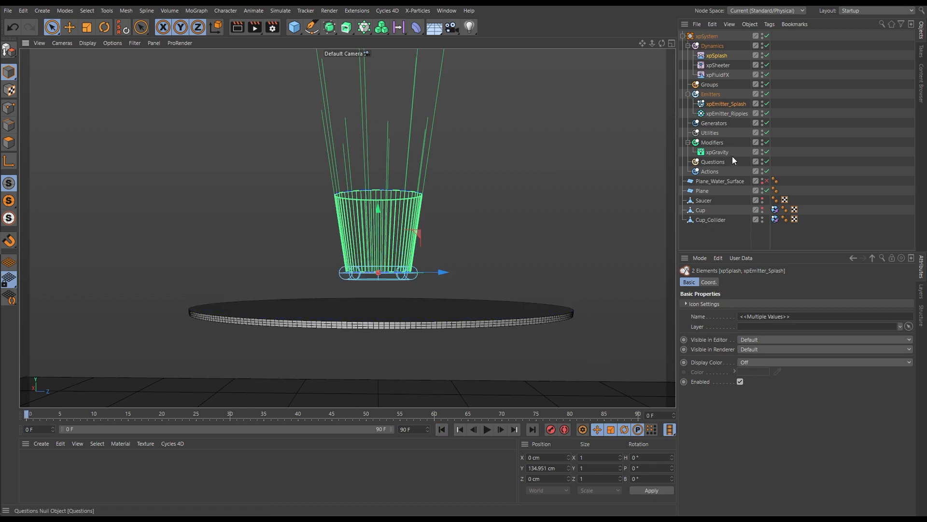
- Set the Shot Time of xpEmitter_Splash and the Start Time of xpSplash to 10 F
click(720, 56)
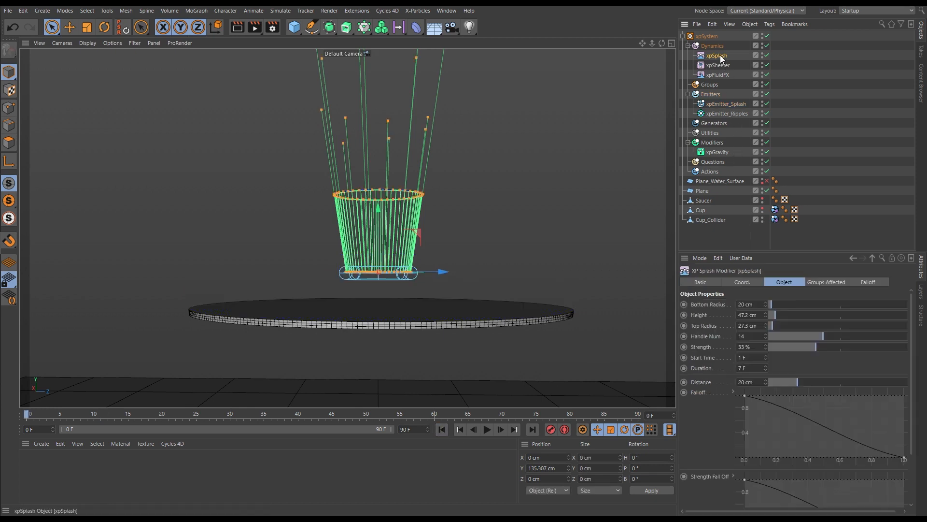
ctrl+click(721, 105)
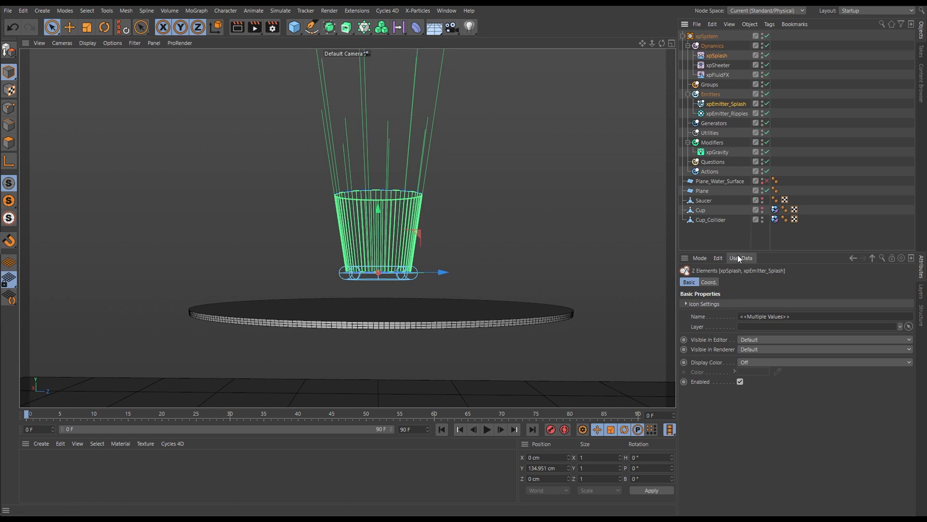
click(729, 103)
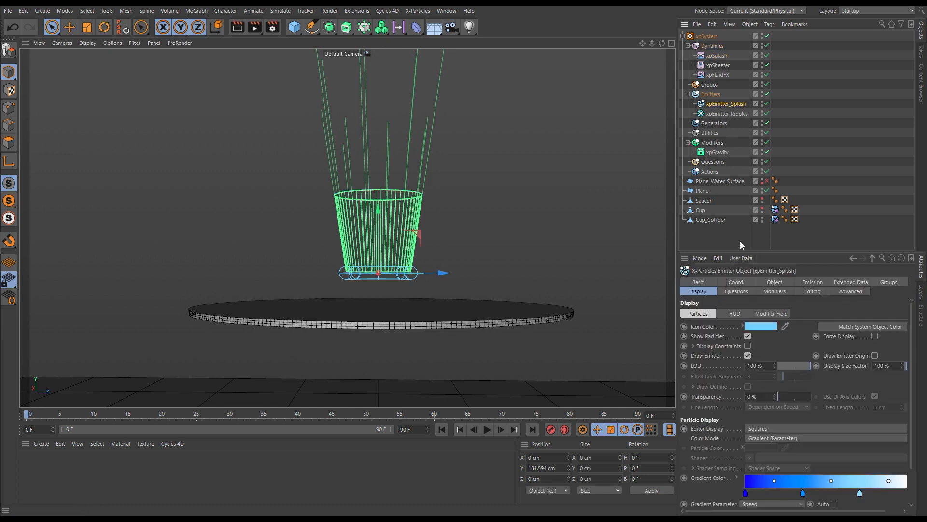
click(813, 283)
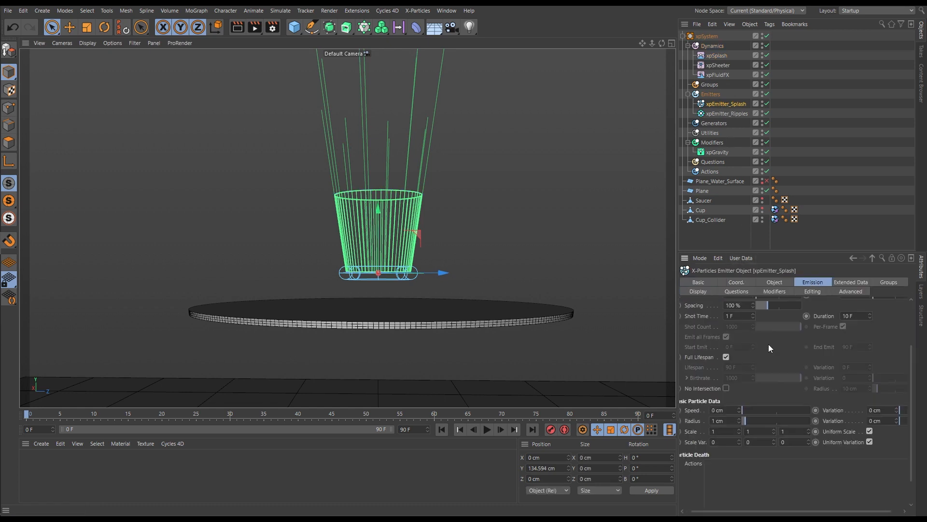
double_click(729, 316)
text(1)
click(718, 55)
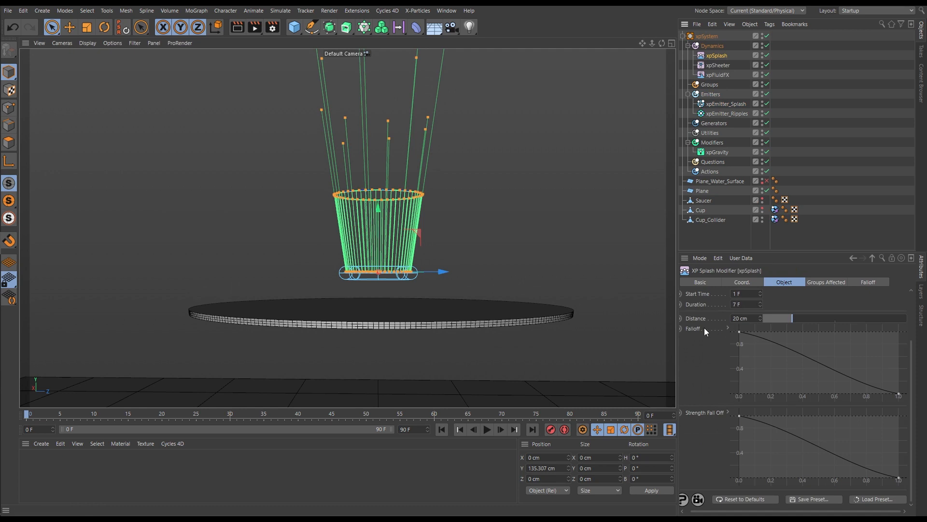
drag(744, 294, 711, 296)
- Play the simulation to frame 59, pausing at frame 20 to inspect the splash crown from another angle
click(487, 430)
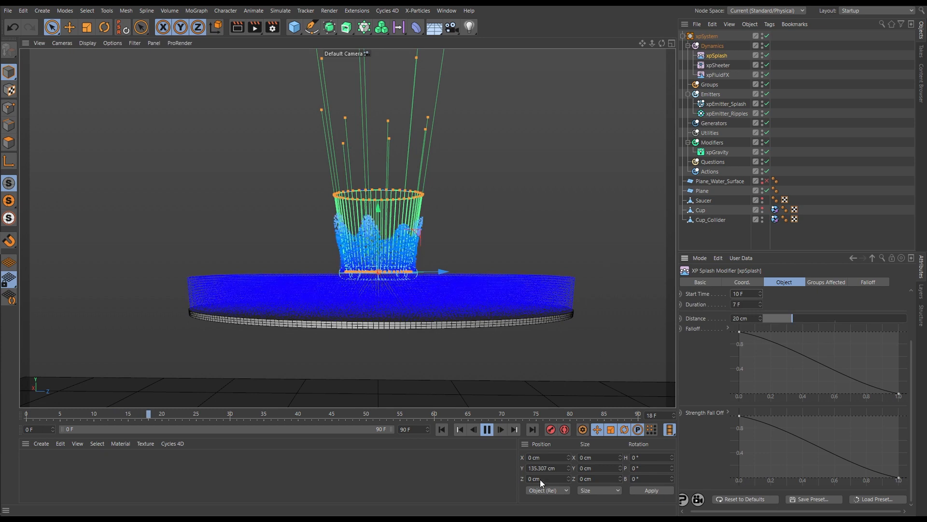
click(487, 429)
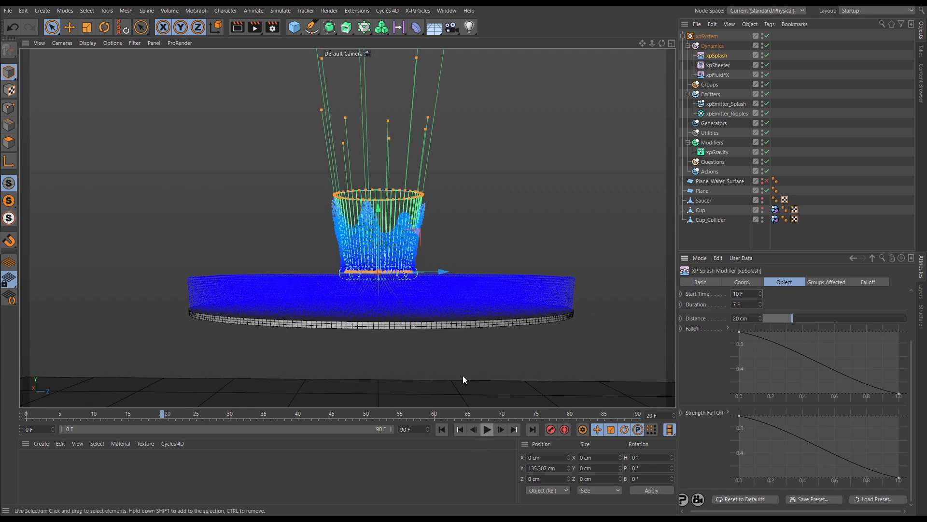
alt+drag(462, 379, 419, 303)
click(487, 429)
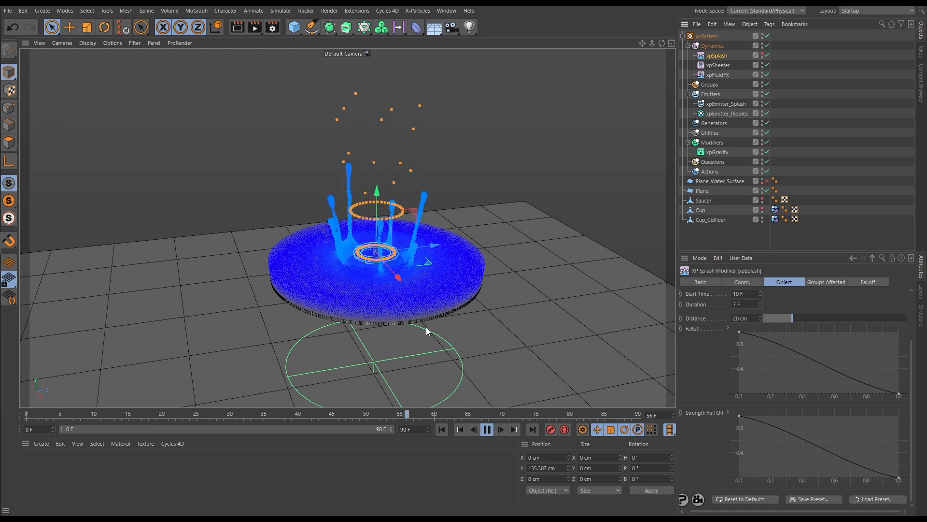
click(487, 430)
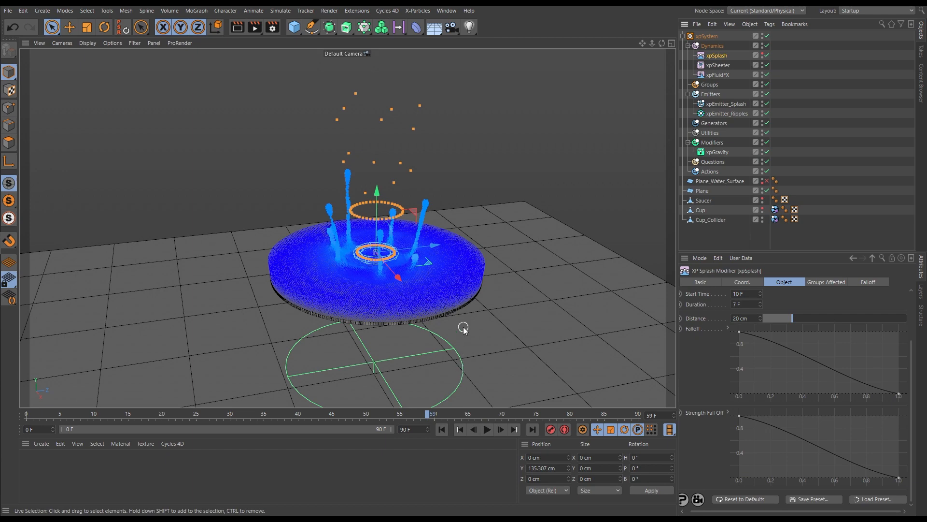
mouse_move(397, 270)
alt+mouse_down()
mouse_move(391, 247)
mouse_move(397, 270)
alt+mouse_up()
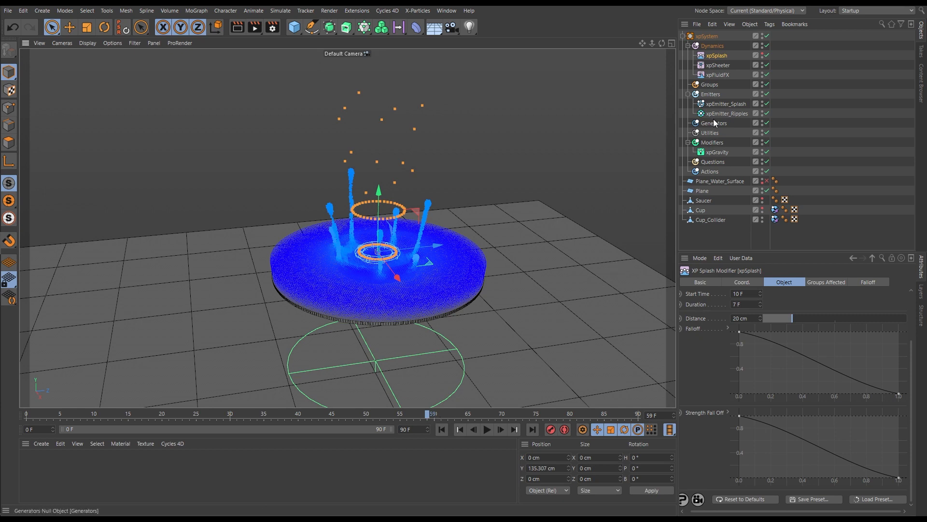
- Keyframe xpEmitter_Splash's Surface Tension at 30 on frame 59 and 3 on frame 60, and move the first key to frame 45
click(720, 105)
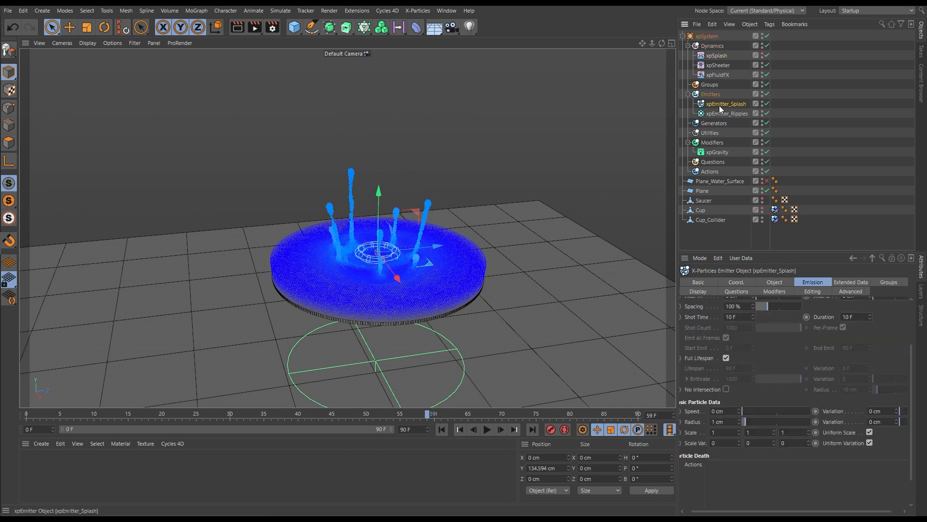
click(841, 281)
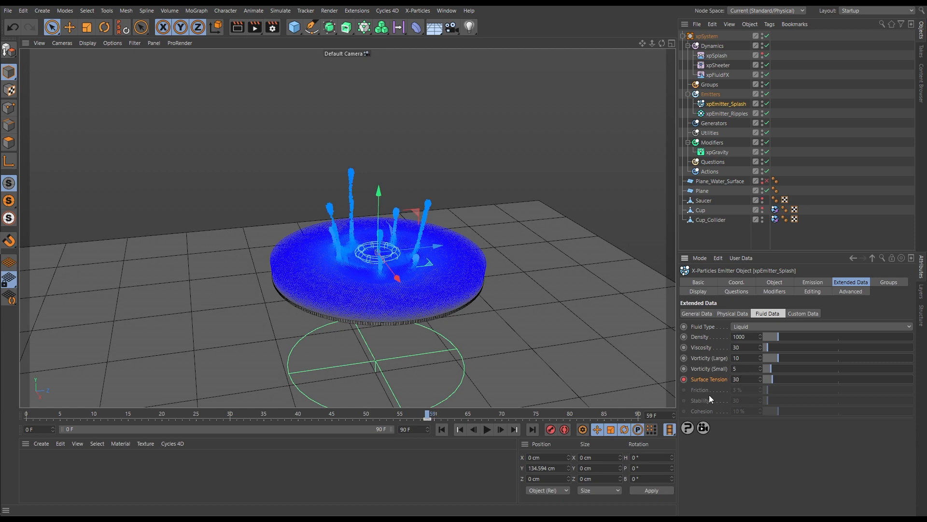
click(502, 429)
click(736, 379)
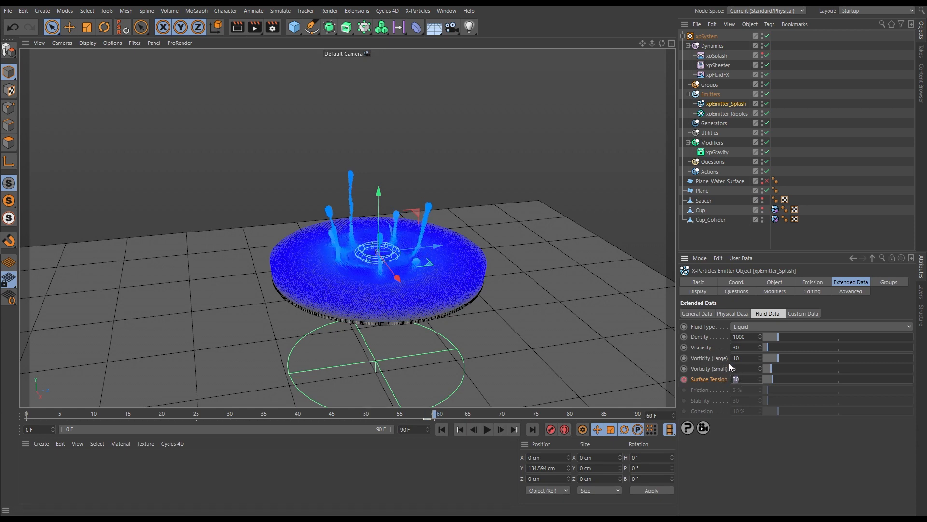
key(Return)
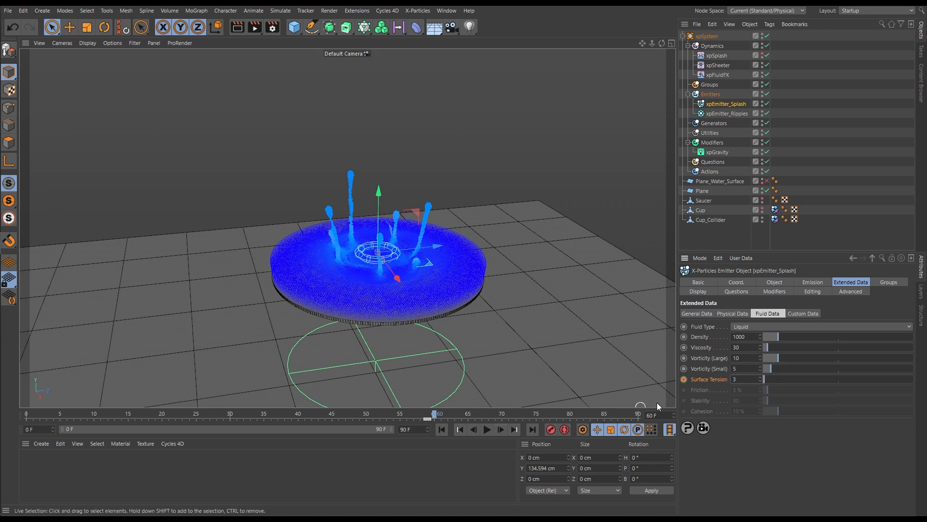
click(683, 380)
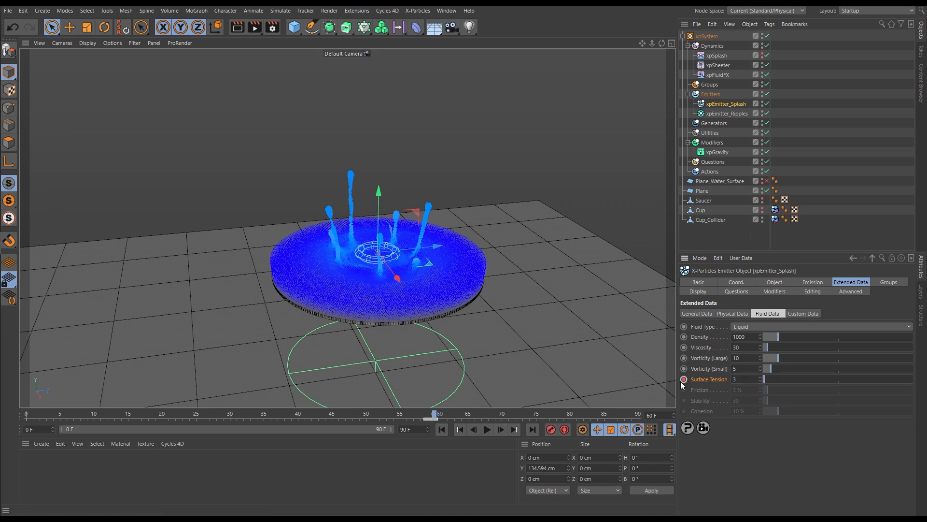
click(430, 419)
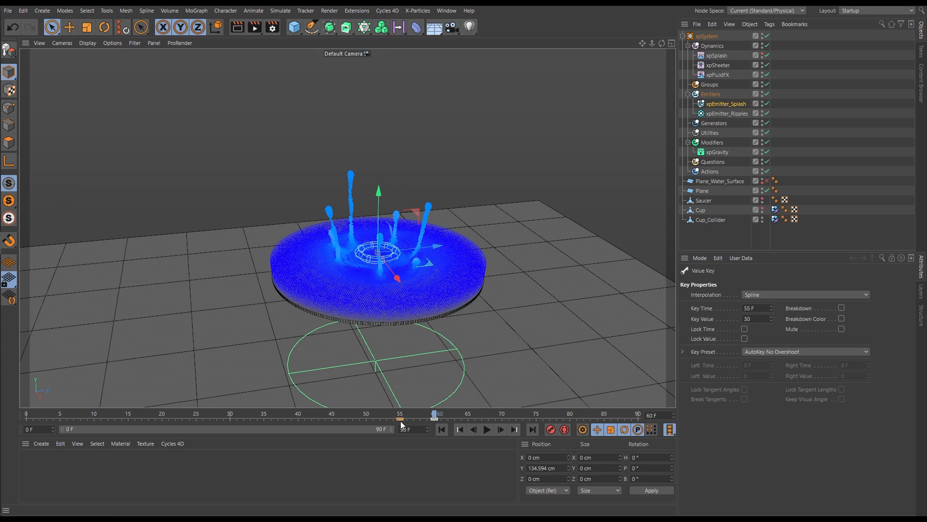
drag(418, 420, 377, 421)
- Play the simulation from frame 0 to frame 42 and make the Cup visible in the viewport
click(442, 430)
click(487, 430)
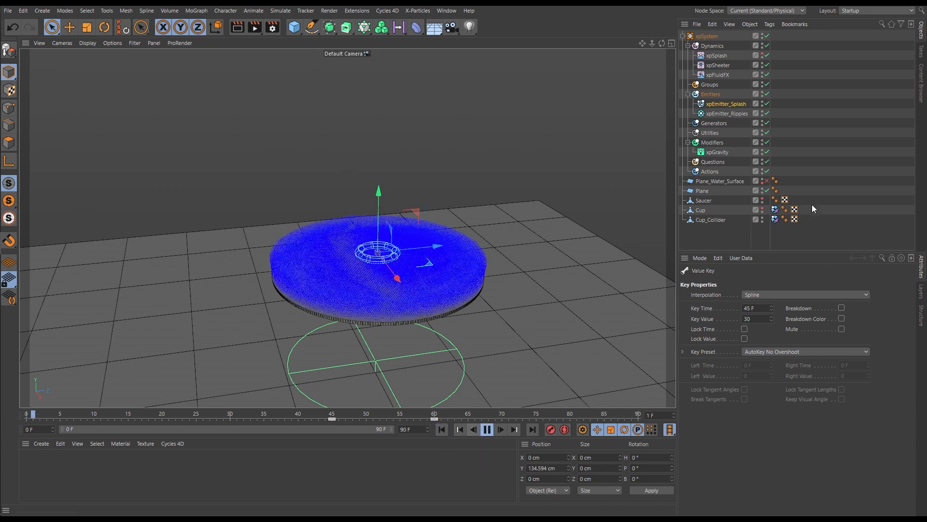
click(763, 209)
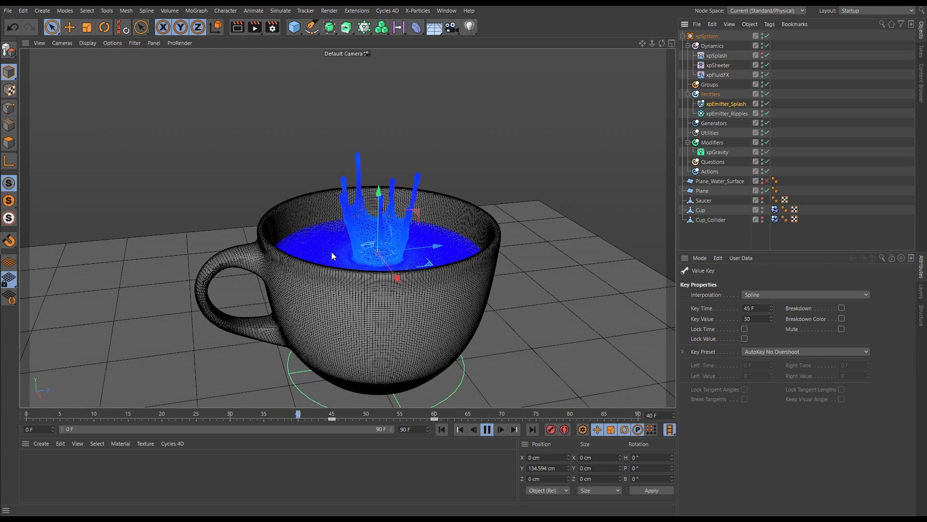
click(491, 433)
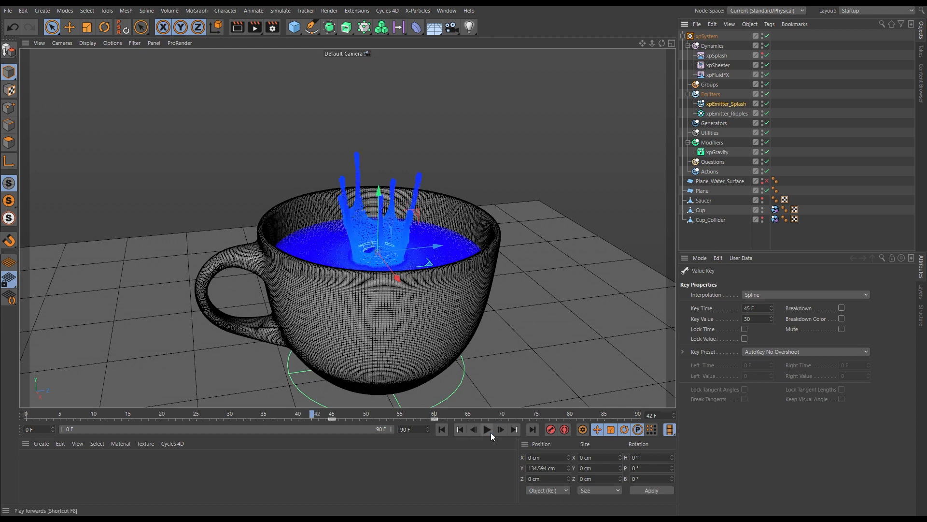
- Extend the project end and the timeline preview range to 150 F
click(408, 429)
text(150)
key(Return)
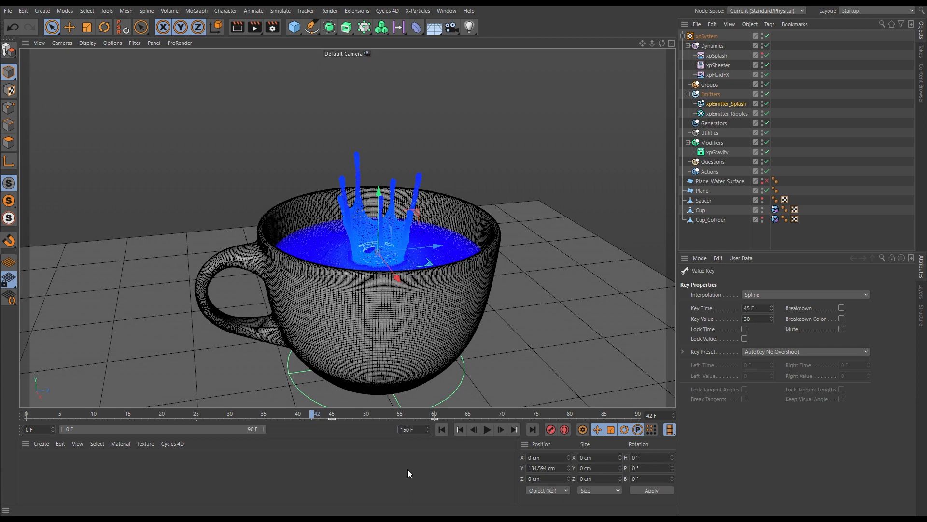
double_click(369, 432)
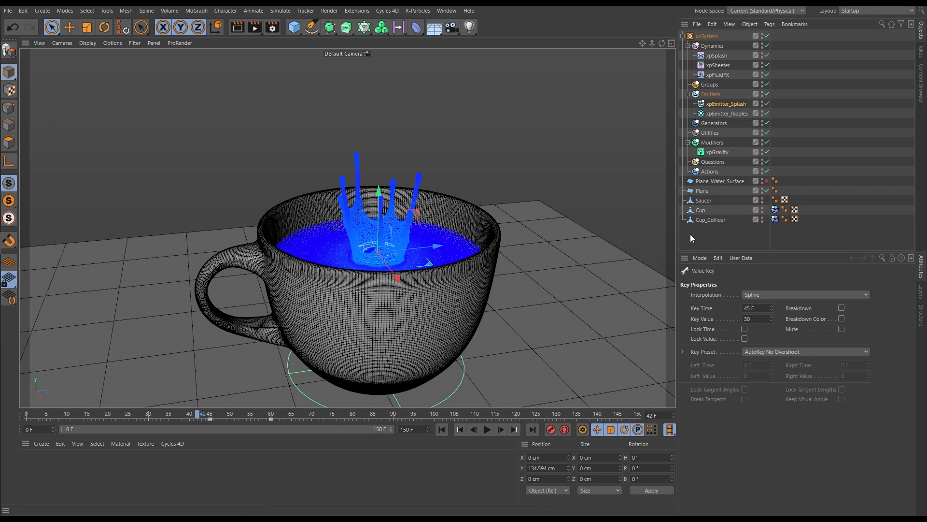
- Add an xpCache to the Utilities folder and set its Cache Type to Internal (Memory)
click(709, 133)
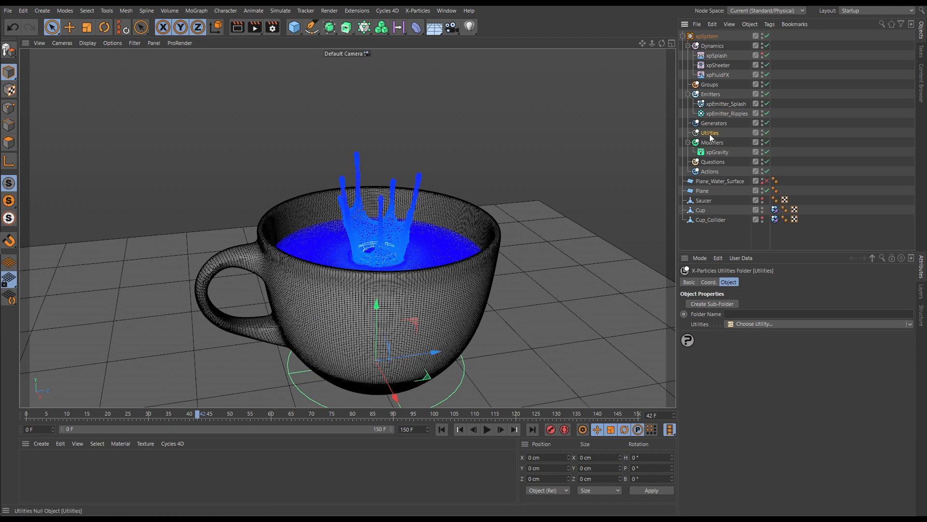
click(910, 324)
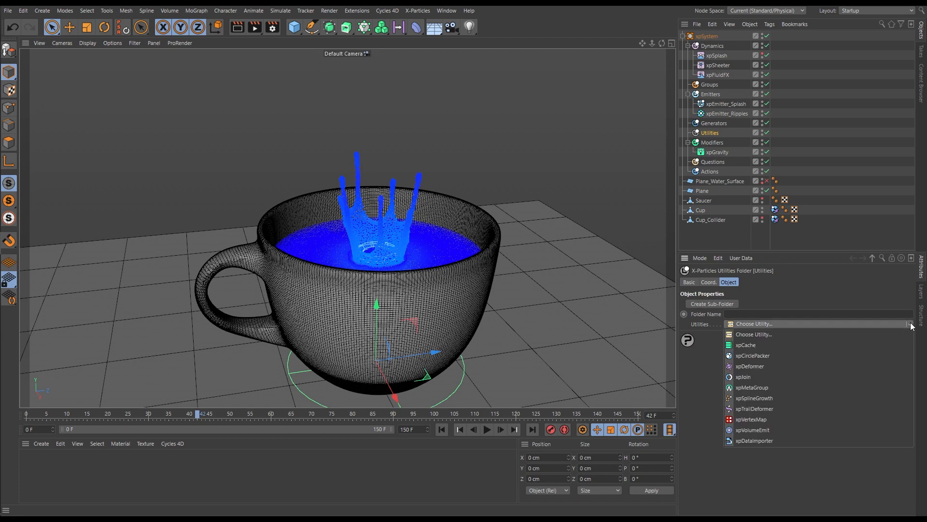
click(745, 344)
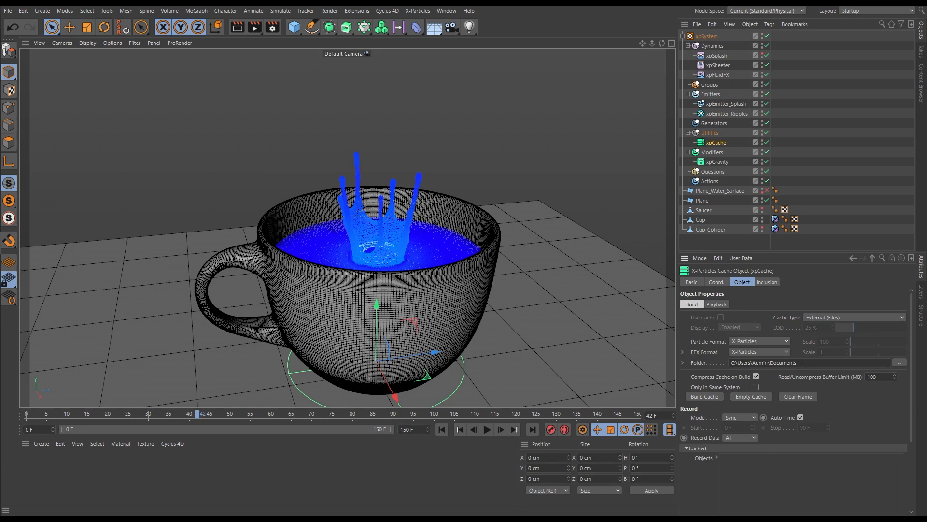
click(816, 317)
click(816, 339)
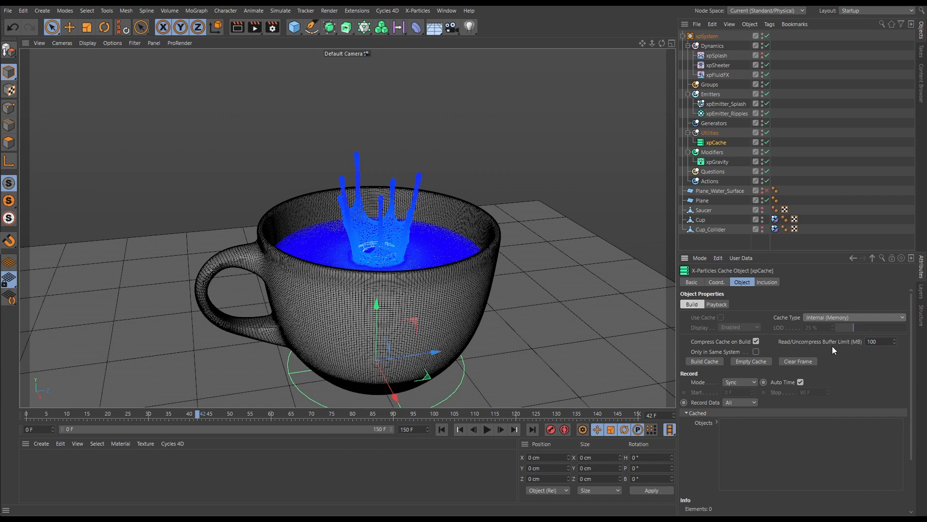
- Build the particle cache from frame 0 and check its cached objects and cache info
click(442, 430)
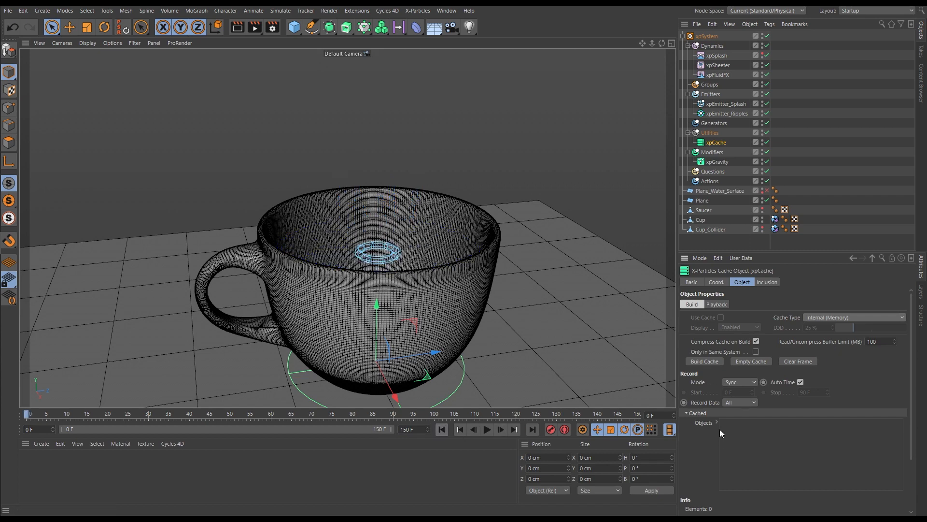
click(709, 362)
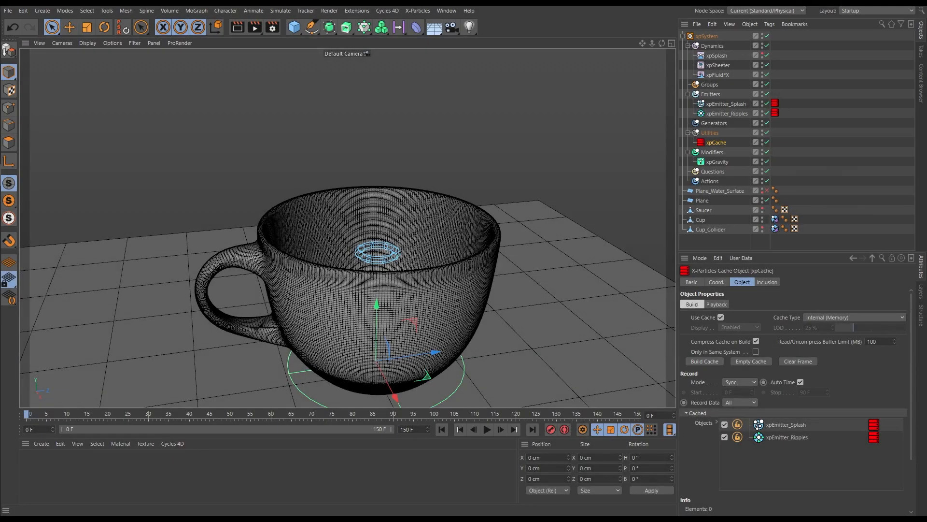
drag(911, 410, 909, 467)
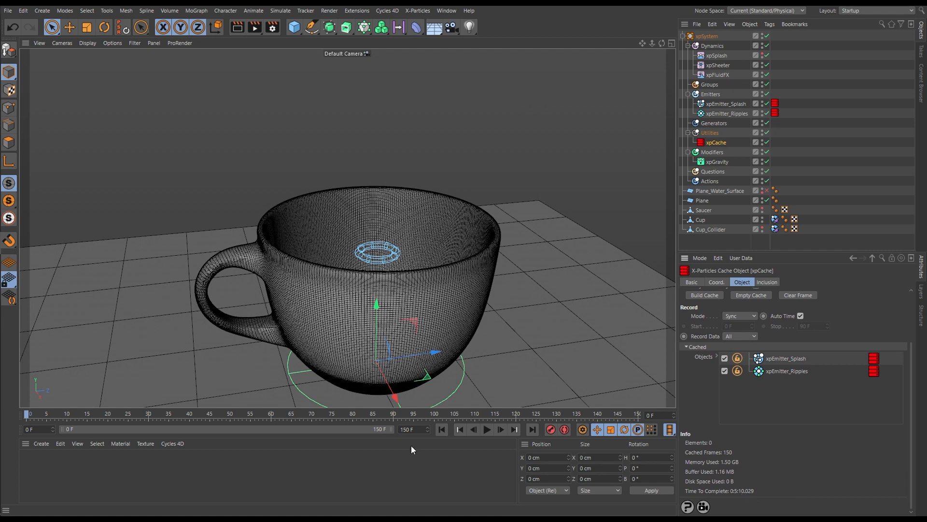
- Scrub through the cached simulation, view the cup from higher up, and play the splash from frame 0
drag(44, 416, 494, 443)
alt+drag(394, 333, 376, 295)
click(441, 430)
click(487, 429)
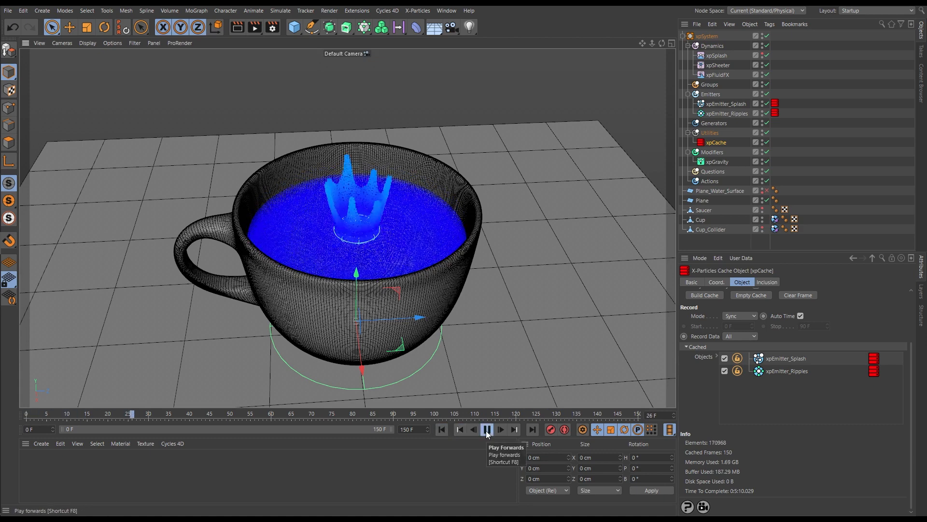
- Pause the splash, view the cup from a lower angle, and play the cached simulation on to frame 52
click(487, 429)
alt+drag(419, 288, 403, 242)
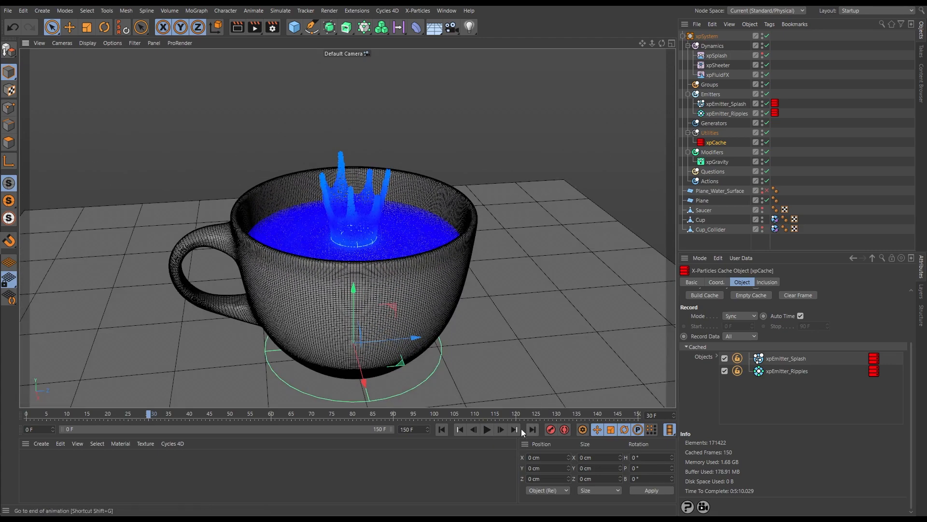
click(486, 430)
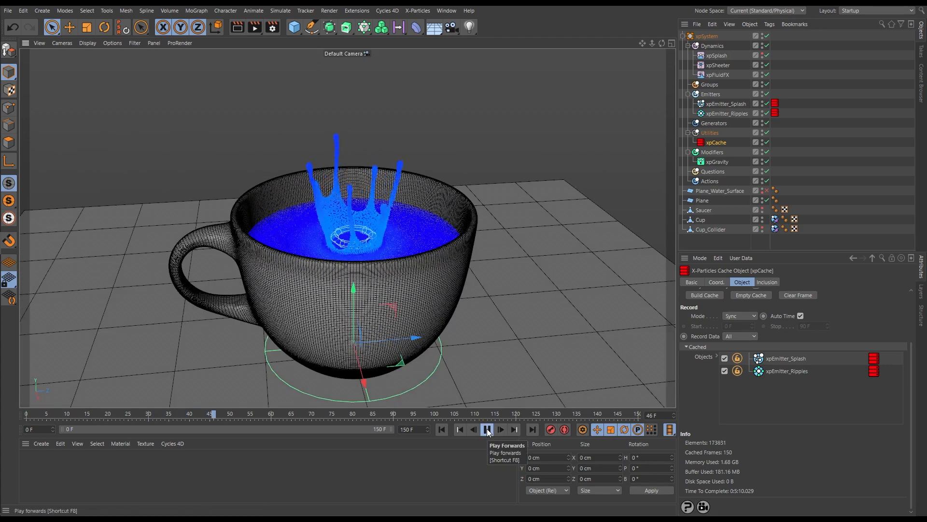
click(487, 429)
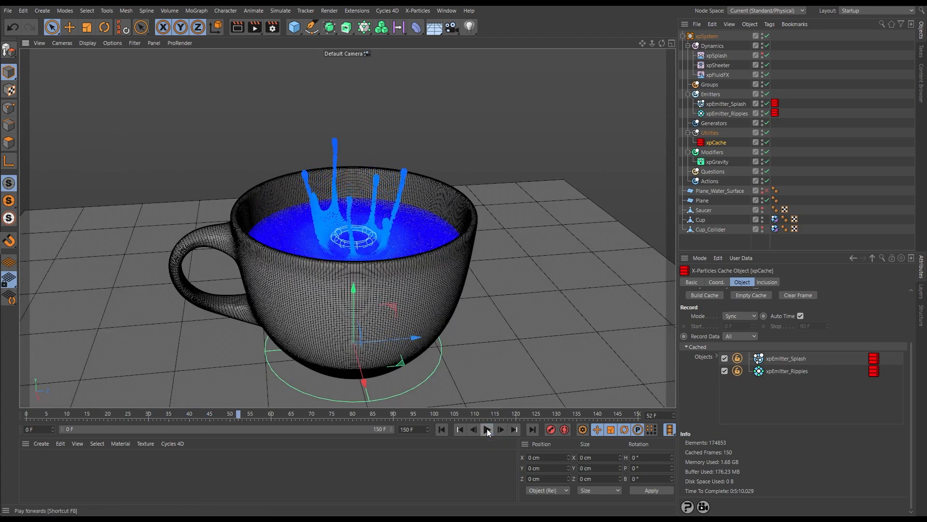
- Select xpSheeter and play the splash through to frame 86 in stages, examining how the tendrils collapse alongside the sheeter settings
click(714, 63)
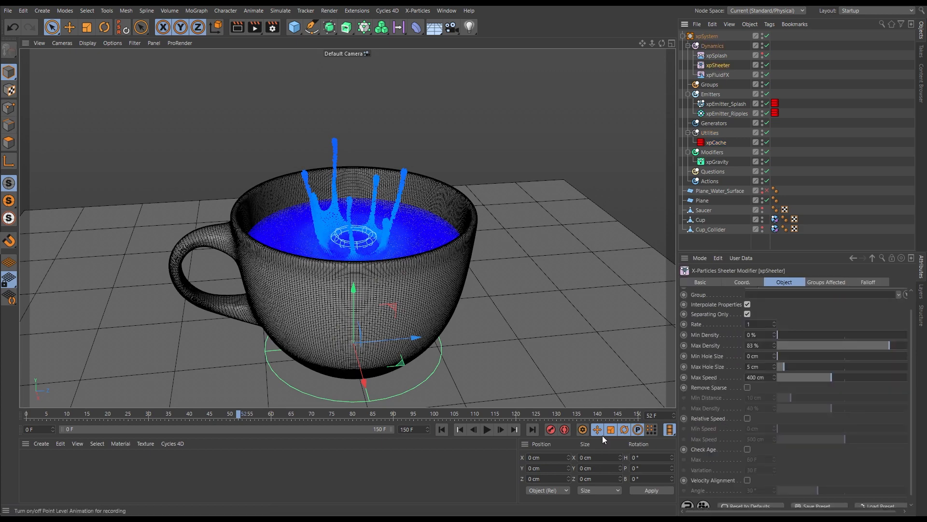
click(487, 430)
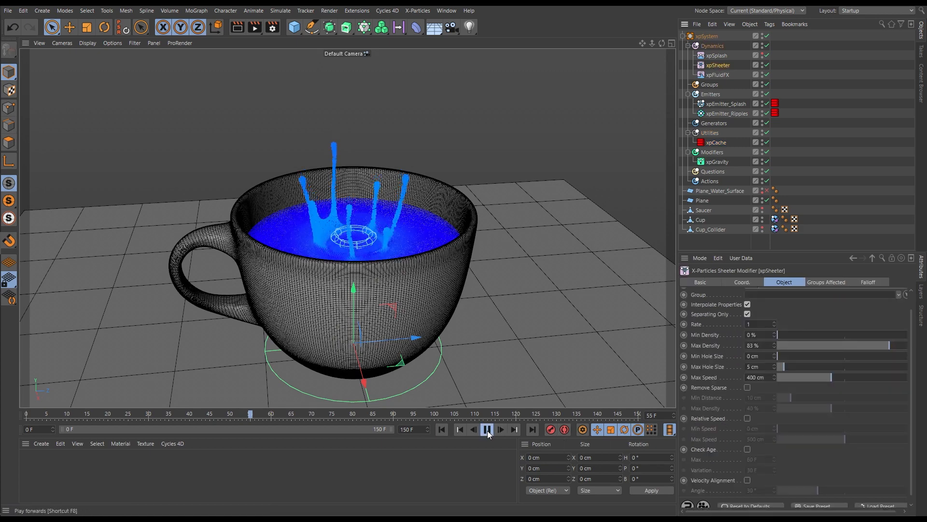
click(486, 431)
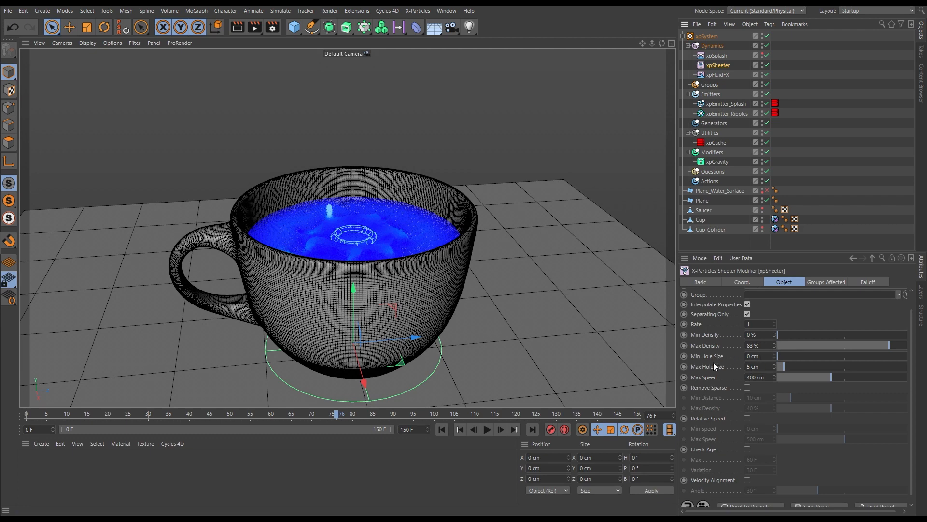
click(441, 429)
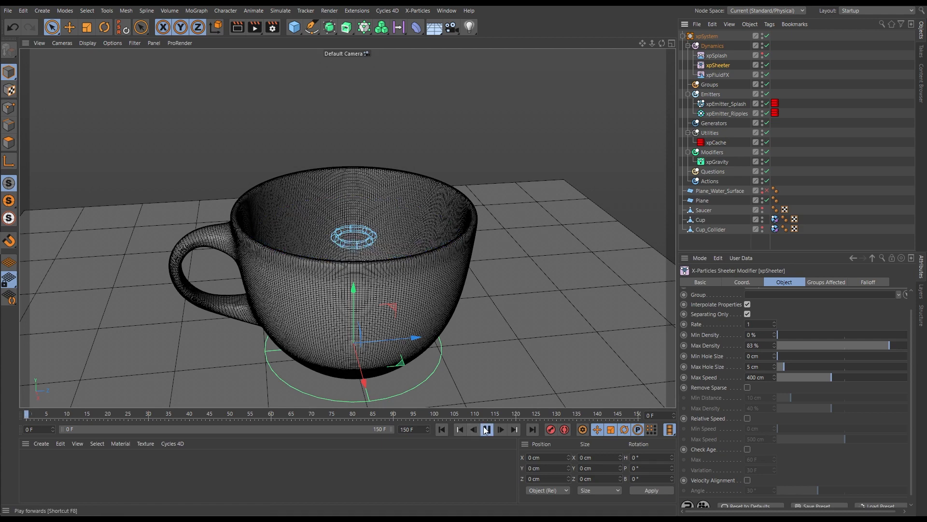
click(486, 430)
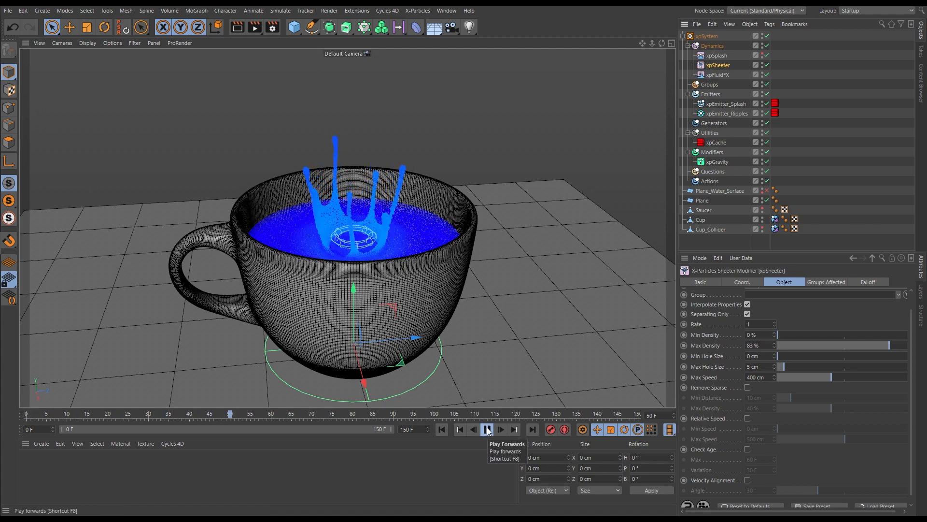
click(487, 430)
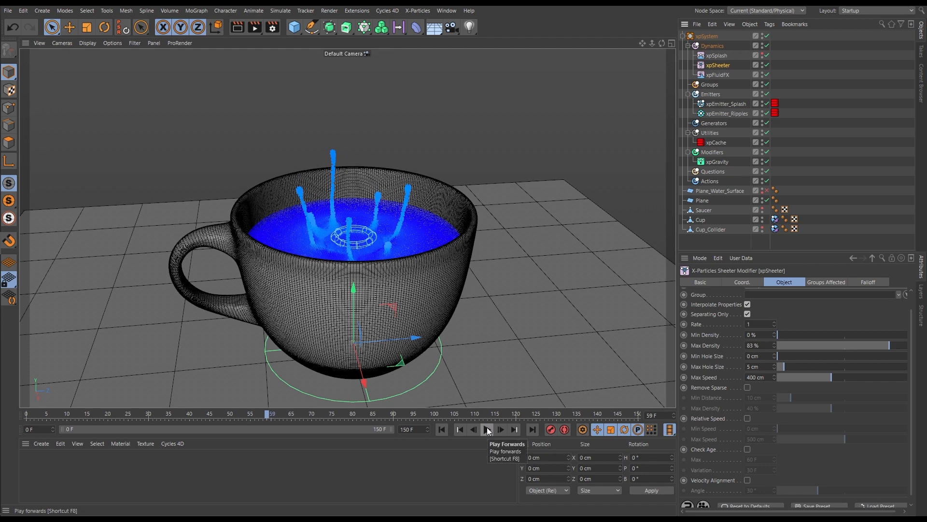
click(487, 428)
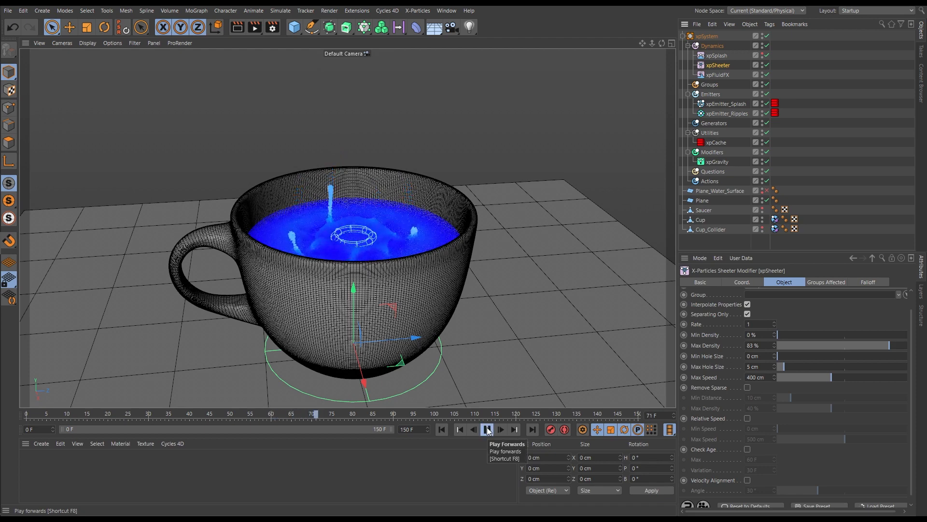
click(487, 429)
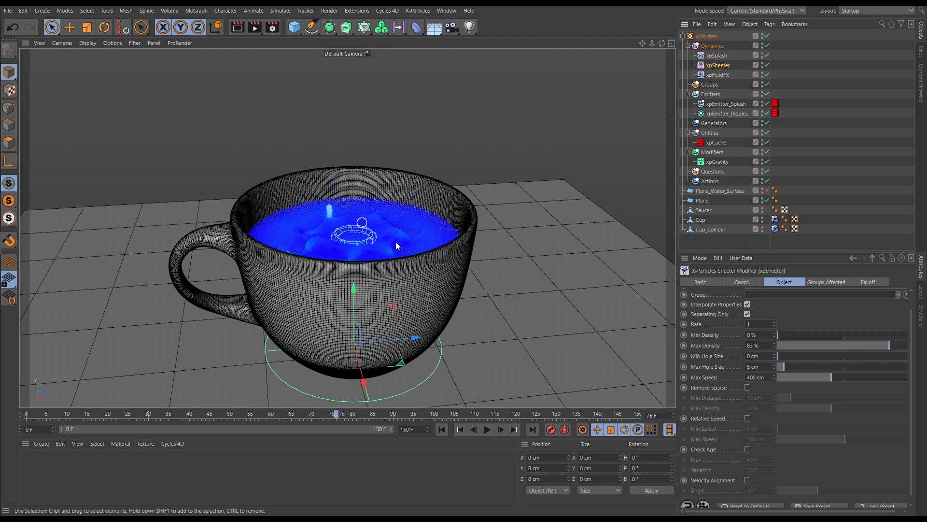
click(487, 429)
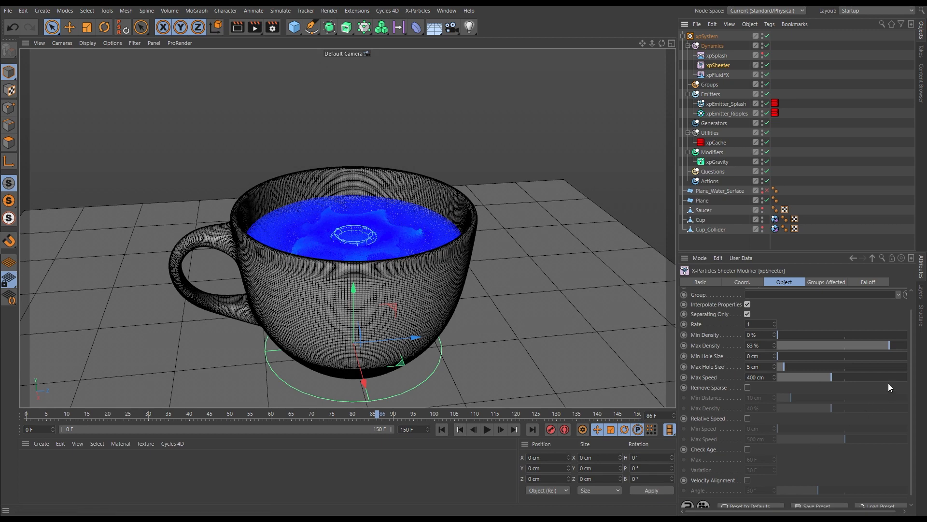
scroll(913, 379, up, 2)
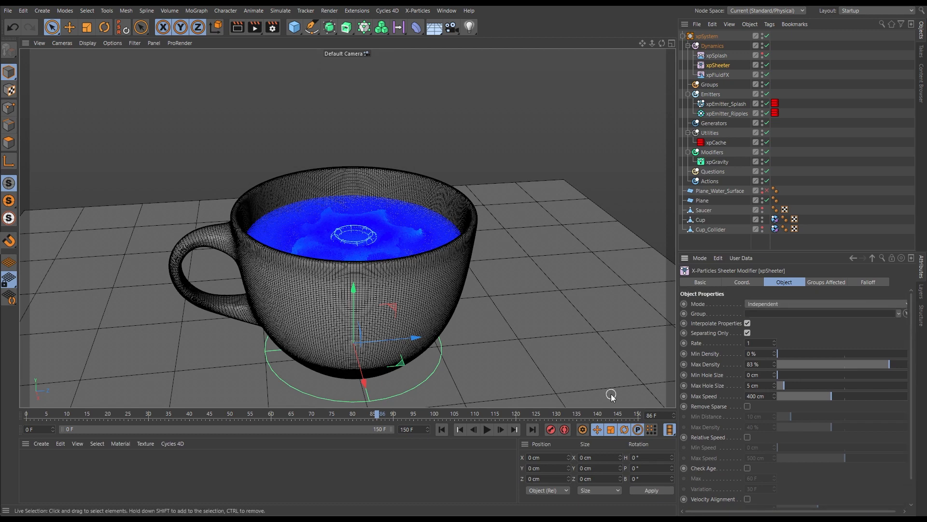
- Keyframe xpSheeter's Max Density at 83 % on frame 62 and 0 % on frame 67, and scrub from frame 0 to check it
drag(374, 416, 280, 408)
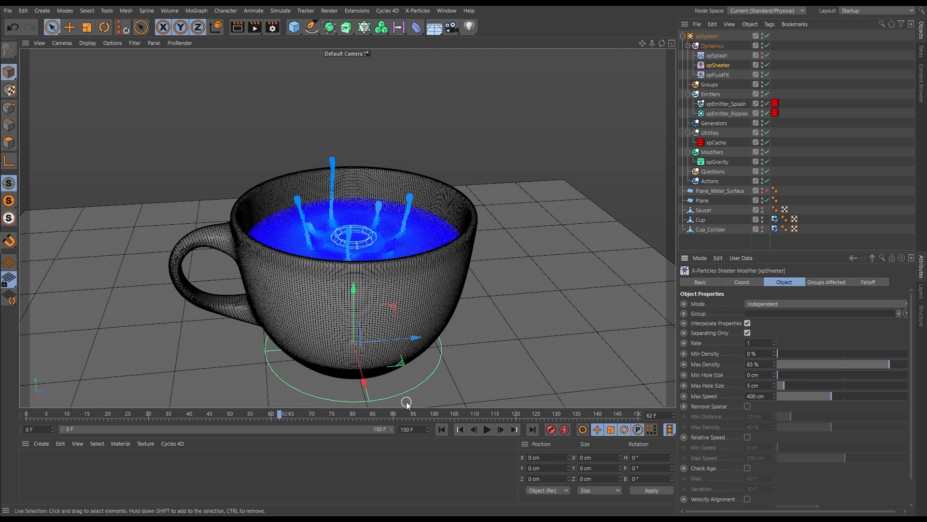
ctrl+click(684, 364)
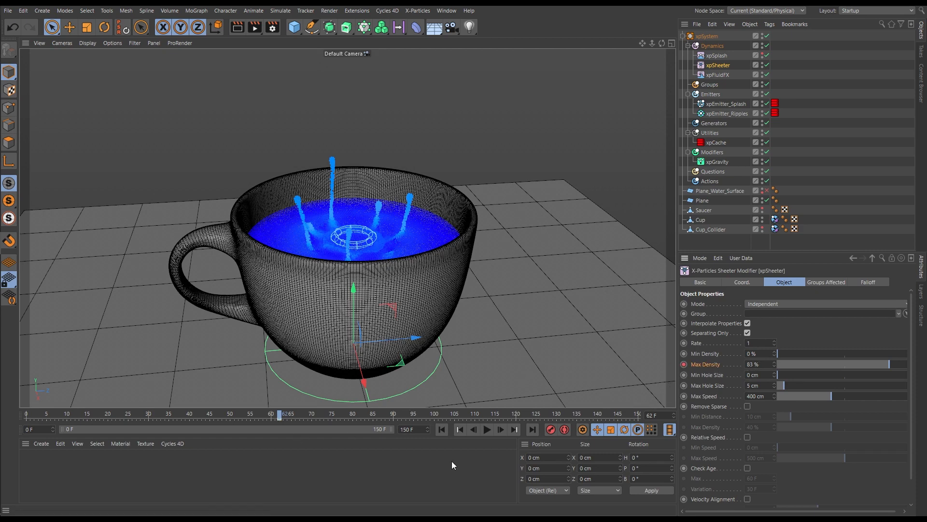
click(487, 429)
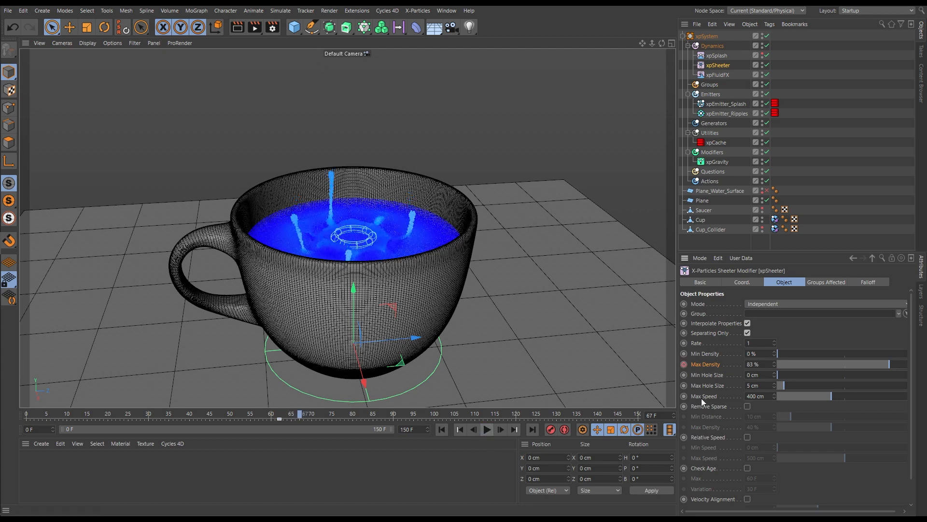
drag(889, 364, 750, 366)
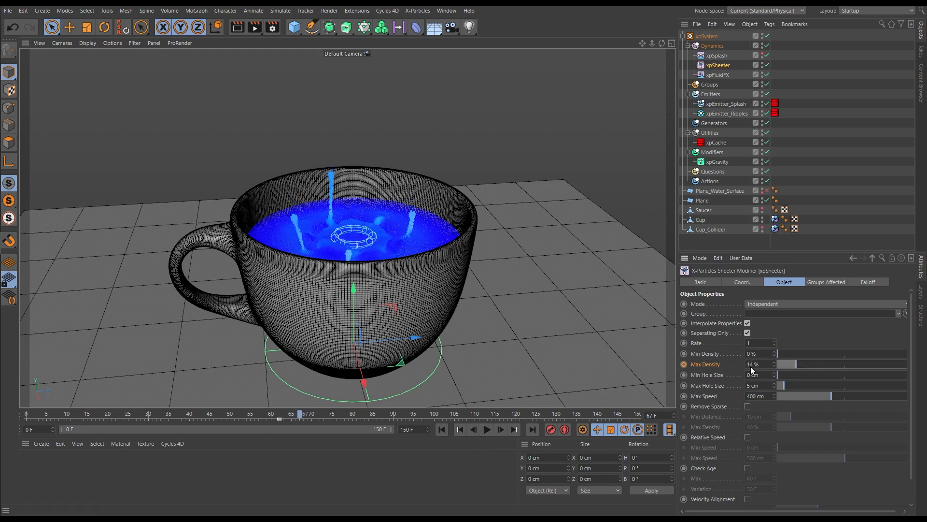
ctrl+click(684, 364)
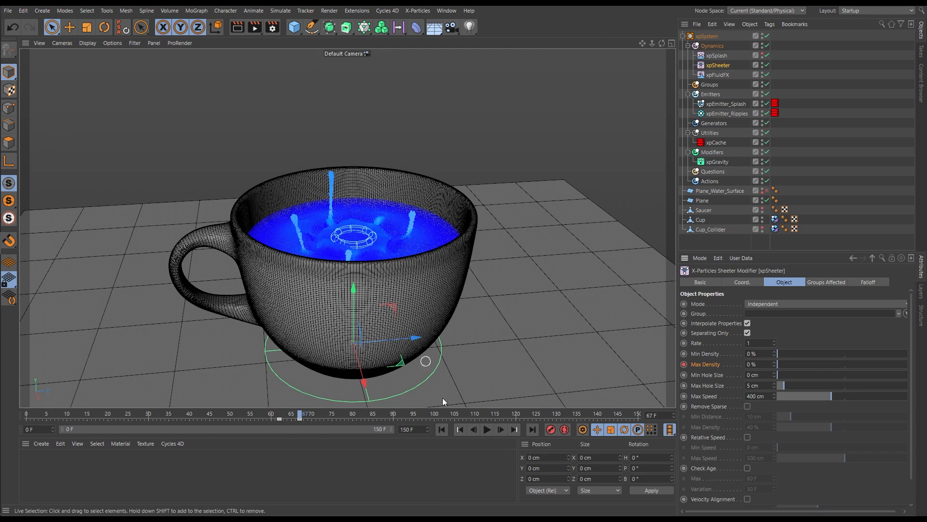
click(442, 430)
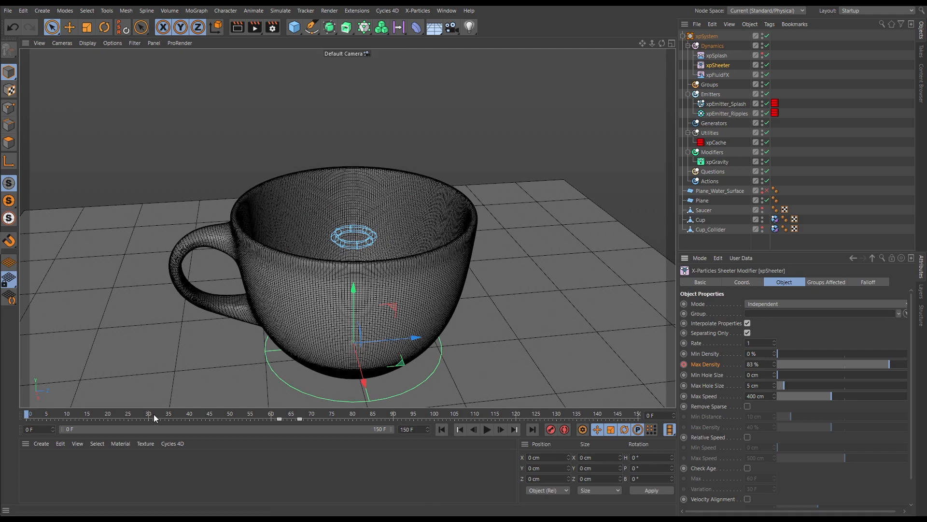
drag(153, 413, 361, 405)
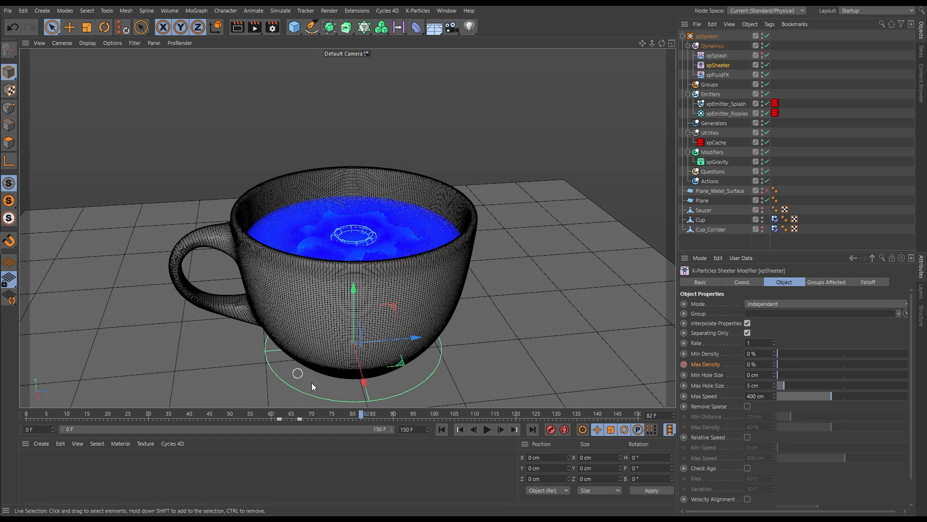
- Set the Speed gradient's Max to 100 cm in the display settings of xpEmitter_Ripples
click(724, 104)
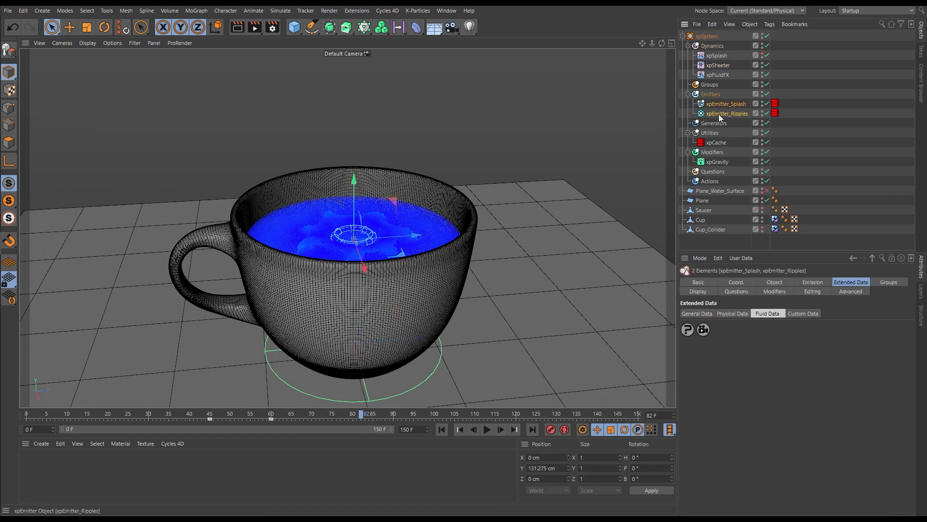
click(720, 115)
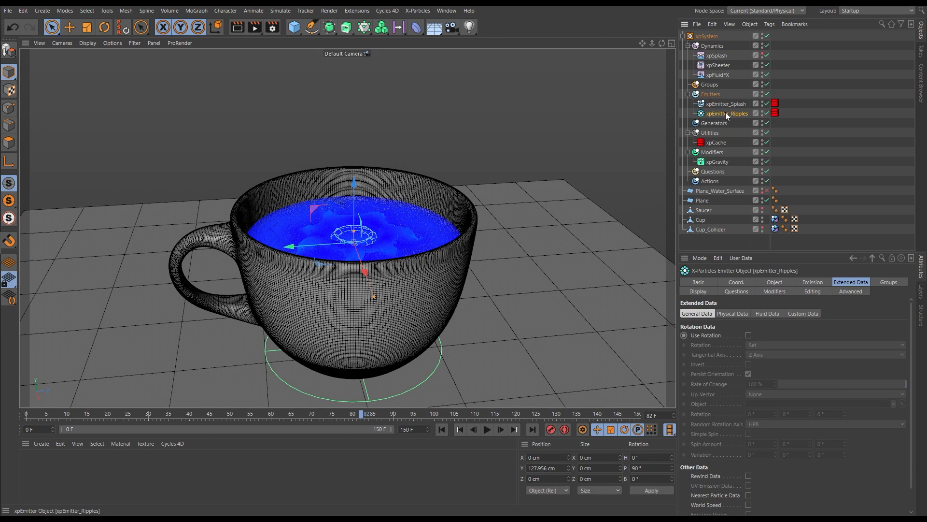
click(715, 290)
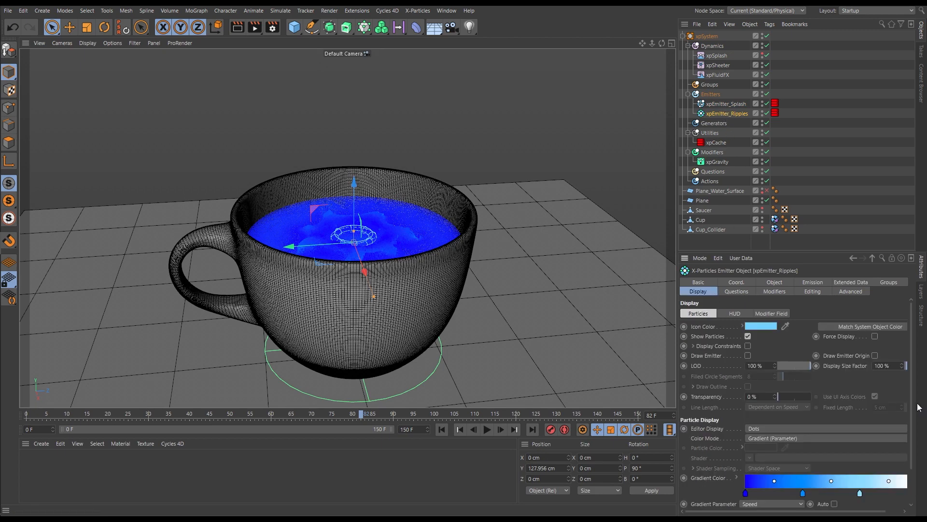
scroll(909, 450, down, 2)
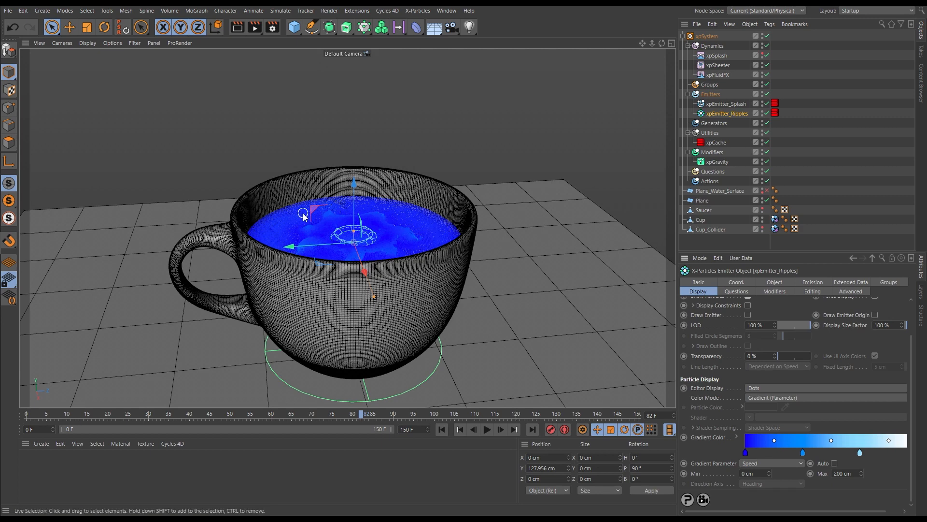
click(854, 474)
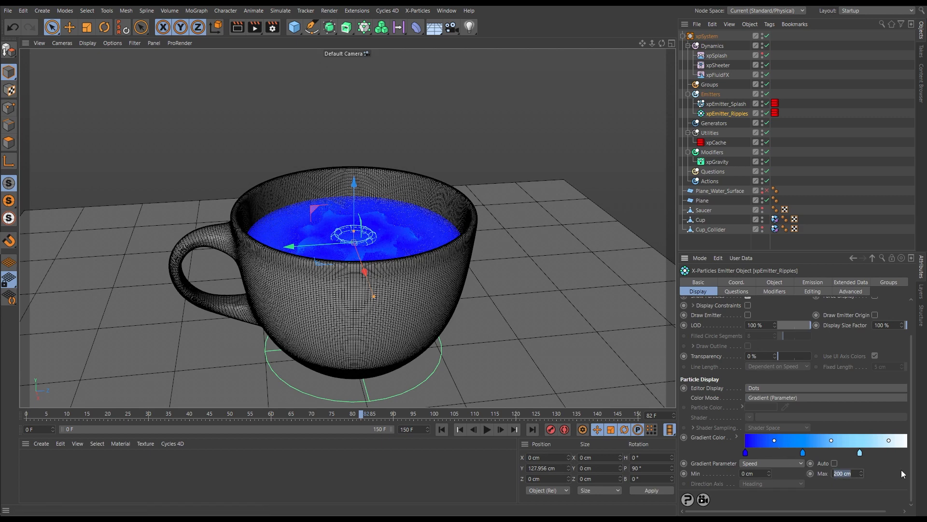
text(100)
key(Return)
- Rebuild the xpCache from frame 0, overwriting the existing particle caches
click(442, 430)
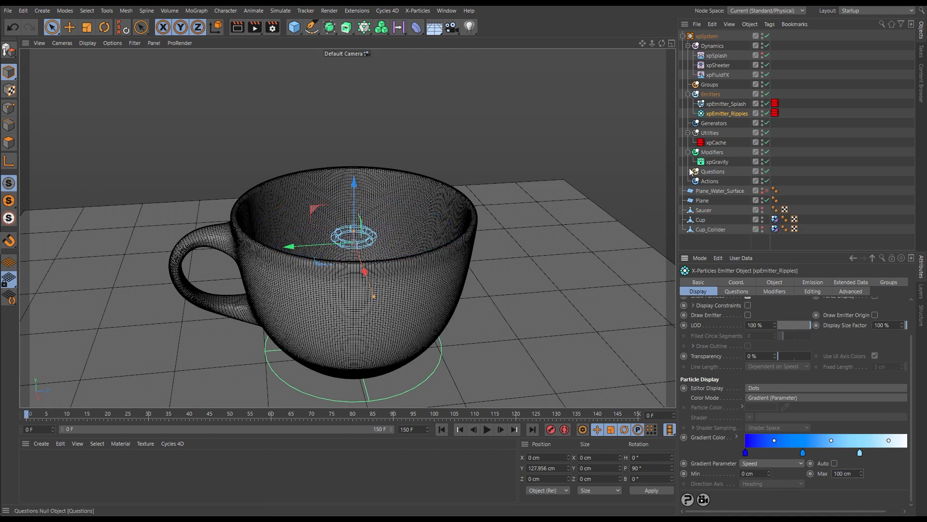
click(710, 143)
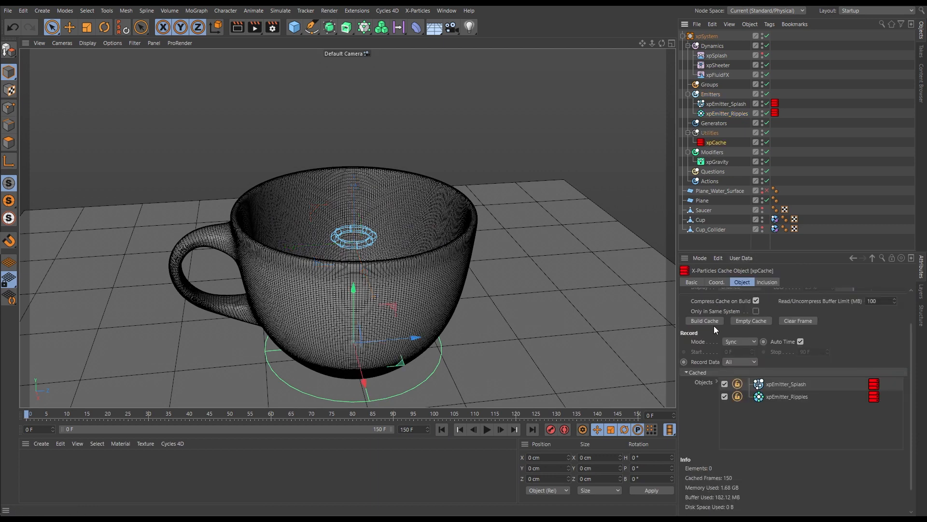
click(712, 320)
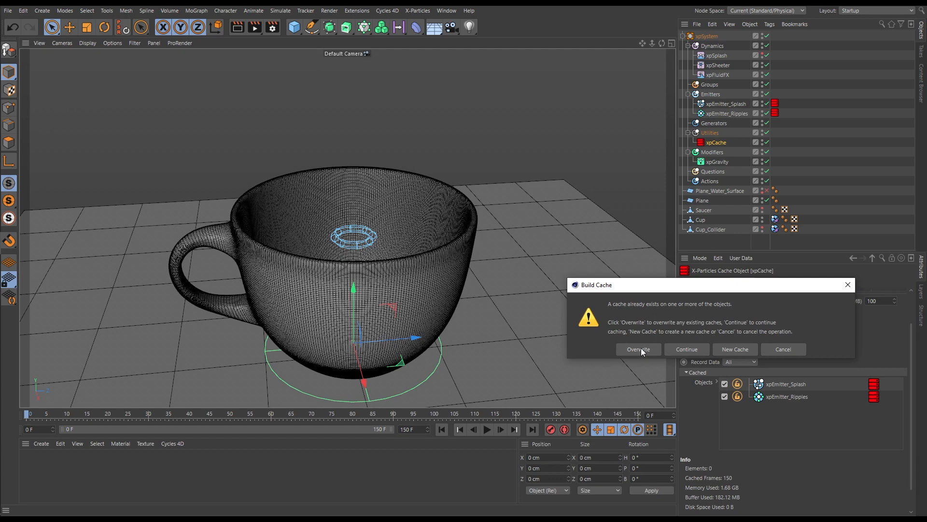
click(641, 349)
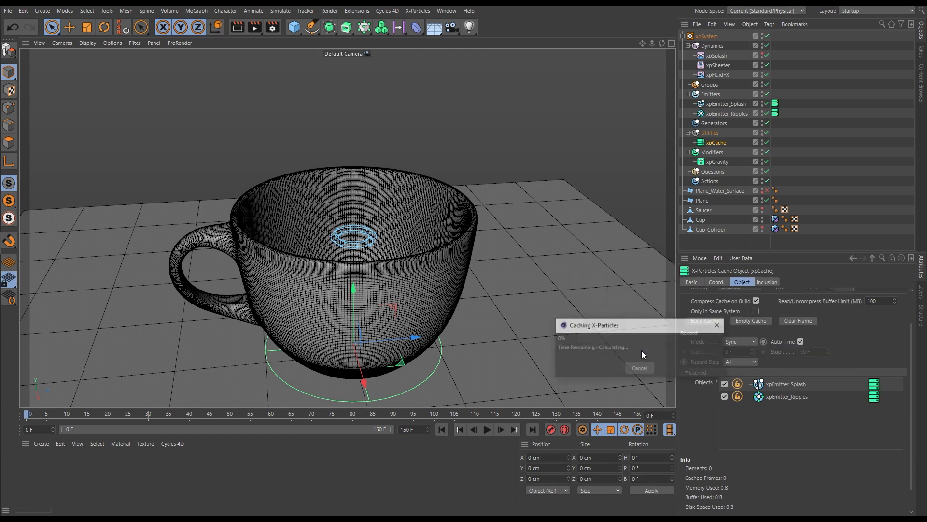
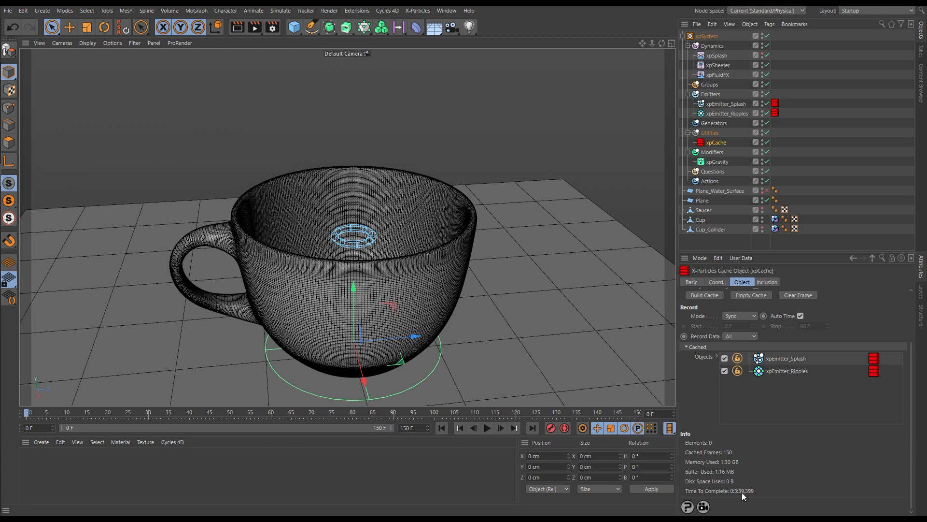
- Scrub through the rebuilt cache, play it from frame 0, and return to frame 12 to examine the start of the splash
drag(42, 415, 442, 437)
drag(337, 442, 242, 408)
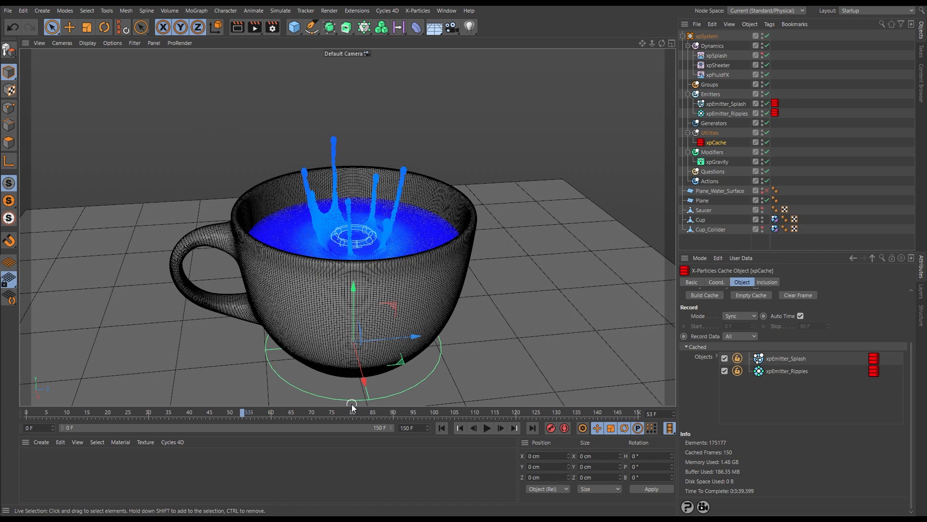
click(441, 429)
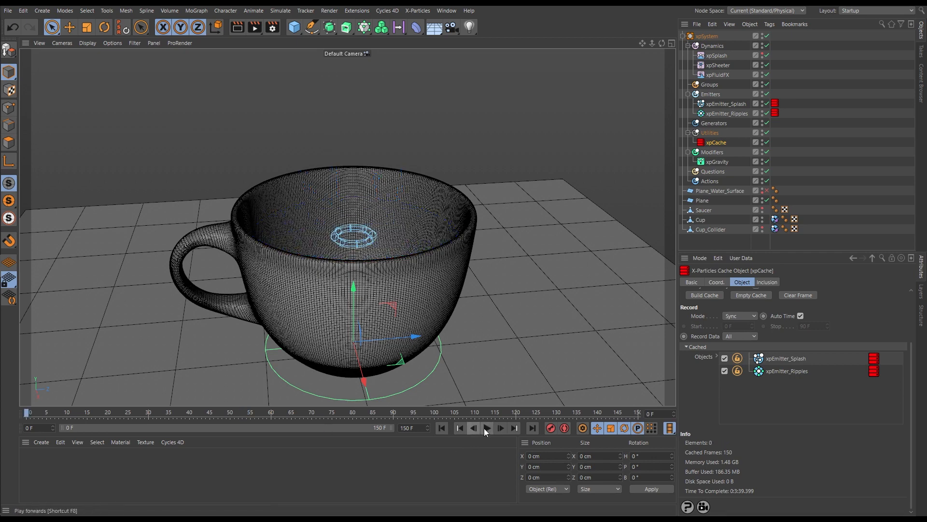
click(487, 428)
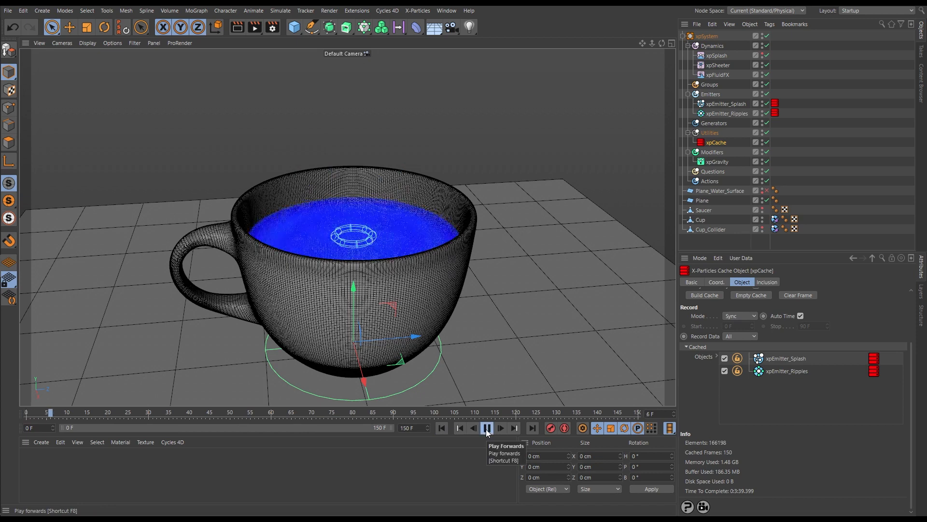
click(487, 429)
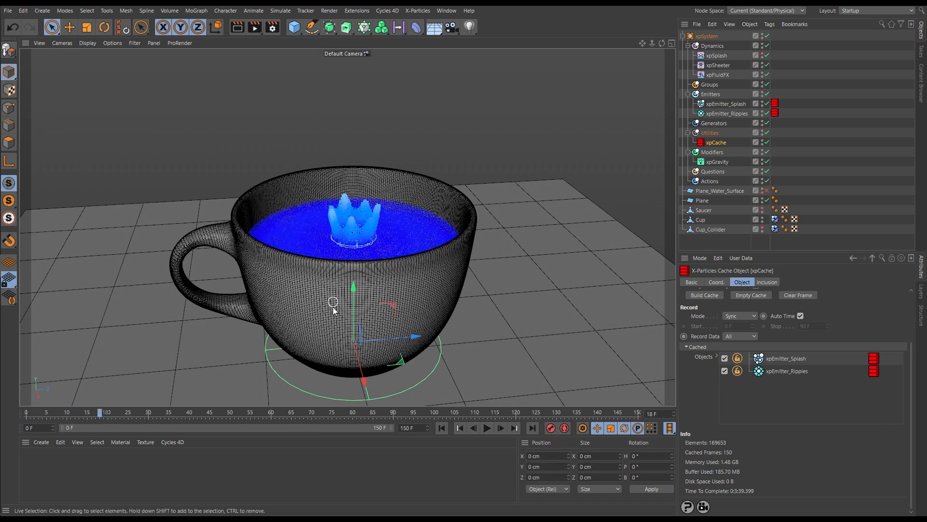
mouse_move(77, 413)
mouse_down()
mouse_move(24, 416)
mouse_move(106, 424)
mouse_move(69, 426)
mouse_move(76, 424)
mouse_up()
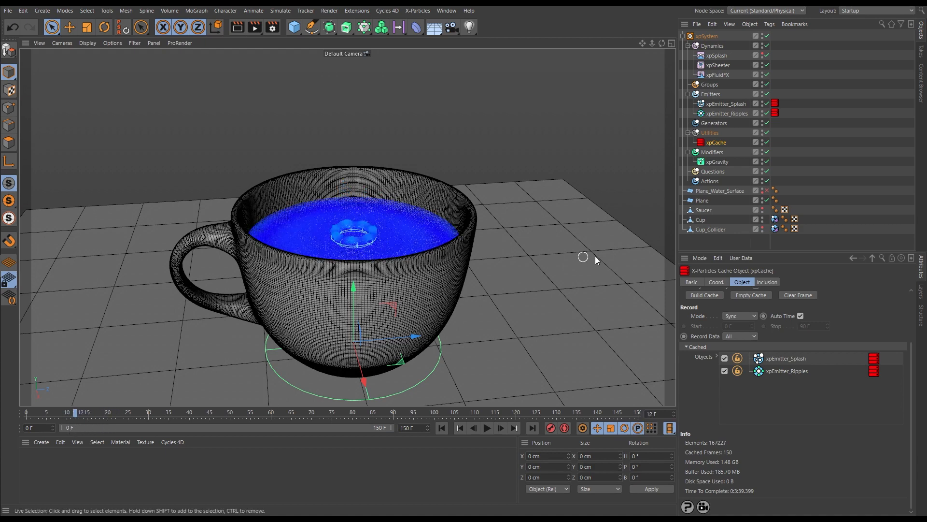
- Hide the Cup in the viewport and frame the fluid particles closely in a full-size front view
click(763, 219)
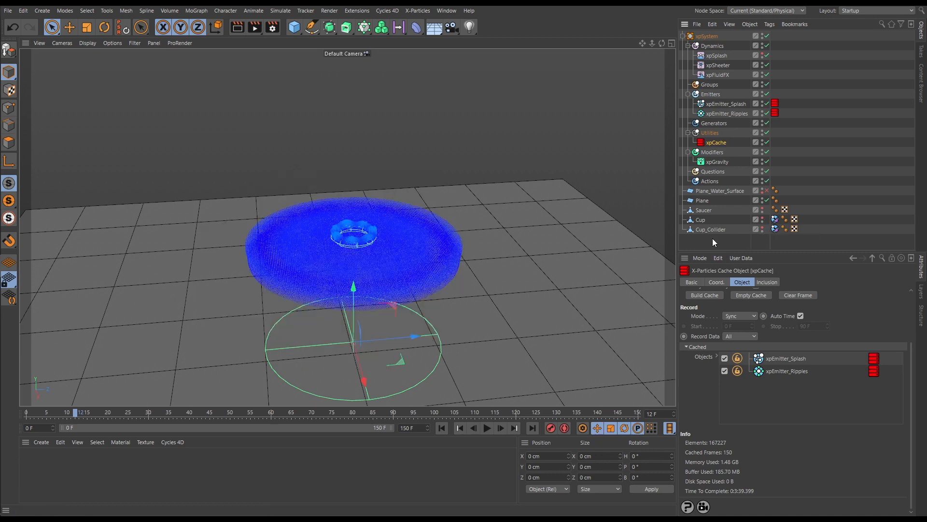
key(F5)
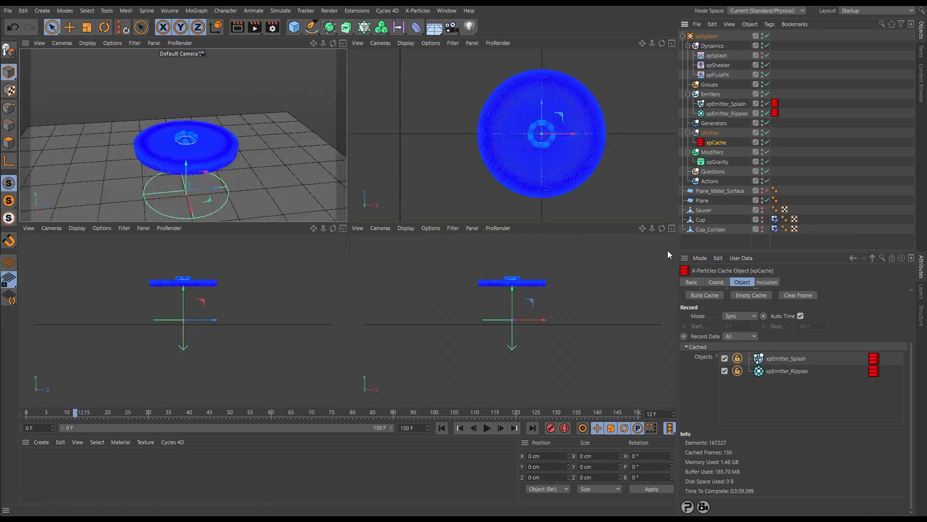
click(672, 231)
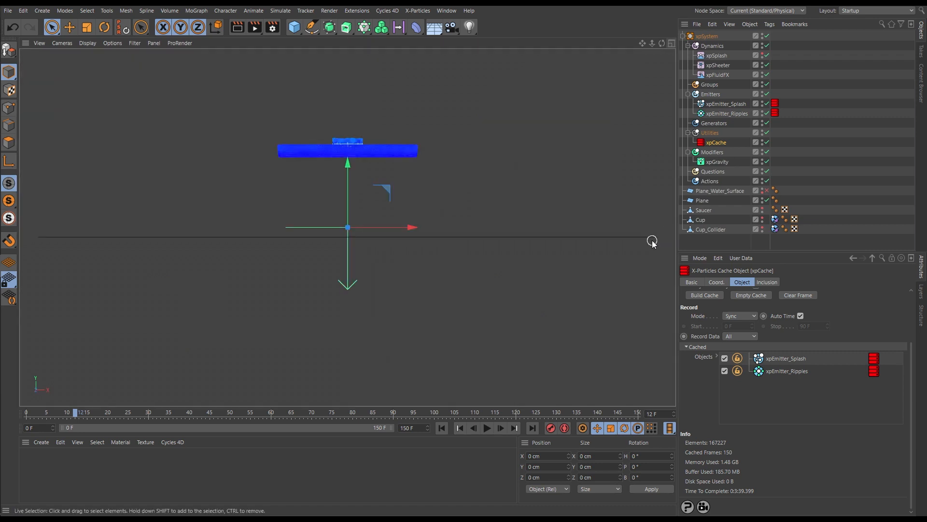
alt+middle_drag(390, 175, 398, 240)
scroll(362, 213, up, 5)
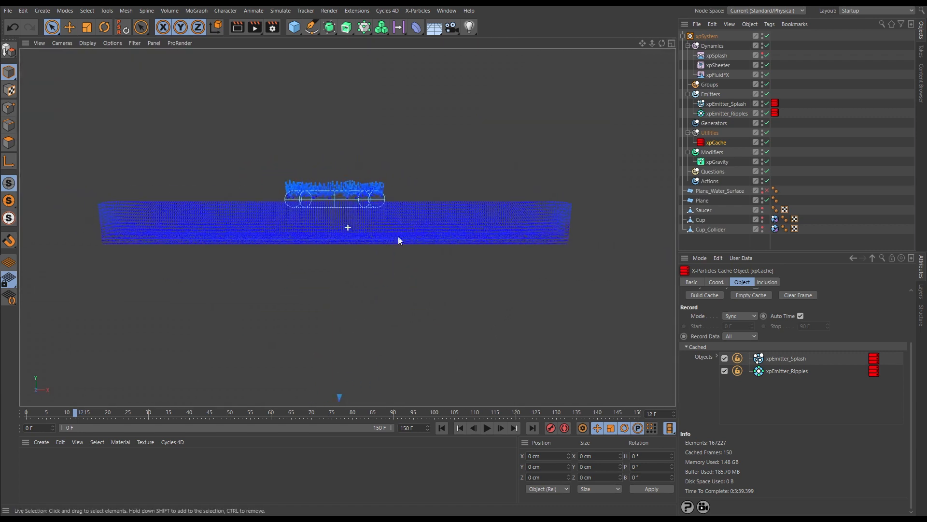
- Disable xpEmitter_Splash, then play and scrub from frame 0 to examine when the ripple particles start moving
click(441, 428)
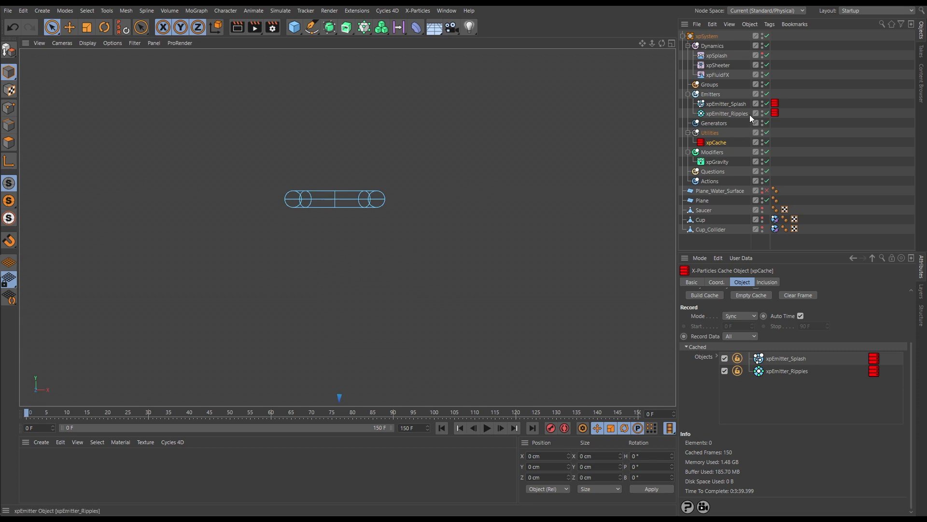
click(767, 104)
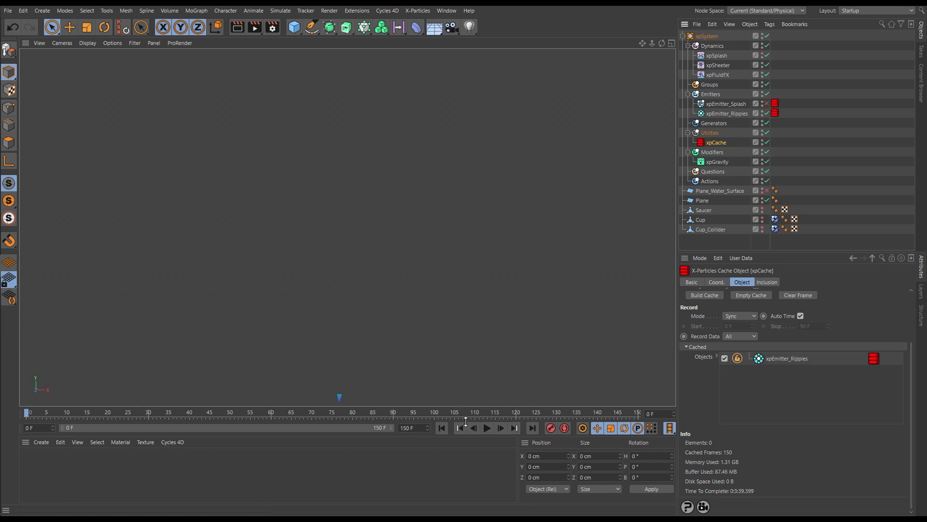
click(487, 428)
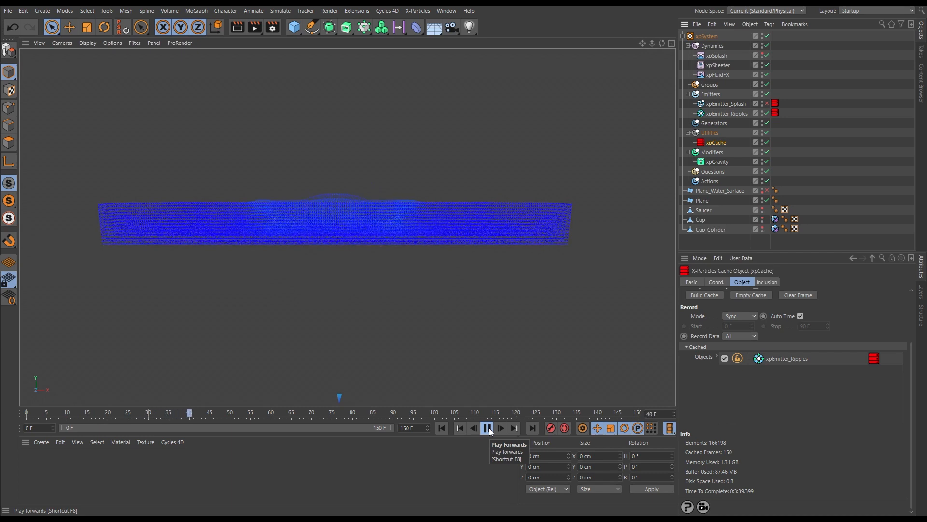
click(488, 428)
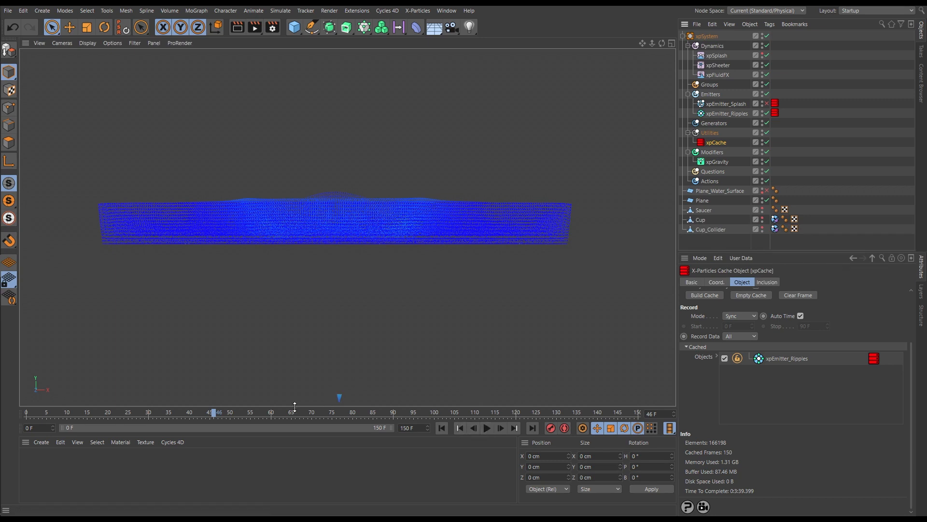
drag(216, 413, 104, 410)
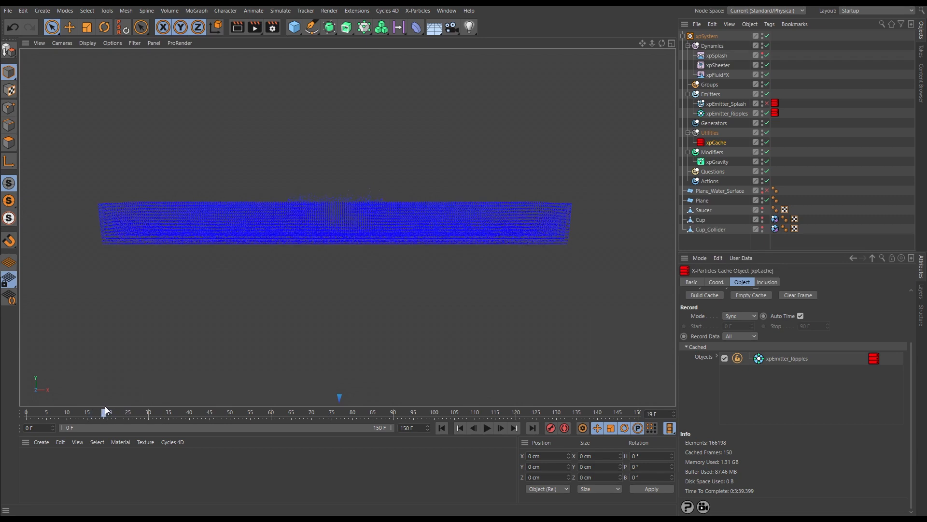
drag(137, 413, 182, 420)
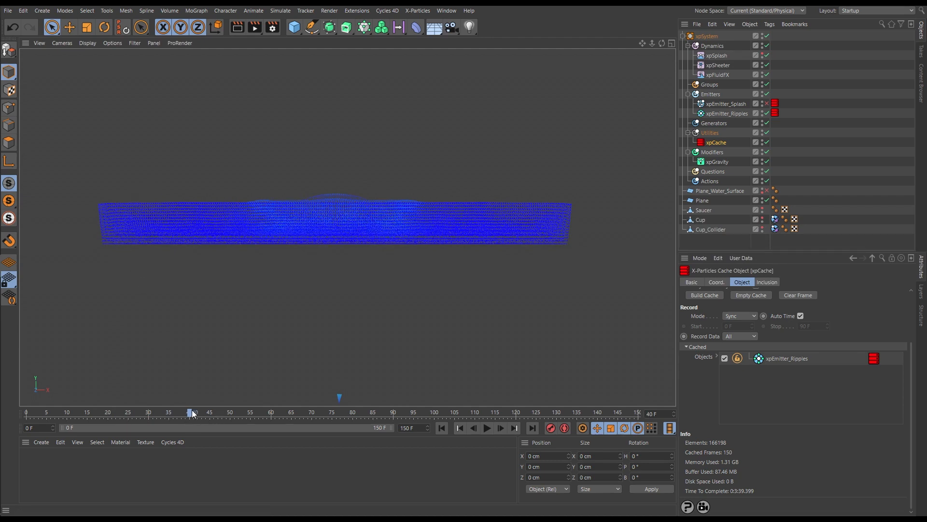
drag(192, 410, 17, 414)
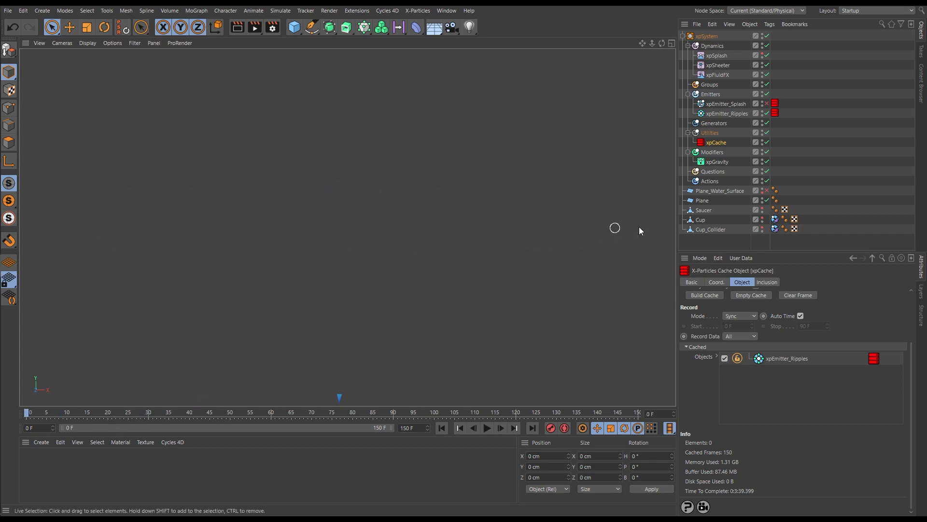
- Delay xpEmitter_Splash's Shot Time and set xpSplash's Start Time to 40 F
click(725, 104)
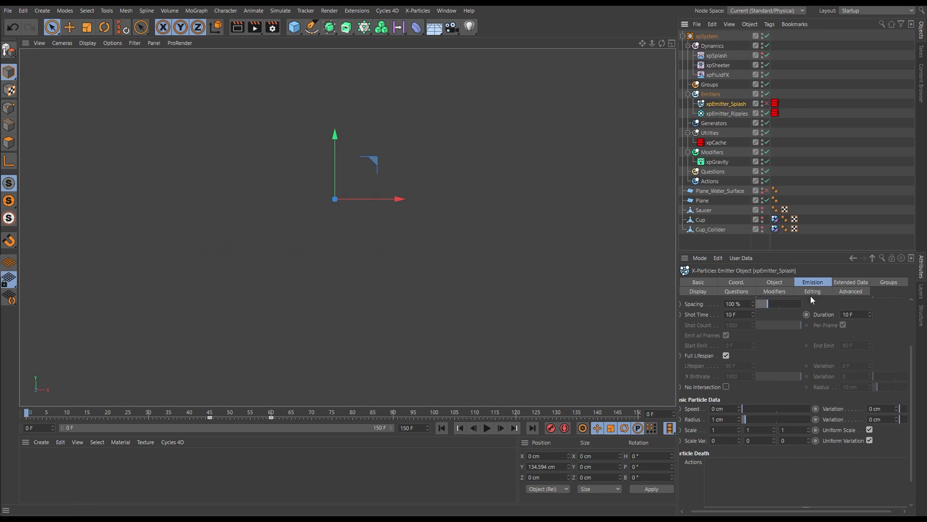
drag(740, 314, 708, 313)
click(716, 55)
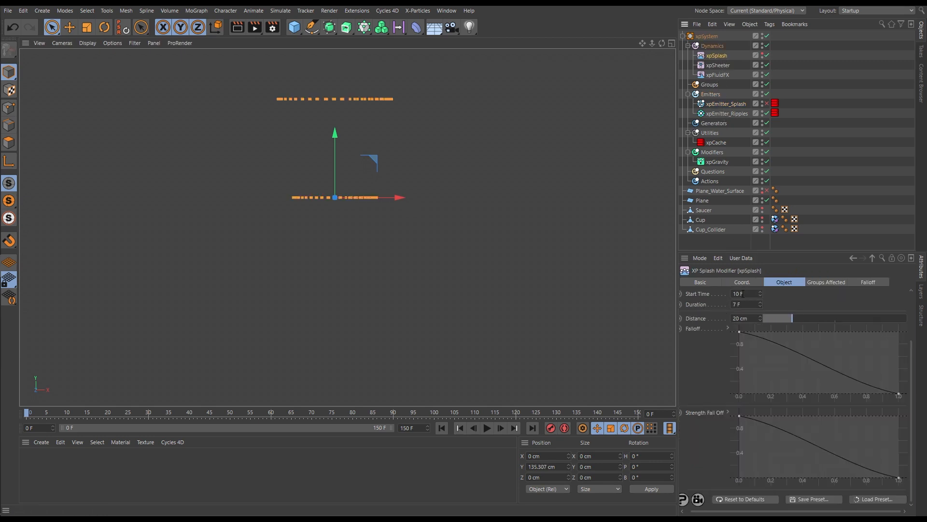
click(725, 293)
- Re-enable xpEmitter_Splash and, at frame 10, lower it together with xpSplash to about Y 132.17 cm
mouse_move(29, 413)
mouse_down()
mouse_move(90, 416)
mouse_move(83, 419)
mouse_up()
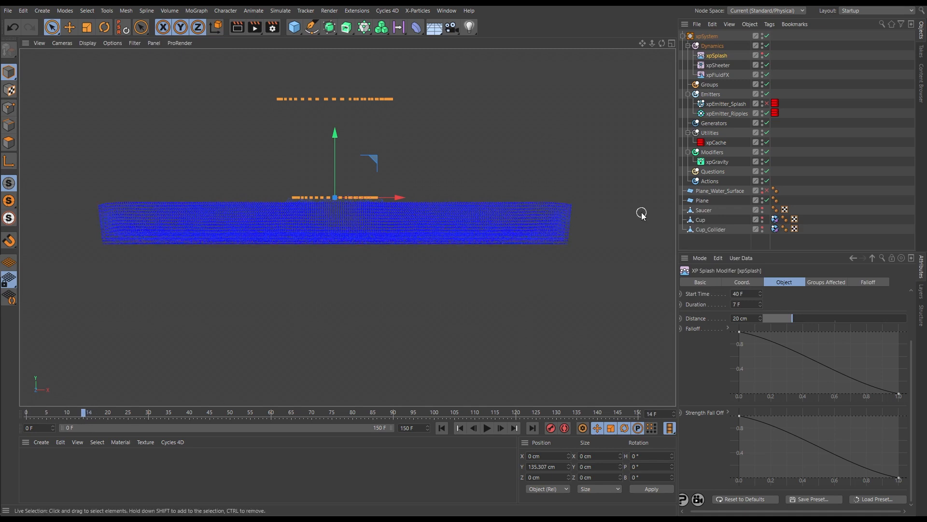
click(767, 103)
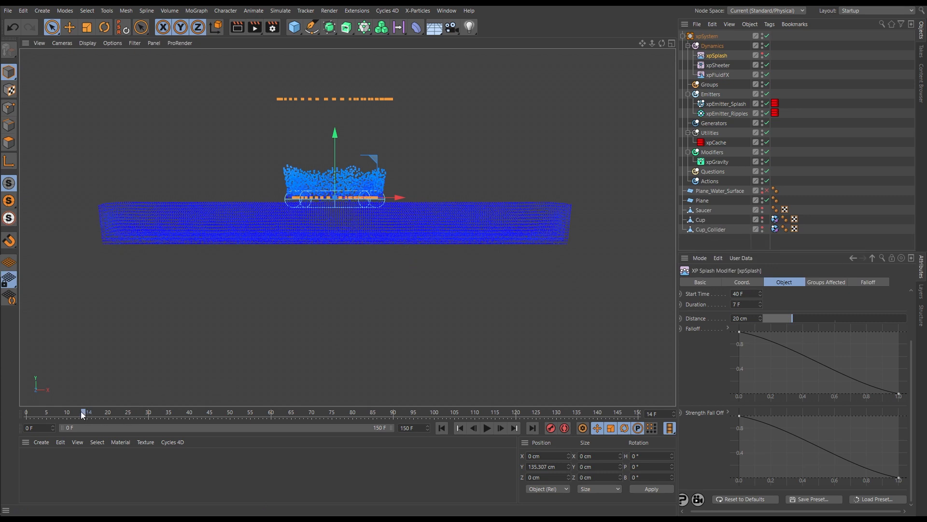
drag(80, 411, 66, 413)
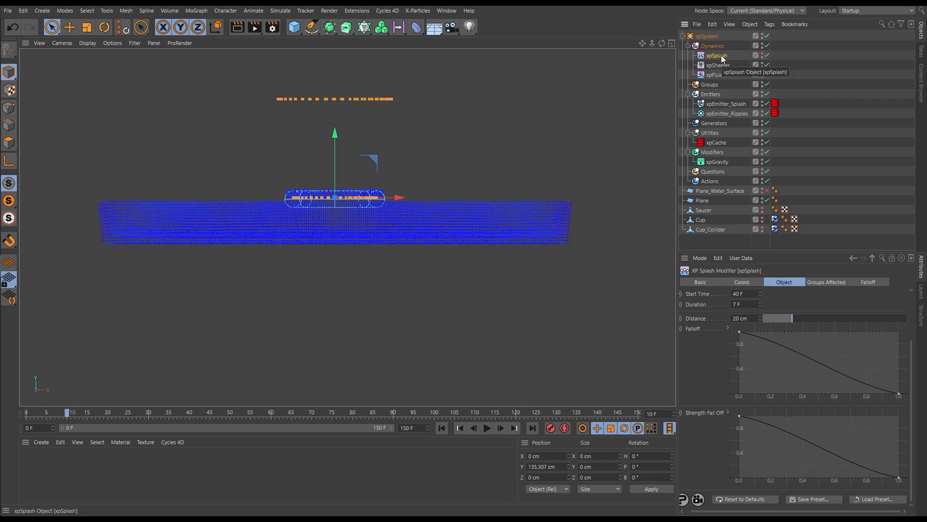
ctrl+click(723, 104)
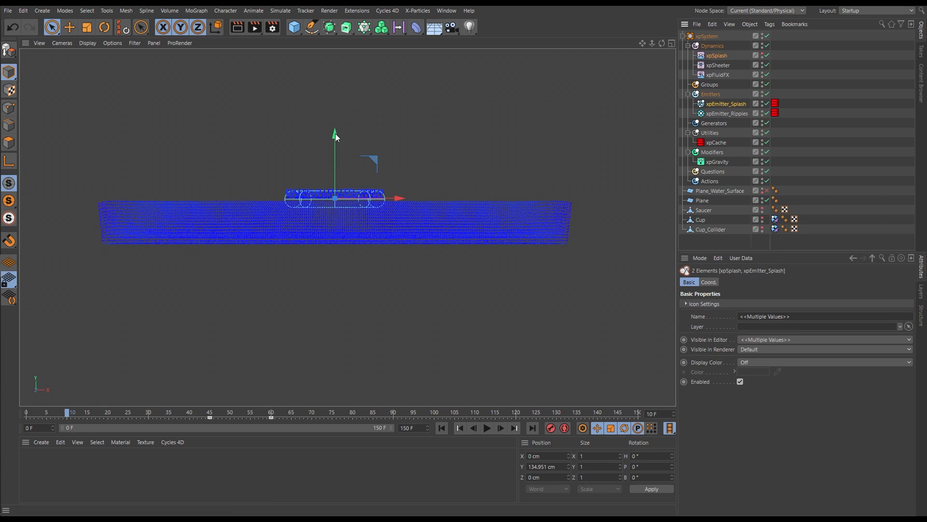
drag(334, 133, 333, 139)
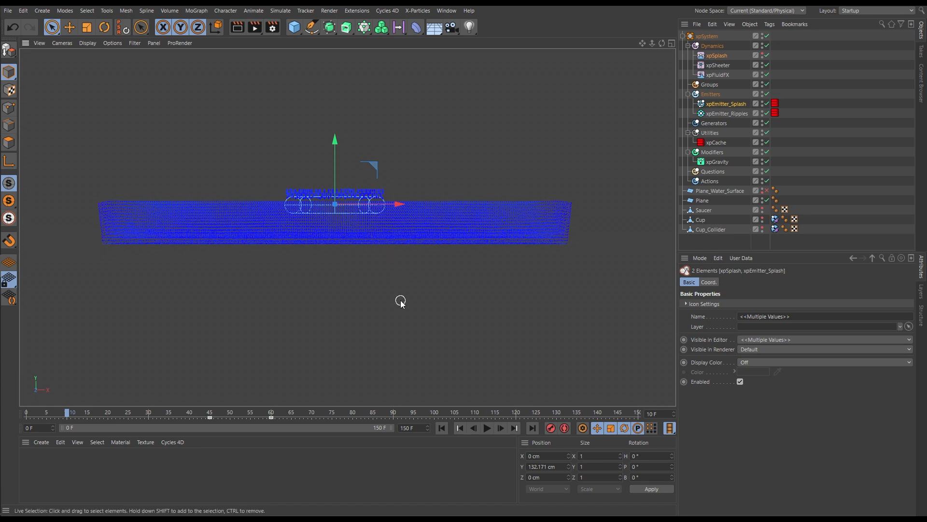
key(F1)
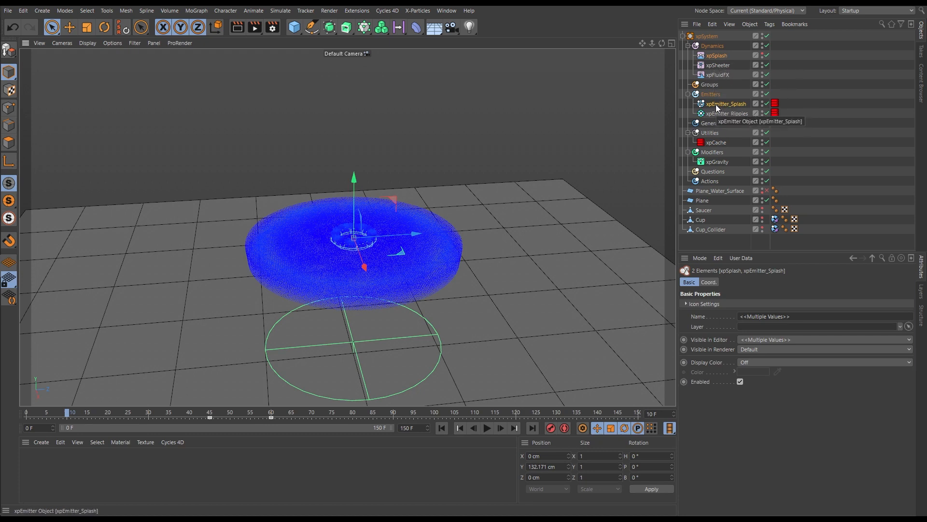
- Move xpSheeter's two Max Density keyframes about 30 frames later on the timeline
click(718, 66)
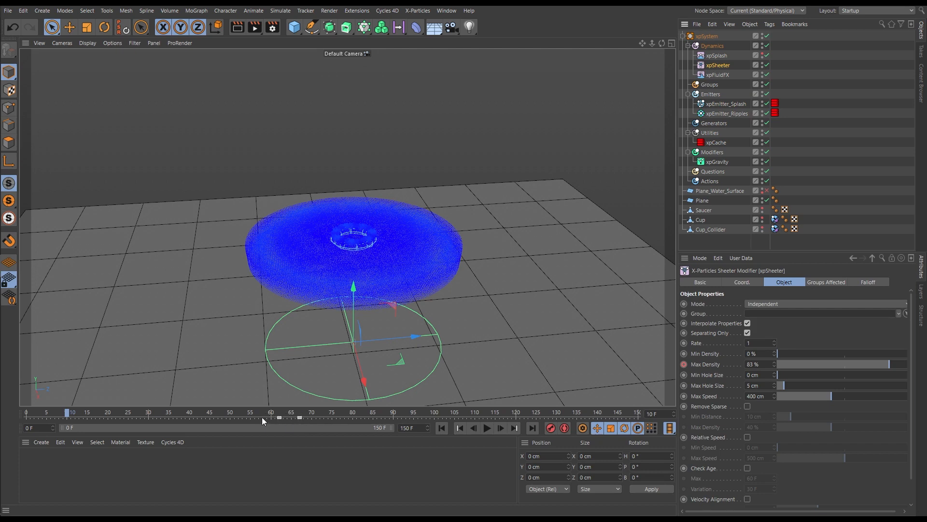
click(318, 418)
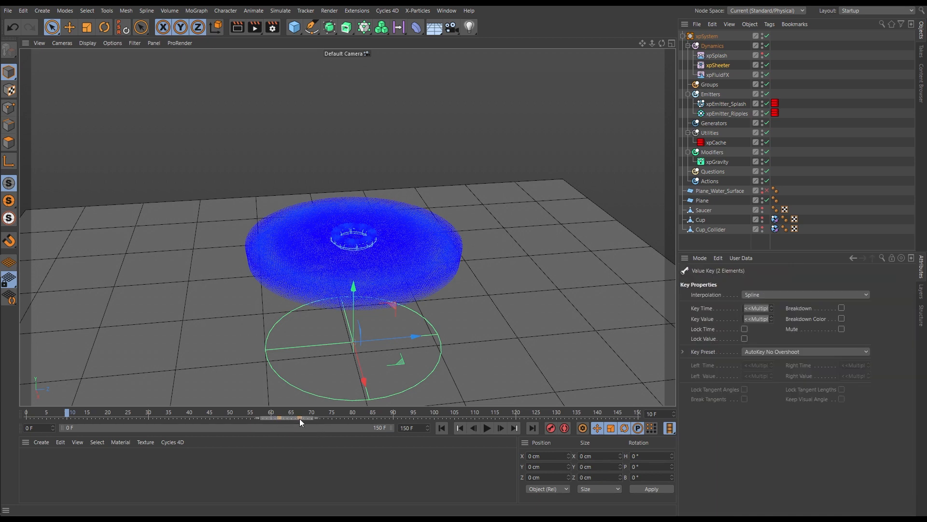
drag(299, 418, 425, 422)
- Set the project end to 200 F and extend the preview range to frame 200
click(410, 428)
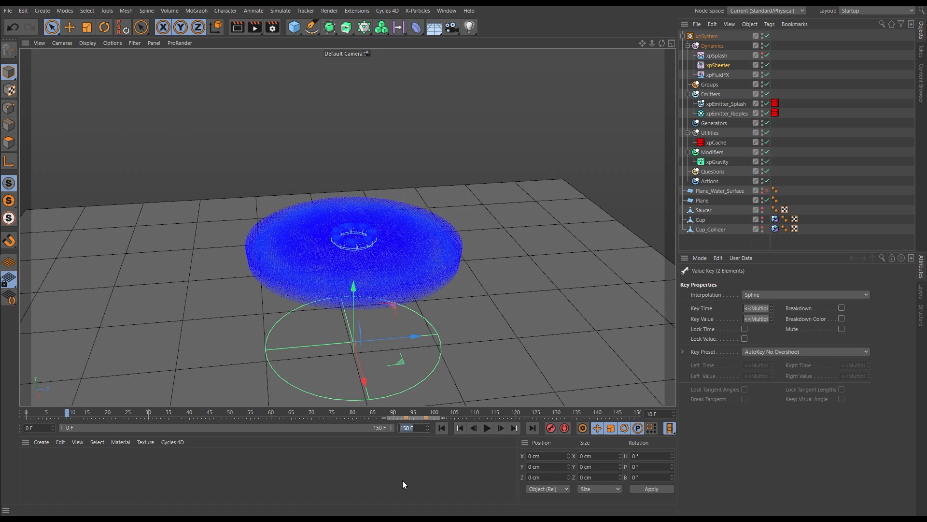
text(200)
key(Return)
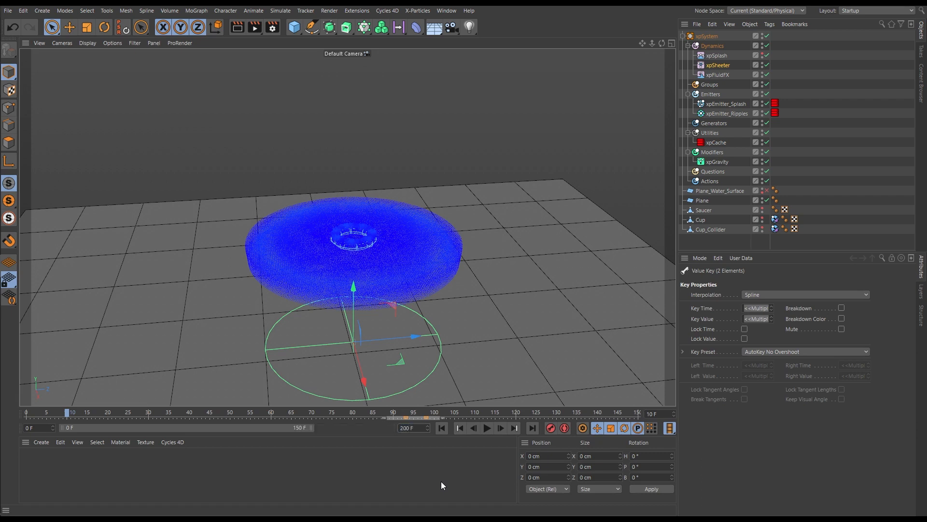
drag(312, 428, 391, 427)
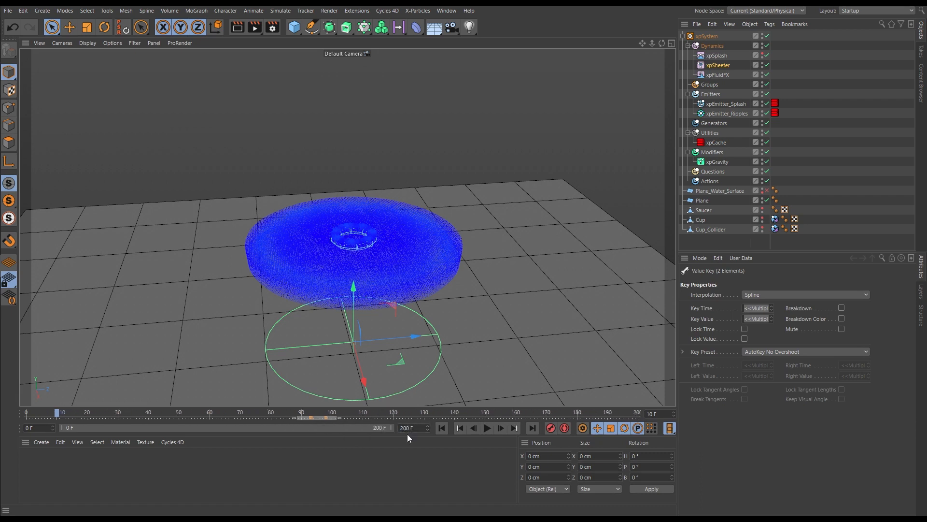
- Rebuild xpCache from frame 0 over the 200-frame range, overwriting the existing caches of both emitters
click(441, 428)
click(715, 143)
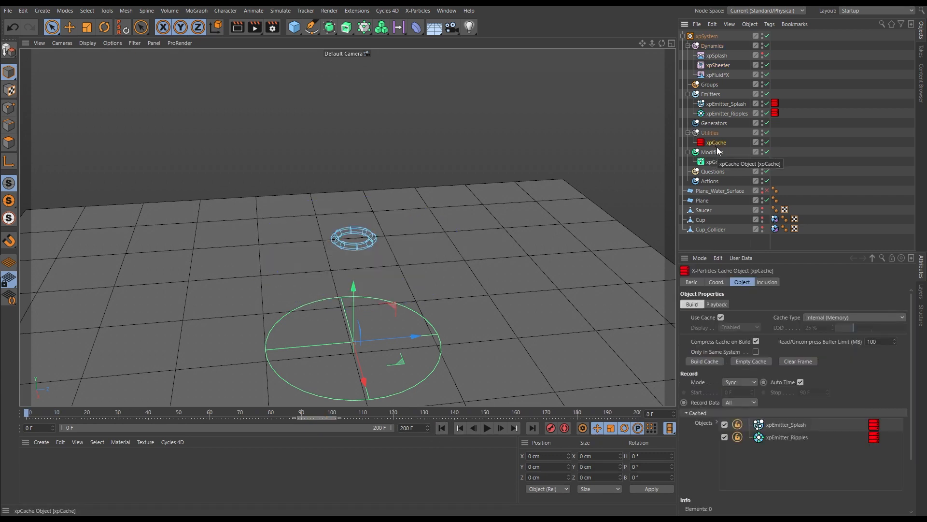
click(709, 361)
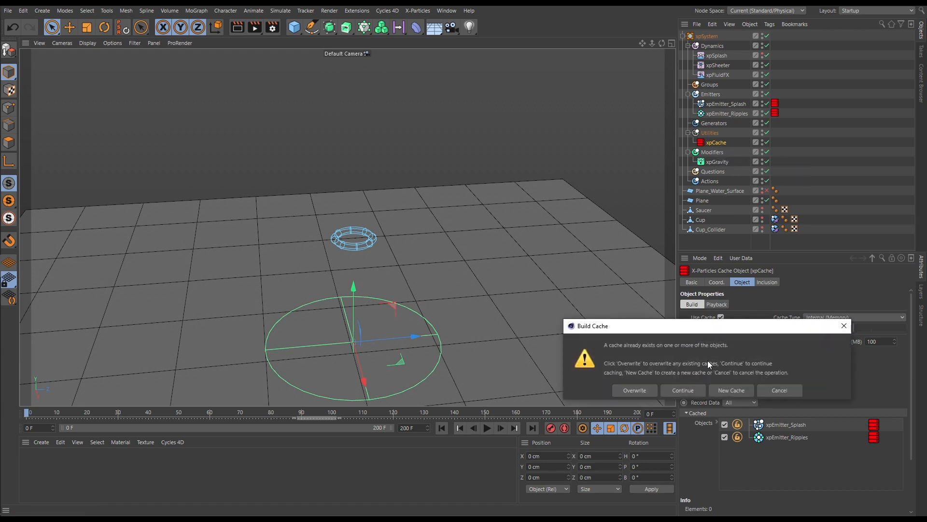
click(634, 390)
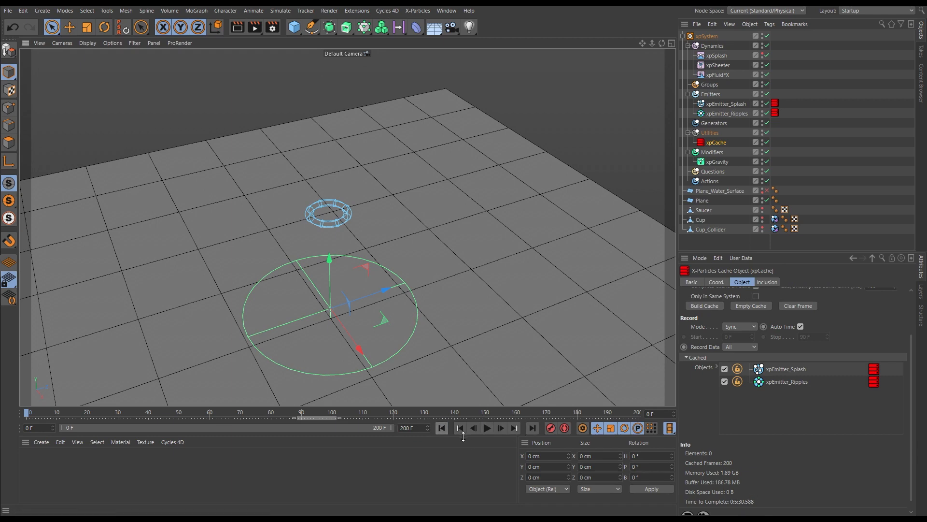
- Play the rebuilt cache from frame 0 to about frame 181, examining the splash and ripples from the side and above
click(487, 429)
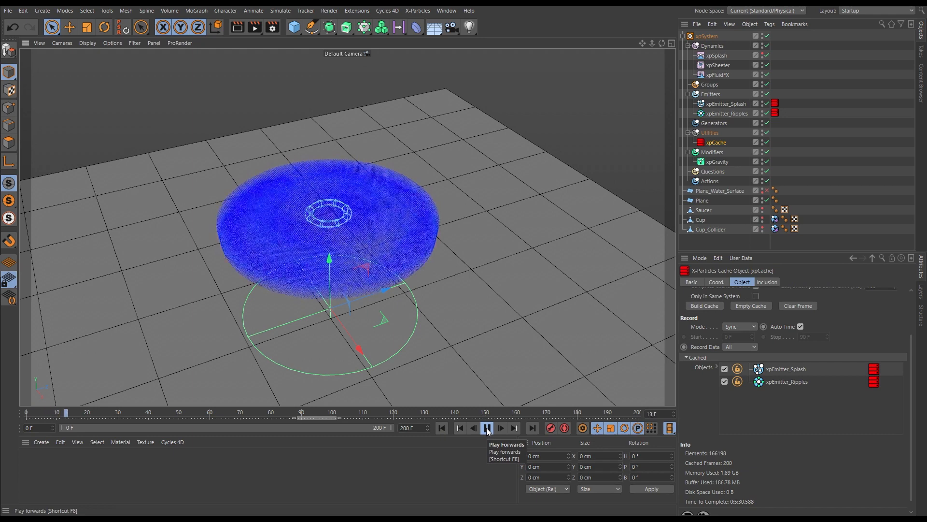
click(488, 429)
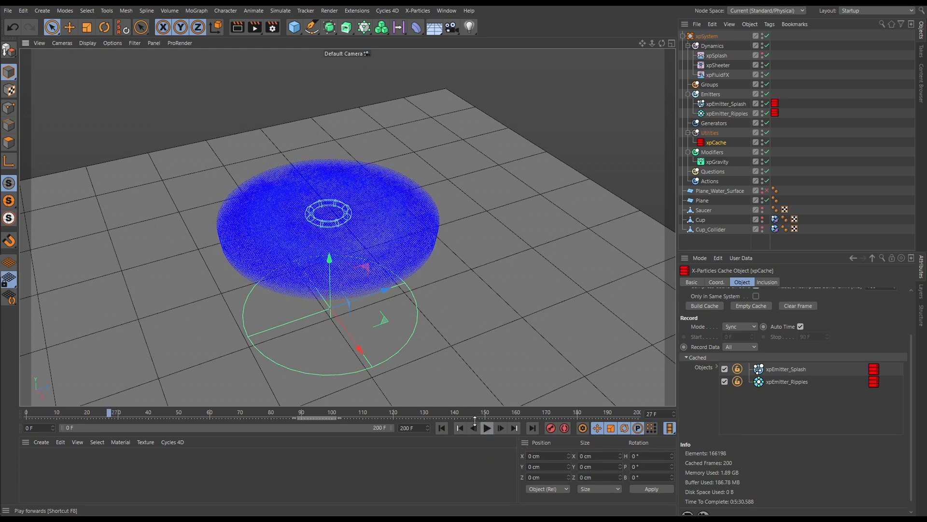
alt+drag(367, 244, 323, 201)
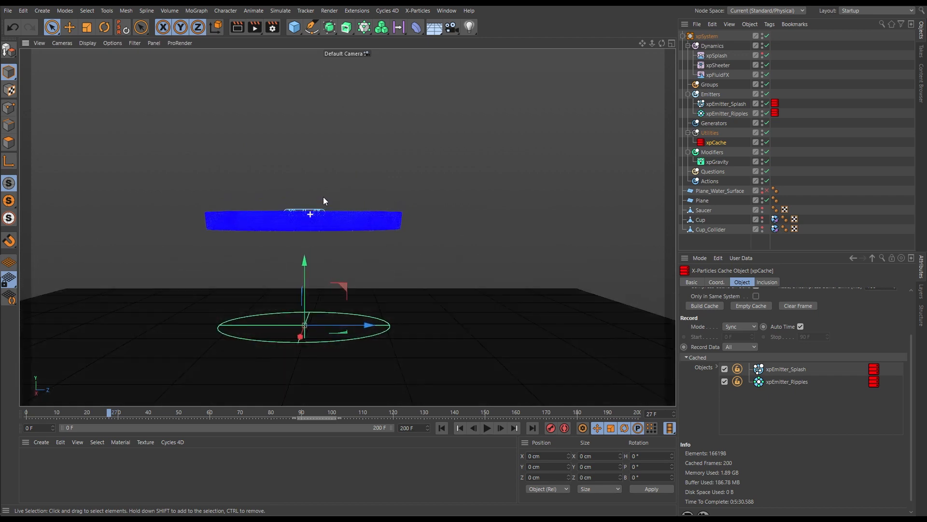
click(441, 428)
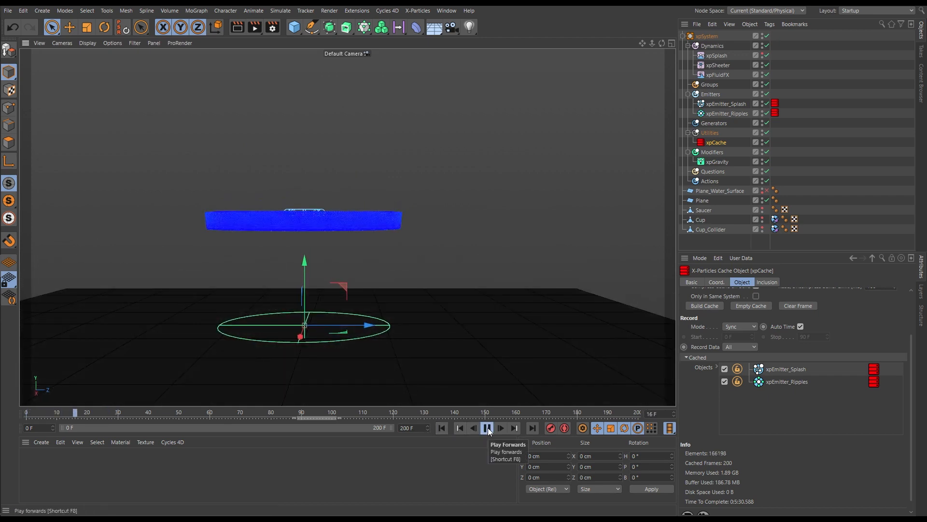
click(488, 428)
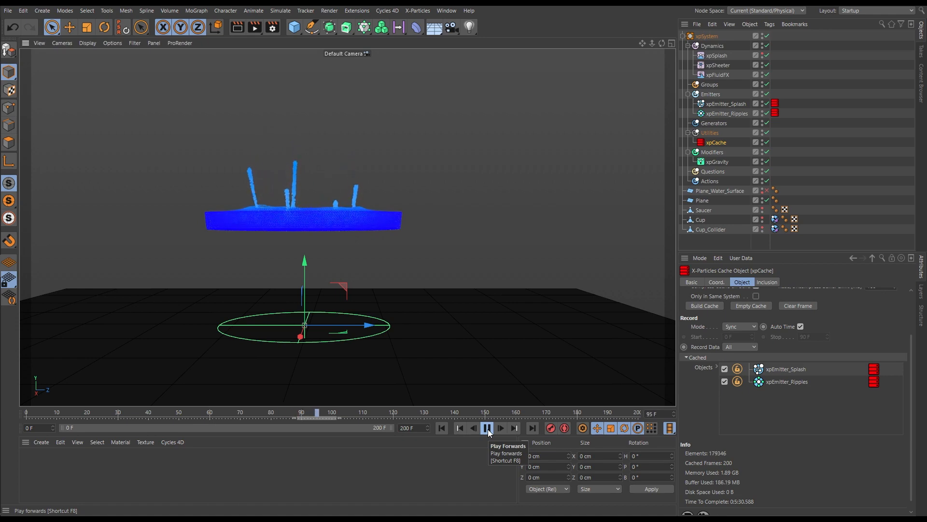
click(488, 429)
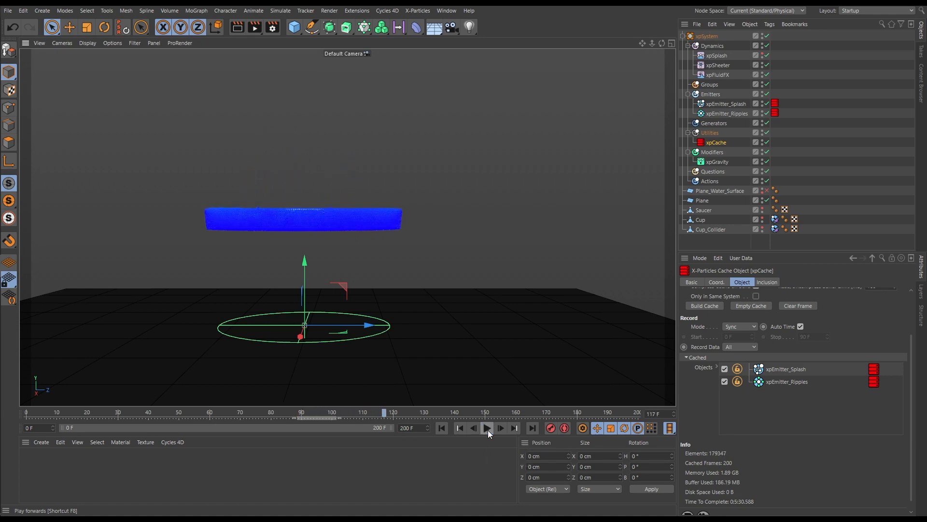
alt+drag(340, 242, 352, 271)
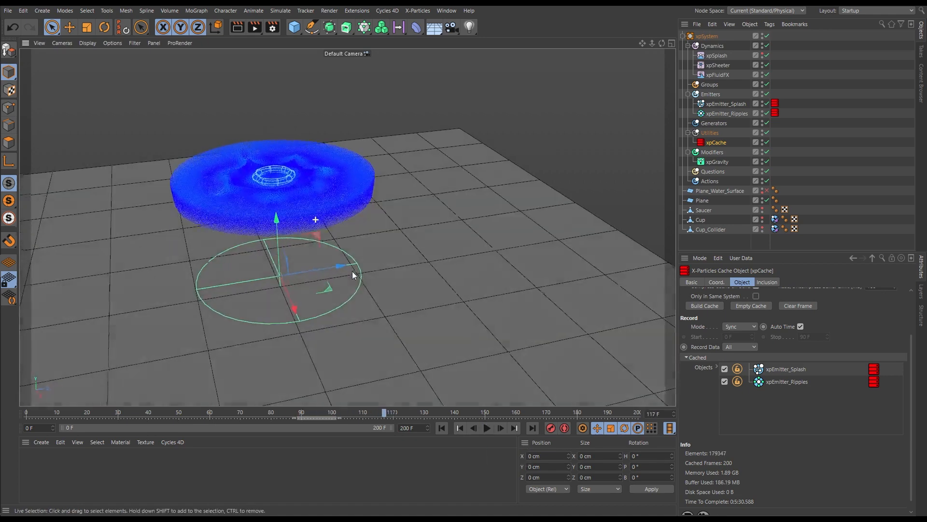
click(487, 428)
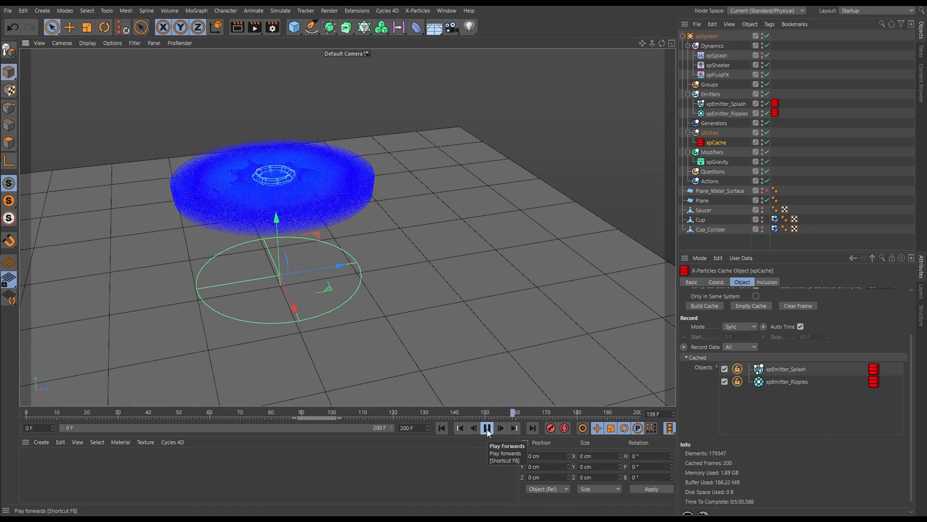
click(487, 428)
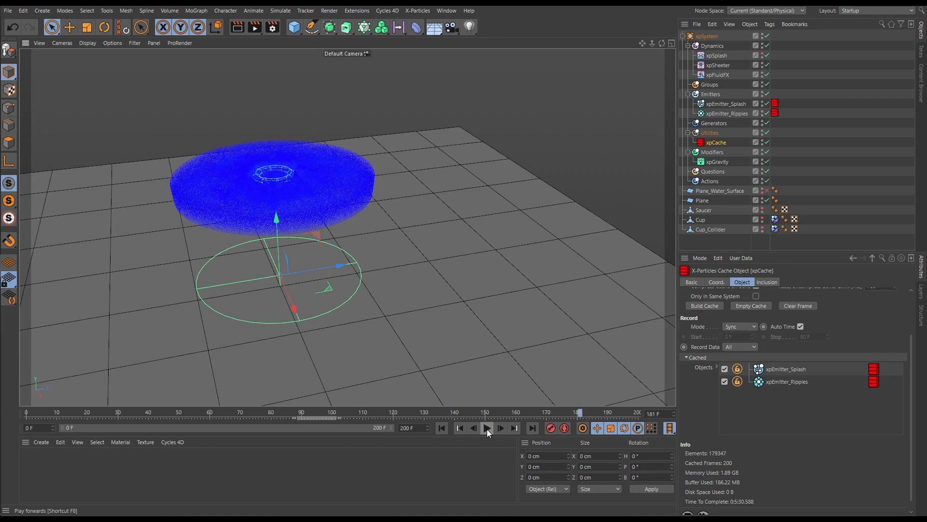
- Scrub back to frame 68 and examine the splash crown and its tendrils from a low perspective angle
alt+middle_drag(312, 197, 335, 224)
alt+drag(335, 224, 315, 215)
drag(339, 414, 235, 415)
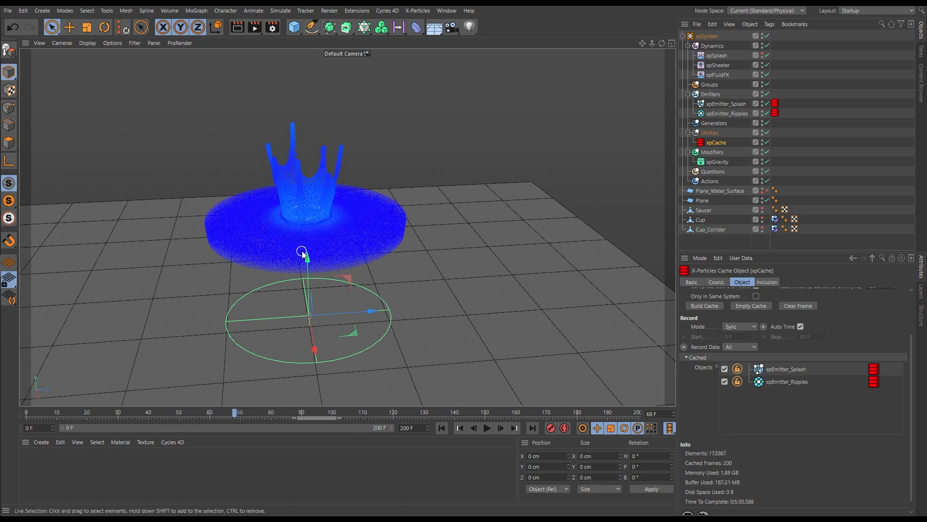
alt+drag(336, 239, 334, 236)
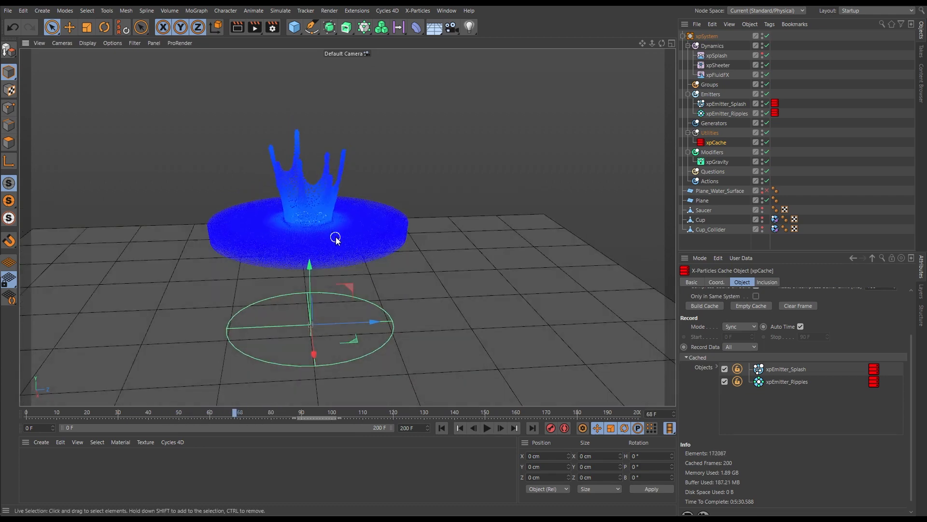